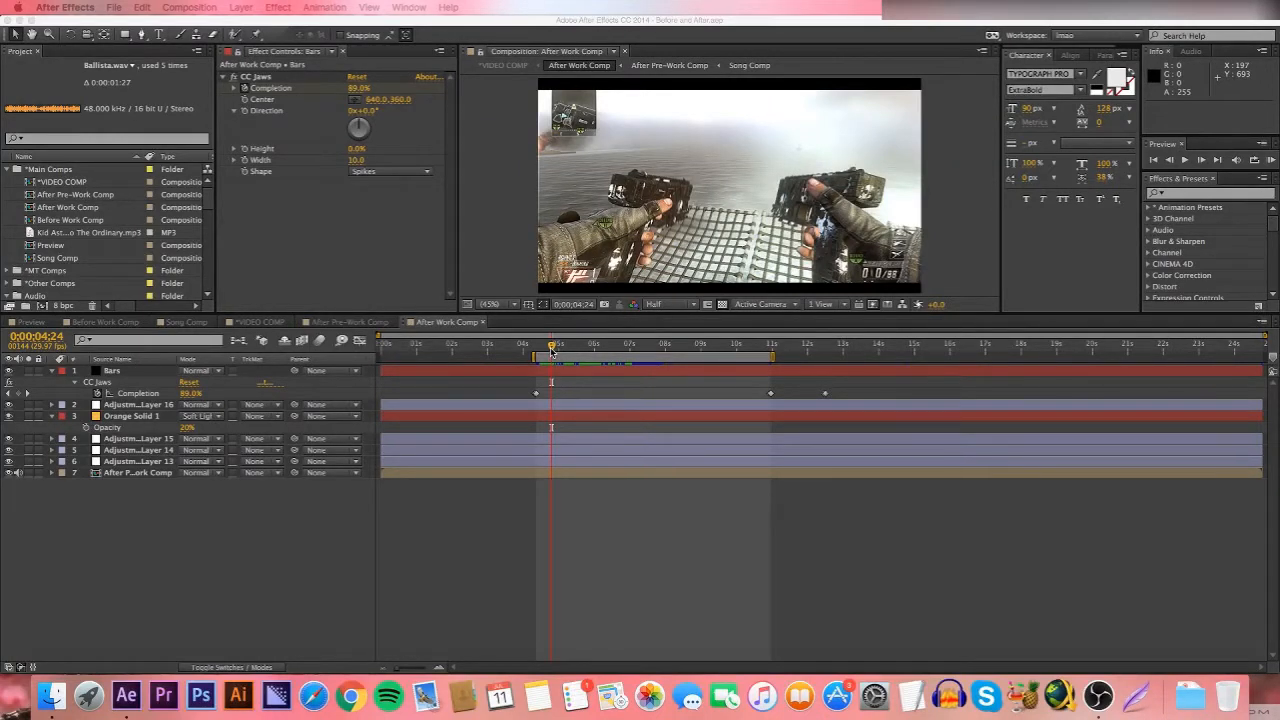
# - Relaunch After Effects, deleting its preferences file and resetting the shortcuts during startup
pyautogui.click(551, 350)
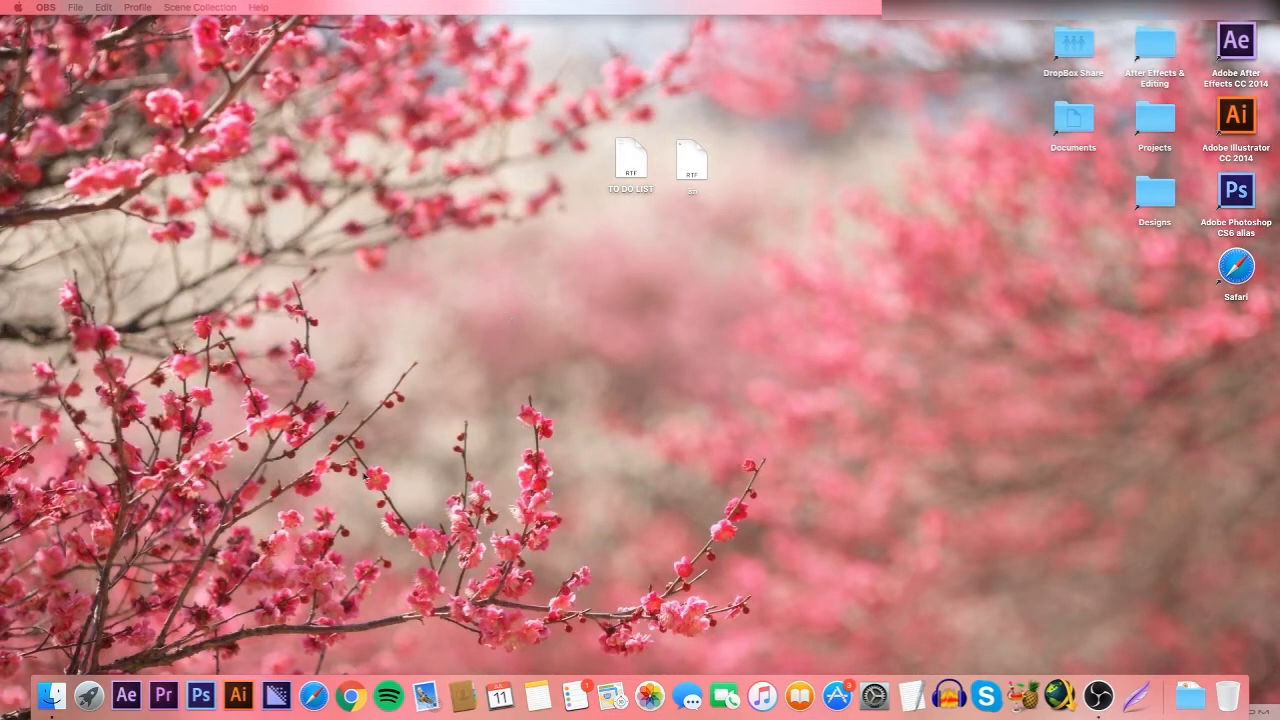
pyautogui.click(126, 695)
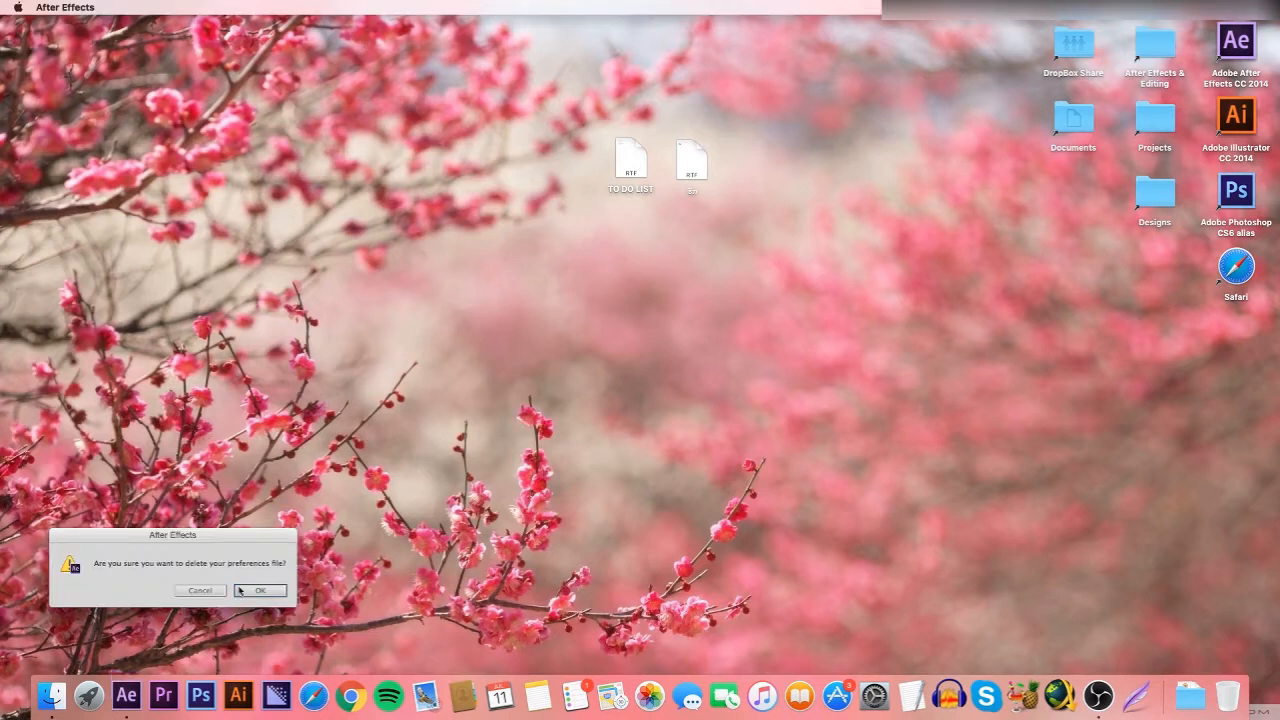
pyautogui.click(255, 591)
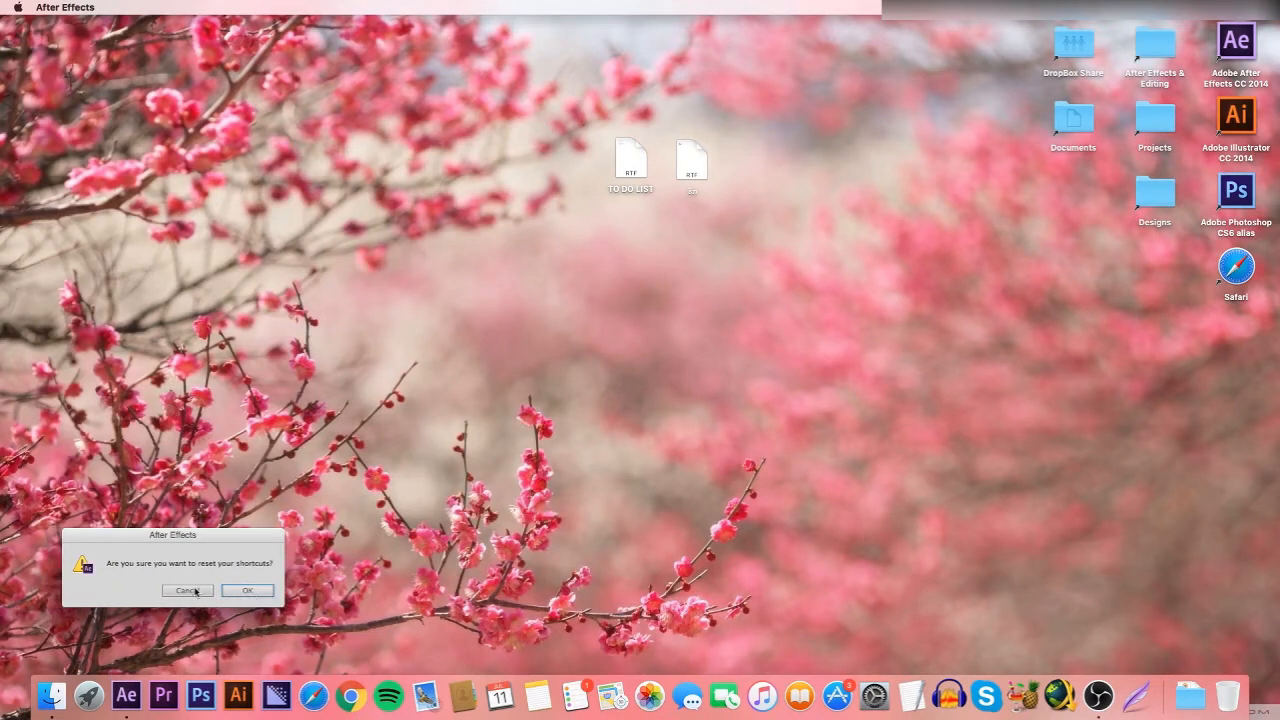
pyautogui.click(224, 591)
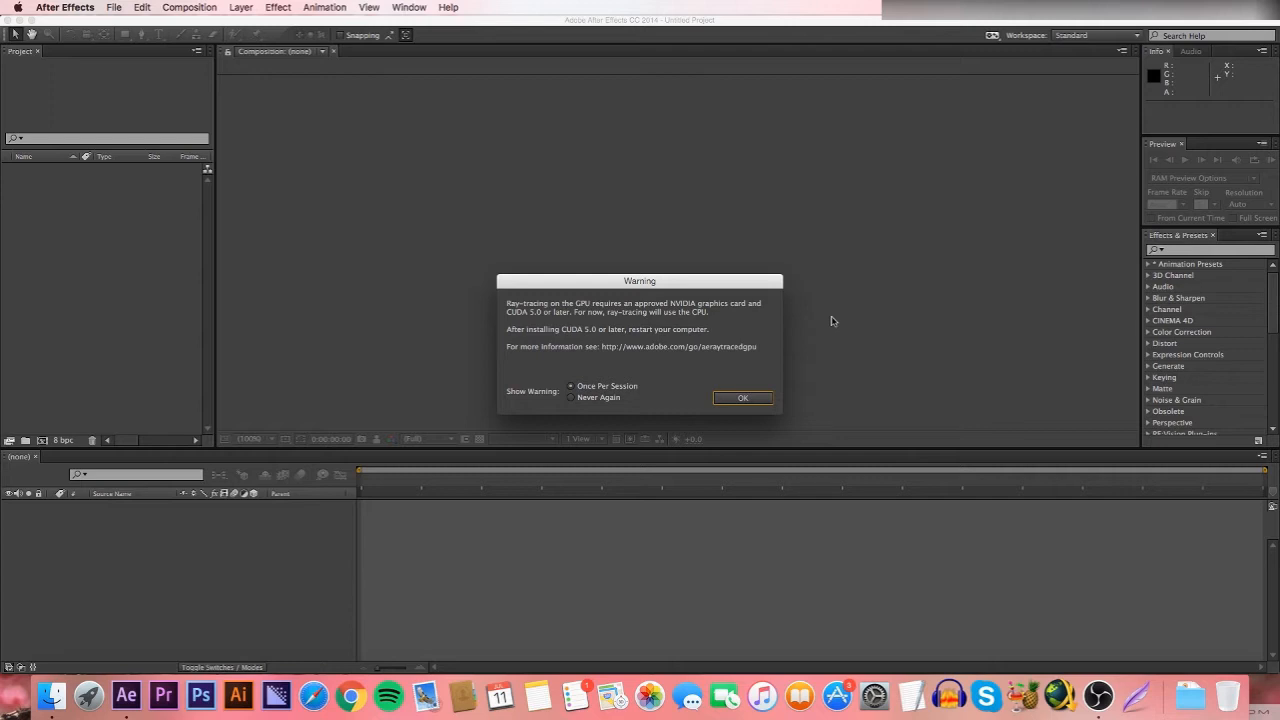
# - Set the ray-tracing warning to never show again, and close the welcome screen with its display at startup turned off
pyautogui.click(602, 399)
pyautogui.press('Return')
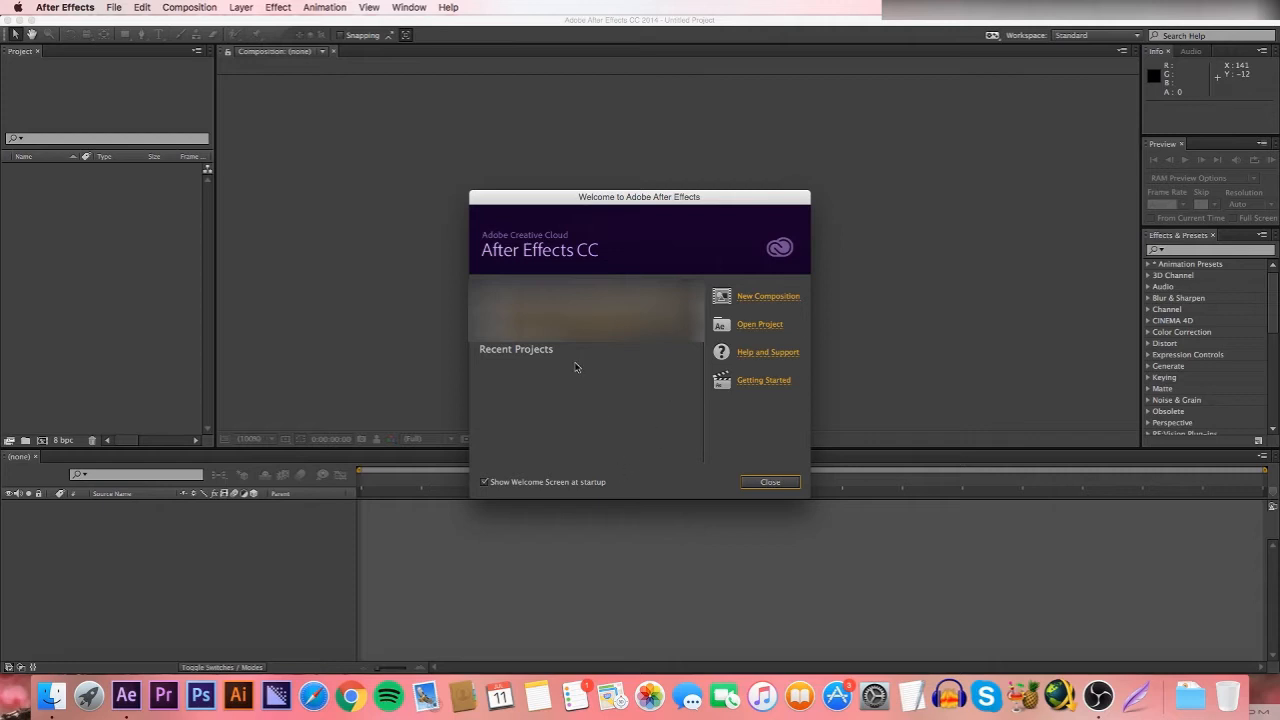
pyautogui.click(485, 482)
pyautogui.click(756, 484)
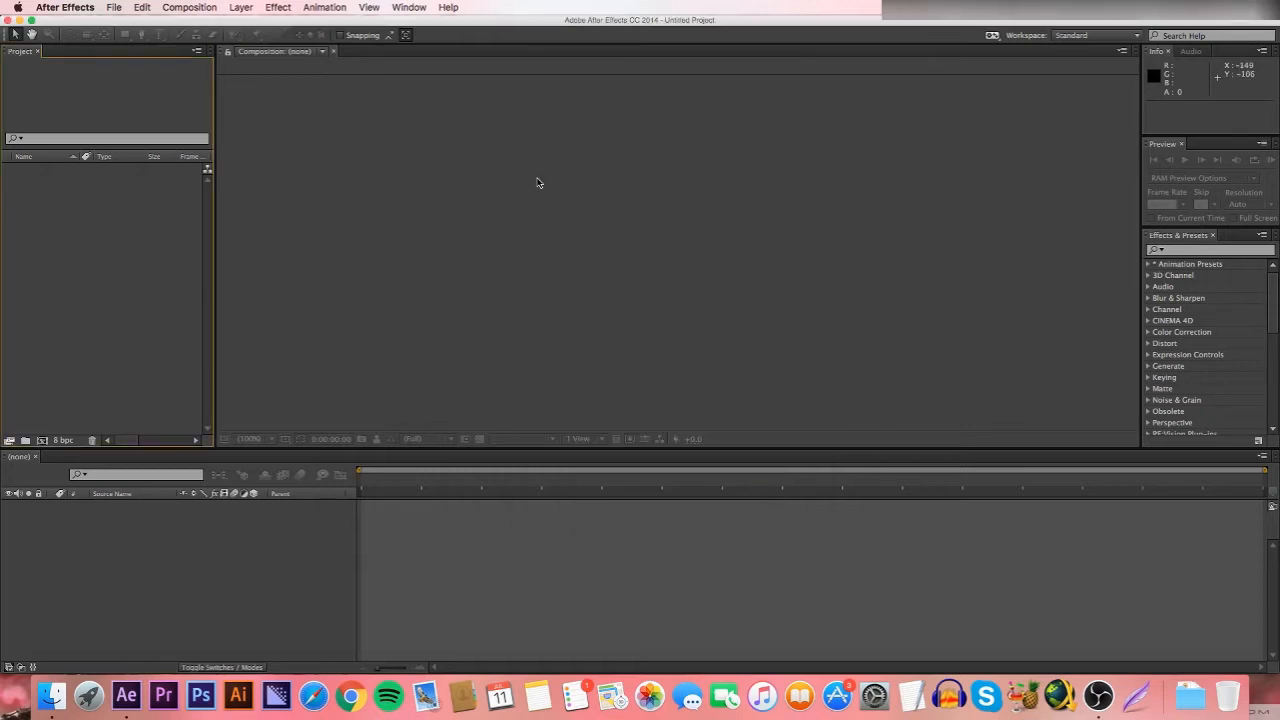
pyautogui.click(740, 540)
pyautogui.click(690, 346)
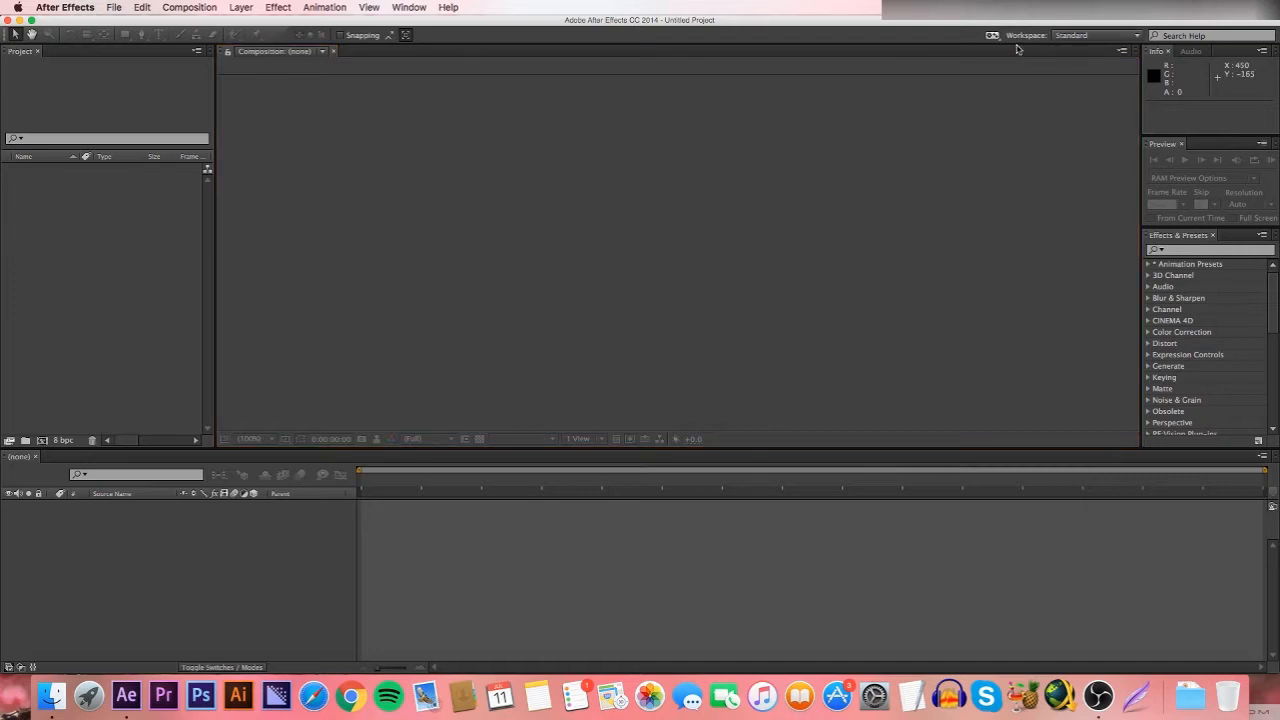
# - Create a new workspace named "ahrajr" from the Standard layout
pyautogui.click(1105, 36)
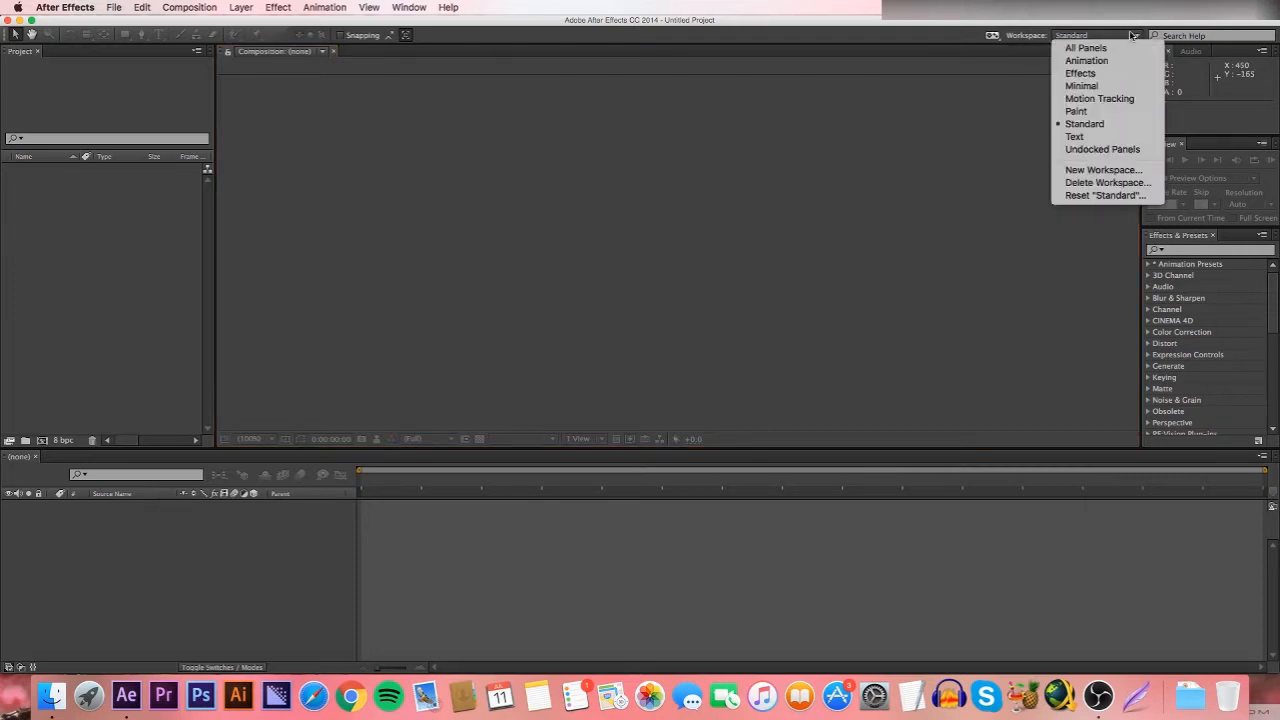
pyautogui.click(1103, 170)
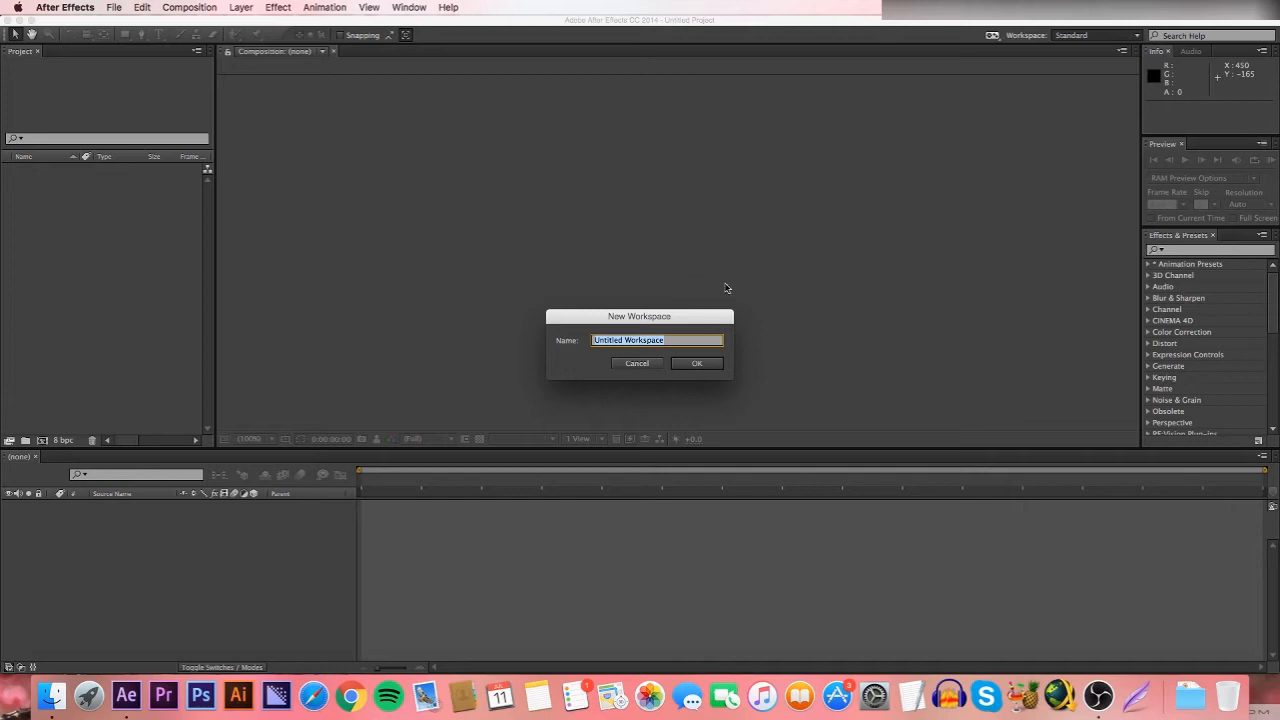
pyautogui.write('ahrajr')
pyautogui.press('Return')
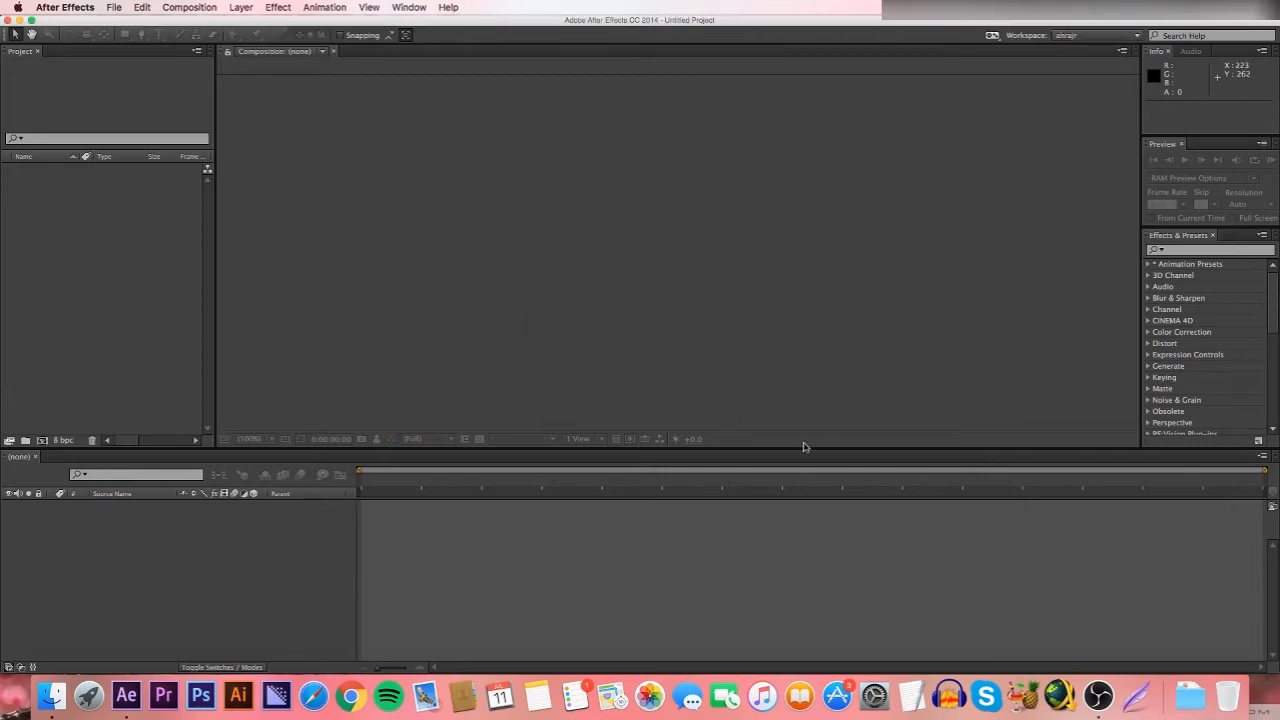
# - Enlarge the Timeline panel upward and shrink the Preview panel so only its playback controls fit
pyautogui.moveTo(801, 447); pyautogui.dragTo(813, 363)
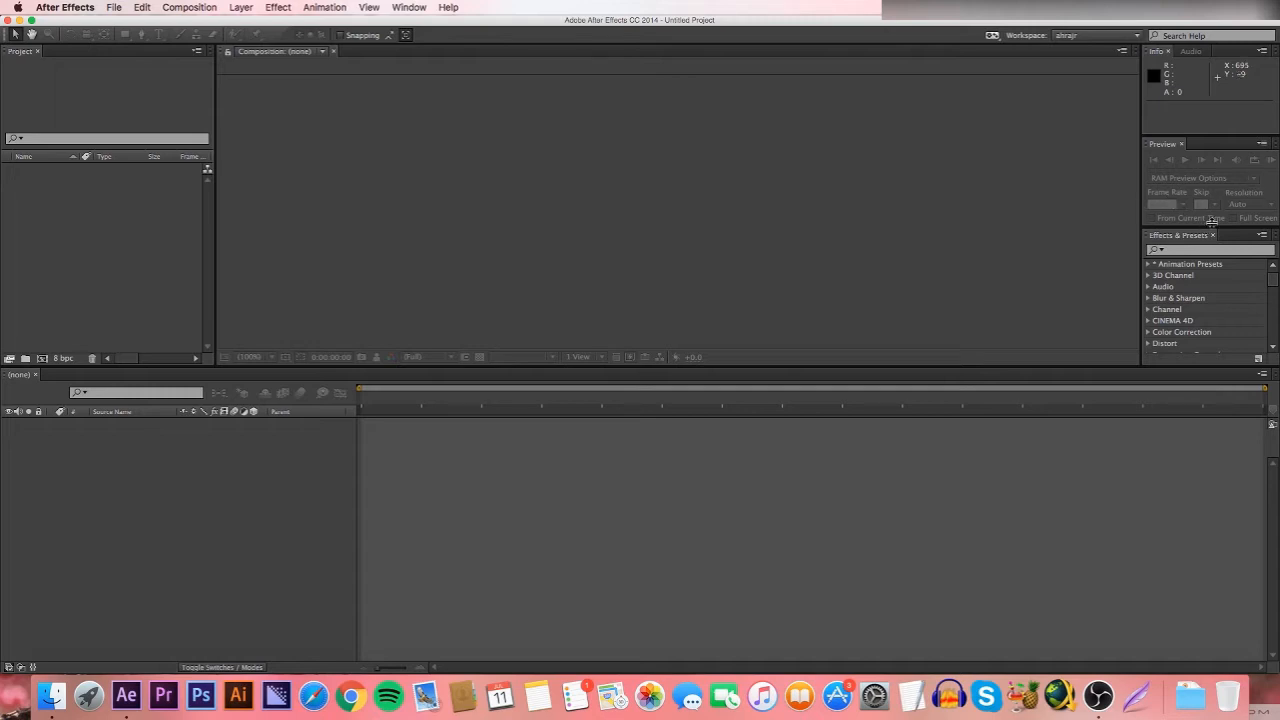
pyautogui.moveTo(1211, 228); pyautogui.dragTo(1215, 178)
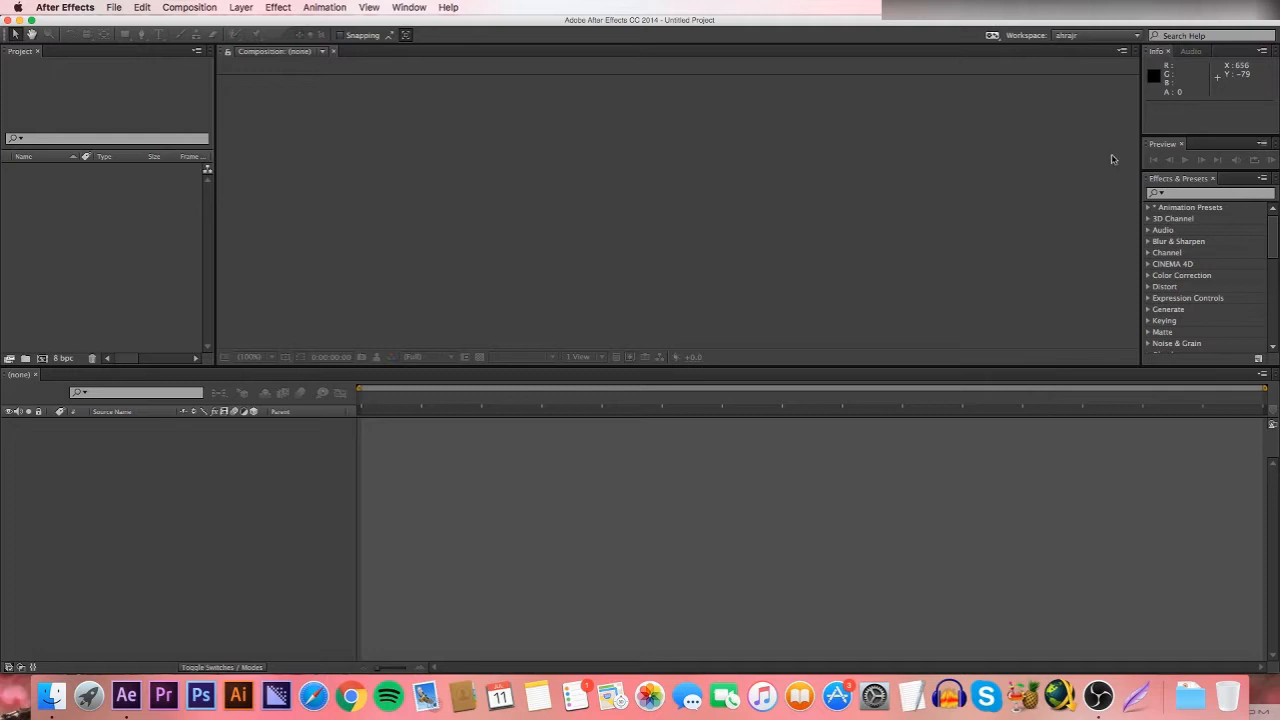
pyautogui.moveTo(595, 366); pyautogui.dragTo(597, 324)
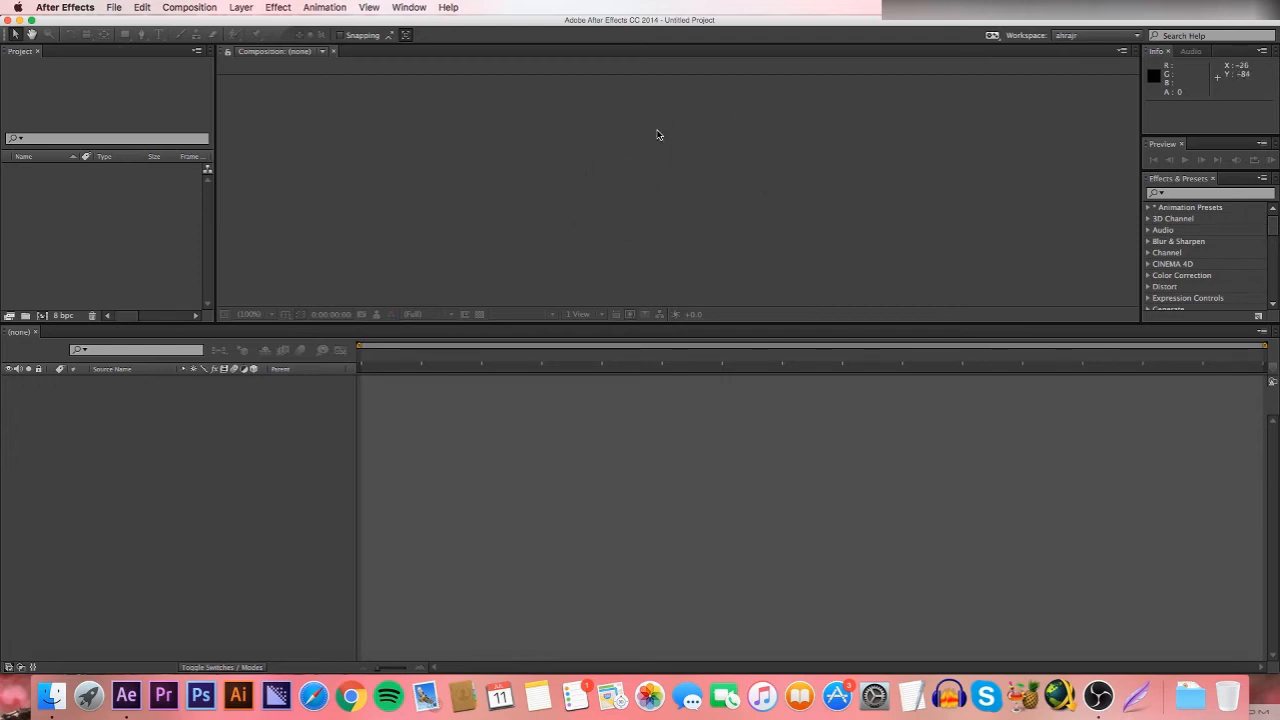
pyautogui.moveTo(680, 326); pyautogui.dragTo(680, 351)
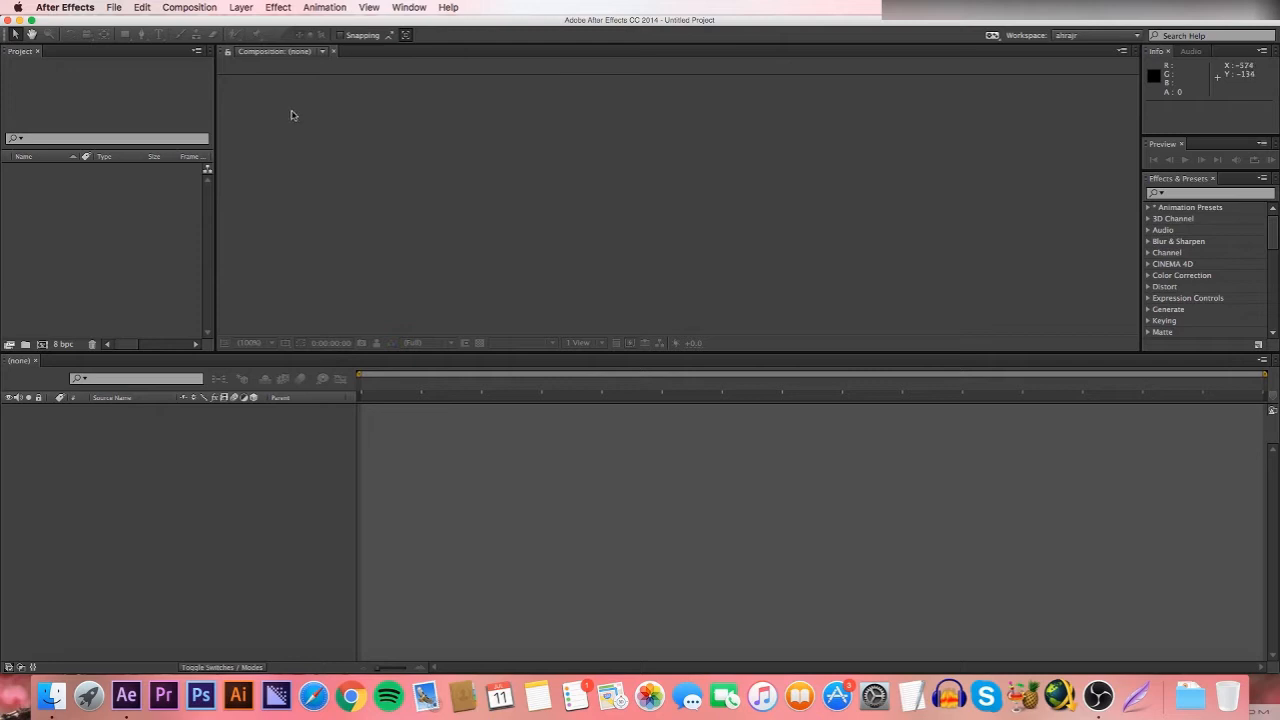
# - Close the Project panel and restore it to the workspace
pyautogui.click(73, 201)
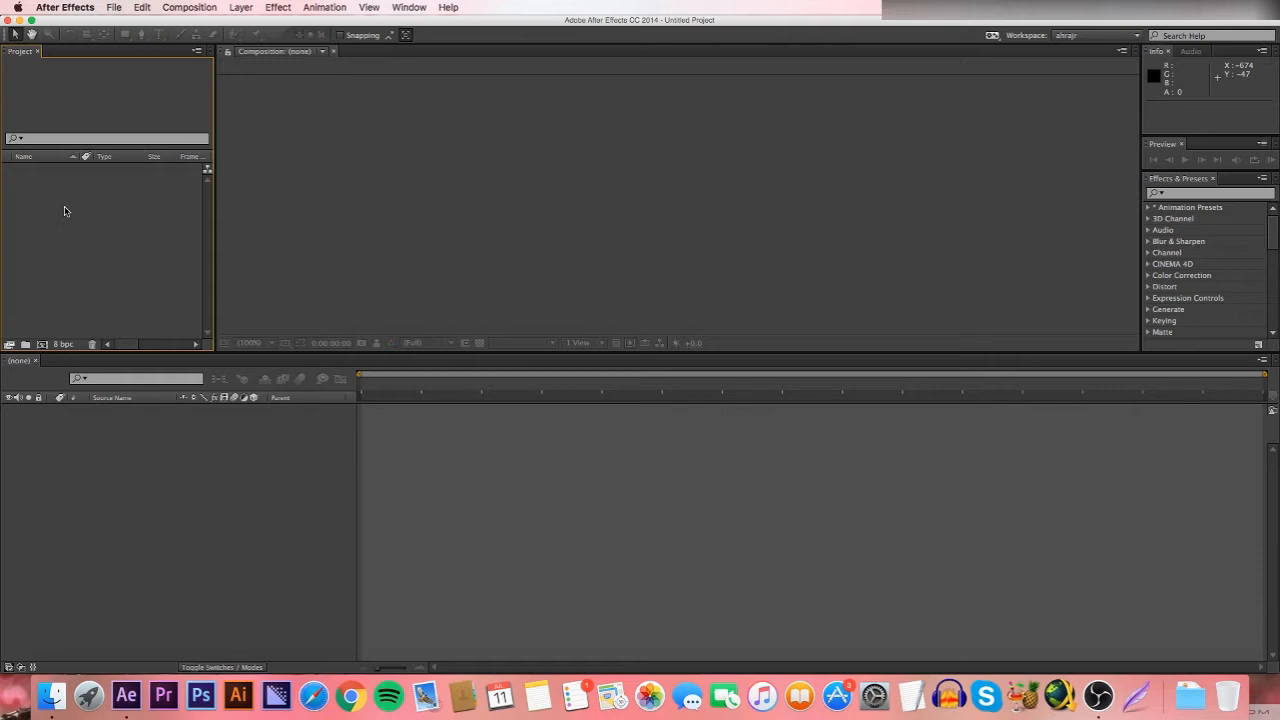
pyautogui.click(38, 55)
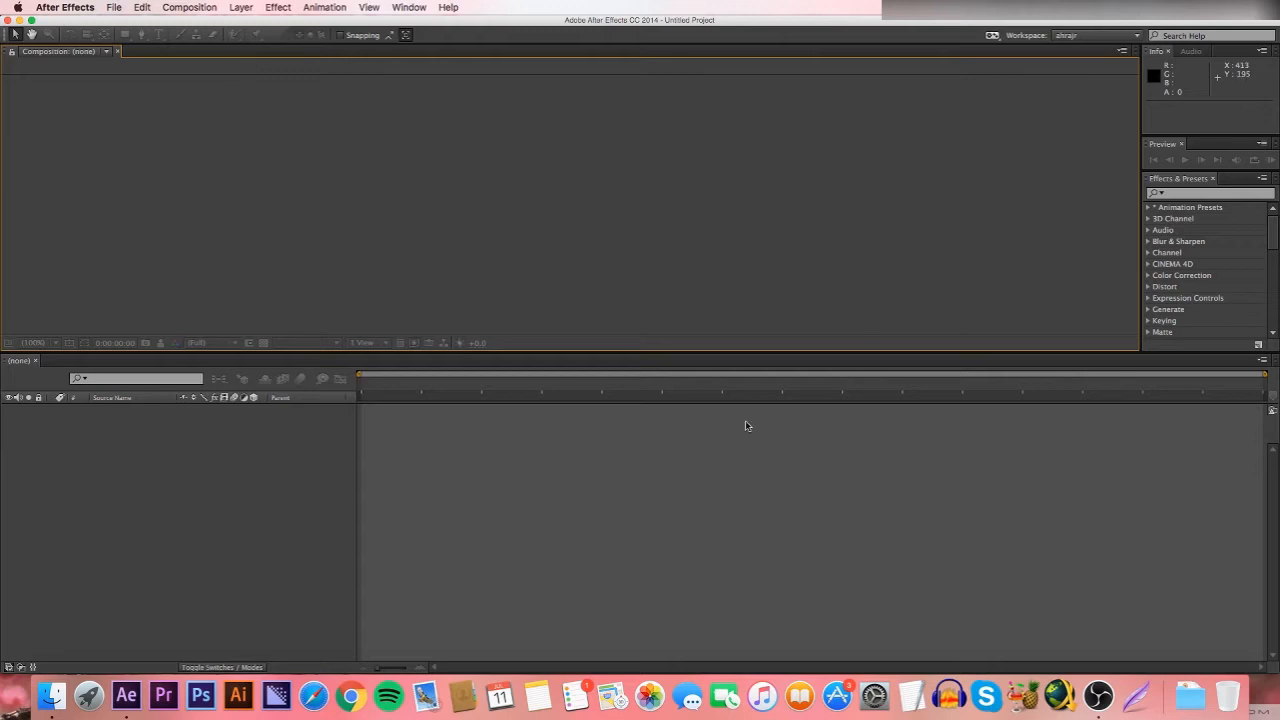
pyautogui.click(416, 8)
pyautogui.moveTo(424, 24)
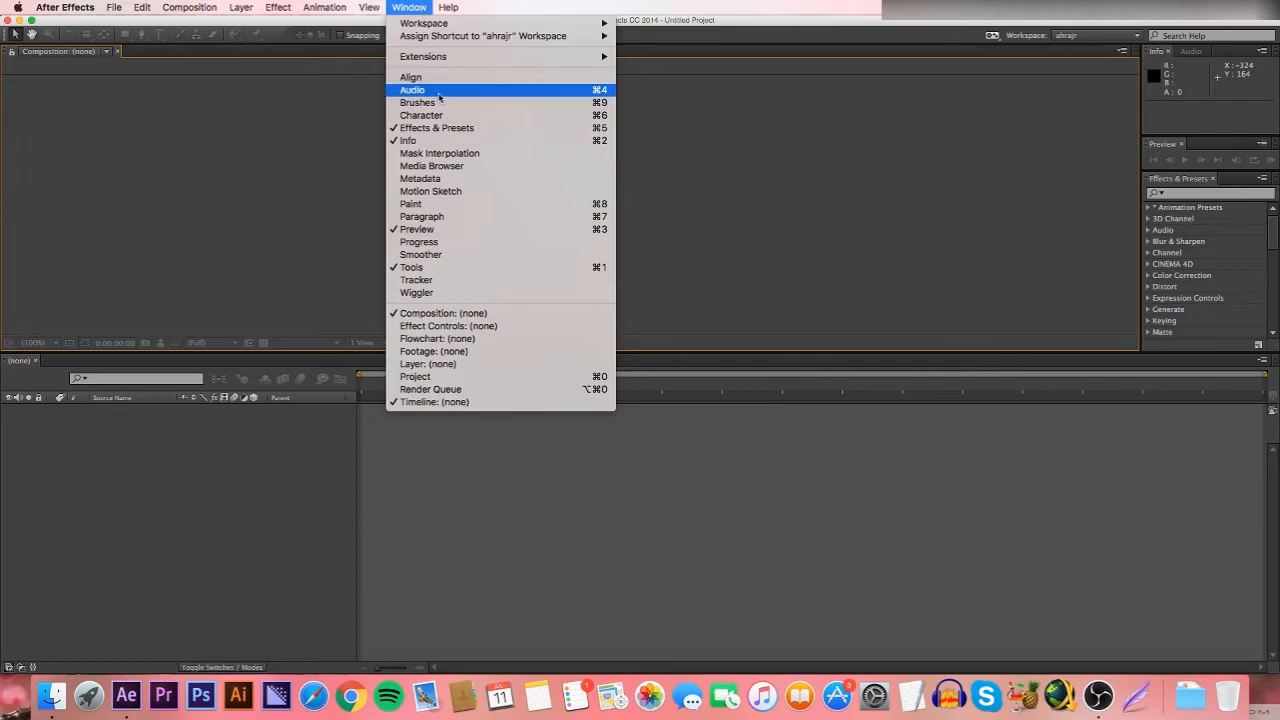
pyautogui.click(458, 379)
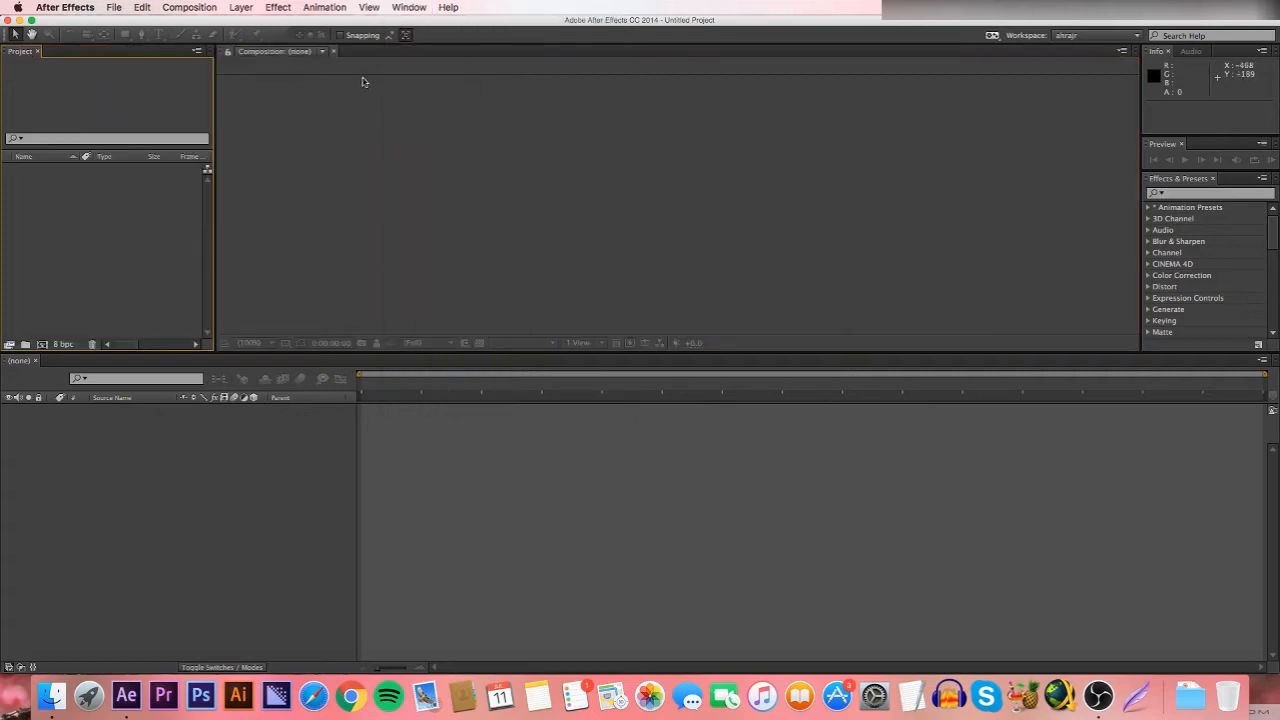
# - Show the Effect Controls panel and dock it as its own column between the Project and Composition panels
pyautogui.click(408, 8)
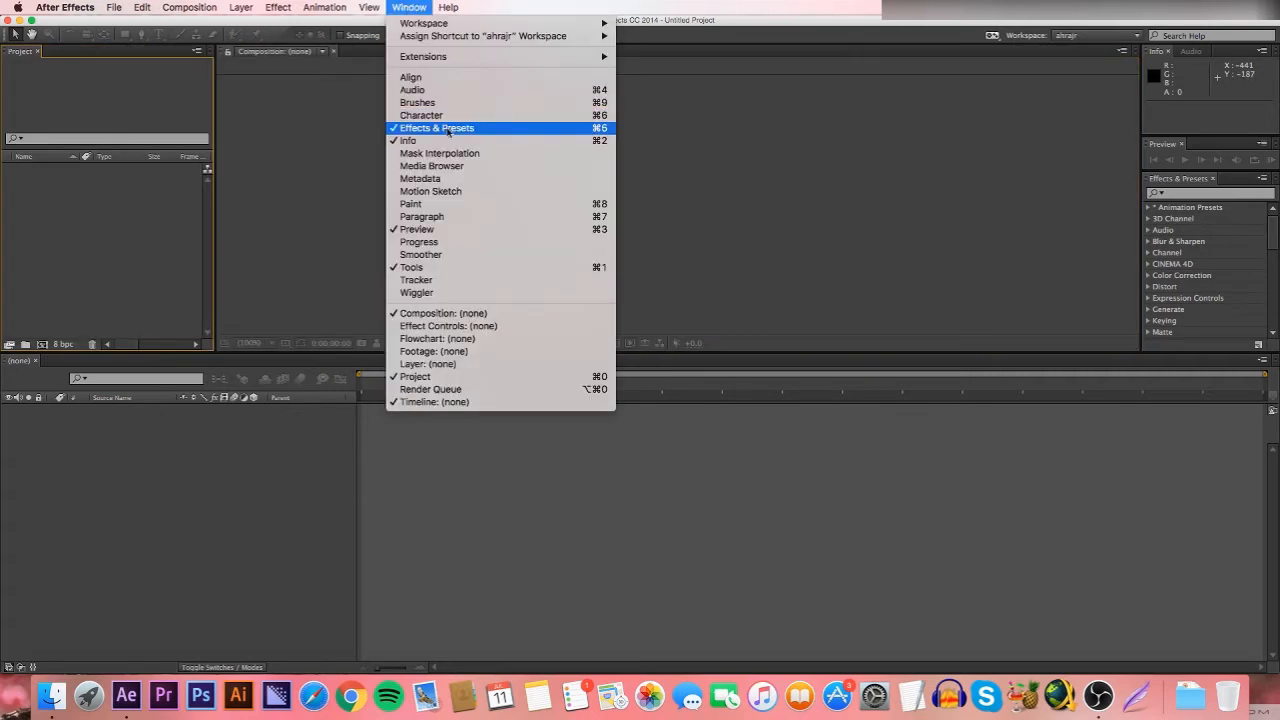
pyautogui.click(477, 326)
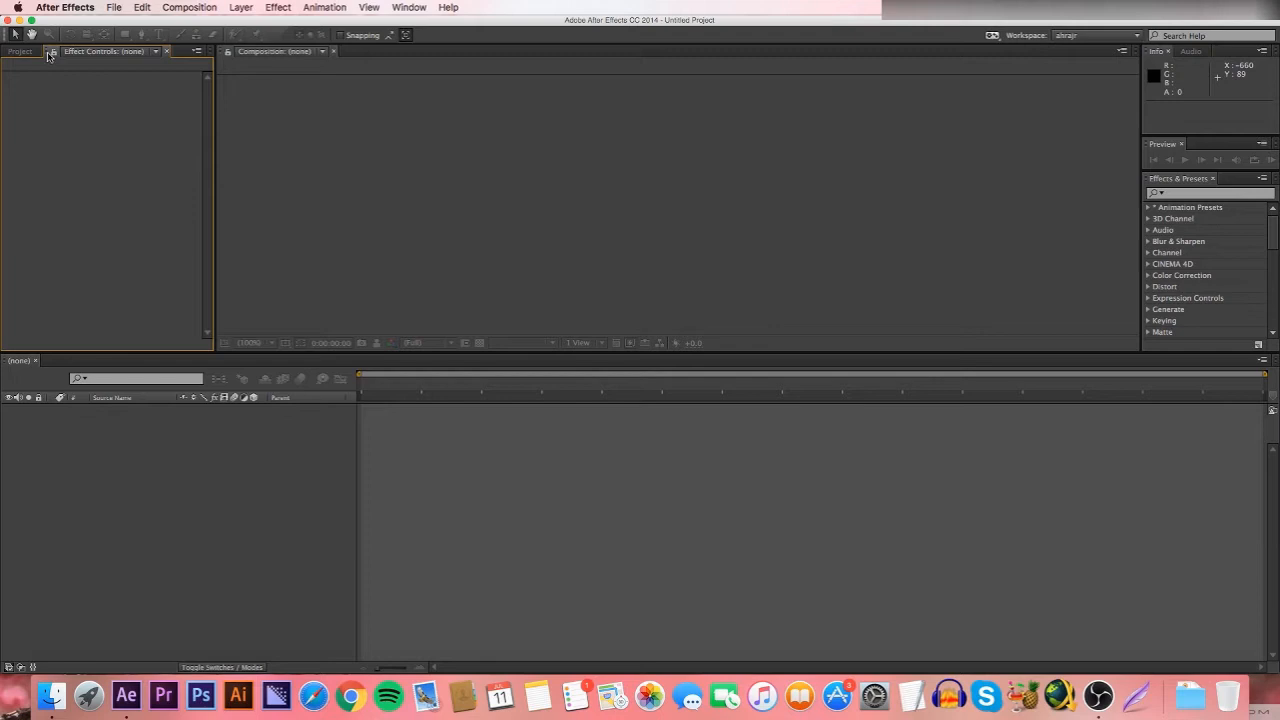
pyautogui.moveTo(49, 55)
pyautogui.mouseDown()
pyautogui.moveTo(56, 78)
pyautogui.moveTo(50, 54)
pyautogui.mouseUp()
pyautogui.moveTo(48, 55); pyautogui.dragTo(81, 125)
pyautogui.moveTo(131, 196); pyautogui.dragTo(227, 142)
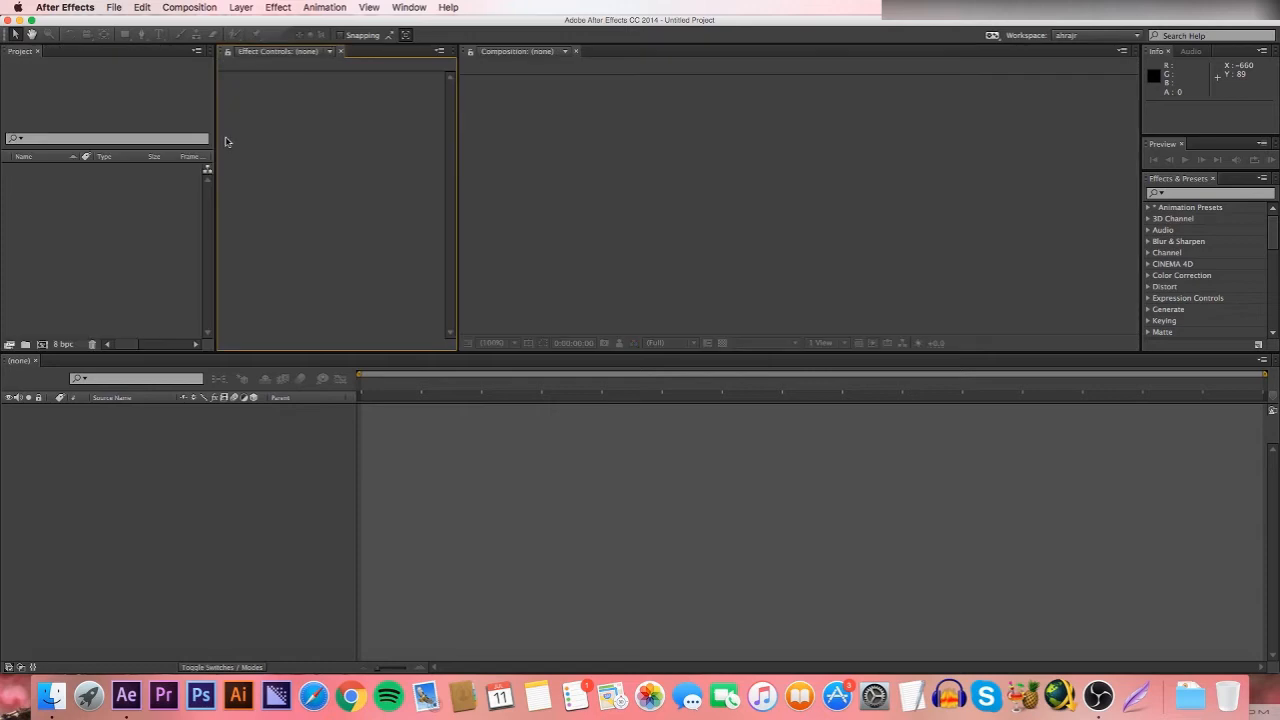
# - Group Effect Controls with the Project panel, and separate it again into its own column beside the Composition panel
pyautogui.click(82, 219)
pyautogui.click(312, 169)
pyautogui.moveTo(80, 50); pyautogui.dragTo(80, 50)
pyautogui.click(158, 52)
pyautogui.click(12, 52)
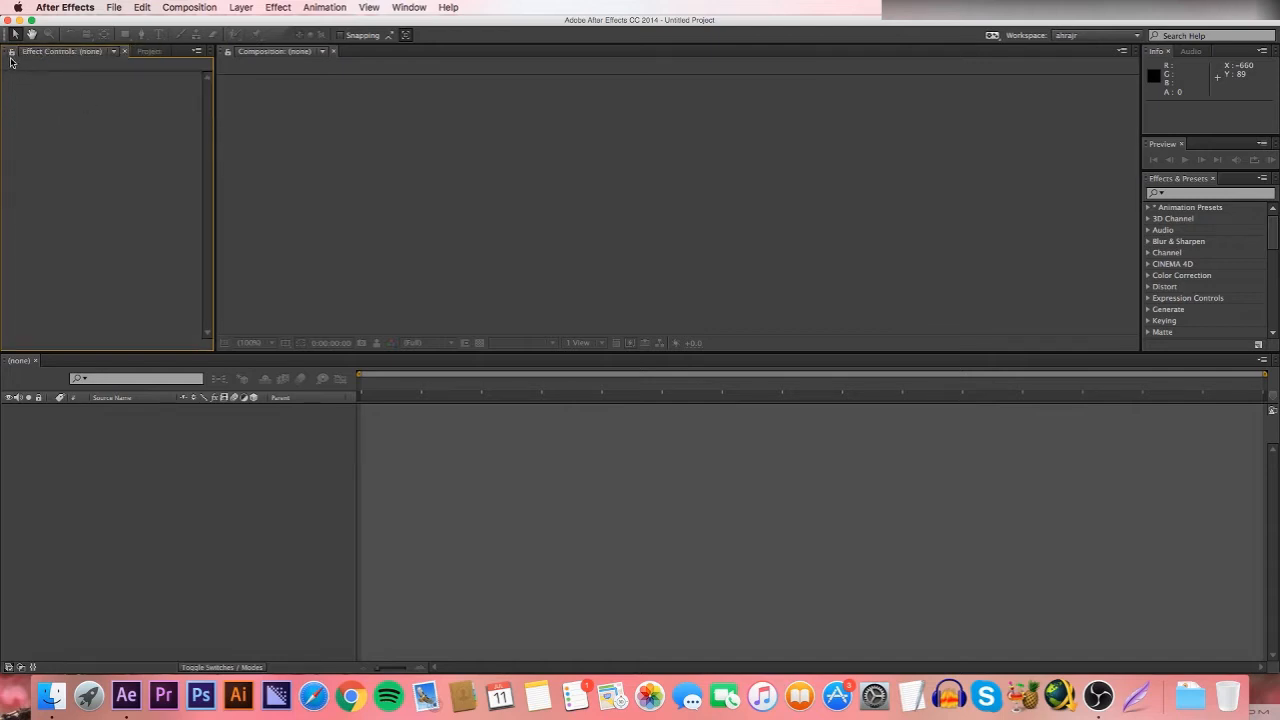
pyautogui.moveTo(11, 52); pyautogui.dragTo(278, 200)
pyautogui.moveTo(241, 184); pyautogui.dragTo(241, 186)
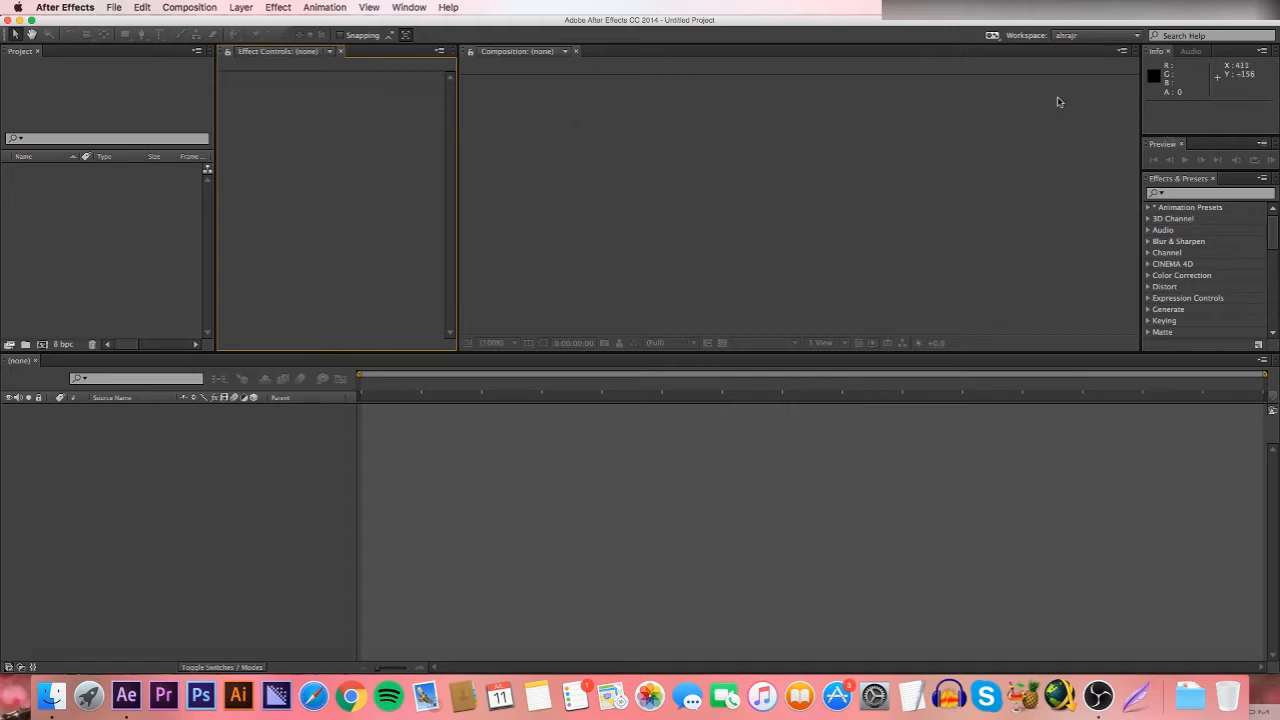
# - Show the Character panel and dock it as a column between the Composition and Effects & Presets panels
pyautogui.click(405, 8)
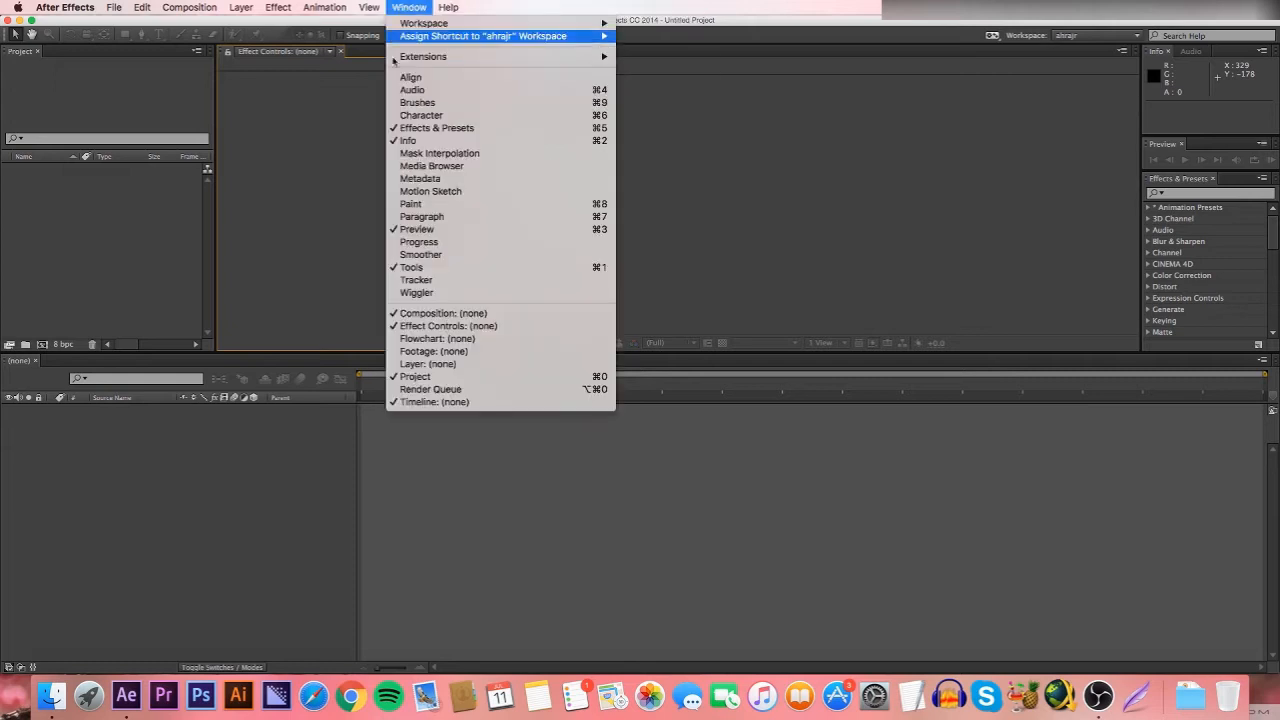
pyautogui.click(420, 116)
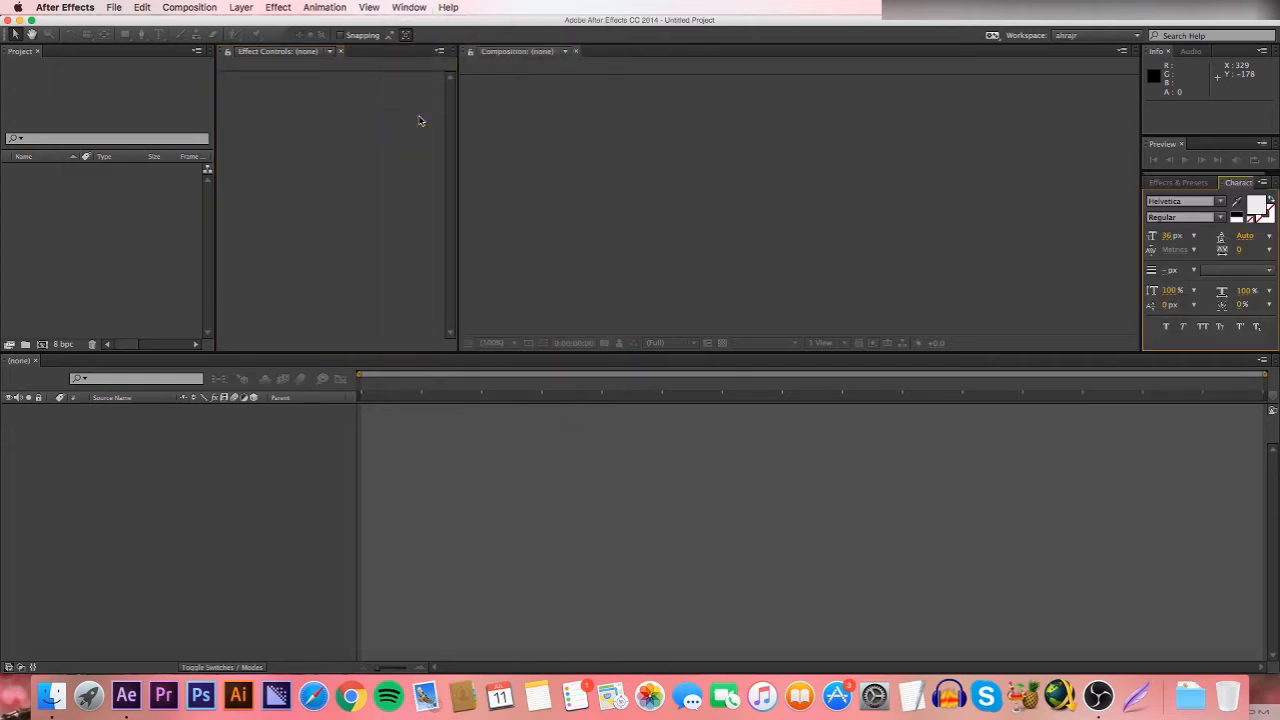
pyautogui.moveTo(1236, 183); pyautogui.dragTo(1115, 205)
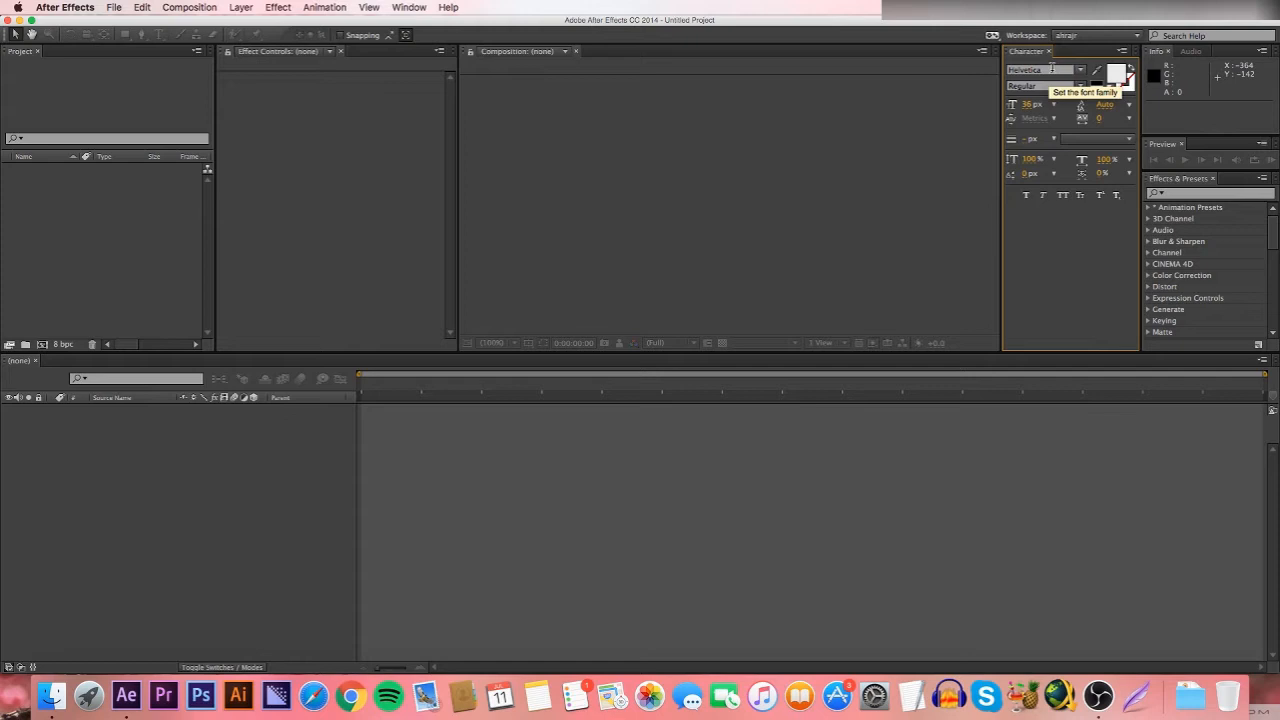
# - Show the Align panel, group it with the Character panel, and bring it to the front
pyautogui.click(412, 7)
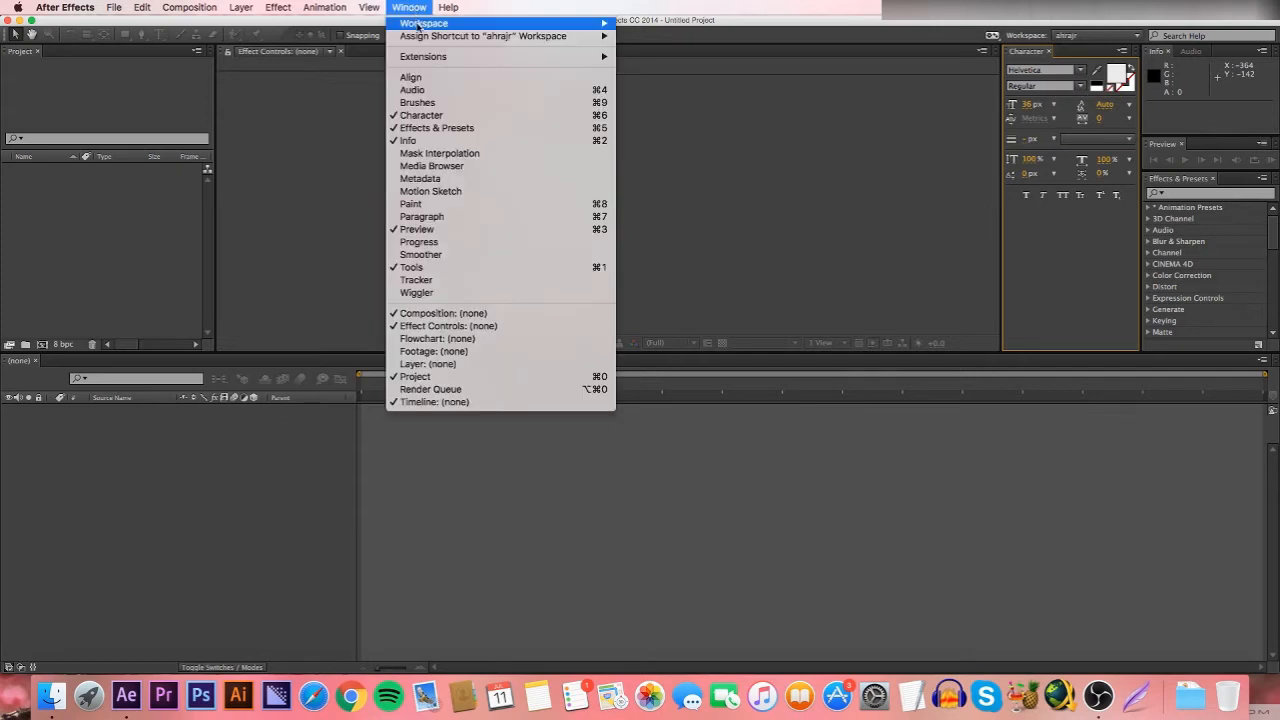
pyautogui.click(438, 79)
pyautogui.moveTo(1157, 365); pyautogui.dragTo(1066, 55)
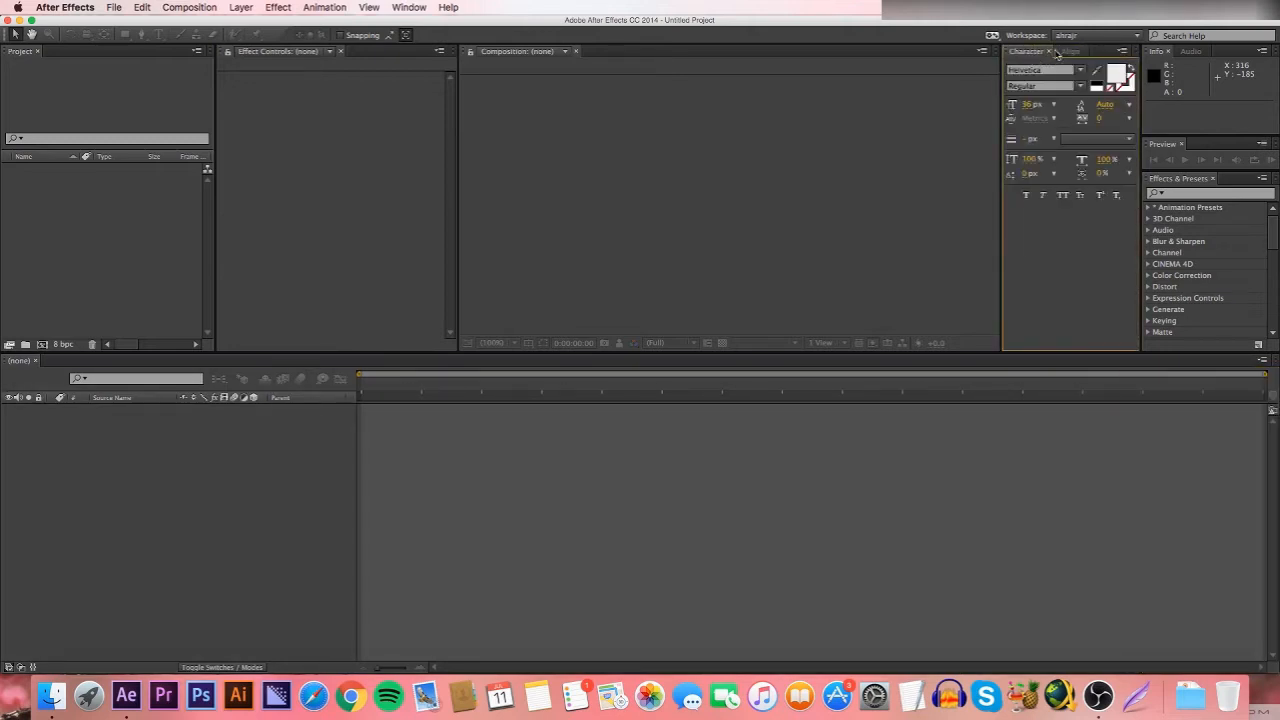
pyautogui.click(1068, 51)
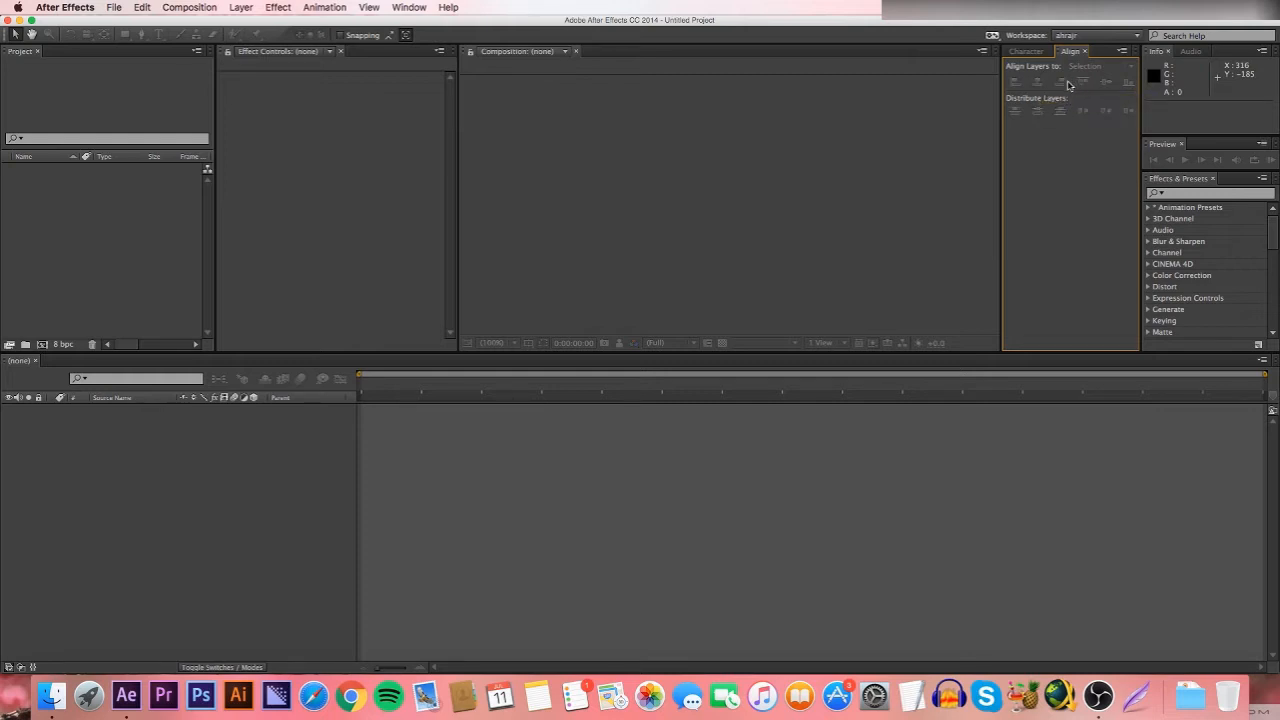
# - Show the Paragraph panel and group it with the Character and Align panels
pyautogui.click(417, 8)
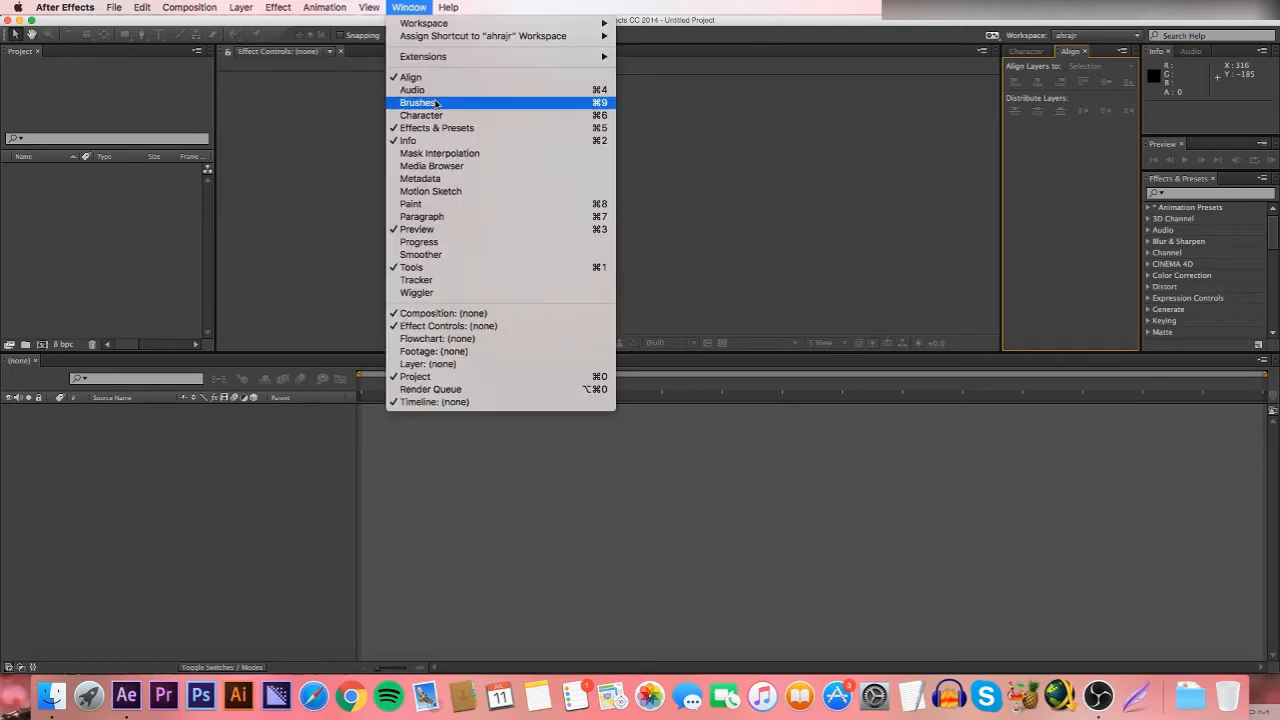
pyautogui.click(462, 216)
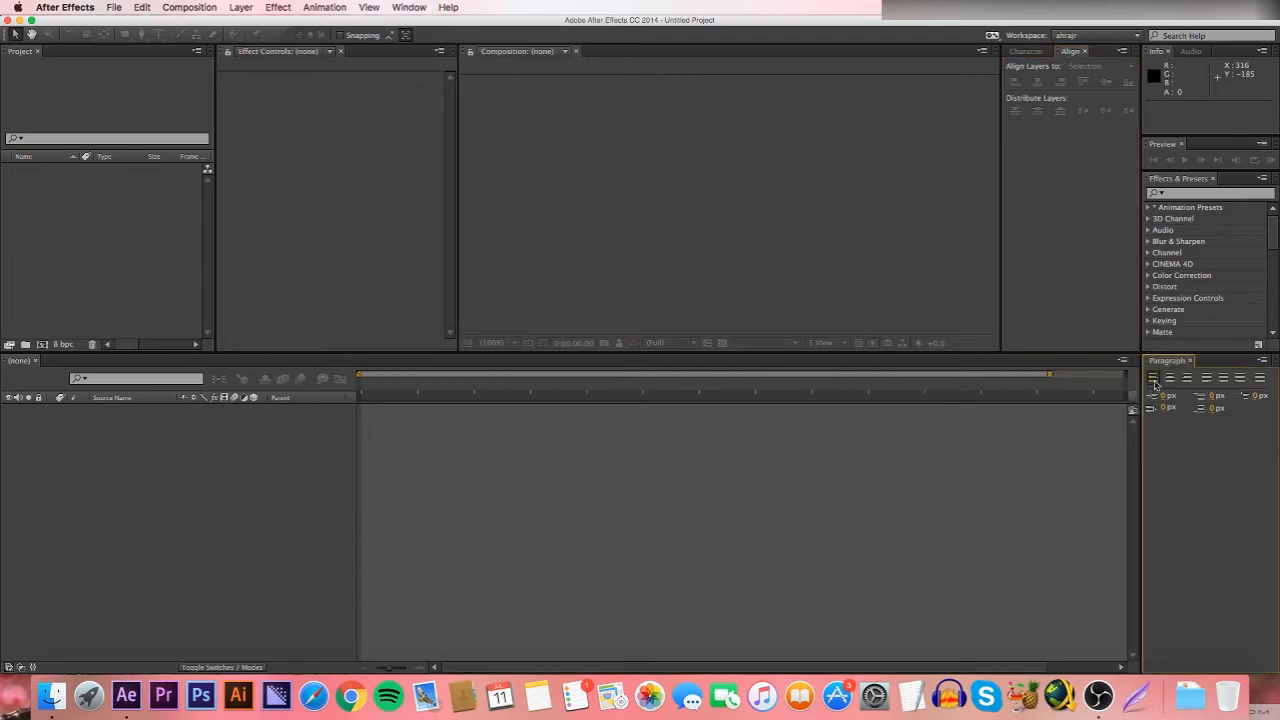
pyautogui.moveTo(1158, 361); pyautogui.dragTo(1090, 58)
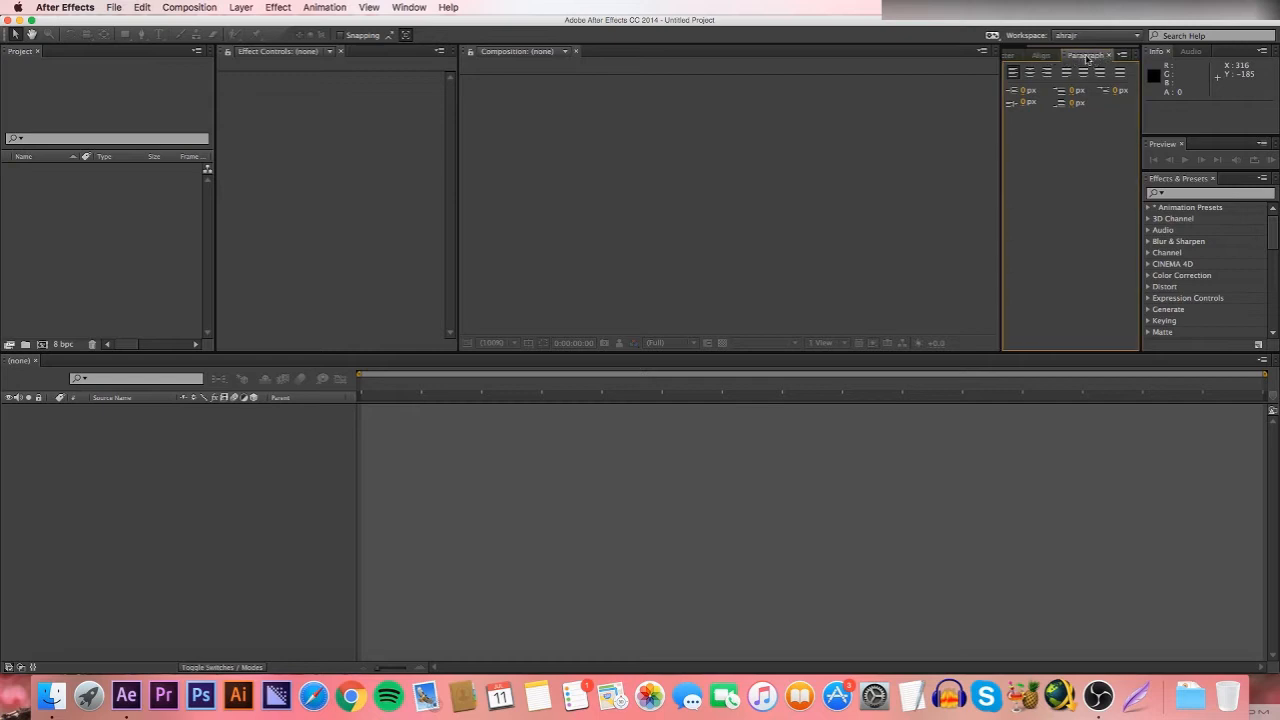
# - Set the paragraph alignment to center text, and return to the Character panel in that group
pyautogui.click(1029, 76)
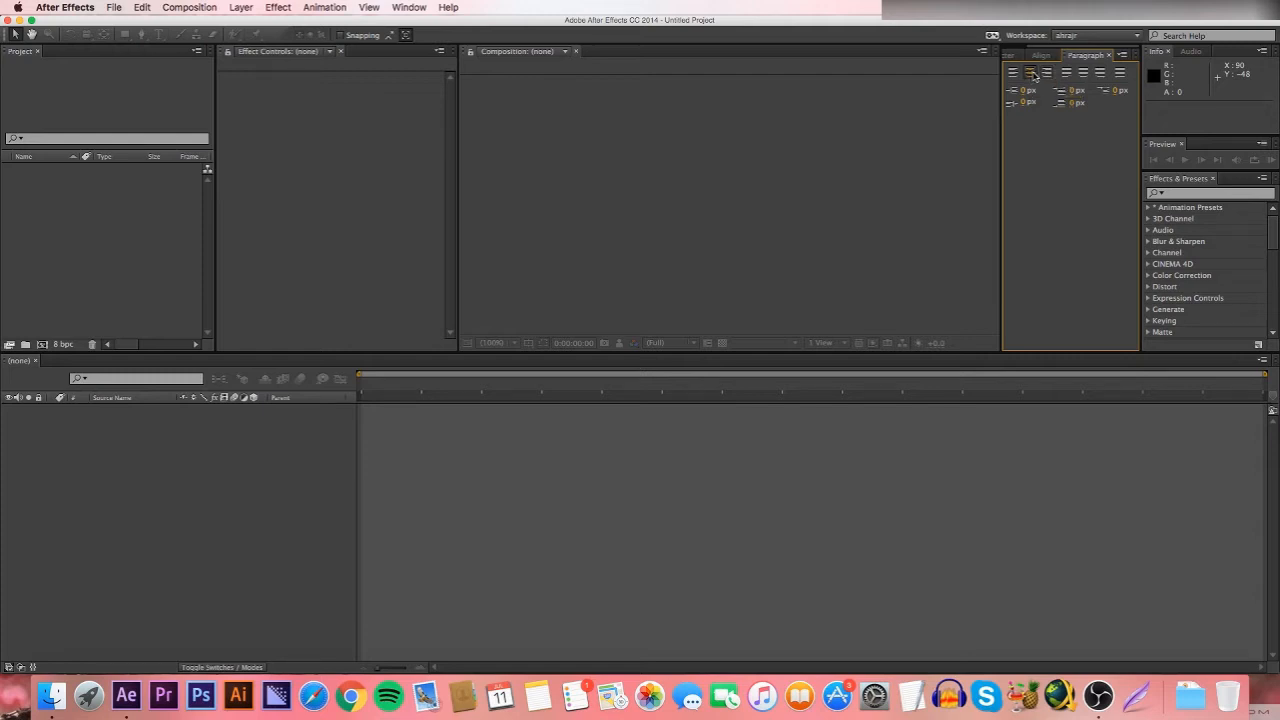
pyautogui.click(1040, 55)
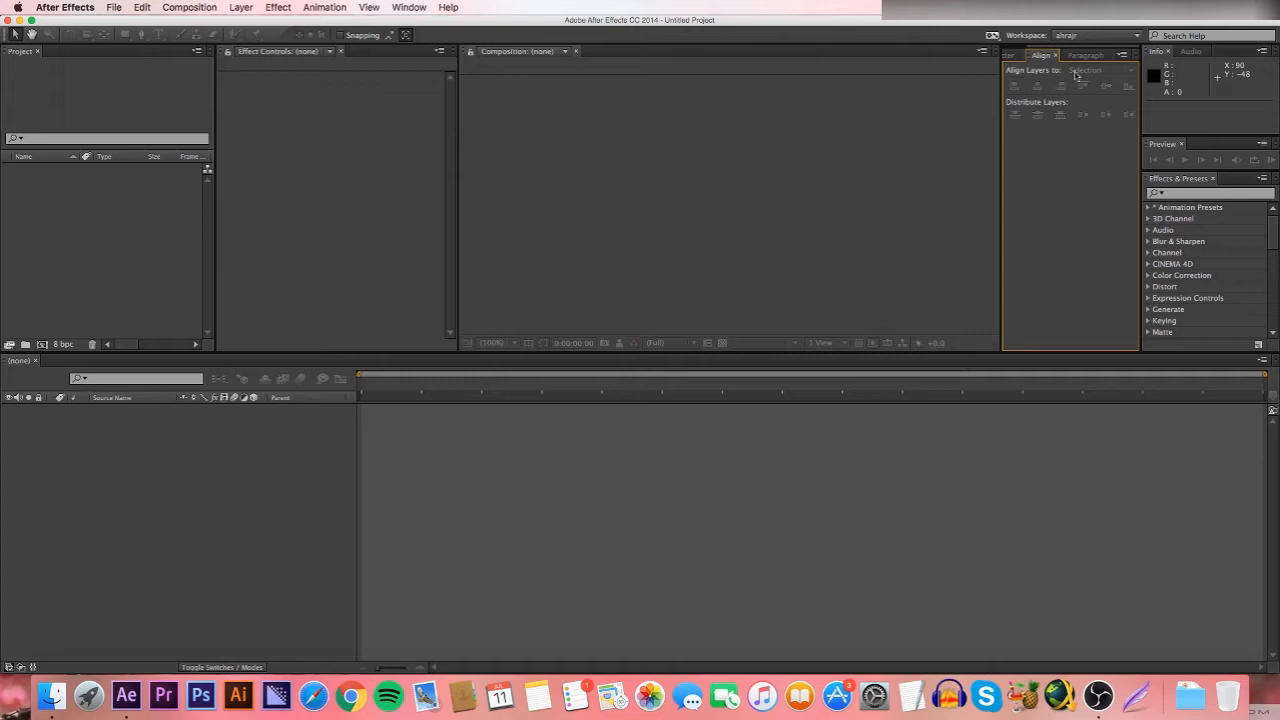
pyautogui.click(1012, 55)
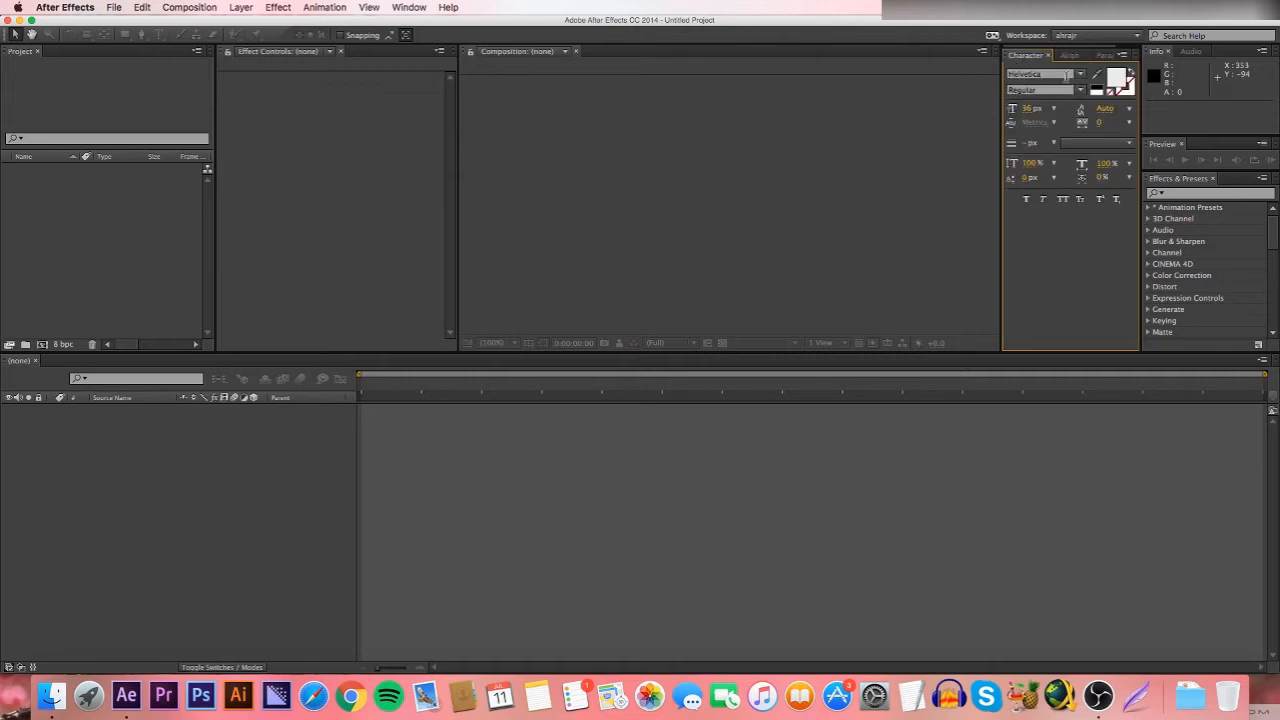
# - Set the font family in the Character panel to TYPOGRAPH PRO
pyautogui.click(1080, 74)
pyautogui.scroll(-5, 1128, 206)
pyautogui.scroll(-10, 1128, 206)
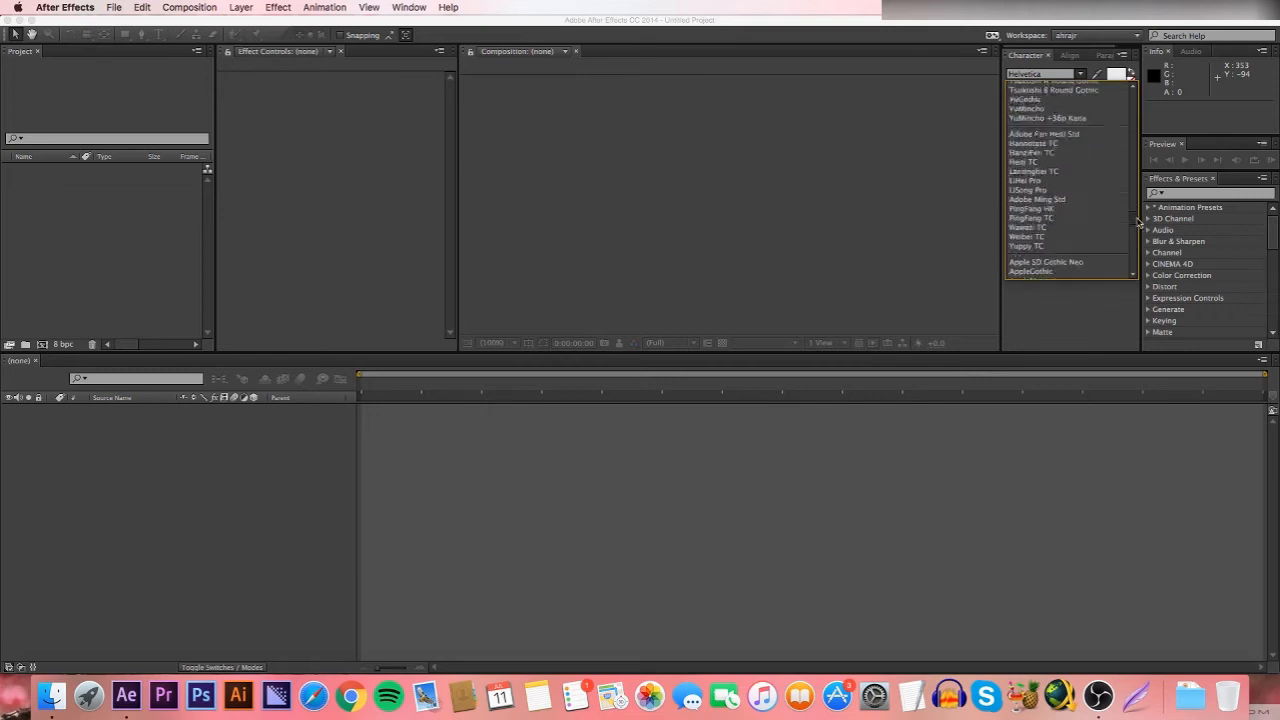
pyautogui.scroll(-10, 1141, 216)
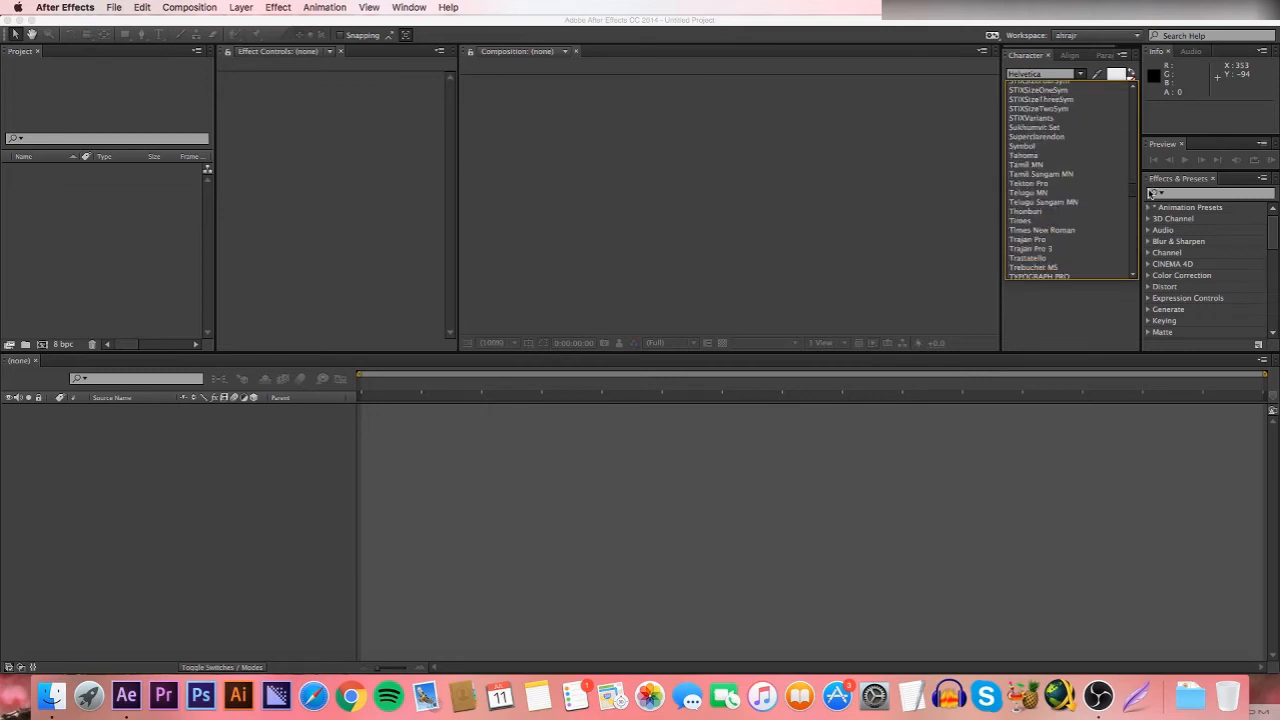
pyautogui.scroll(-4, 1149, 197)
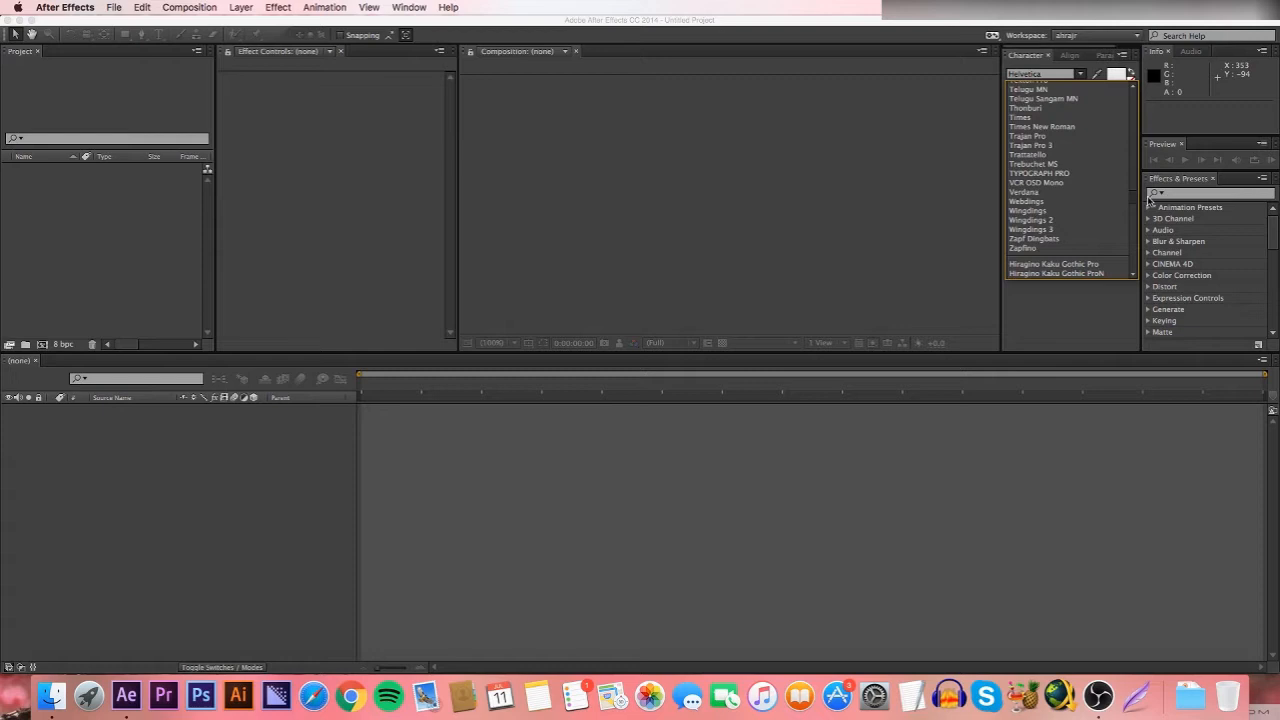
pyautogui.scroll(10, 1149, 197)
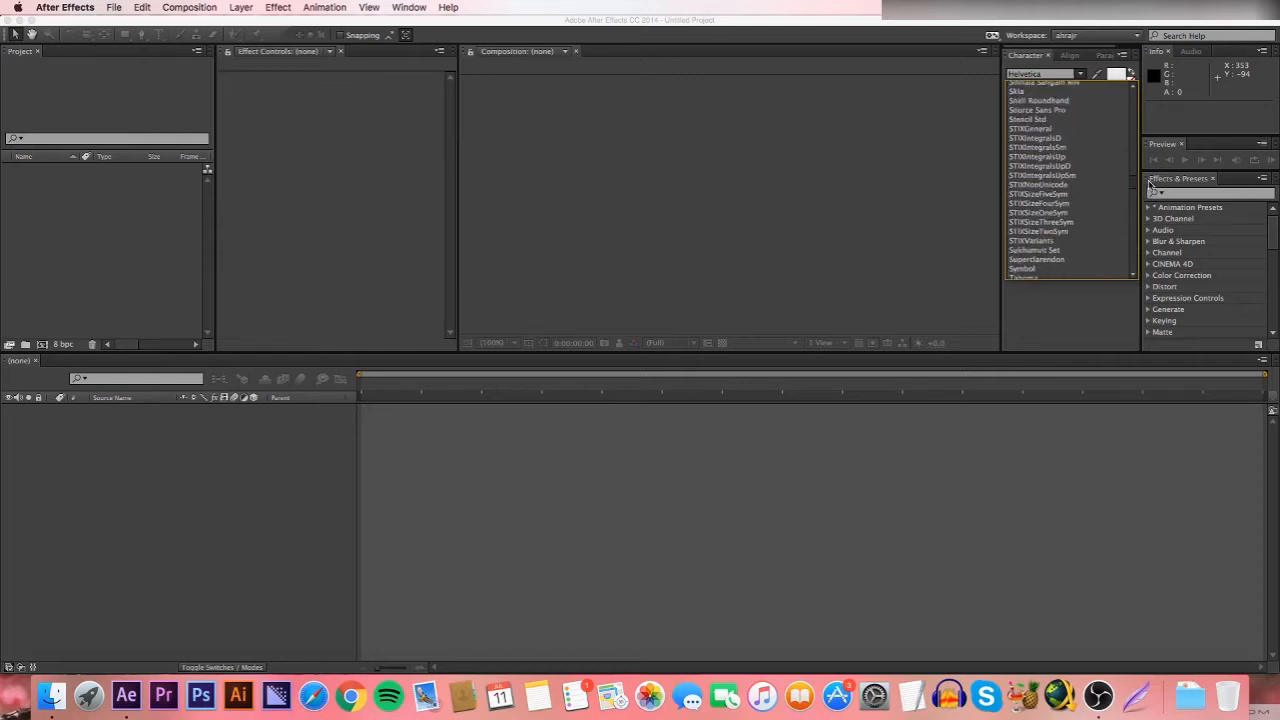
pyautogui.scroll(8, 1151, 183)
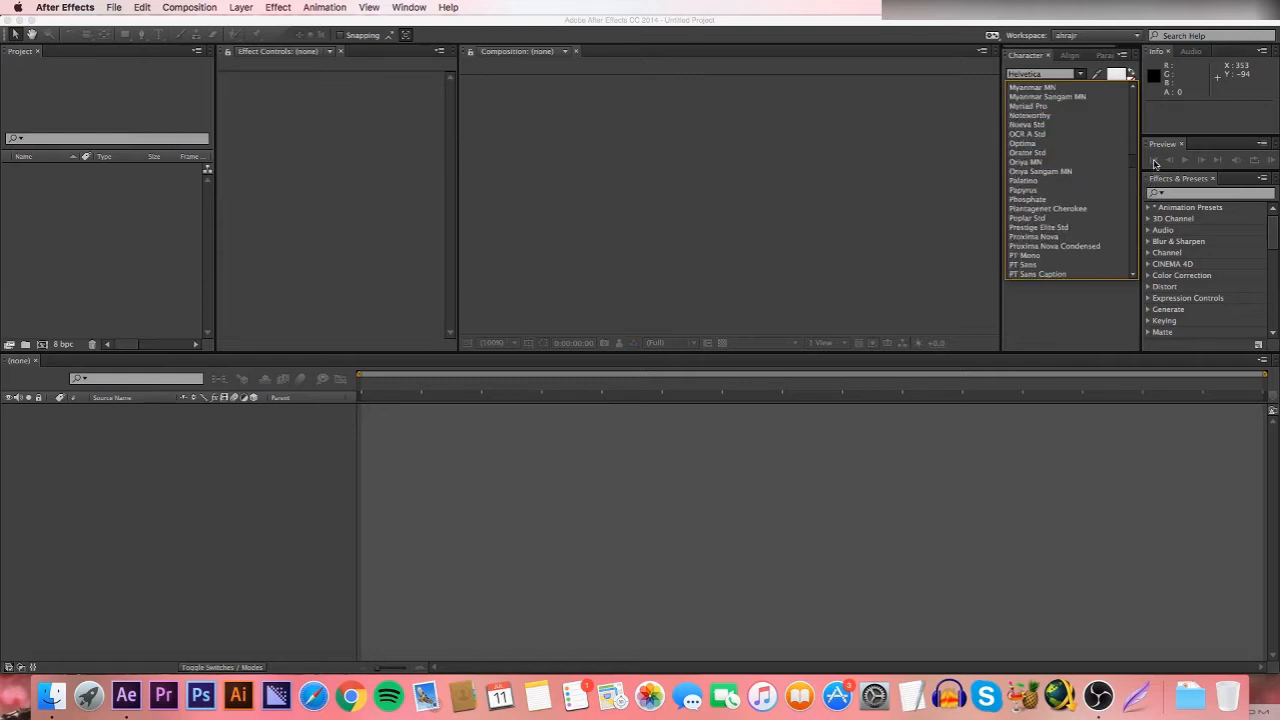
pyautogui.scroll(-7, 1155, 165)
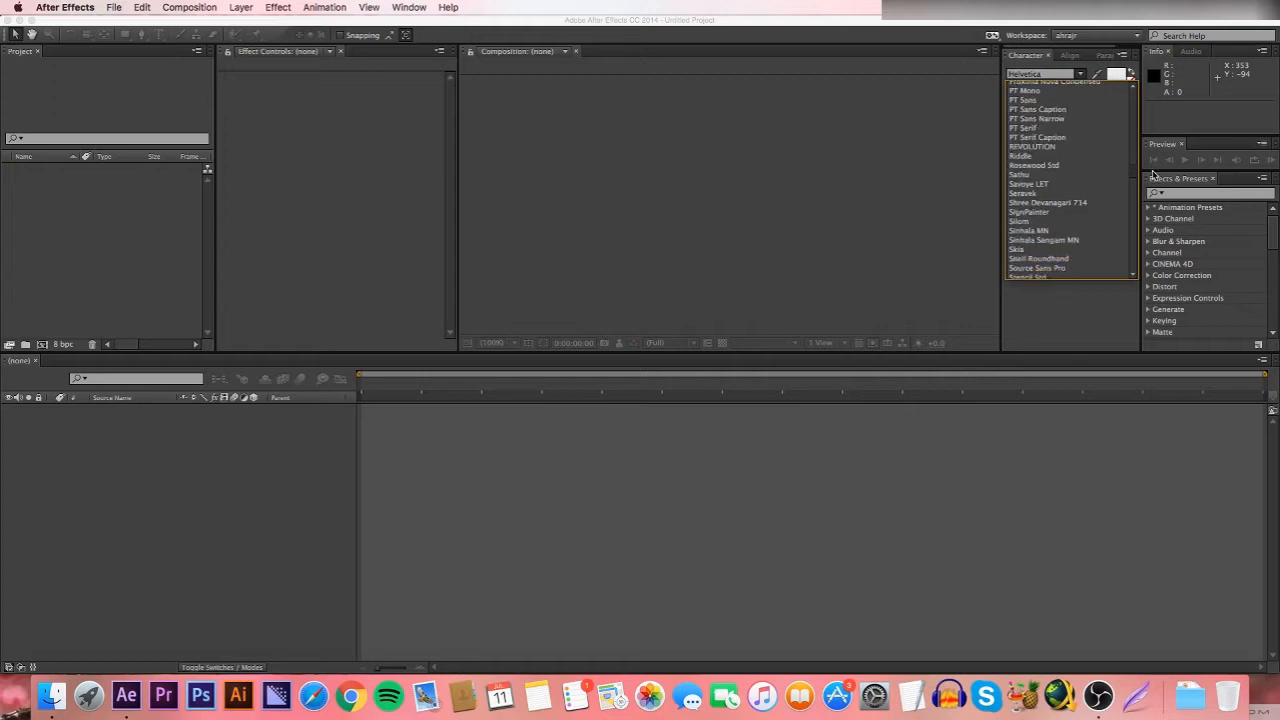
pyautogui.scroll(-7, 1153, 178)
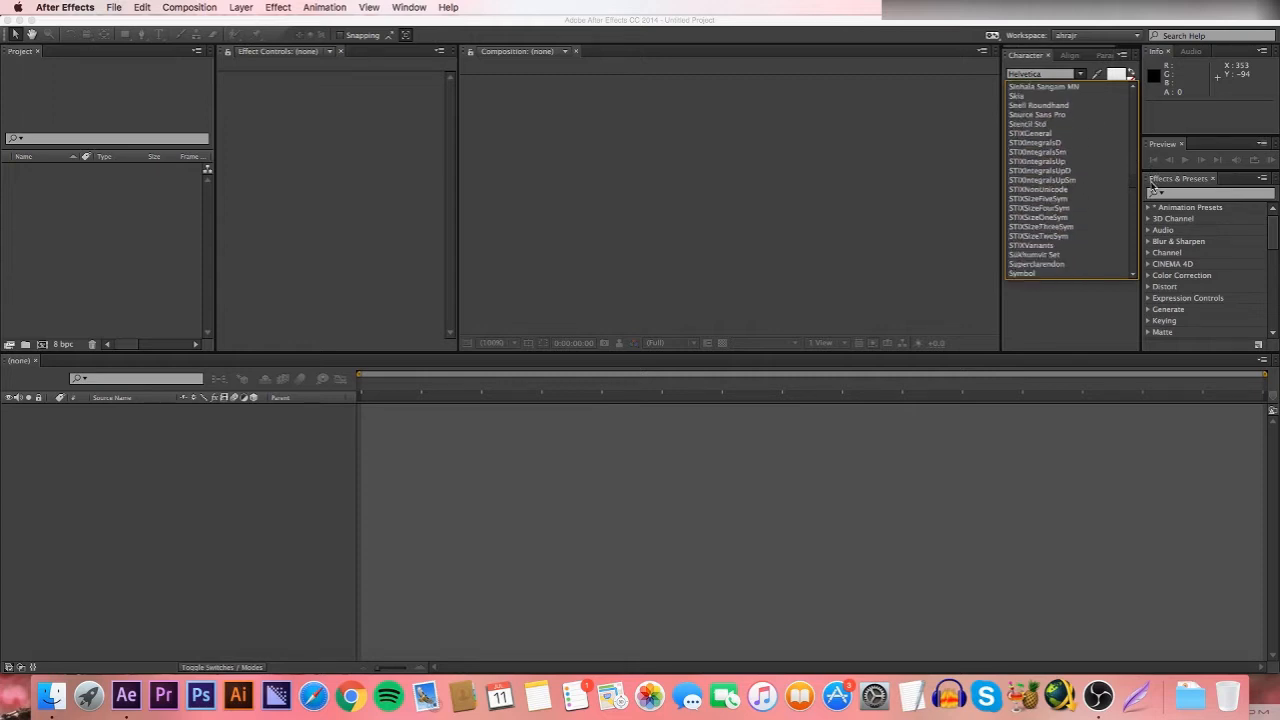
pyautogui.scroll(-6, 1153, 187)
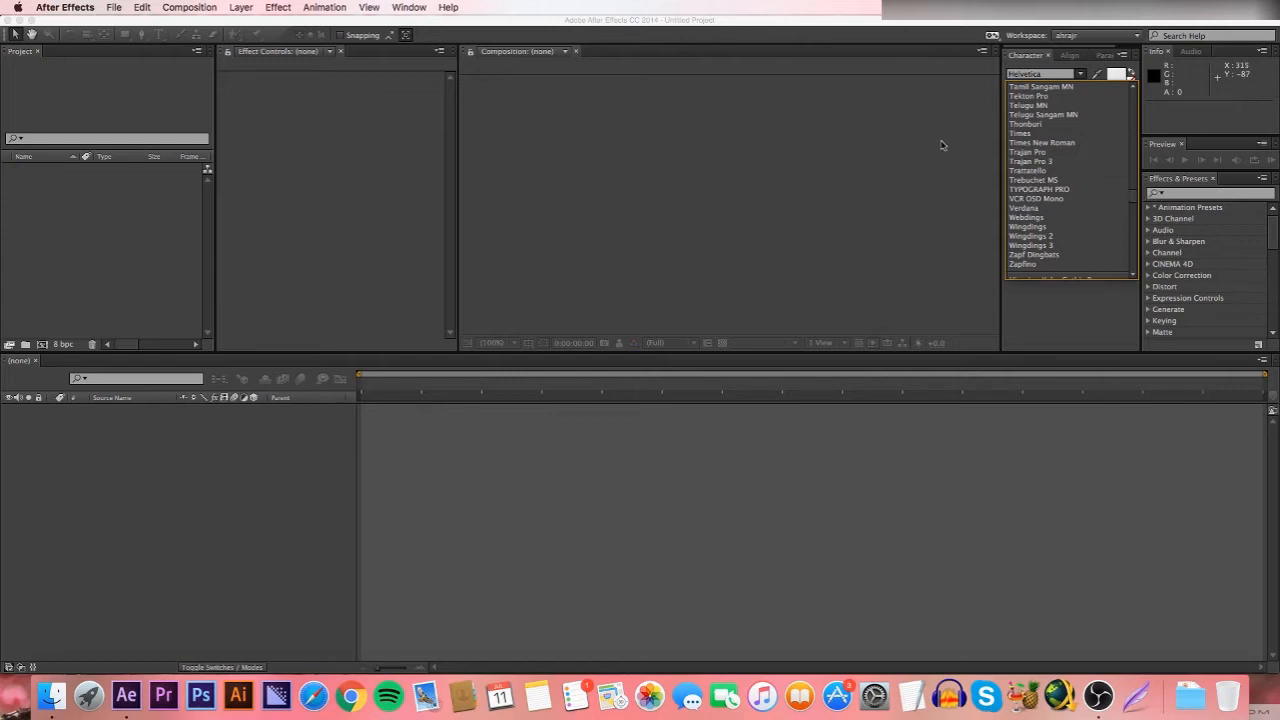
pyautogui.scroll(-2, 1100, 190)
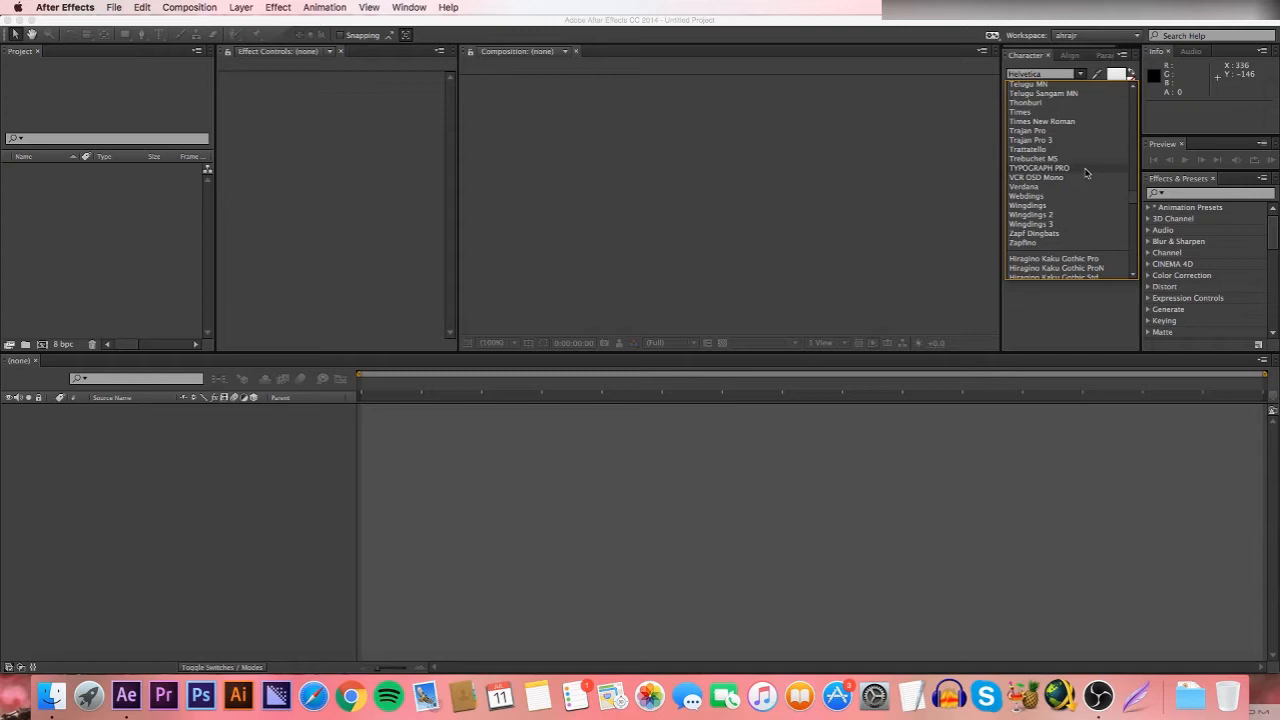
pyautogui.click(1085, 169)
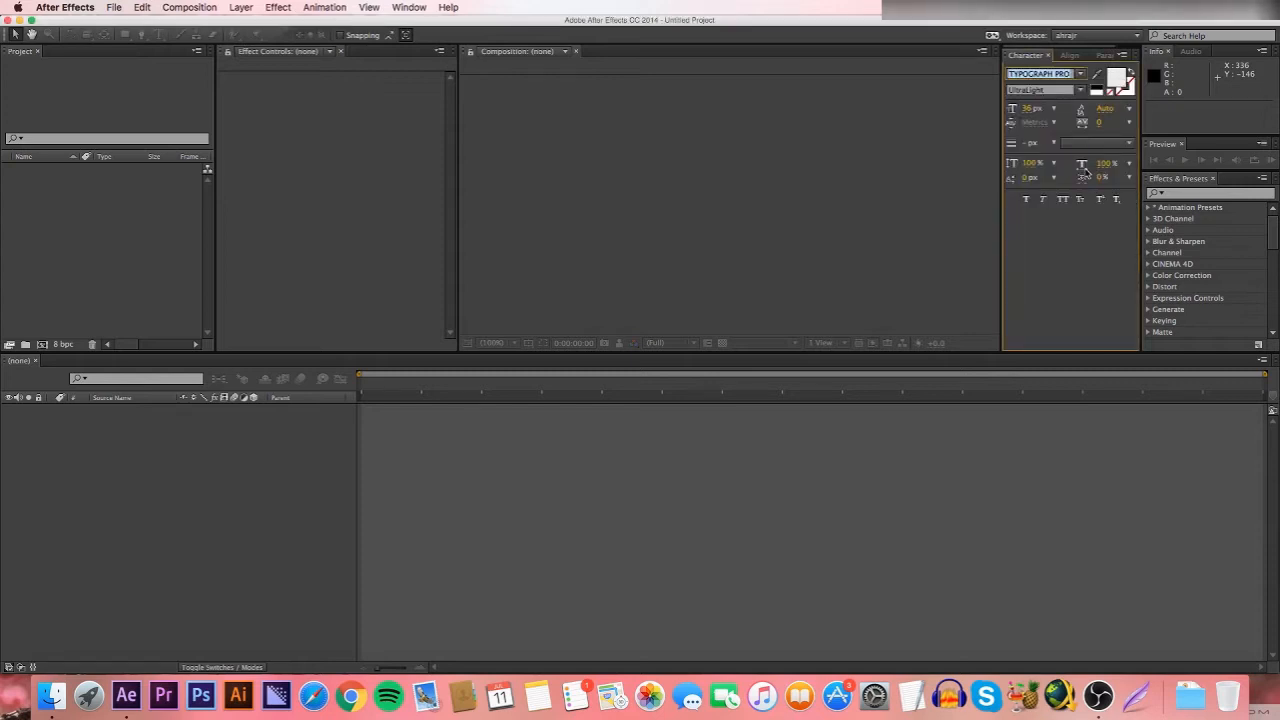
# - Set the TYPOGRAPH PRO font style to ExtraBold
pyautogui.click(1080, 91)
pyautogui.click(1045, 178)
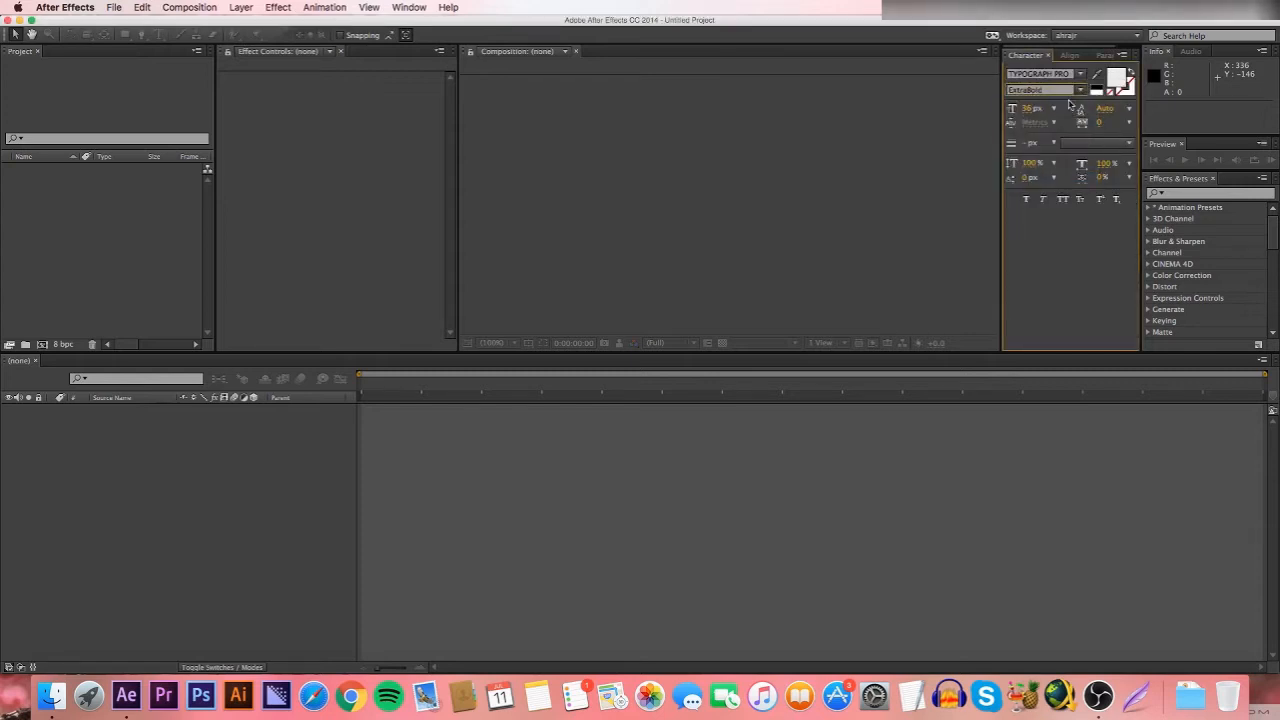
pyautogui.click(1080, 91)
pyautogui.click(877, 168)
# - Switch to Finder and examine the contents of the Clips, SFX and Glow Pump folders
pyautogui.click(121, 257)
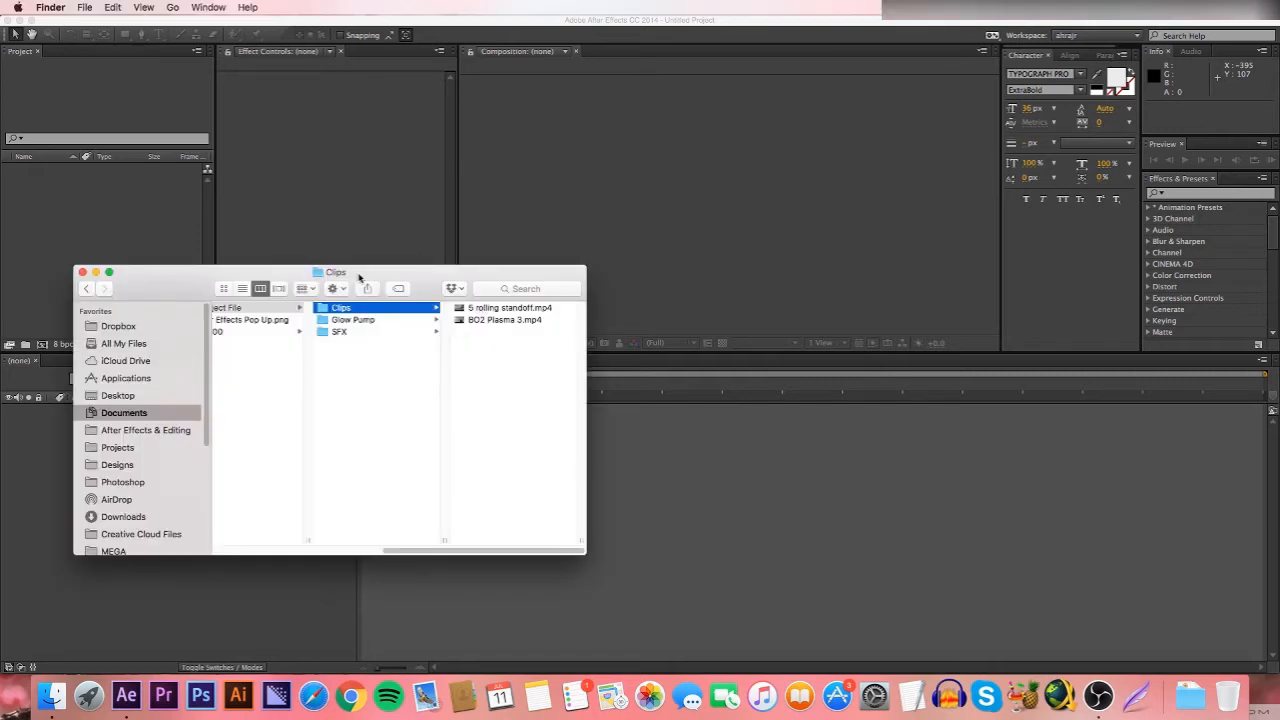
pyautogui.moveTo(363, 270); pyautogui.dragTo(363, 300)
pyautogui.click(485, 368)
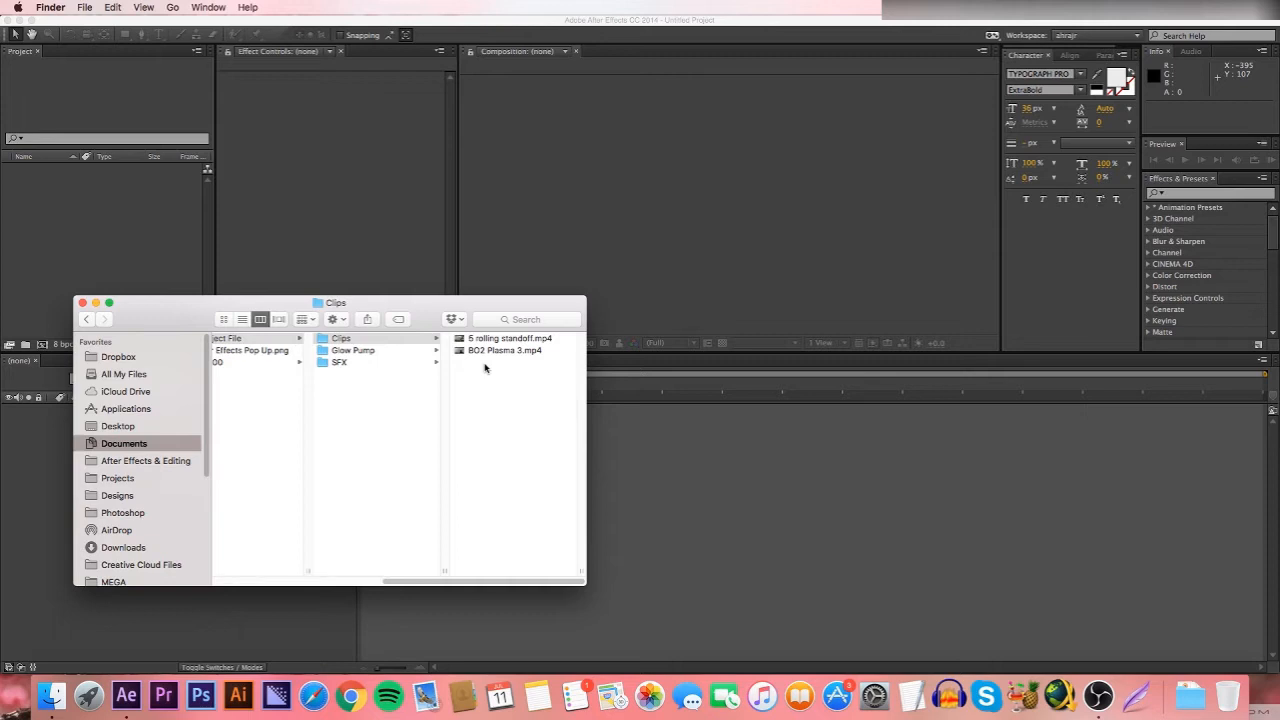
pyautogui.click(358, 364)
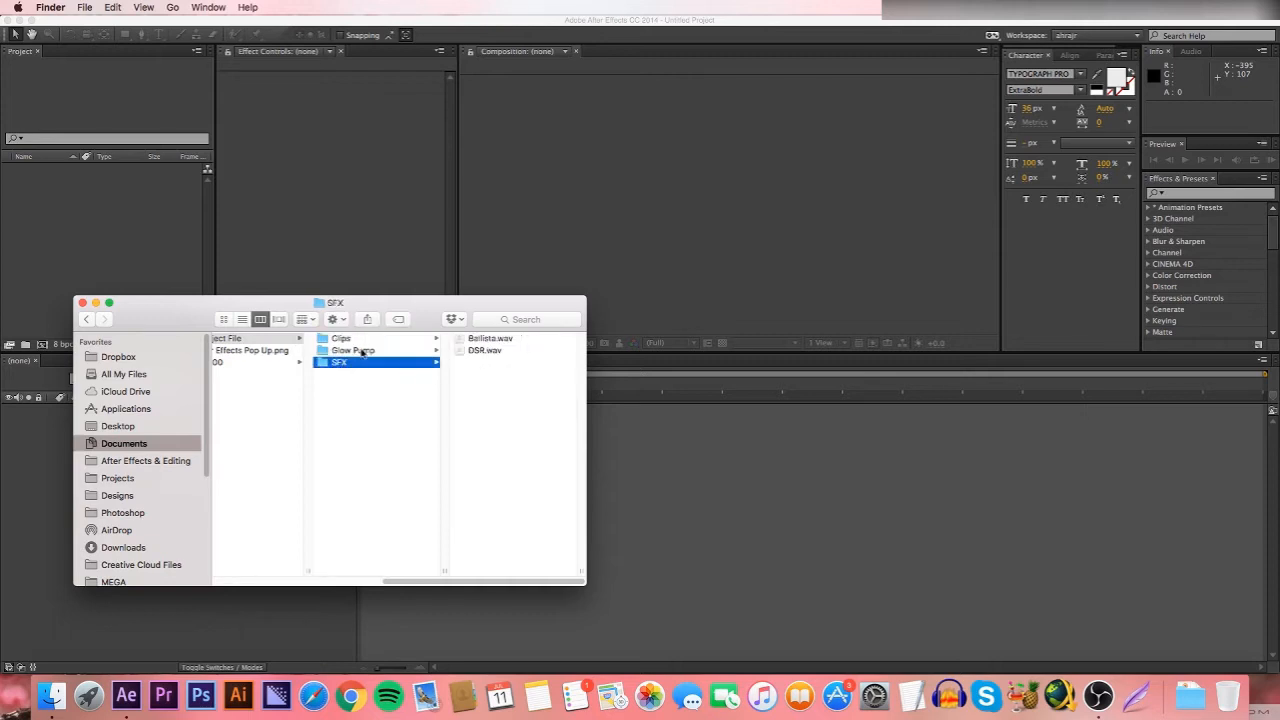
pyautogui.click(362, 351)
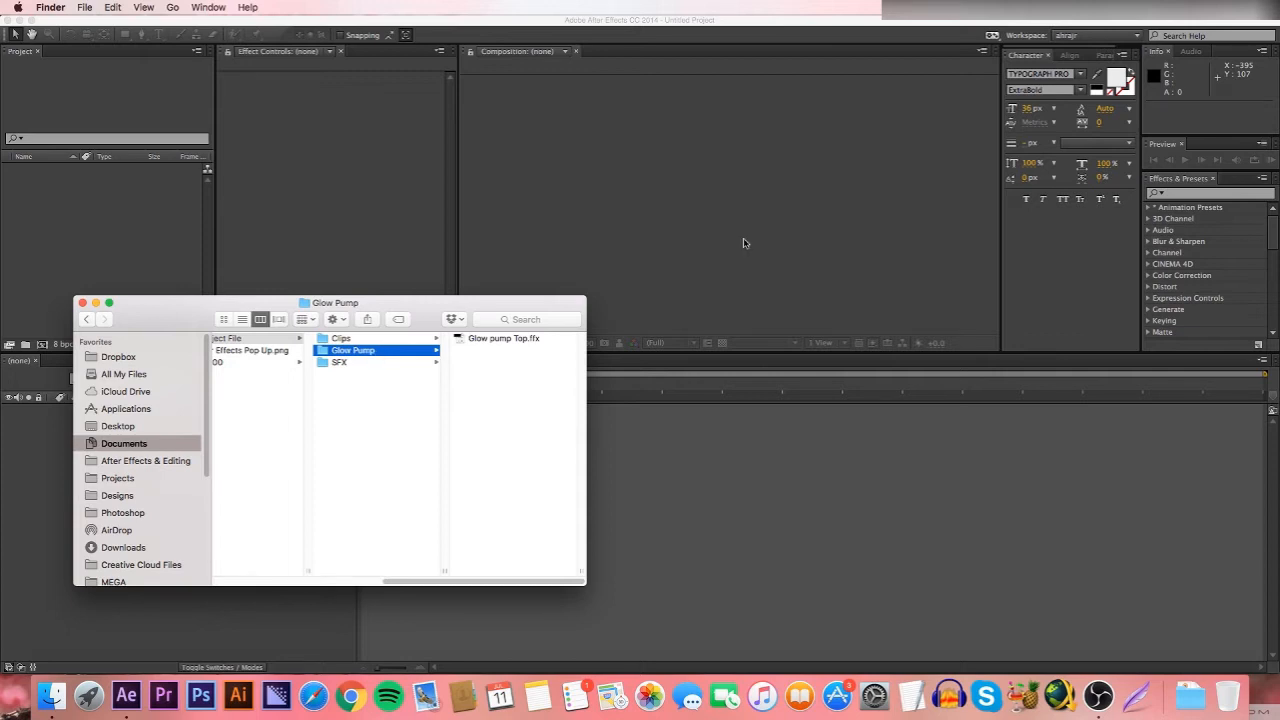
pyautogui.click(408, 353)
# - Examine the sound files in the SFX folder, and return to the Clips folder
pyautogui.click(376, 363)
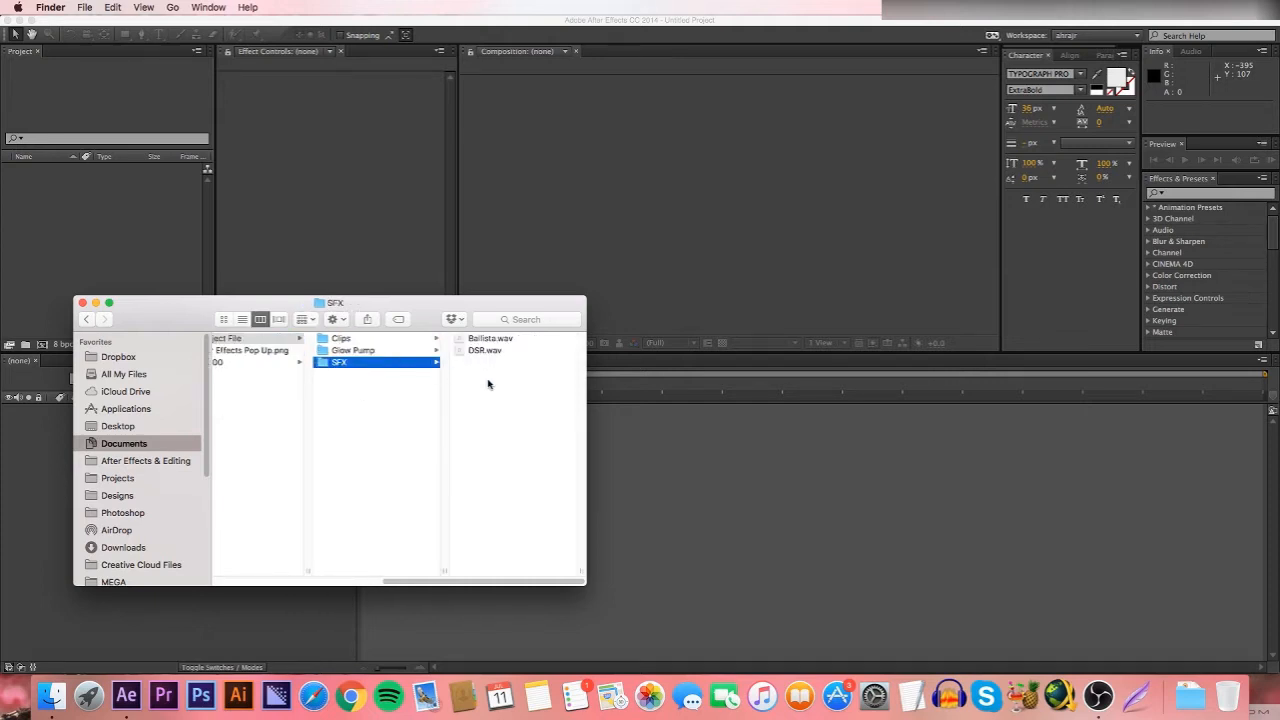
pyautogui.moveTo(491, 386); pyautogui.dragTo(488, 346)
pyautogui.click(391, 405)
pyautogui.click(437, 364)
pyautogui.moveTo(489, 372); pyautogui.dragTo(488, 340)
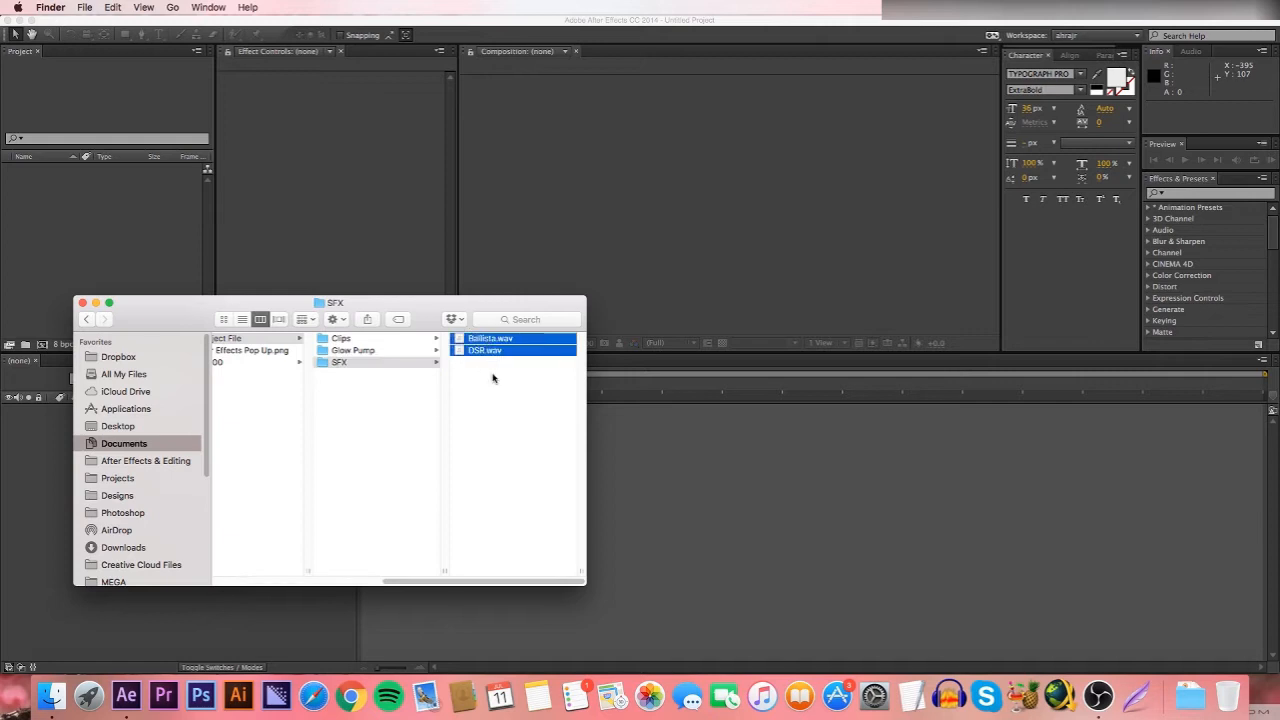
pyautogui.click(492, 378)
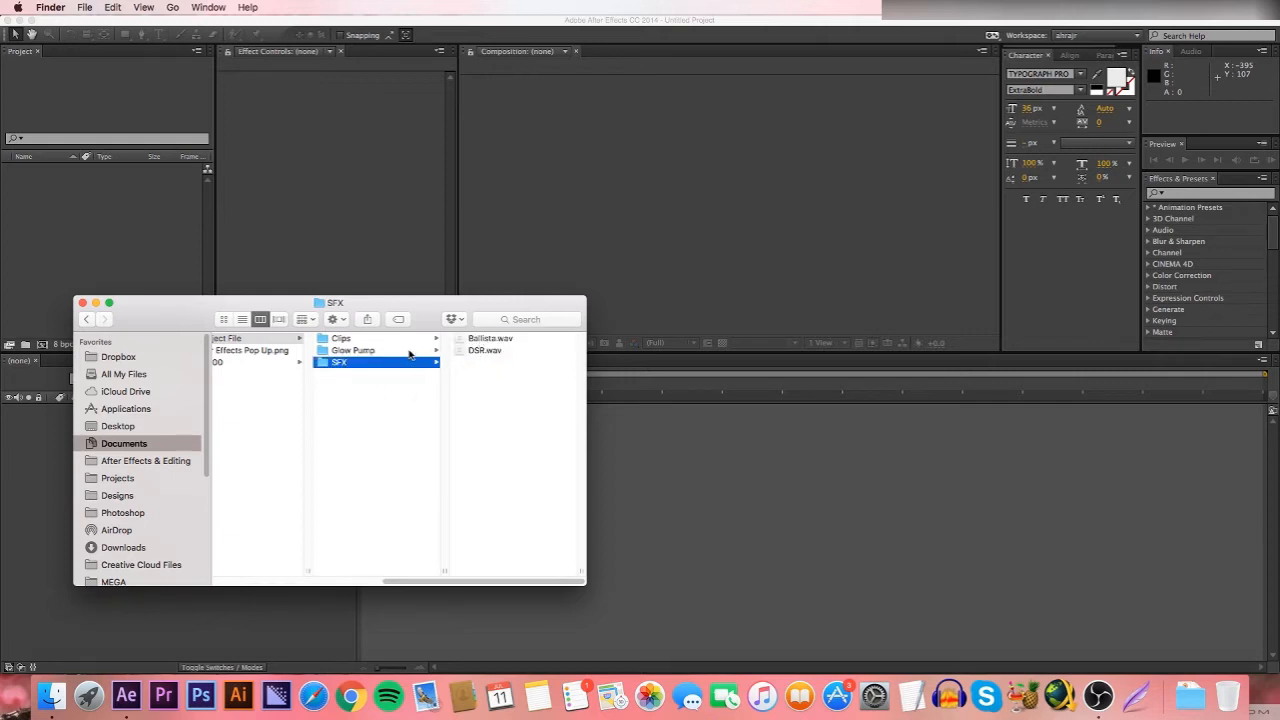
pyautogui.press('Up')
pyautogui.press('Up')
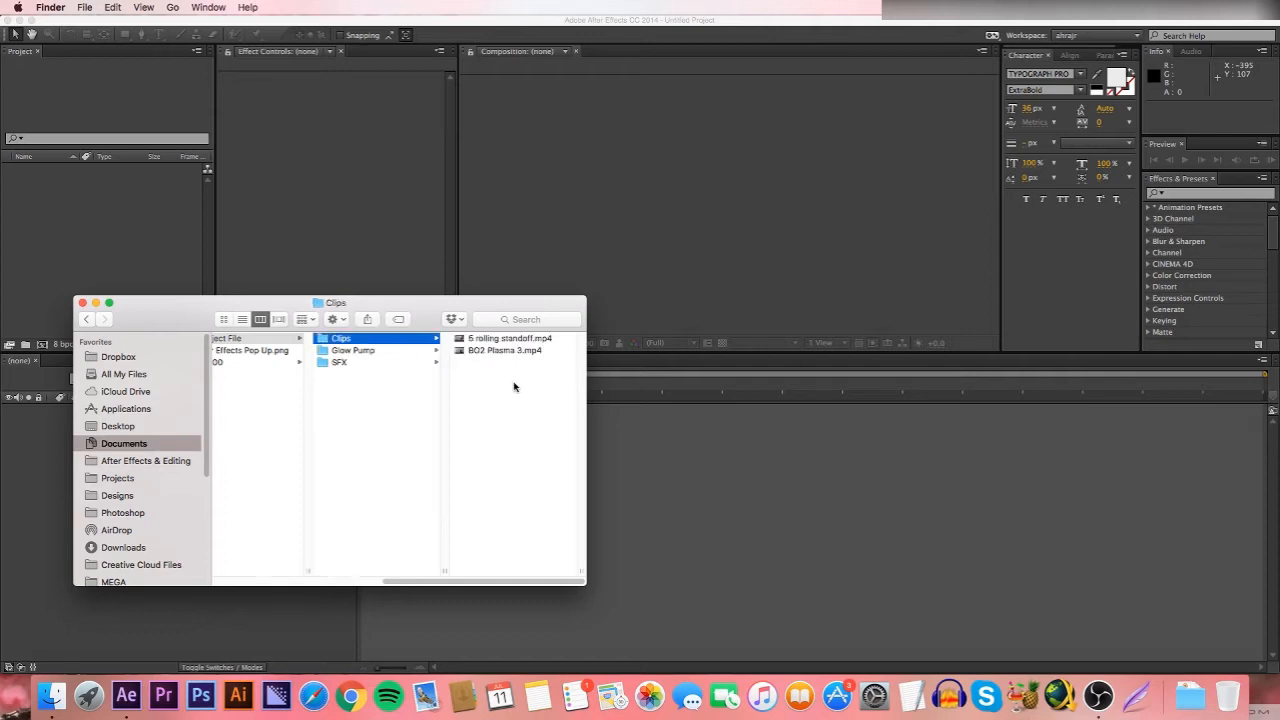
# - Switch to After Effects and create a project folder named *Main Stuff
pyautogui.click(150, 242)
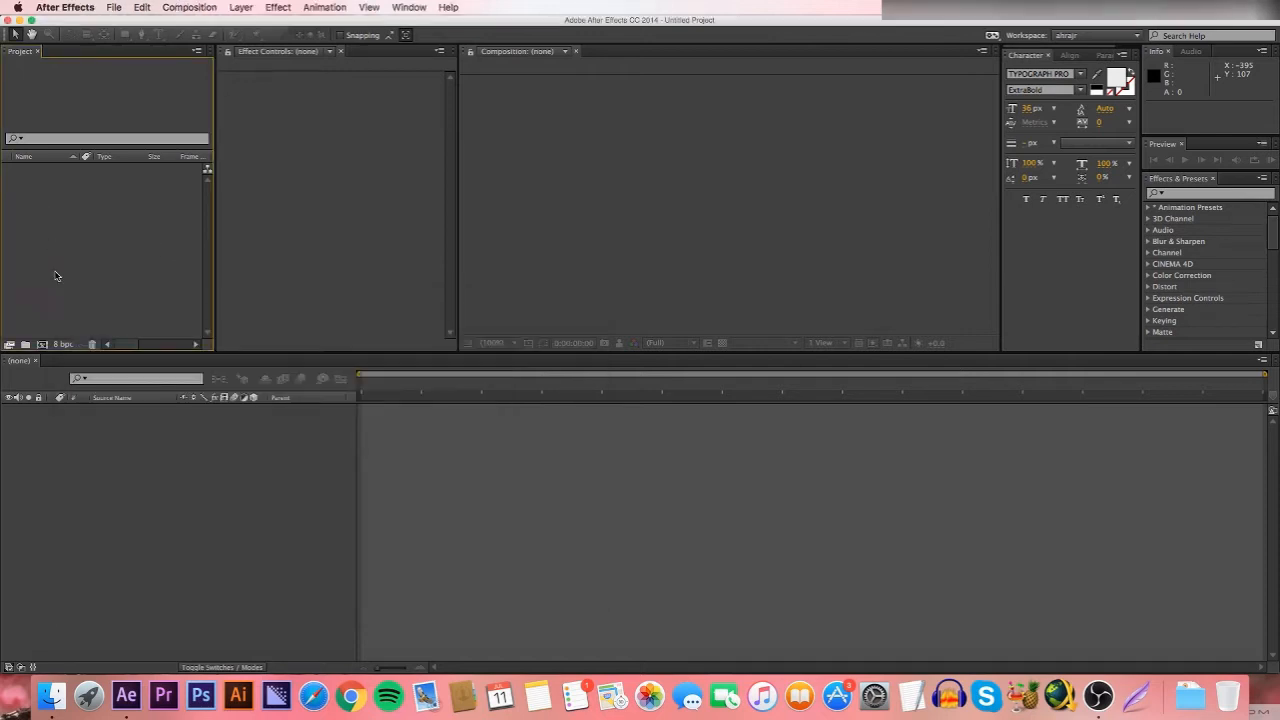
pyautogui.click(26, 345)
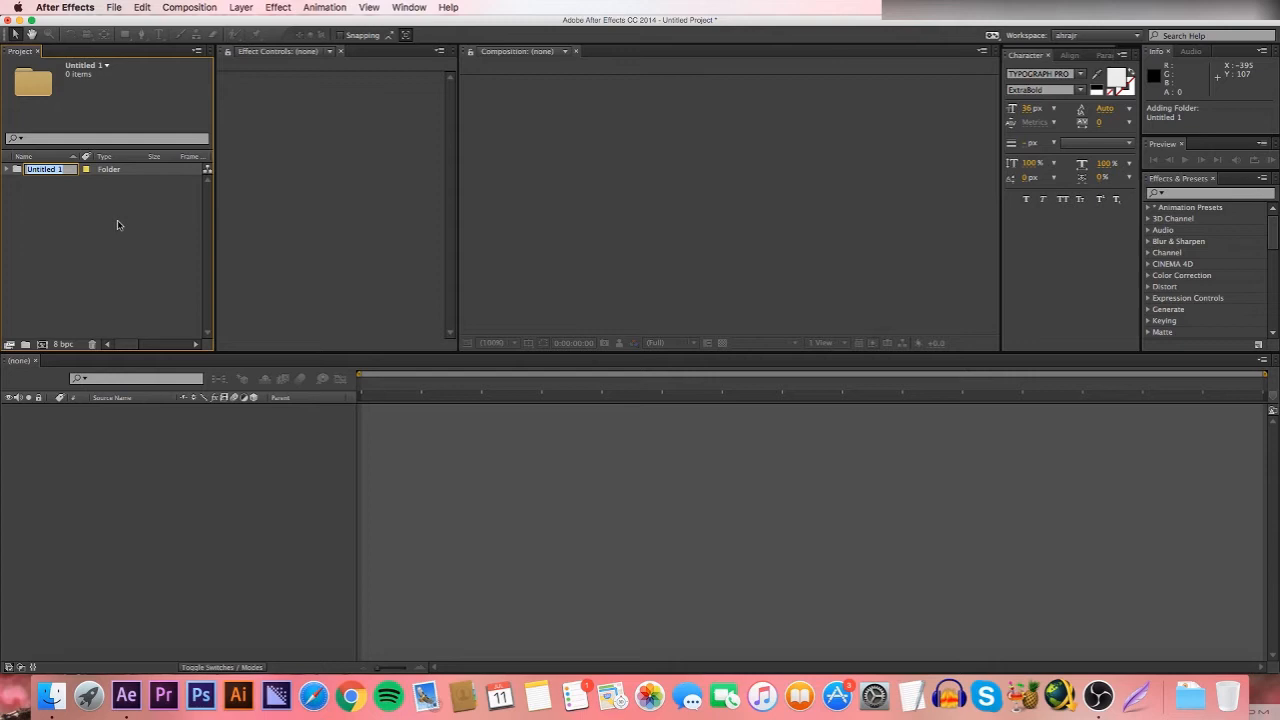
pyautogui.write('*')
pyautogui.write('Main Stuff')
pyautogui.press('Return')
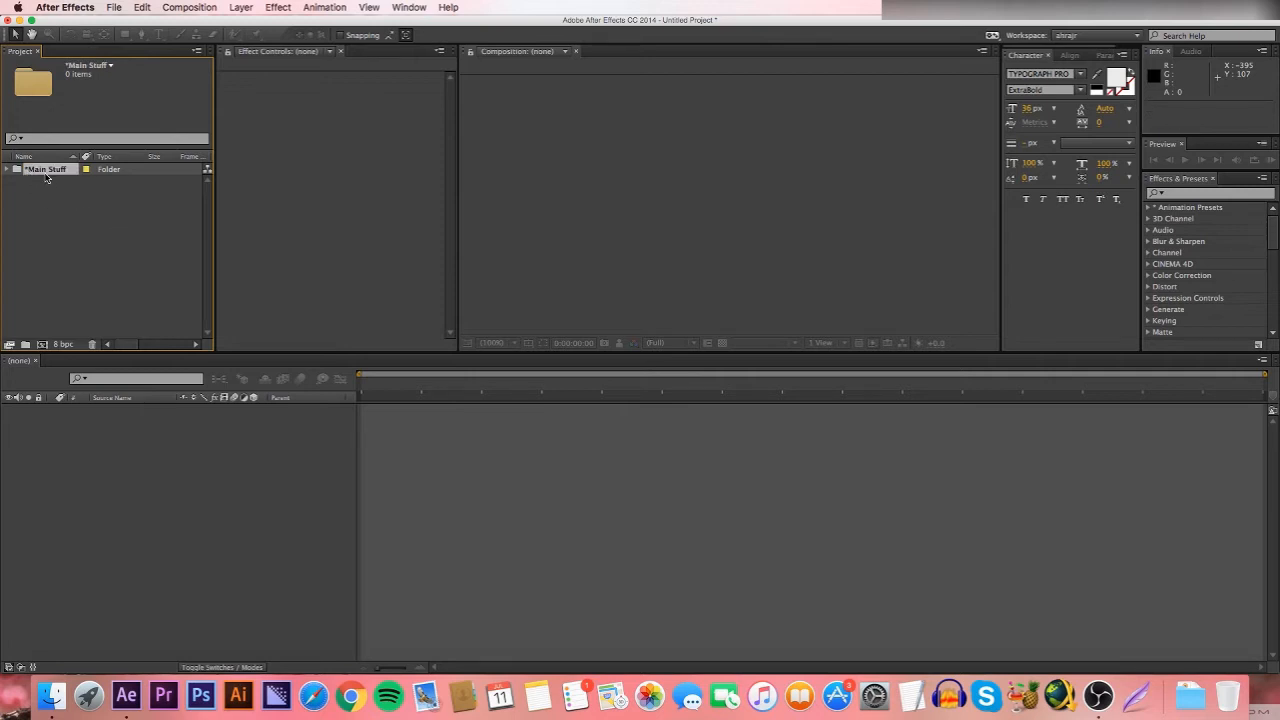
# - Create another folder and move it out of *Main Stuff to the top level of the project
pyautogui.click(25, 344)
pyautogui.click(57, 200)
pyautogui.moveTo(49, 183); pyautogui.dragTo(38, 210)
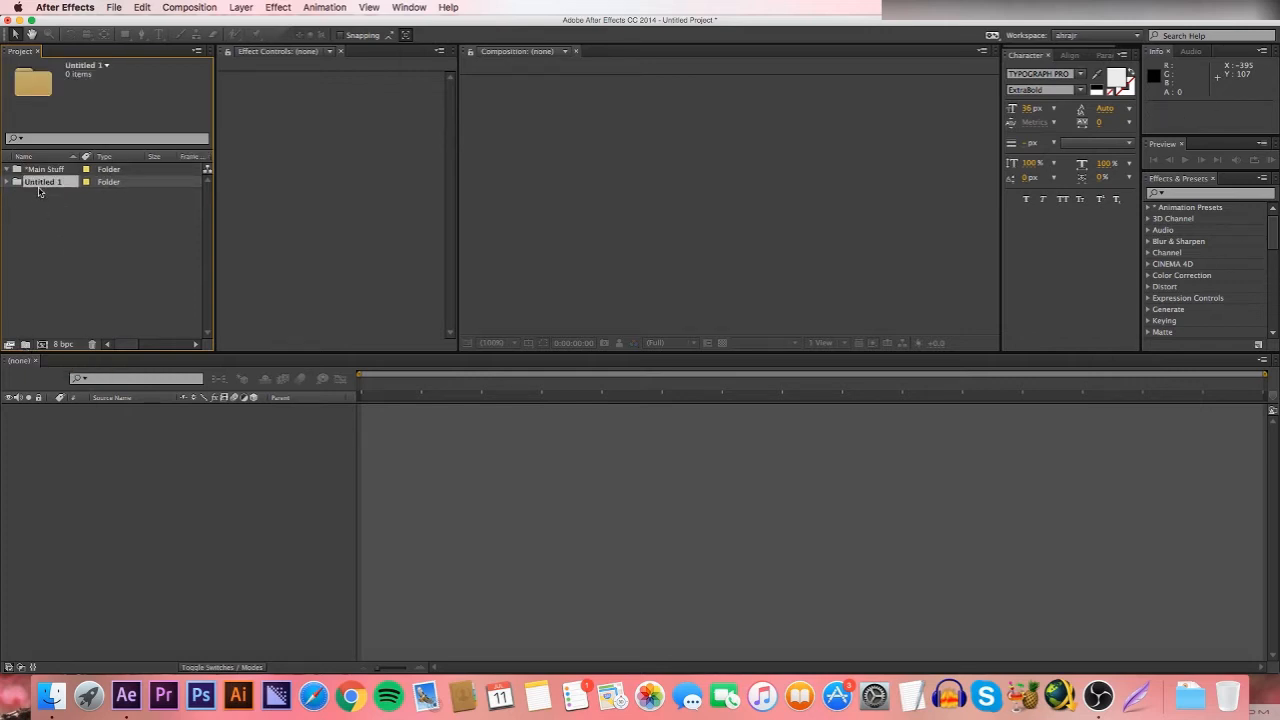
# - Rename the untitled folder below *Main Stuff as A
pyautogui.press('Return')
pyautogui.write('A')
pyautogui.press('Return')
pyautogui.click(54, 172)
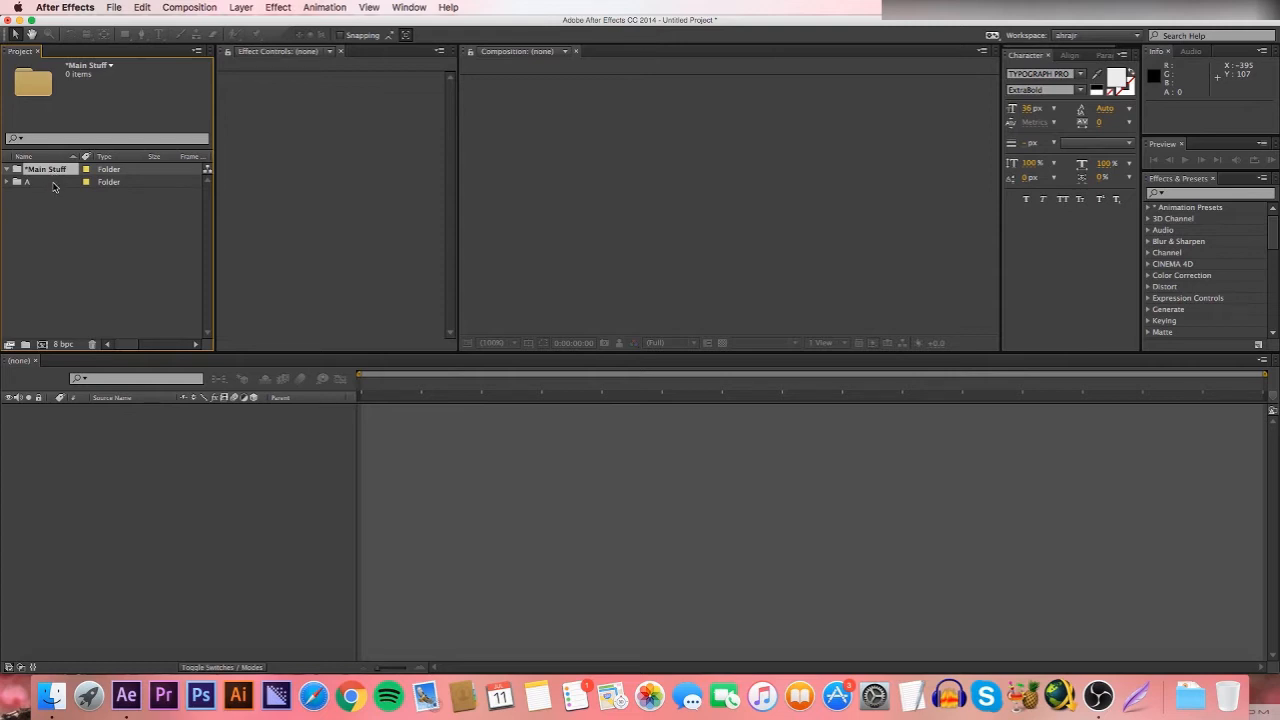
pyautogui.click(54, 184)
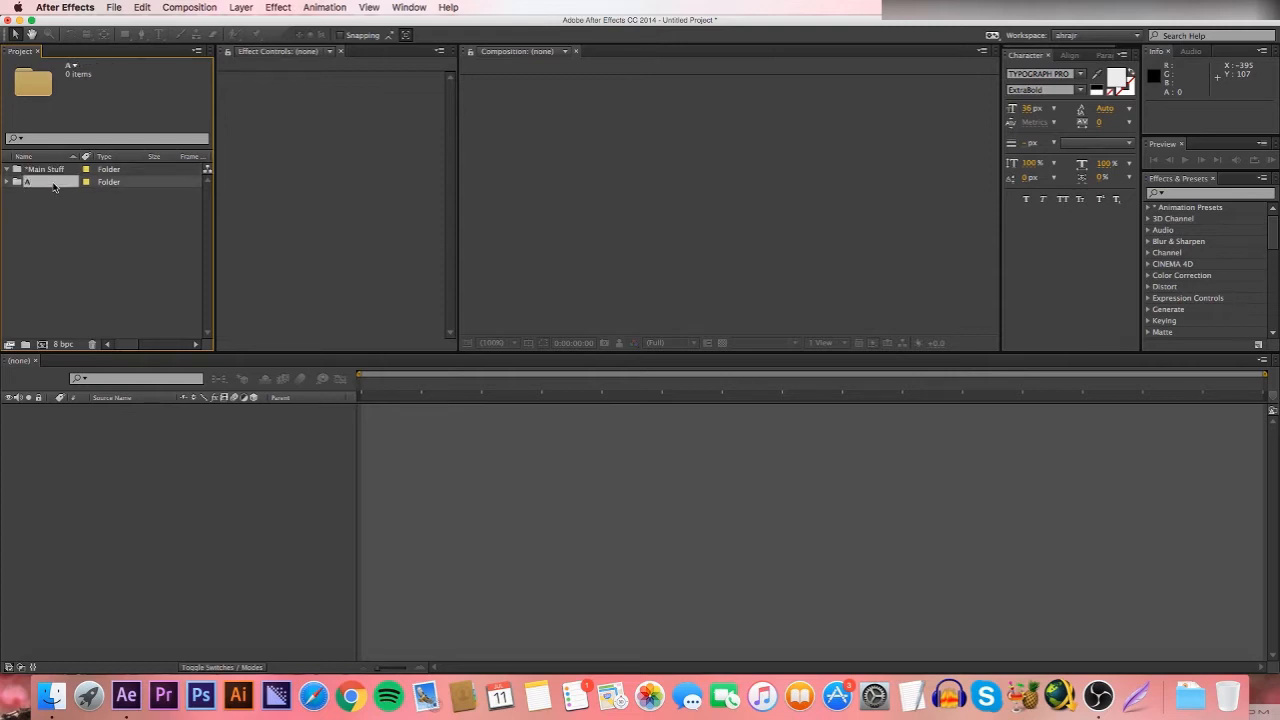
pyautogui.press('Return')
pyautogui.click(185, 245)
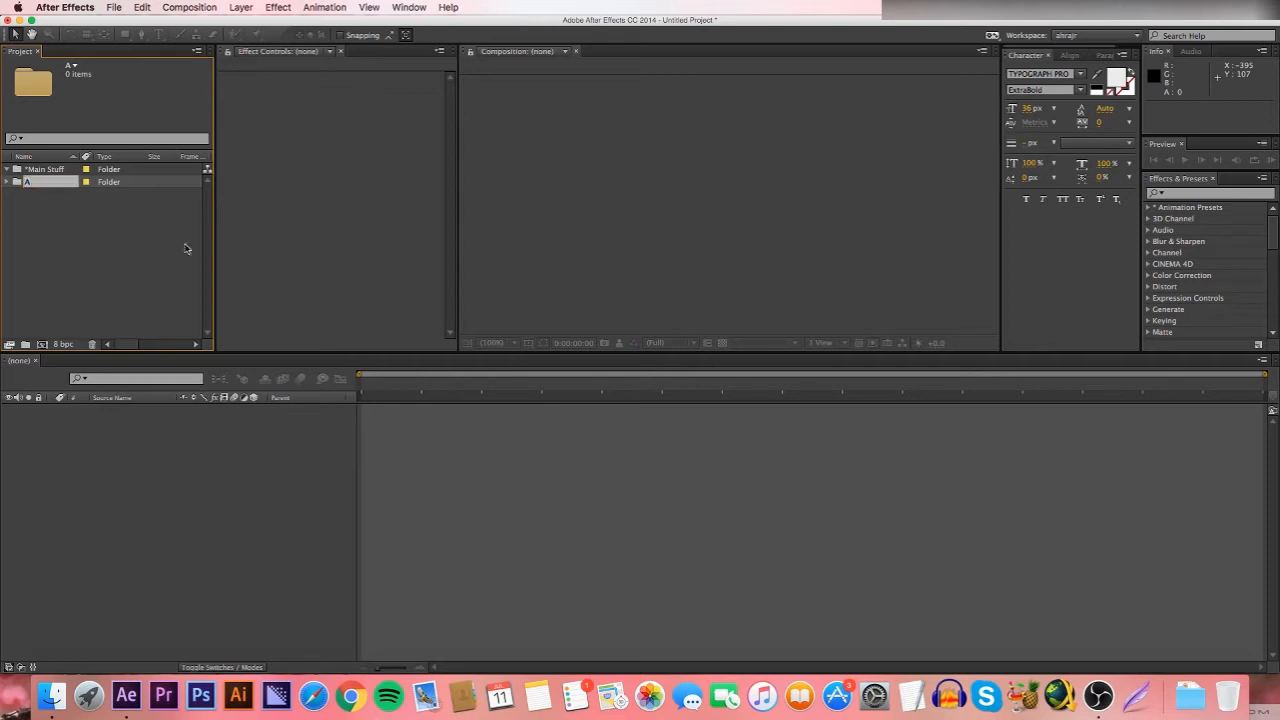
# - Rename the top-level folder below *Main Stuff as Clips
pyautogui.click(38, 185)
pyautogui.press('Return')
pyautogui.write('Clips')
pyautogui.press('Return')
# - Create a subfolder named *USED inside the Clips folder
pyautogui.click(25, 344)
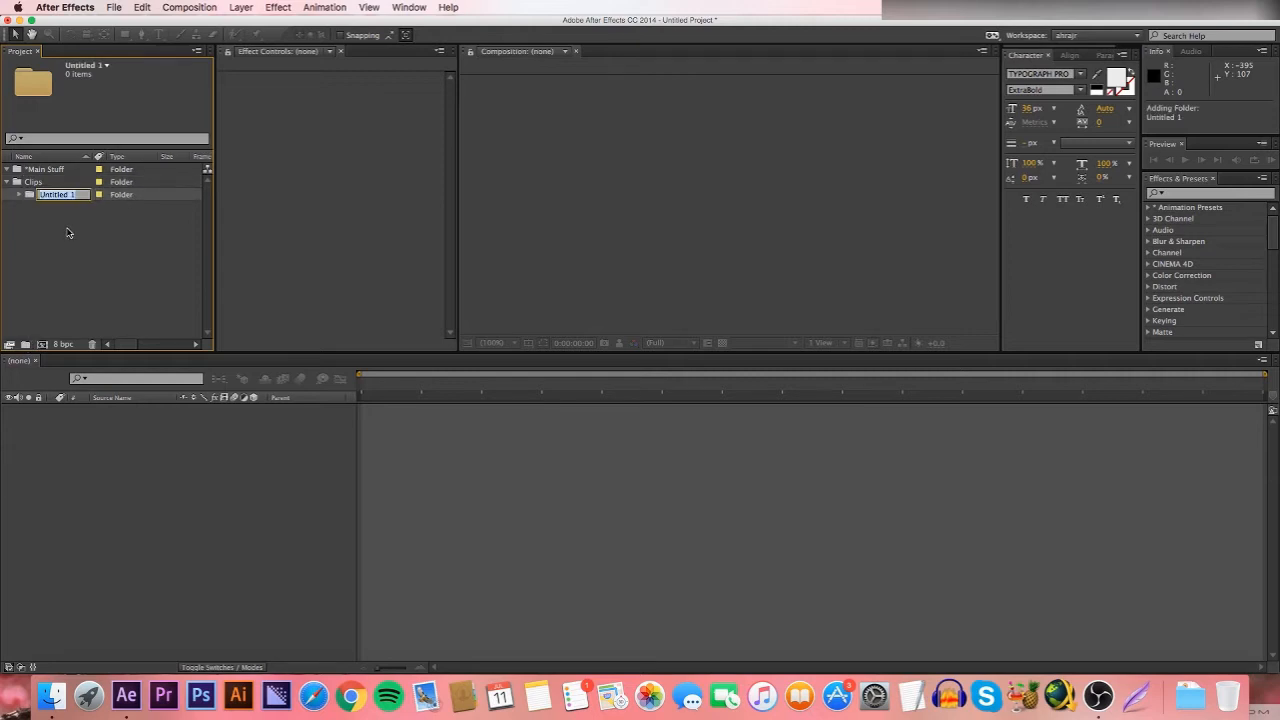
pyautogui.write('USE')
pyautogui.write('USEF')
pyautogui.press('Return')
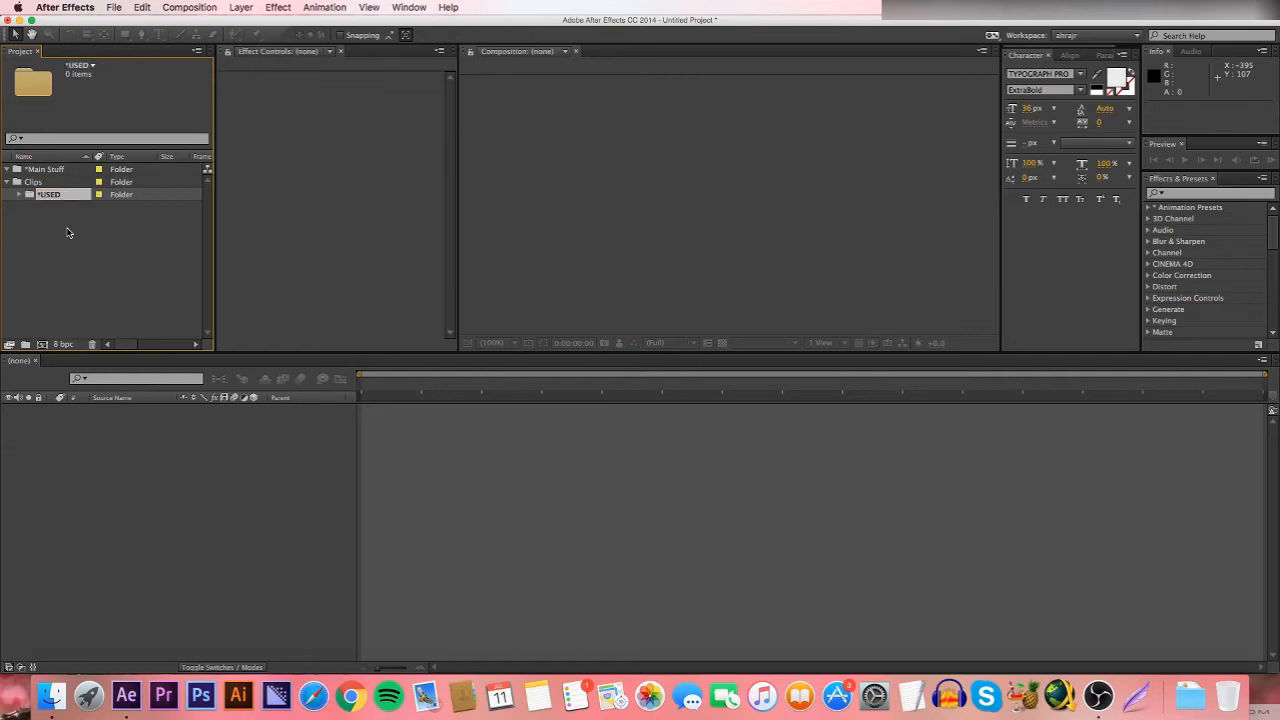
pyautogui.click(35, 184)
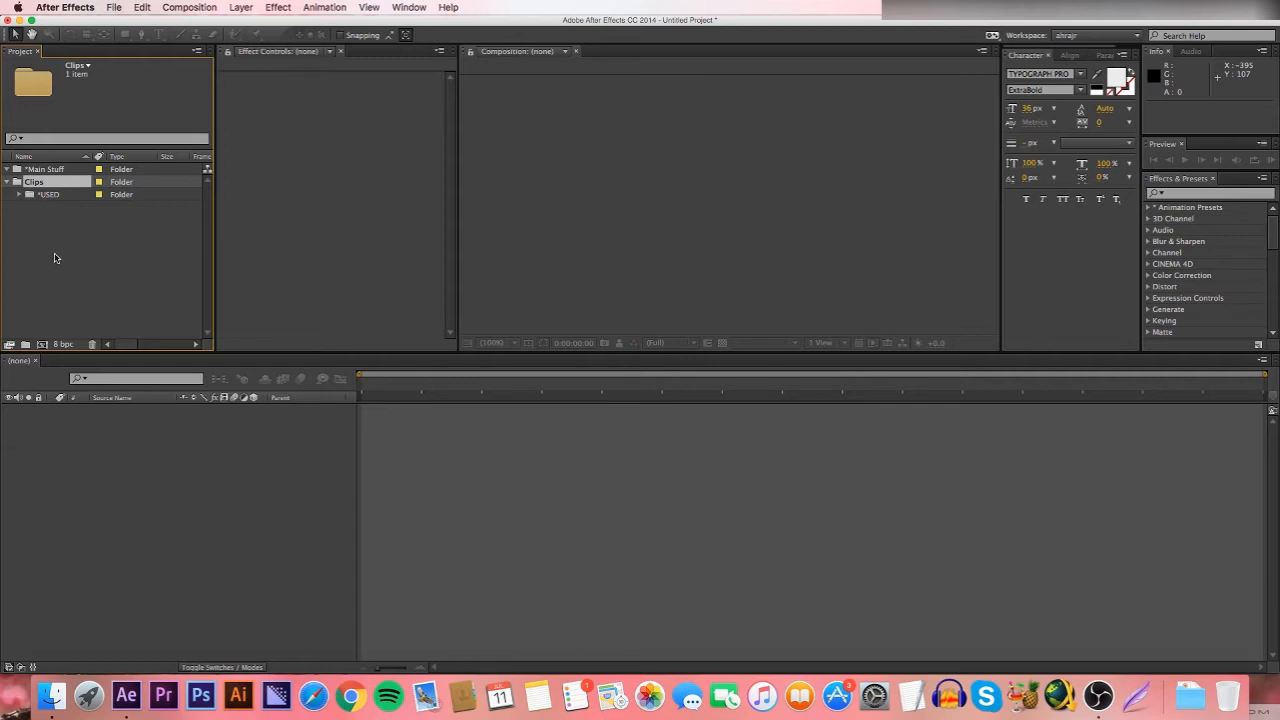
pyautogui.click(54, 197)
pyautogui.press('Return')
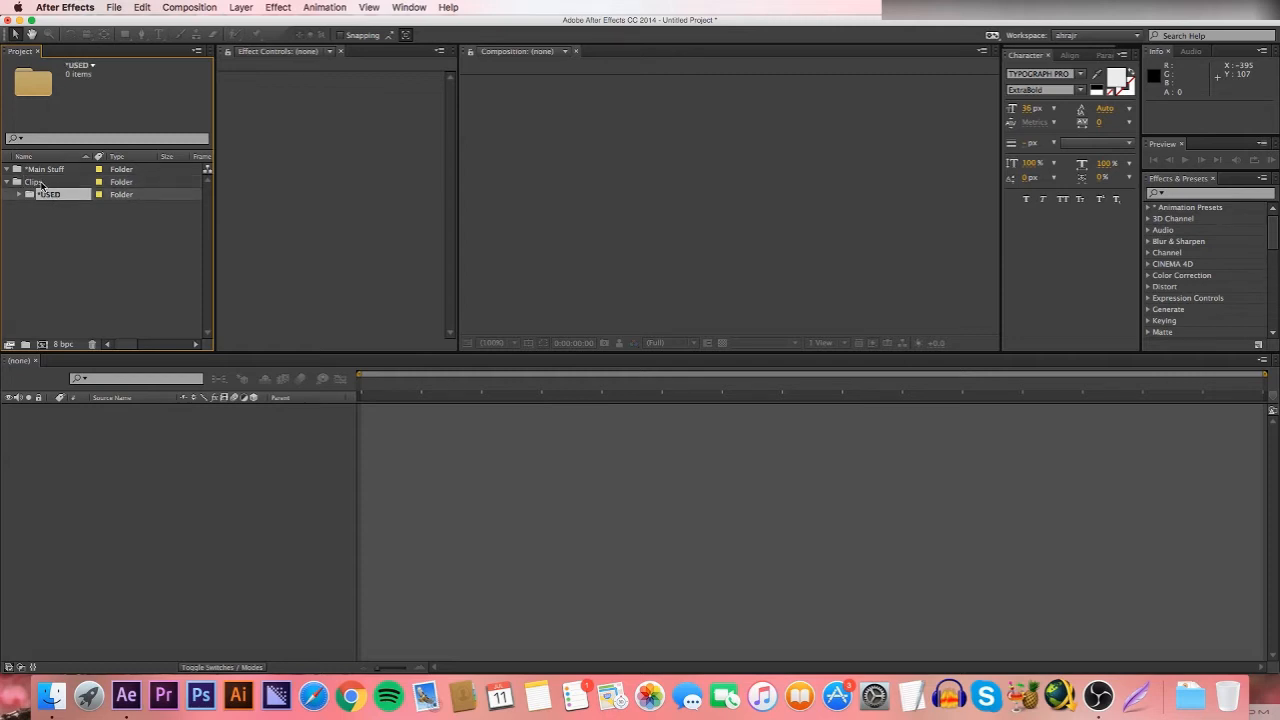
# - Create a top-level project folder named Cinematics
pyautogui.click(46, 220)
pyautogui.click(25, 344)
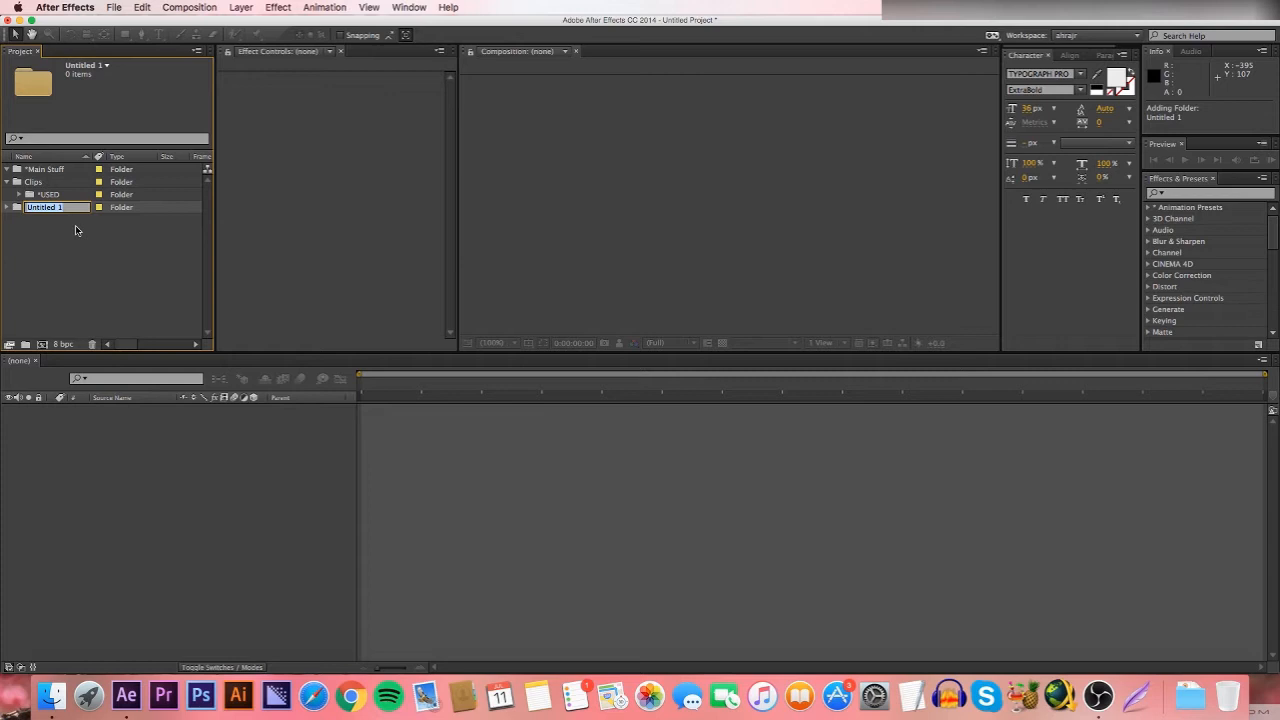
pyautogui.write('Cinematics')
pyautogui.press('Return')
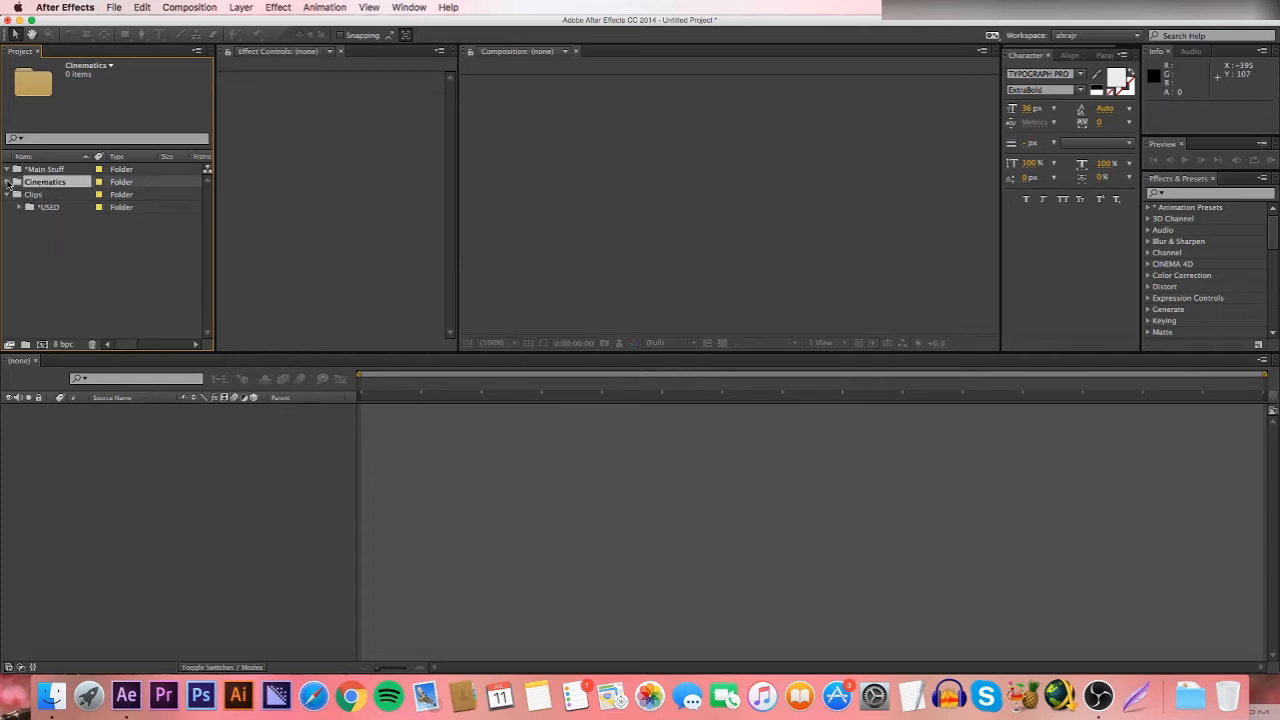
# - Create a subfolder named *USED inside the Cinematics folder
pyautogui.click(26, 344)
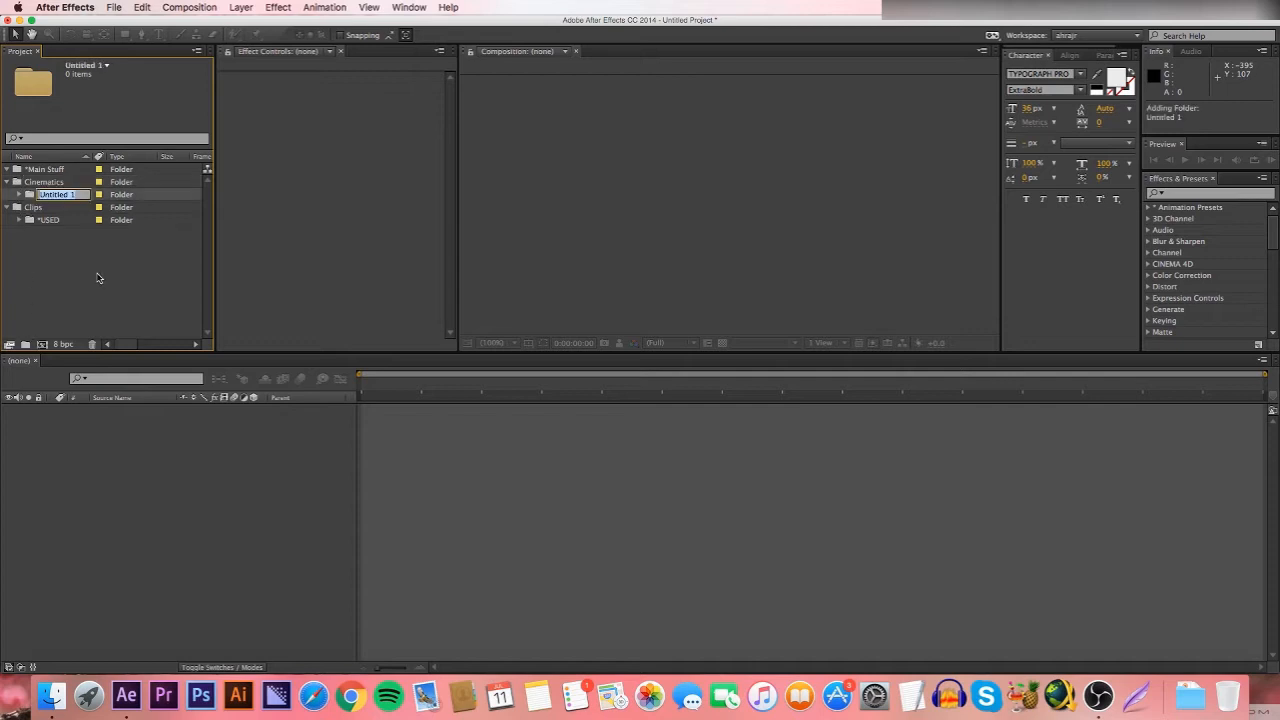
pyautogui.write('*USWED')
pyautogui.press('Return')
pyautogui.click(100, 276)
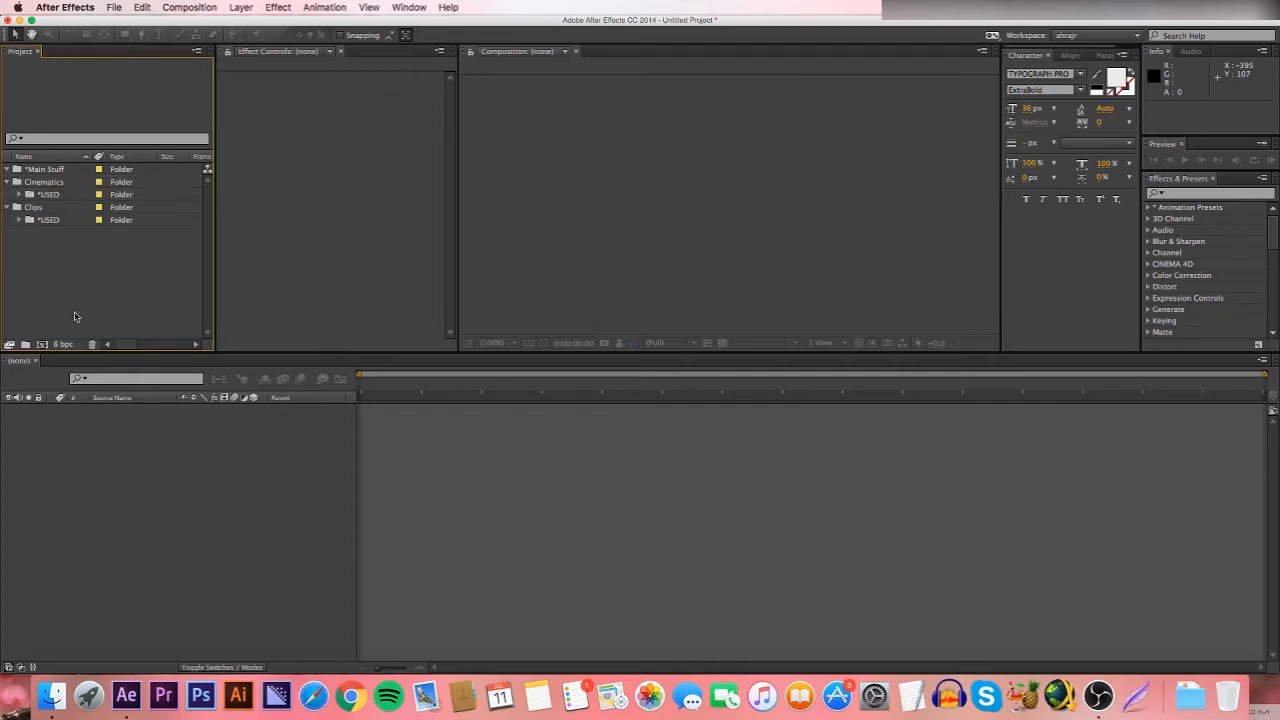
# - Create a top-level project folder named SFX
pyautogui.click(25, 344)
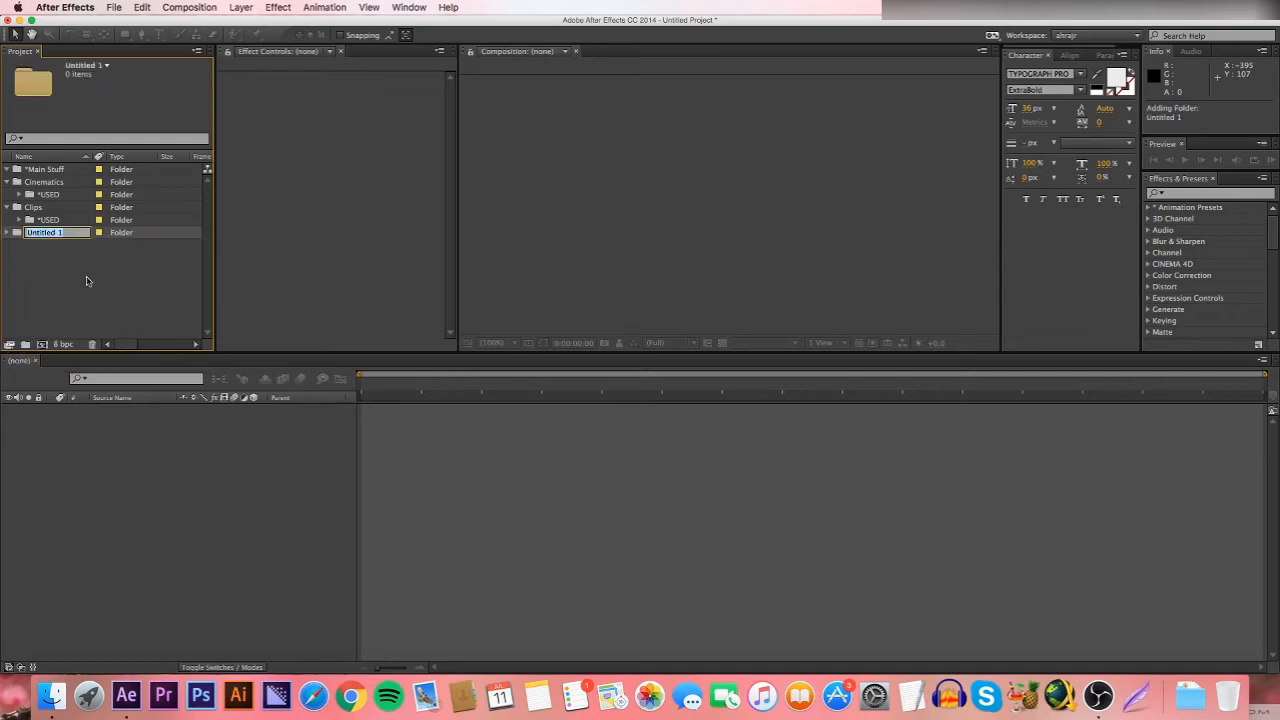
pyautogui.write('SF')
pyautogui.press('Return')
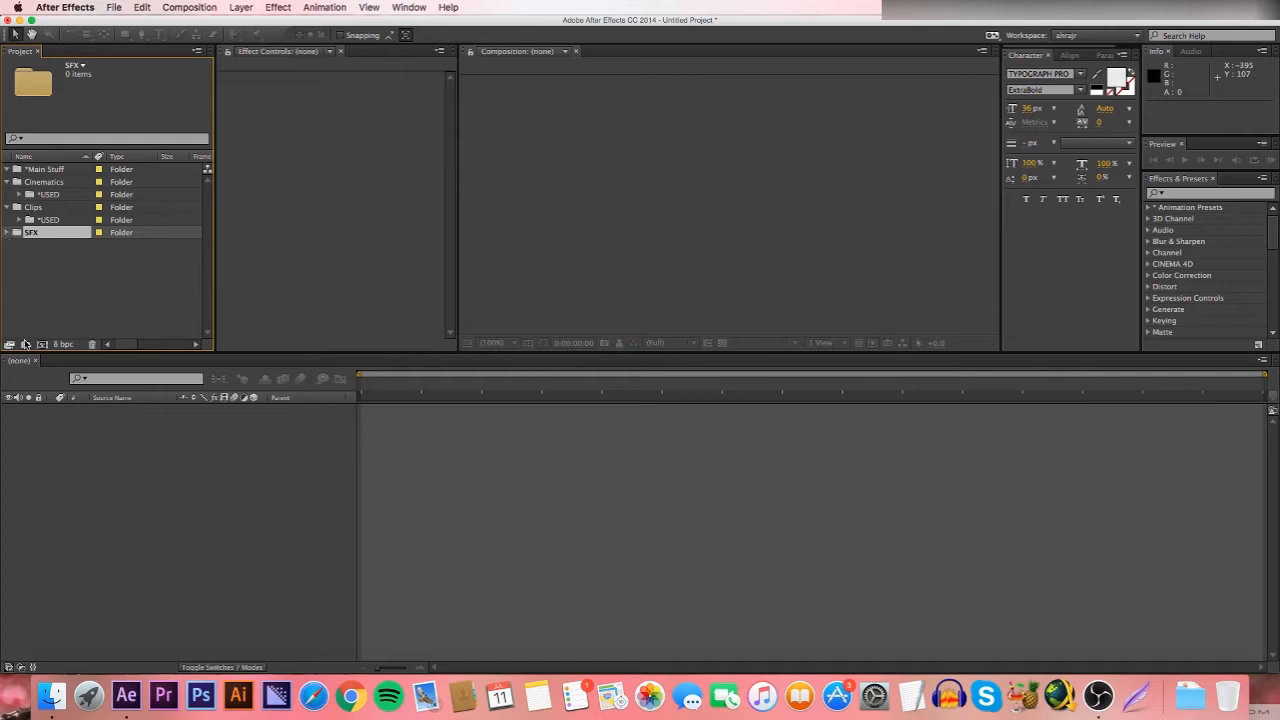
pyautogui.click(46, 280)
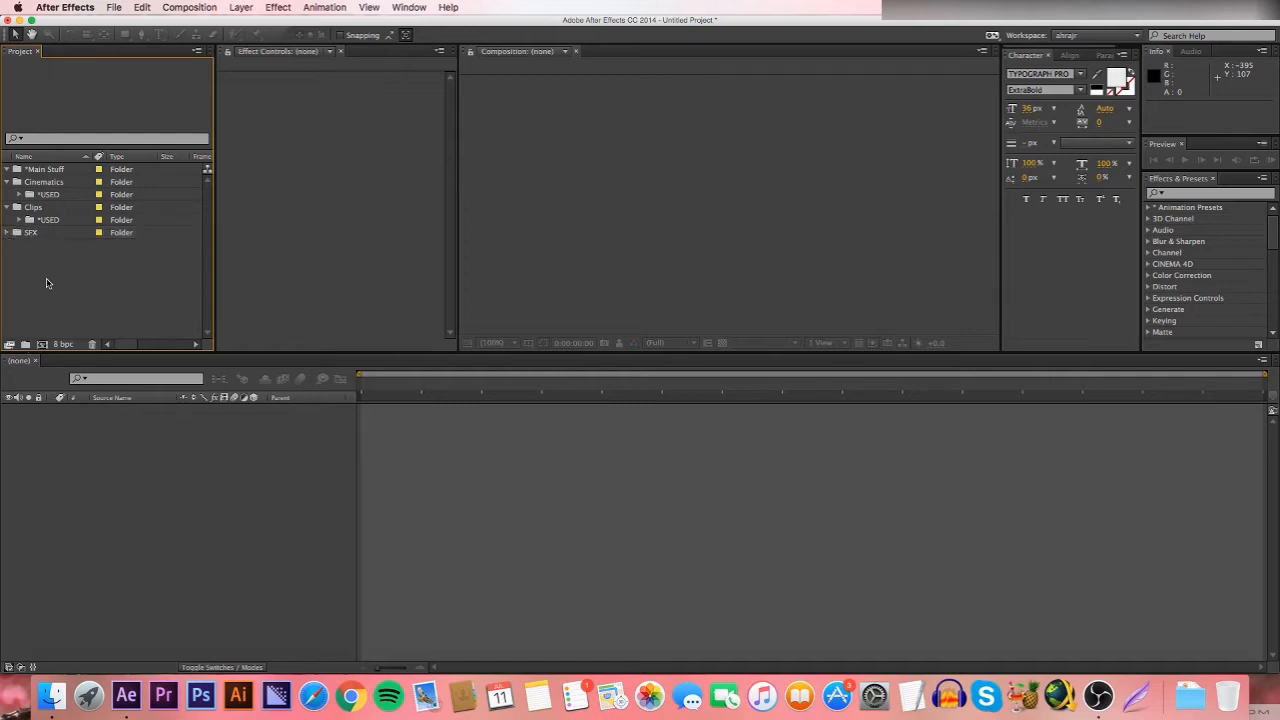
# - Create another top-level project folder named RANDOM STUFF
pyautogui.click(26, 345)
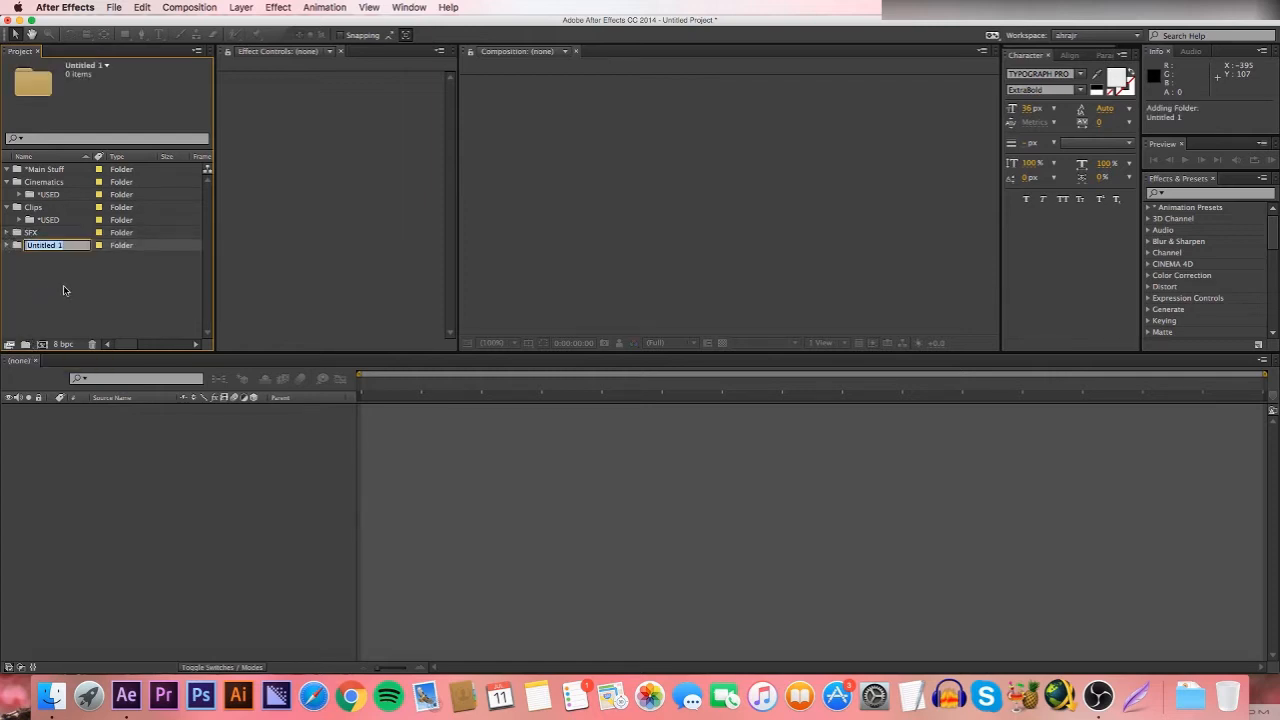
pyautogui.write('RAN')
pyautogui.write('DSOM')
pyautogui.press('BackSpace')
pyautogui.press('BackSpace')
pyautogui.write('M STUFF')
pyautogui.press('Return')
pyautogui.click(120, 290)
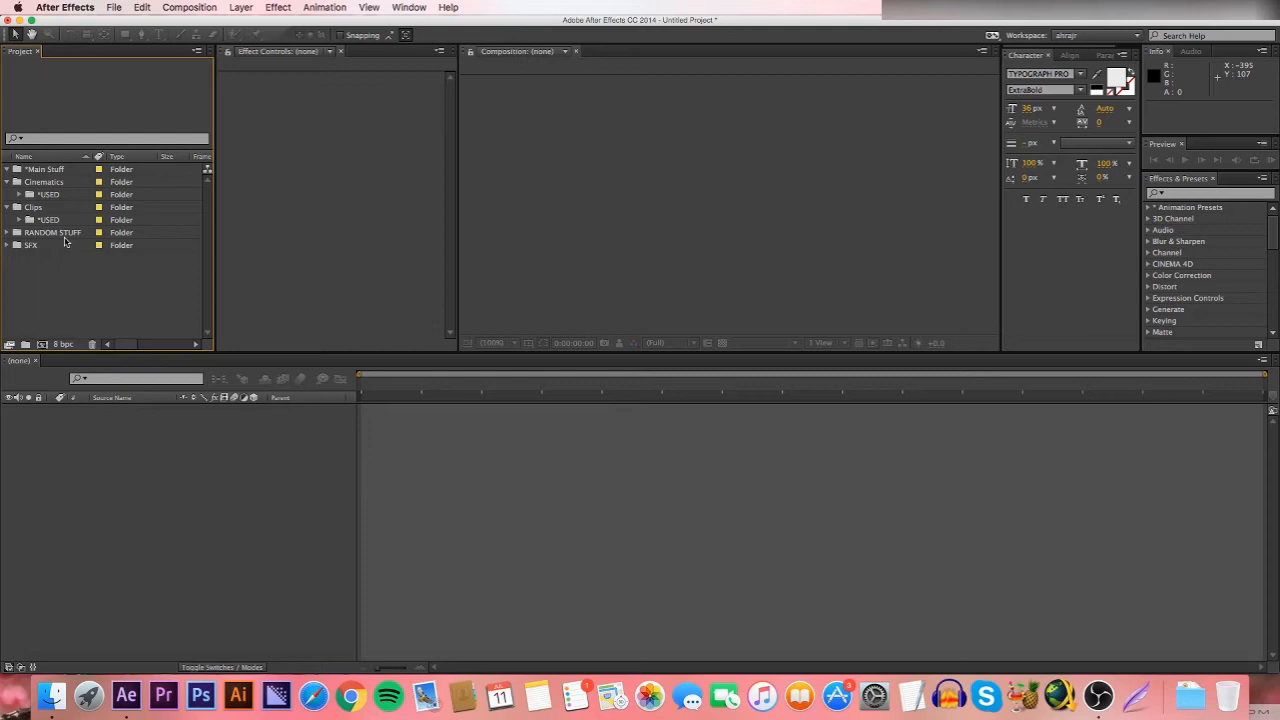
# - Rename the SFX folder as Audio
pyautogui.click(66, 233)
pyautogui.click(62, 246)
pyautogui.press('Return')
pyautogui.write('Audio')
pyautogui.press('Return')
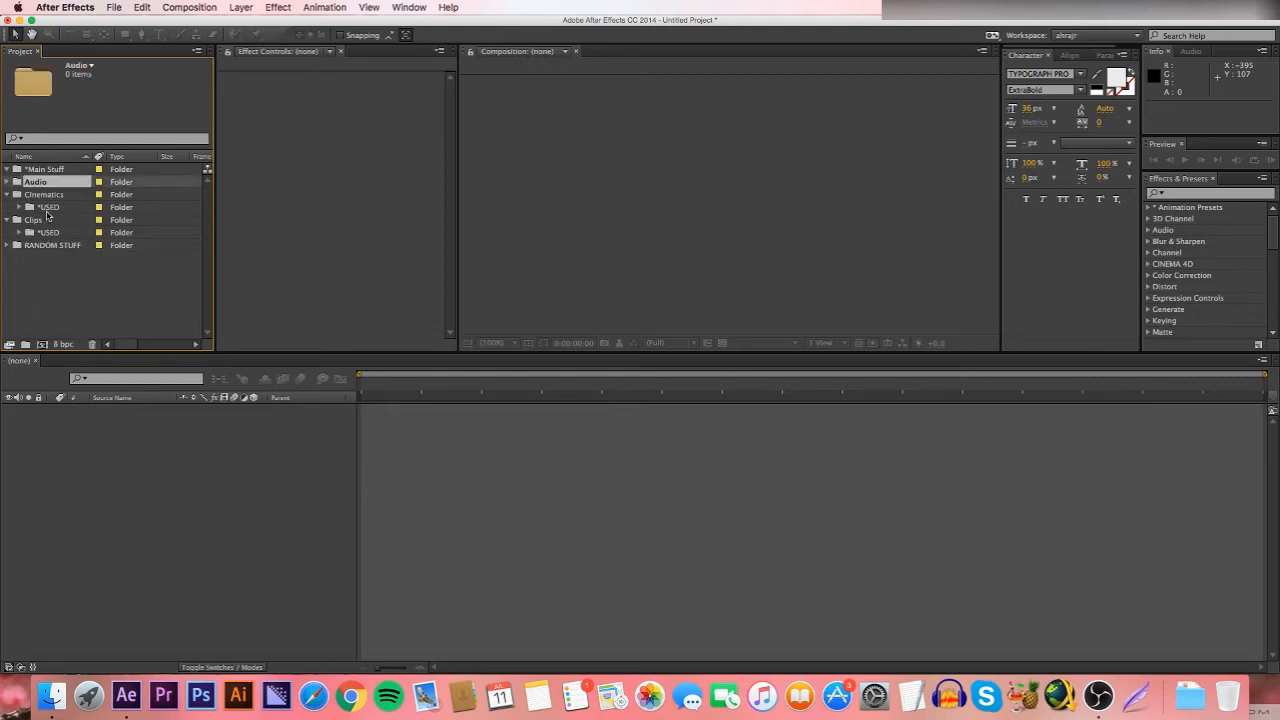
pyautogui.click(53, 253)
pyautogui.click(53, 249)
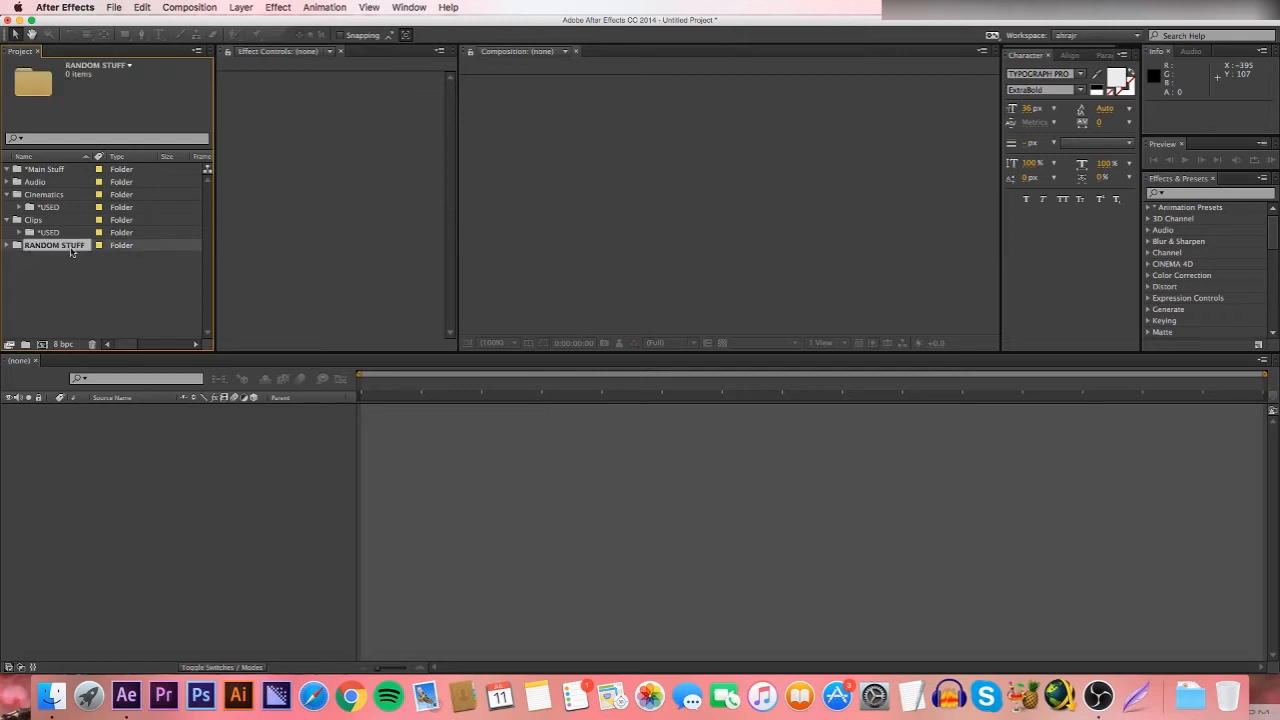
pyautogui.click(70, 259)
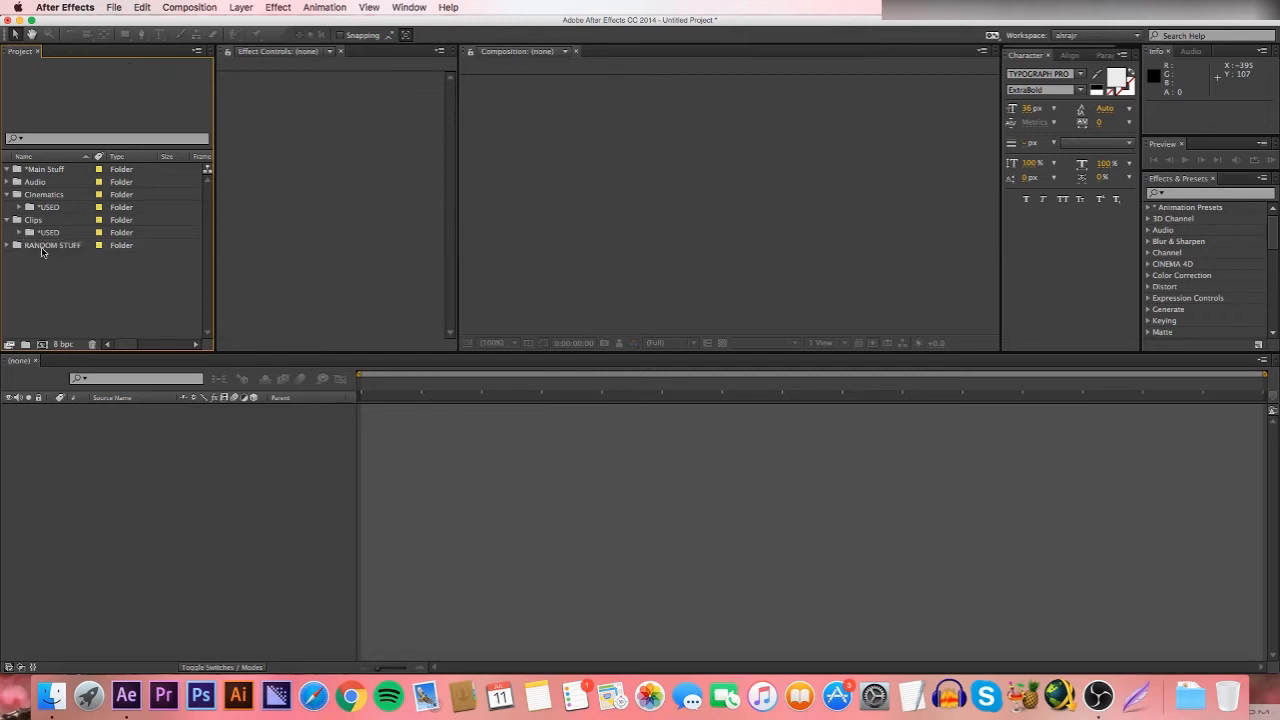
pyautogui.click(45, 249)
pyautogui.click(76, 287)
pyautogui.click(38, 220)
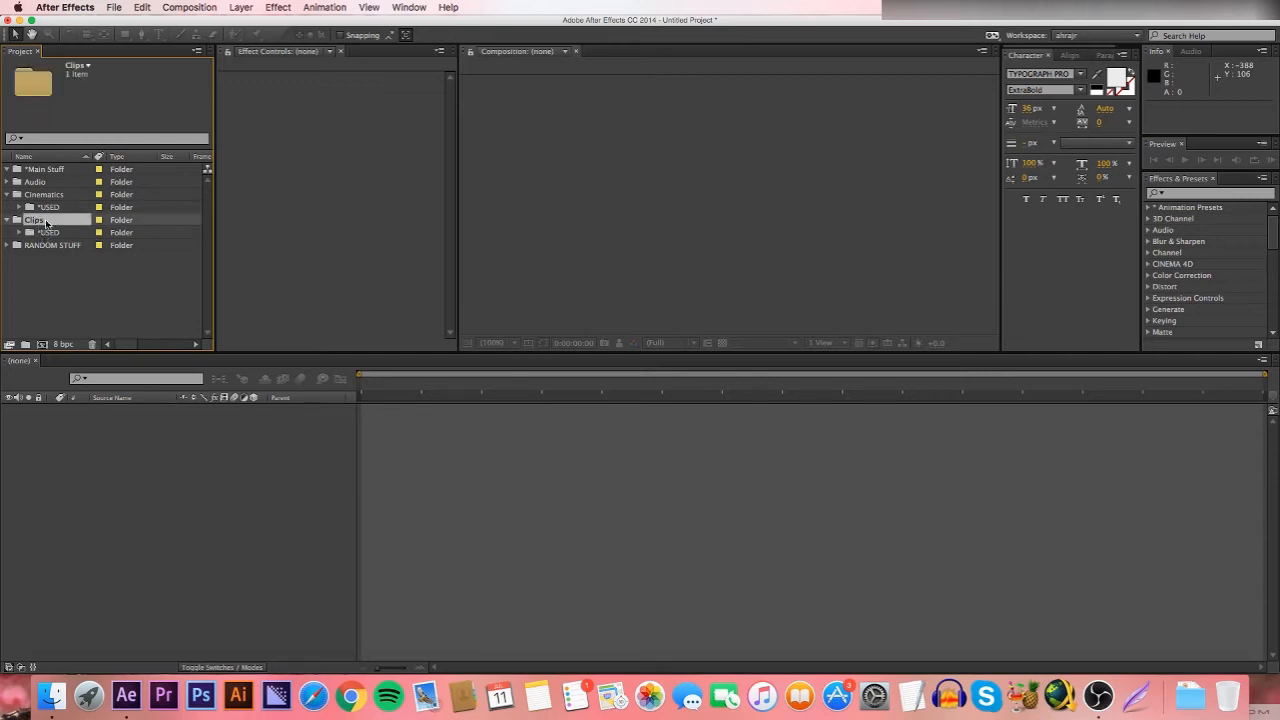
pyautogui.click(66, 293)
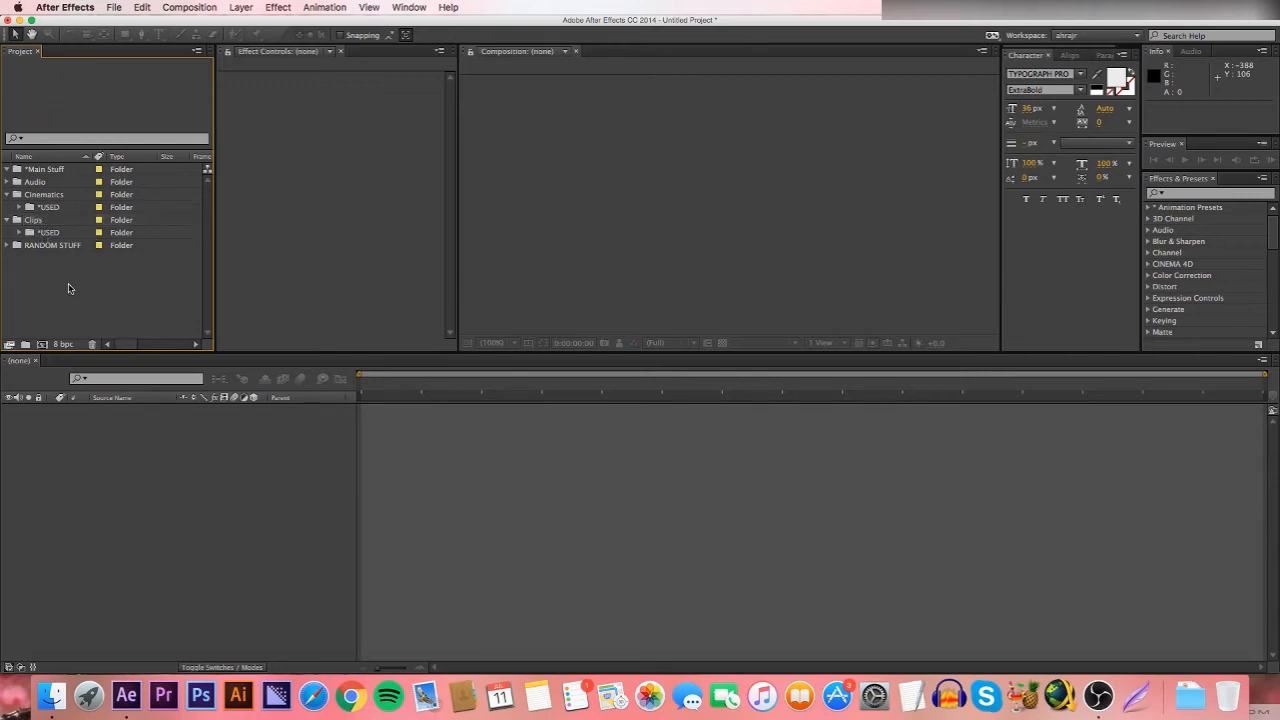
# - Import 5 rolling standoff.mp4 and BO2 Plasma 3.mp4 from the project file's Clips directory into the Clips folder
pyautogui.click(42, 221)
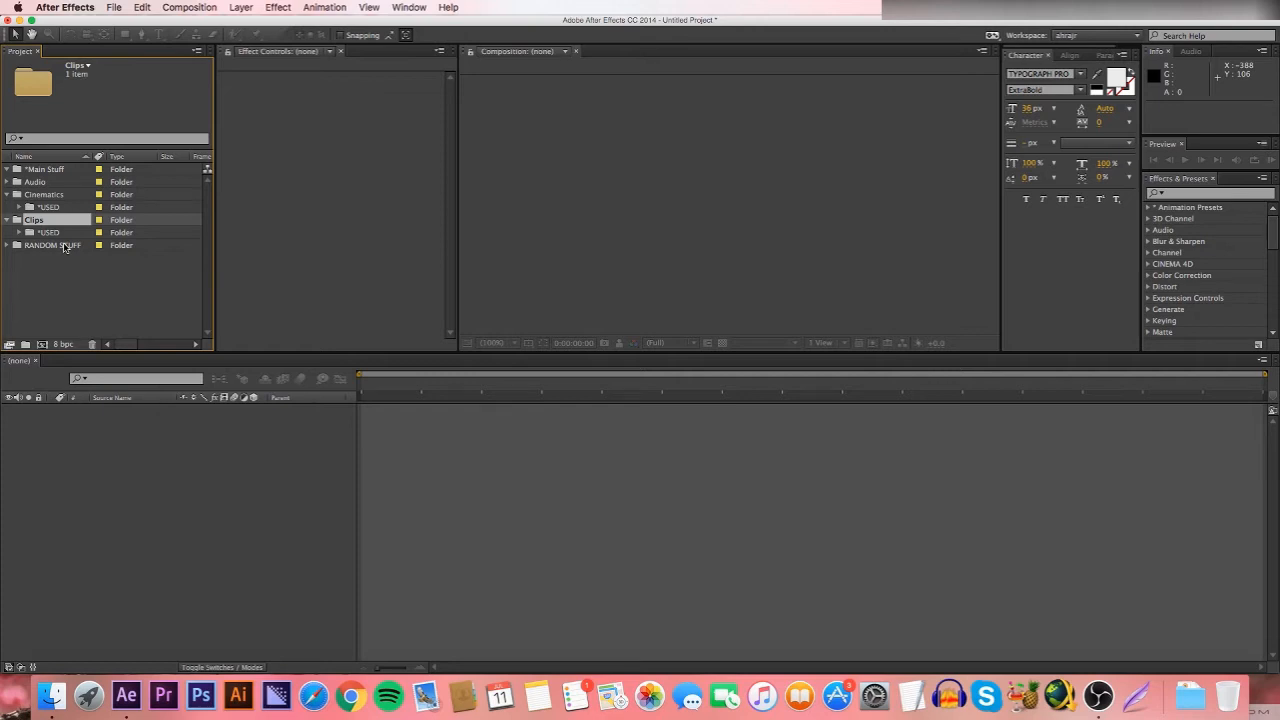
pyautogui.press('super+i')
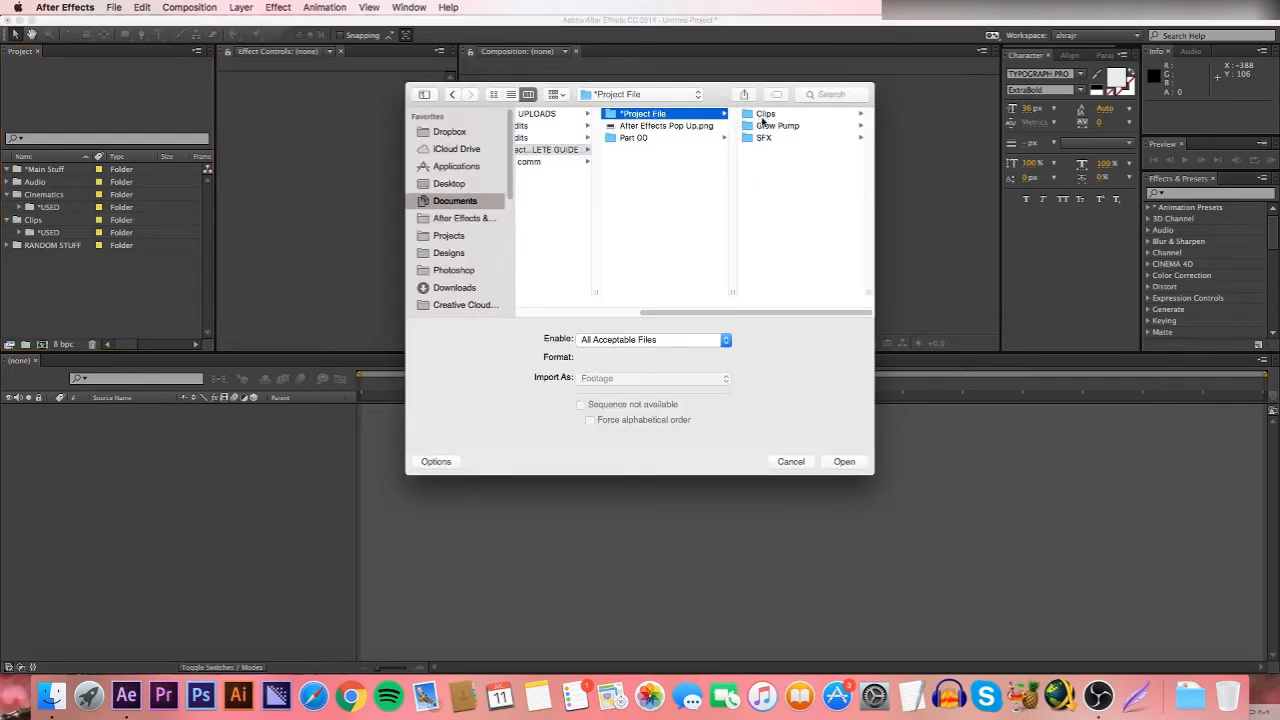
pyautogui.click(797, 114)
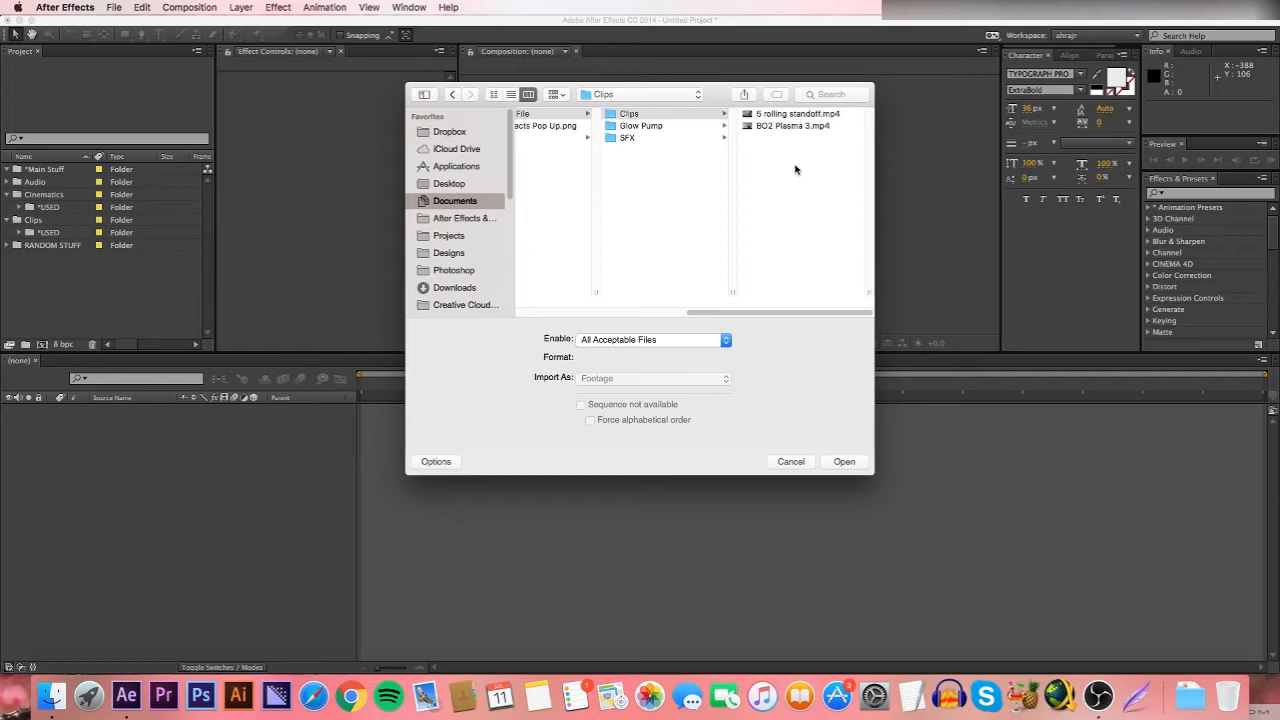
pyautogui.click(792, 126)
pyautogui.keyDown('shift'); pyautogui.click(788, 114); pyautogui.keyUp('shift')
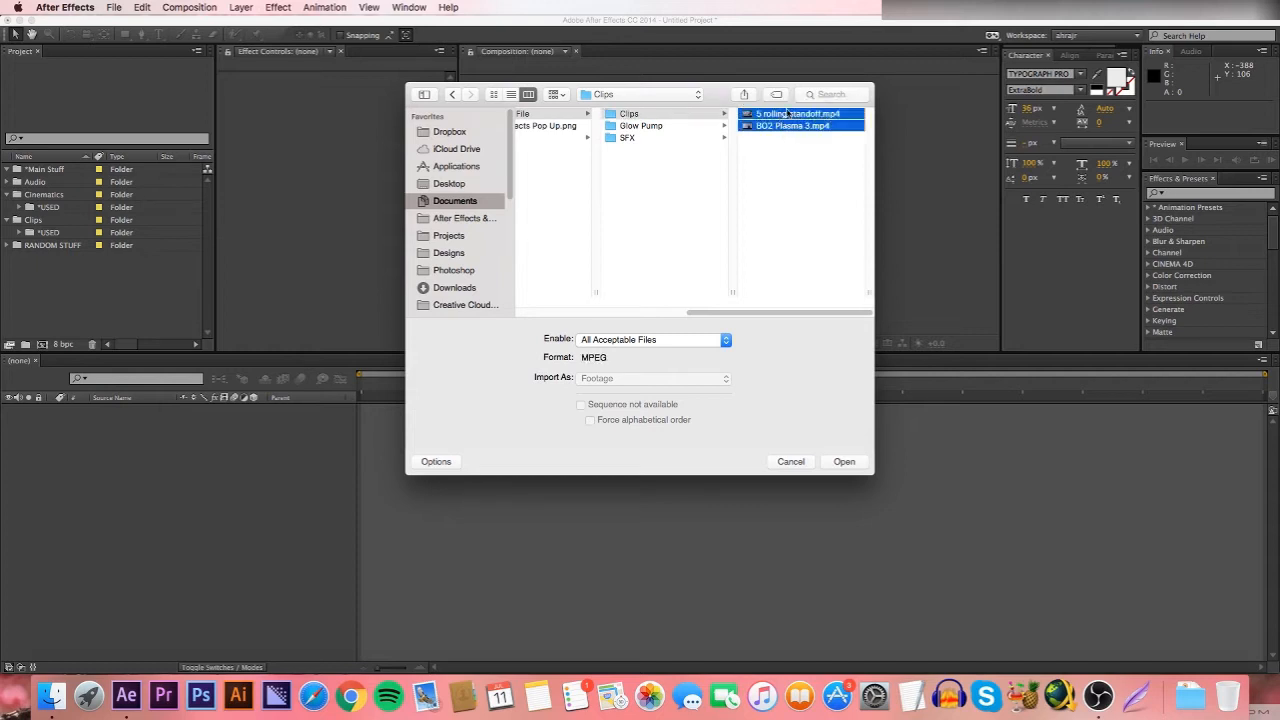
pyautogui.click(845, 462)
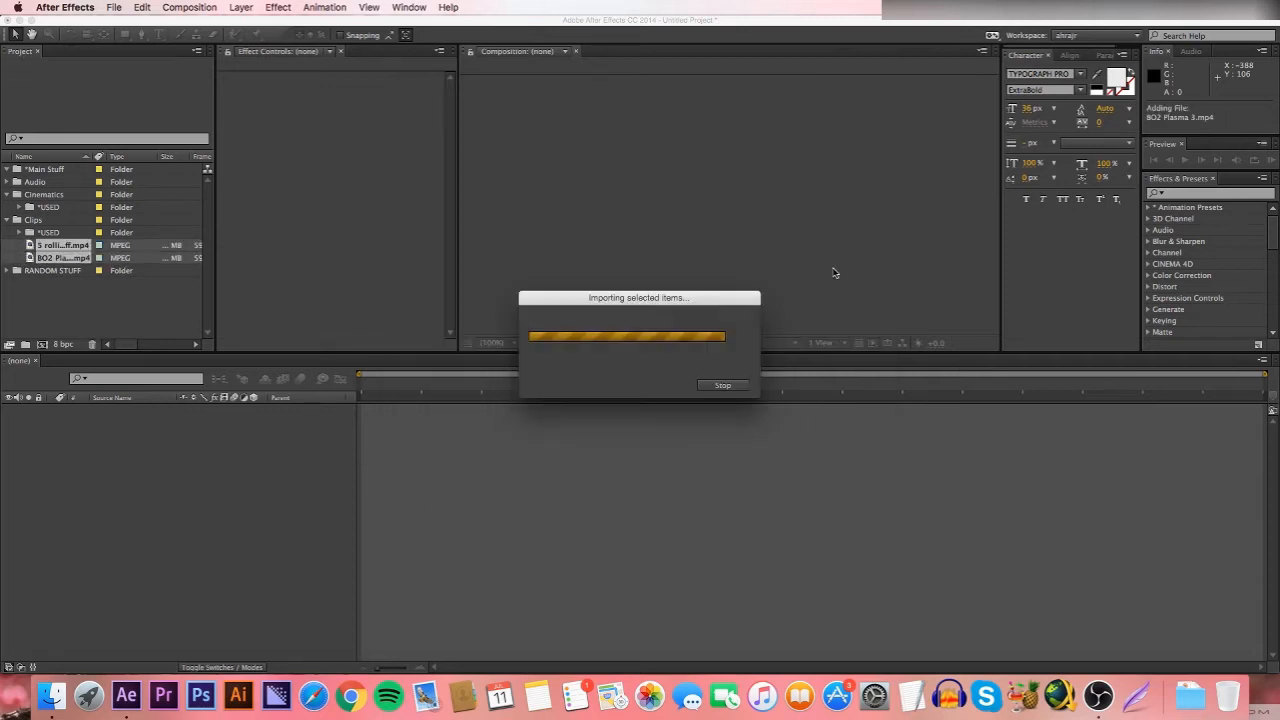
# - Compare the resolution, duration and frame rate of the two imported gameplay clips
pyautogui.click(65, 258)
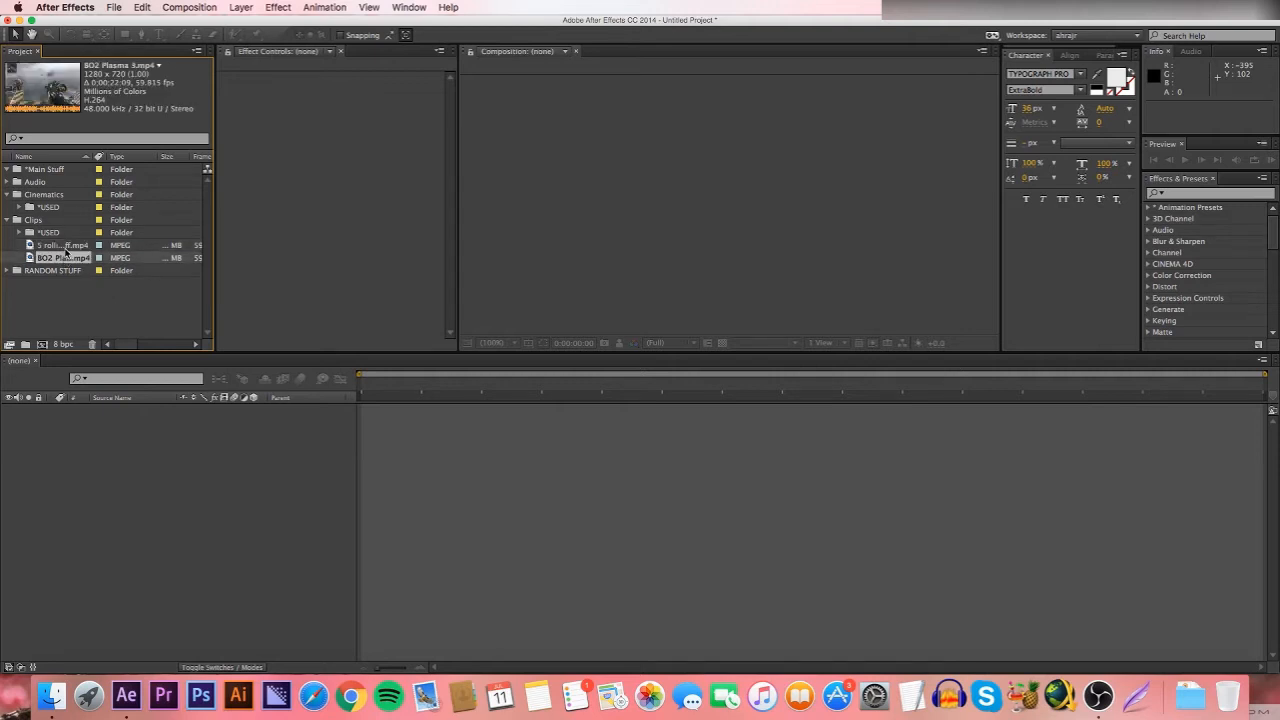
pyautogui.click(66, 245)
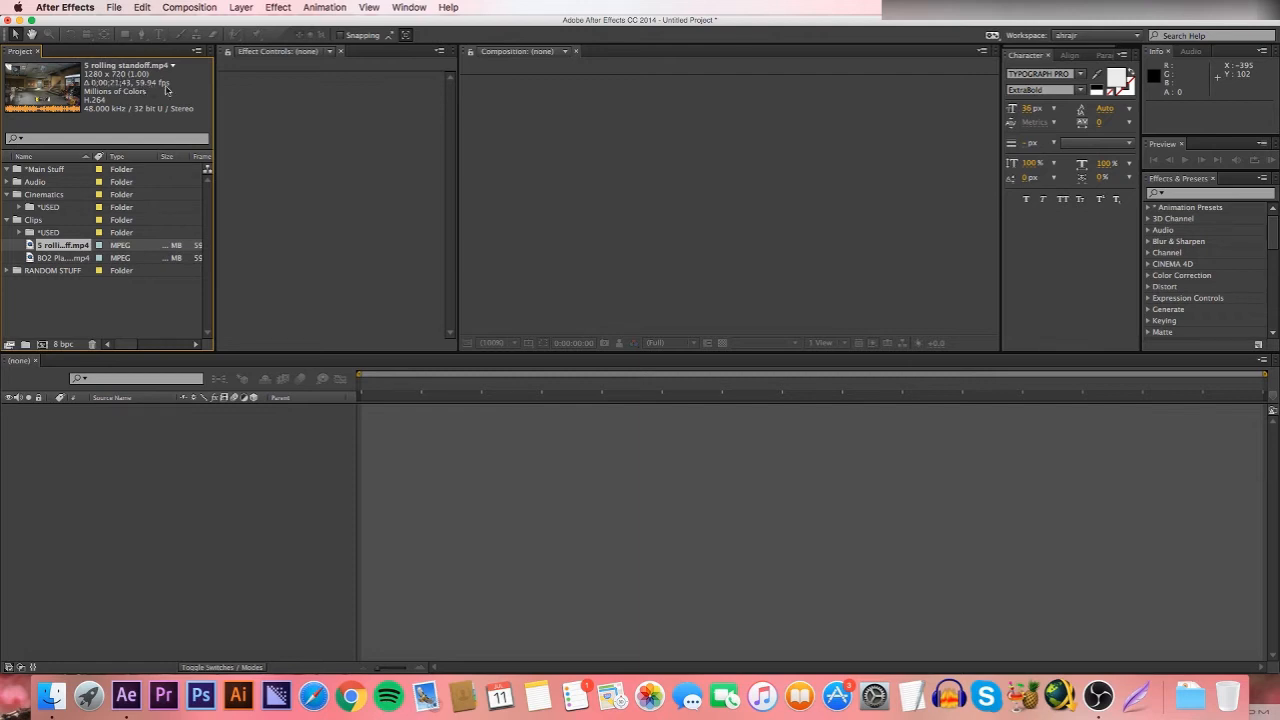
pyautogui.click(77, 259)
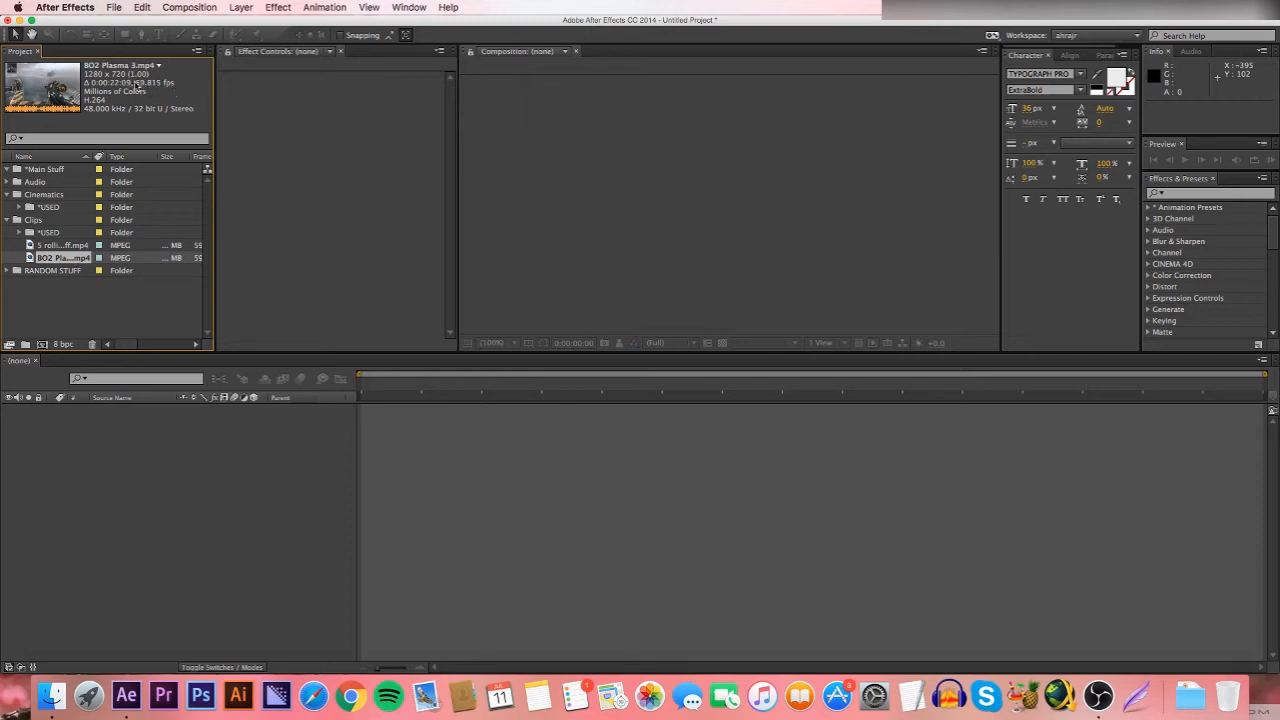
pyautogui.click(68, 247)
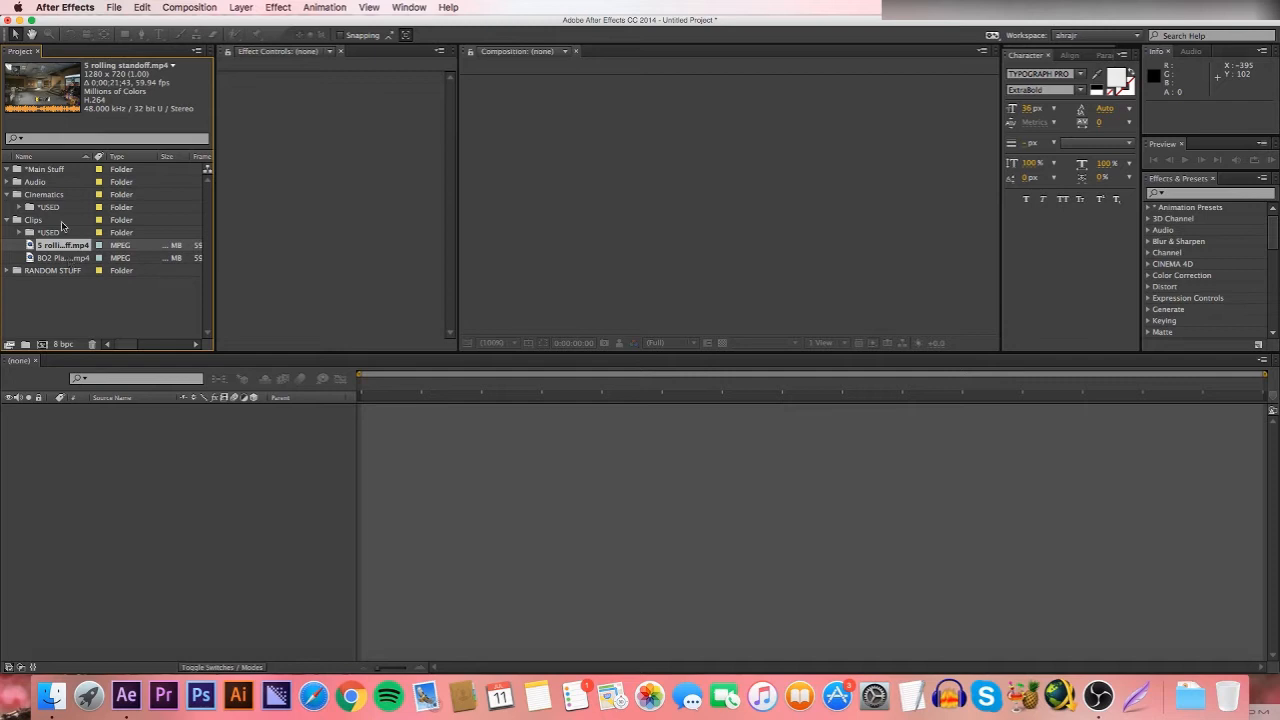
pyautogui.click(64, 258)
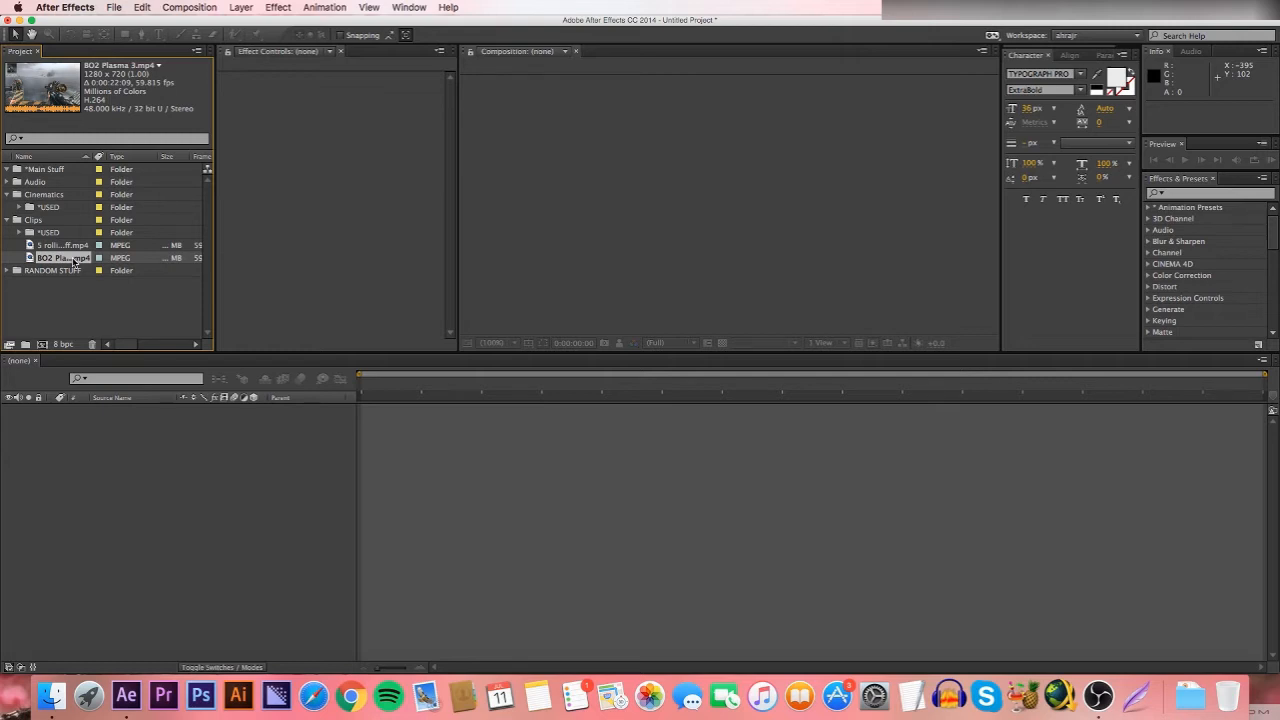
pyautogui.click(75, 245)
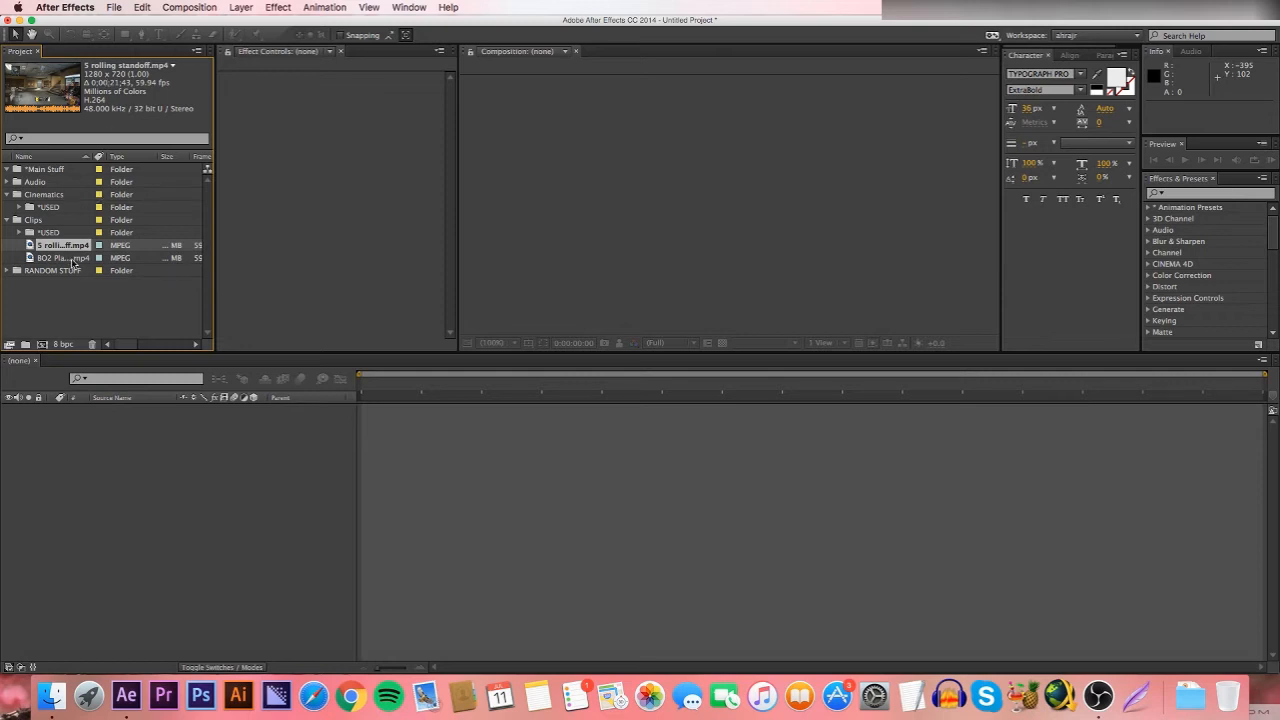
pyautogui.click(75, 259)
pyautogui.click(78, 247)
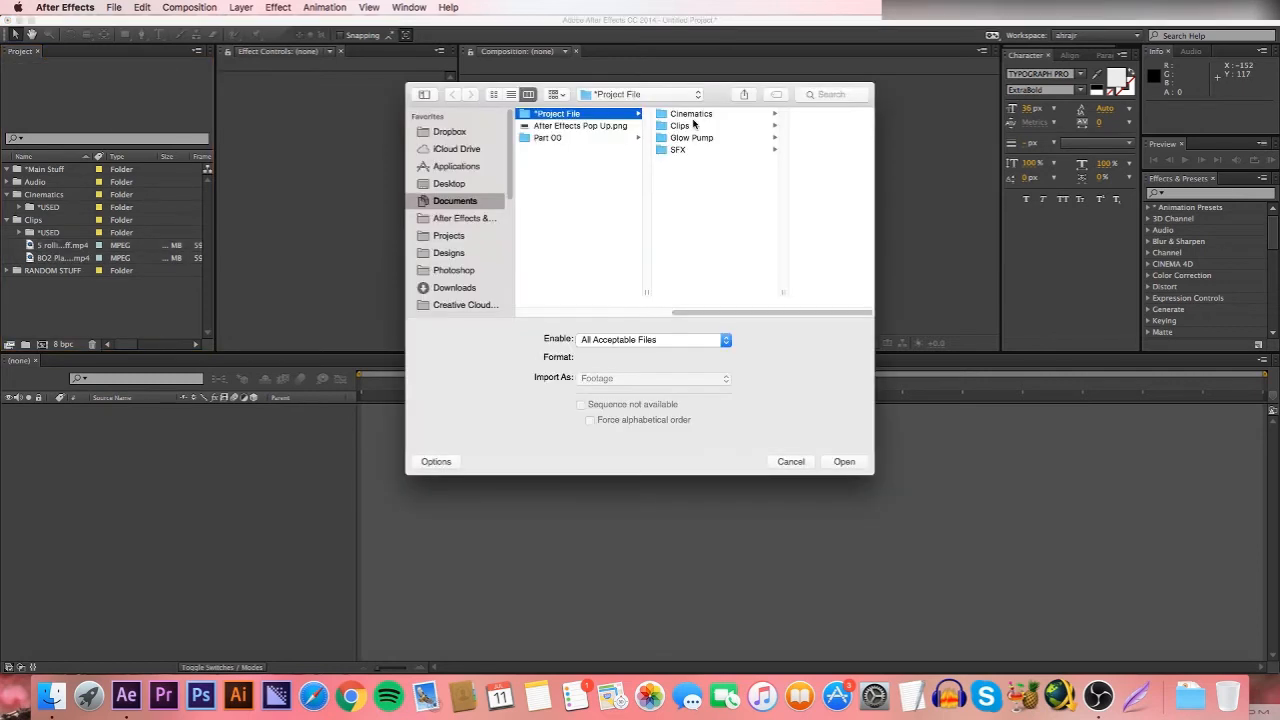
# - Import 1800 Die.mp4, 1800 Run.mp4 and Butchers.mp4 from the project file's Cinematics directory into the Cinematics folder
pyautogui.click(692, 114)
pyautogui.click(773, 139)
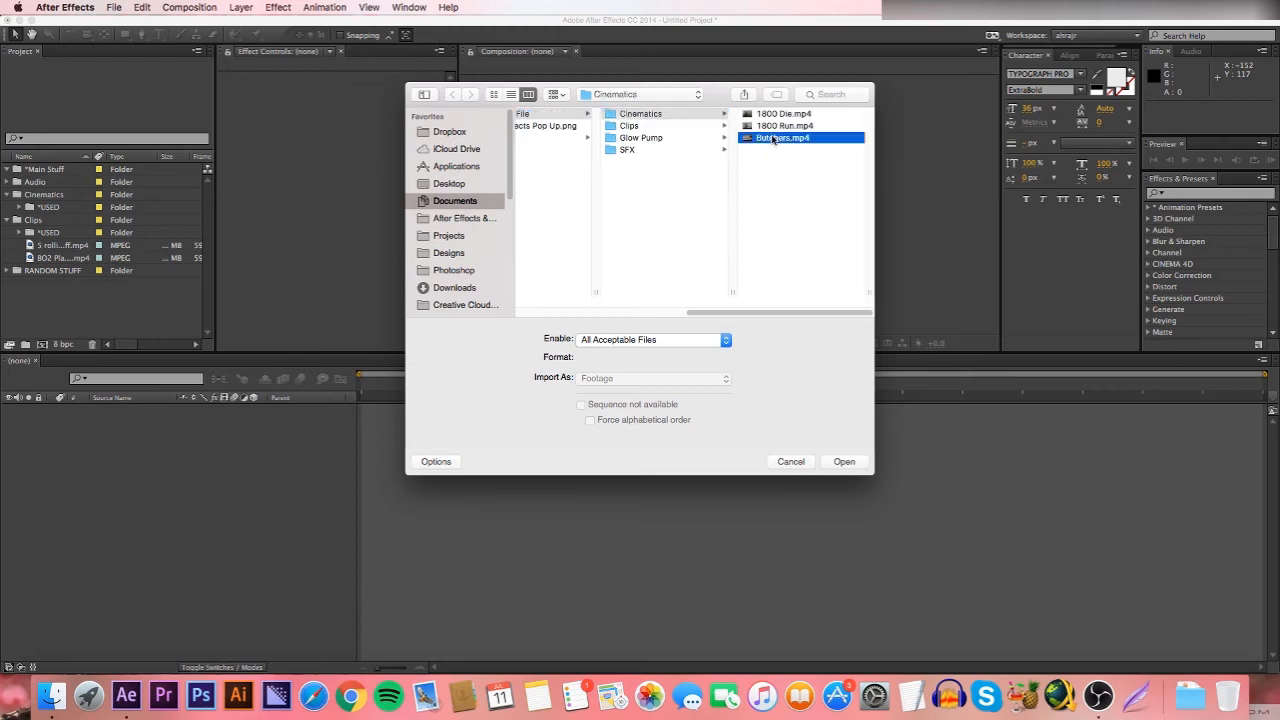
pyautogui.press('super+a')
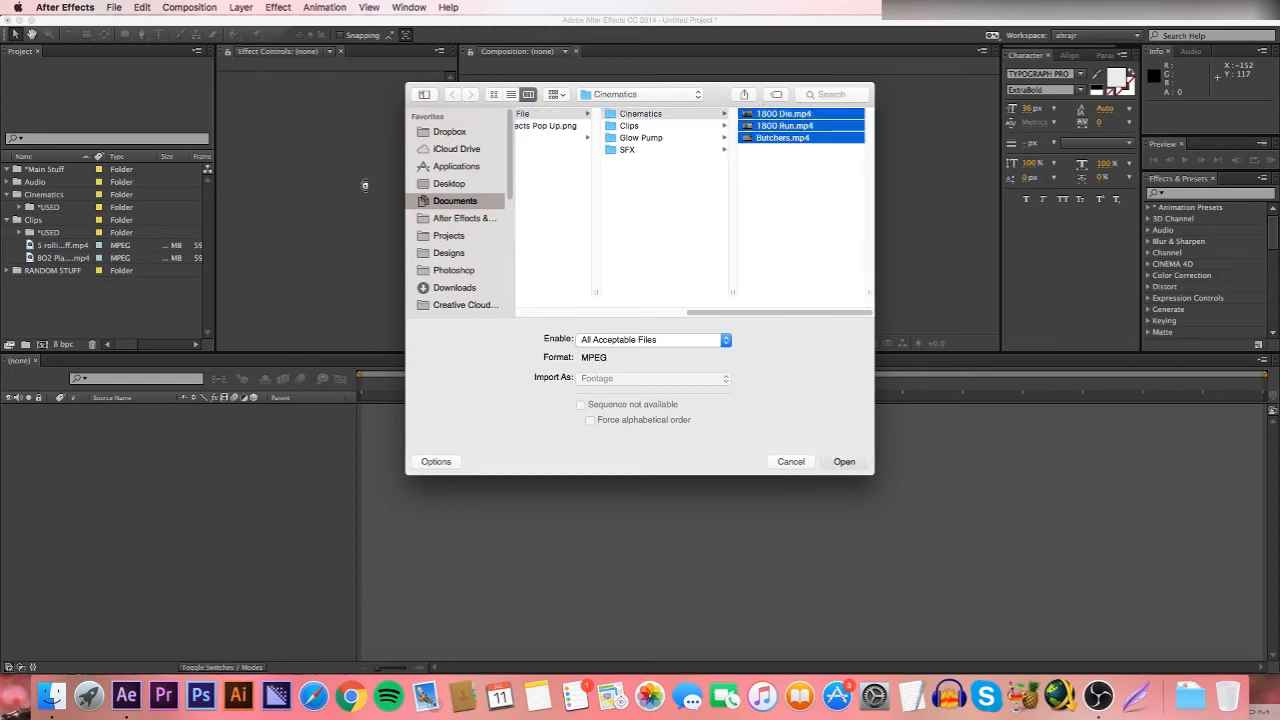
pyautogui.press('Return')
# - Check the footage details of 1800 Die.mp4 and Butchers.mp4 in the Cinematics folder
pyautogui.click(82, 199)
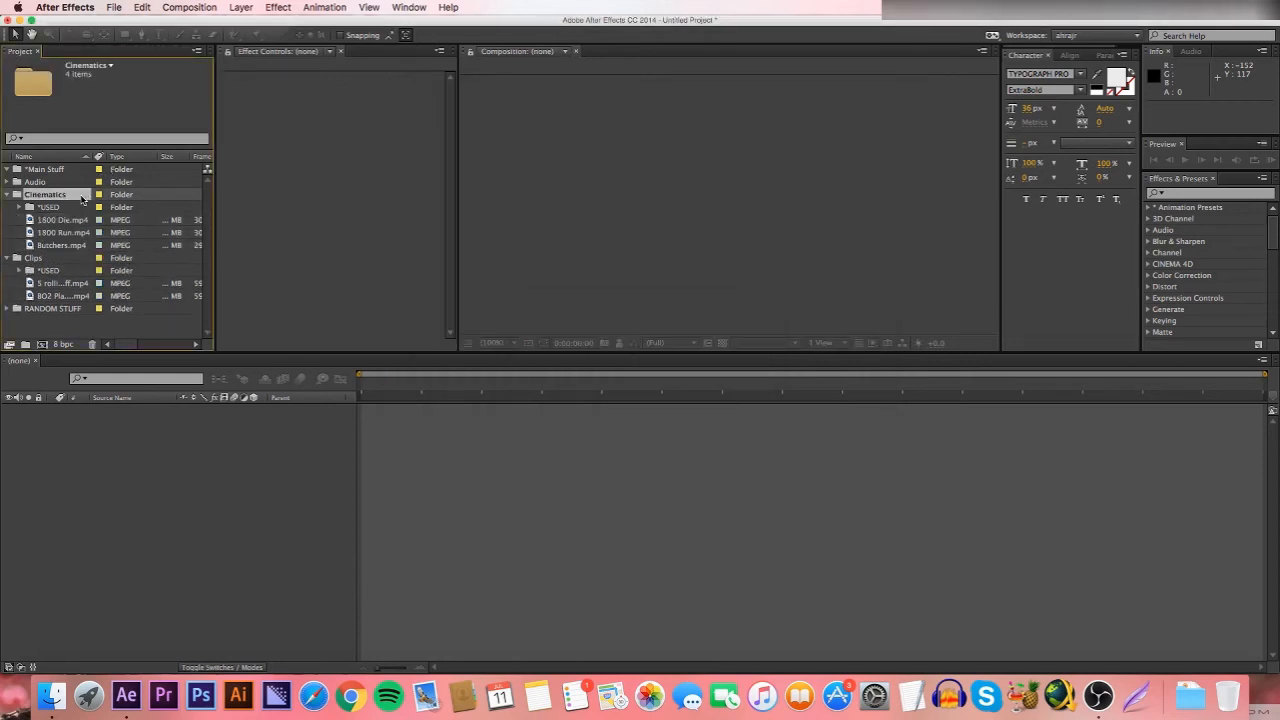
pyautogui.click(75, 220)
pyautogui.click(77, 246)
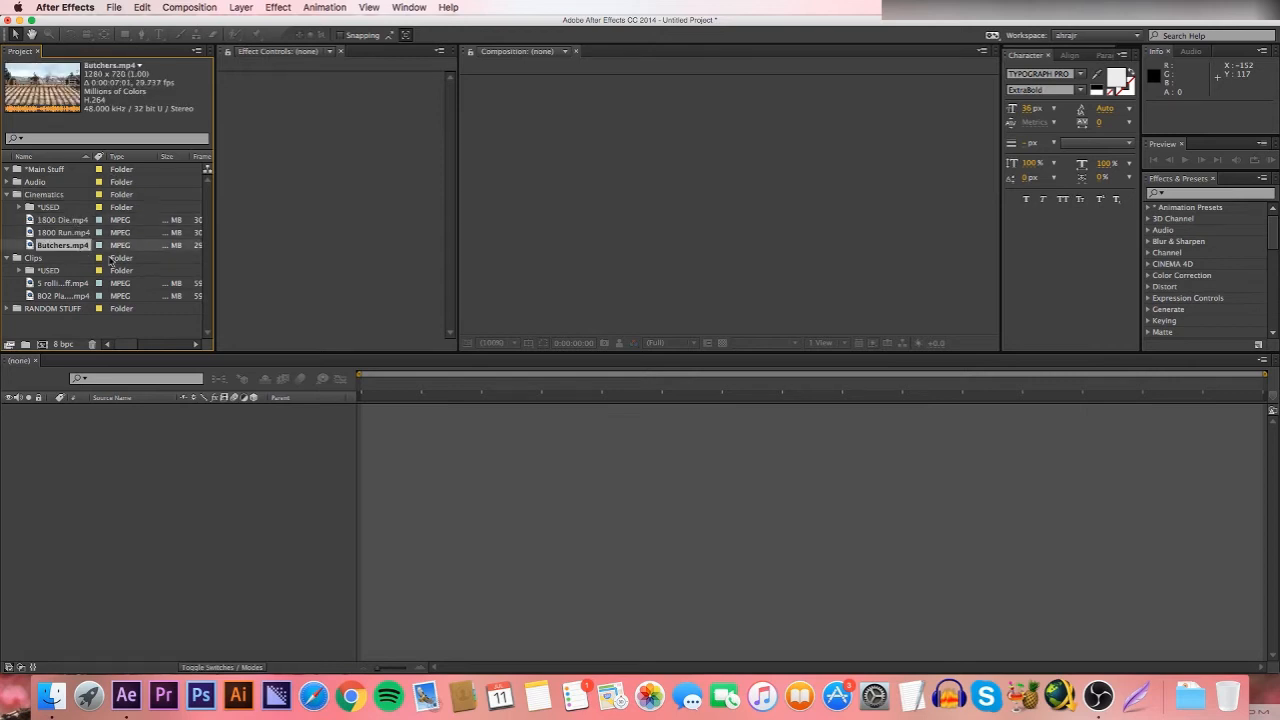
pyautogui.click(113, 319)
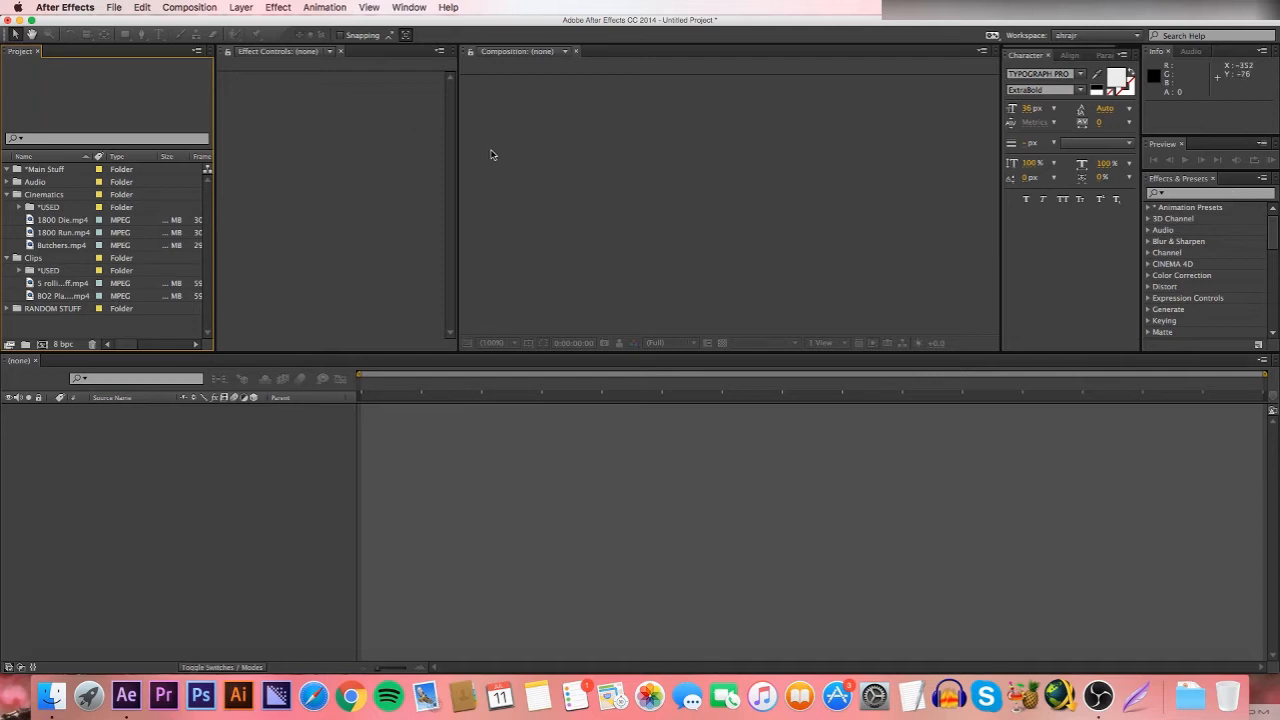
# - Start a new composition named Work Comp and set its size to 1280 x 720 px
pyautogui.click(42, 346)
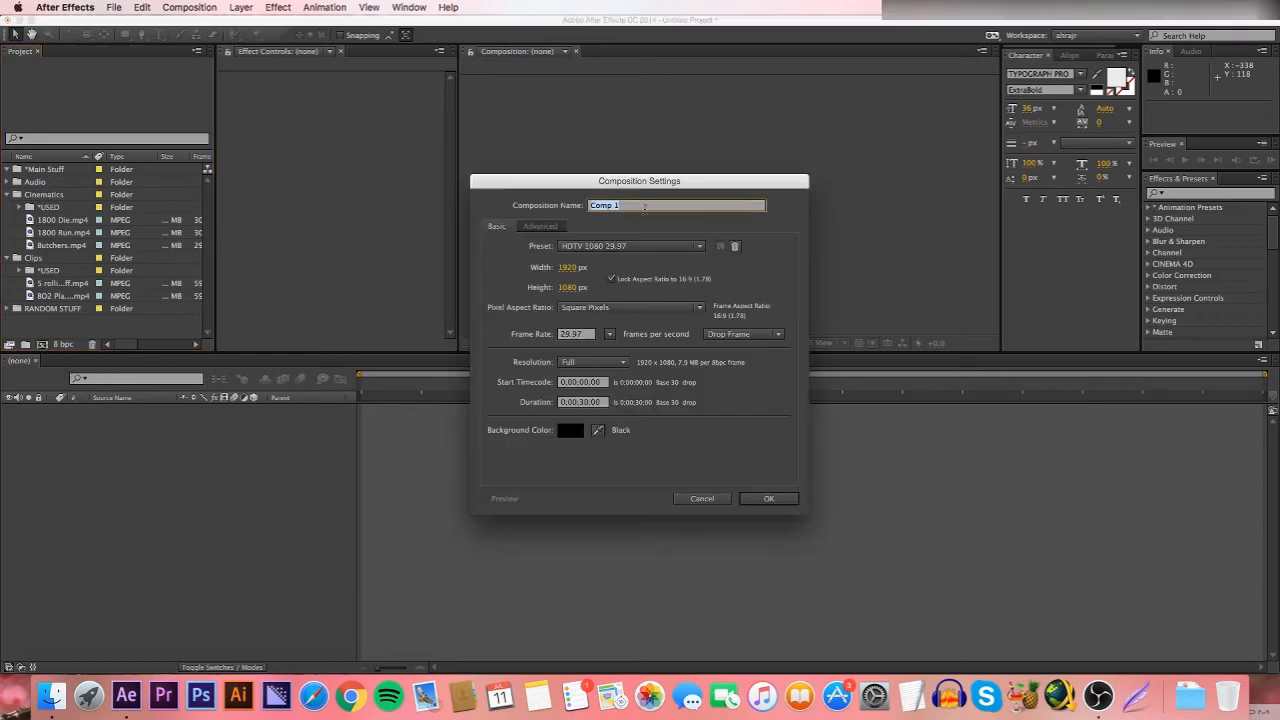
pyautogui.write('Work Comp')
pyautogui.click(568, 267)
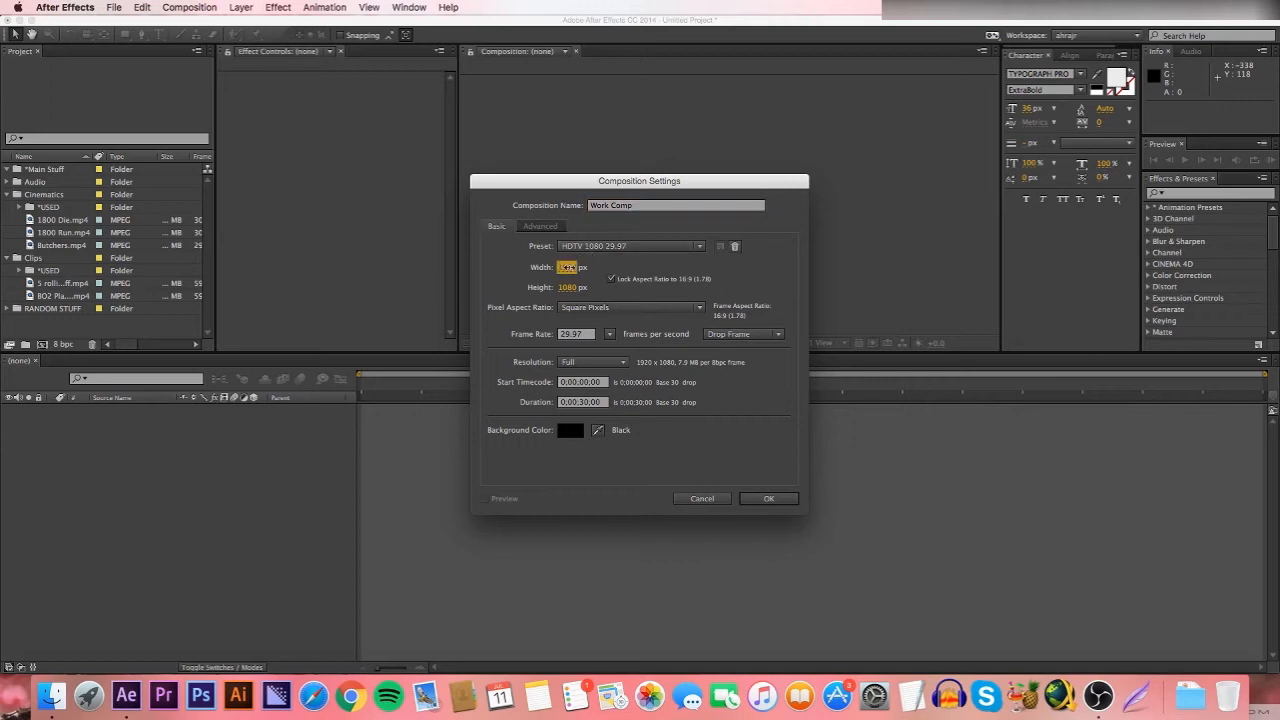
pyautogui.write('1280')
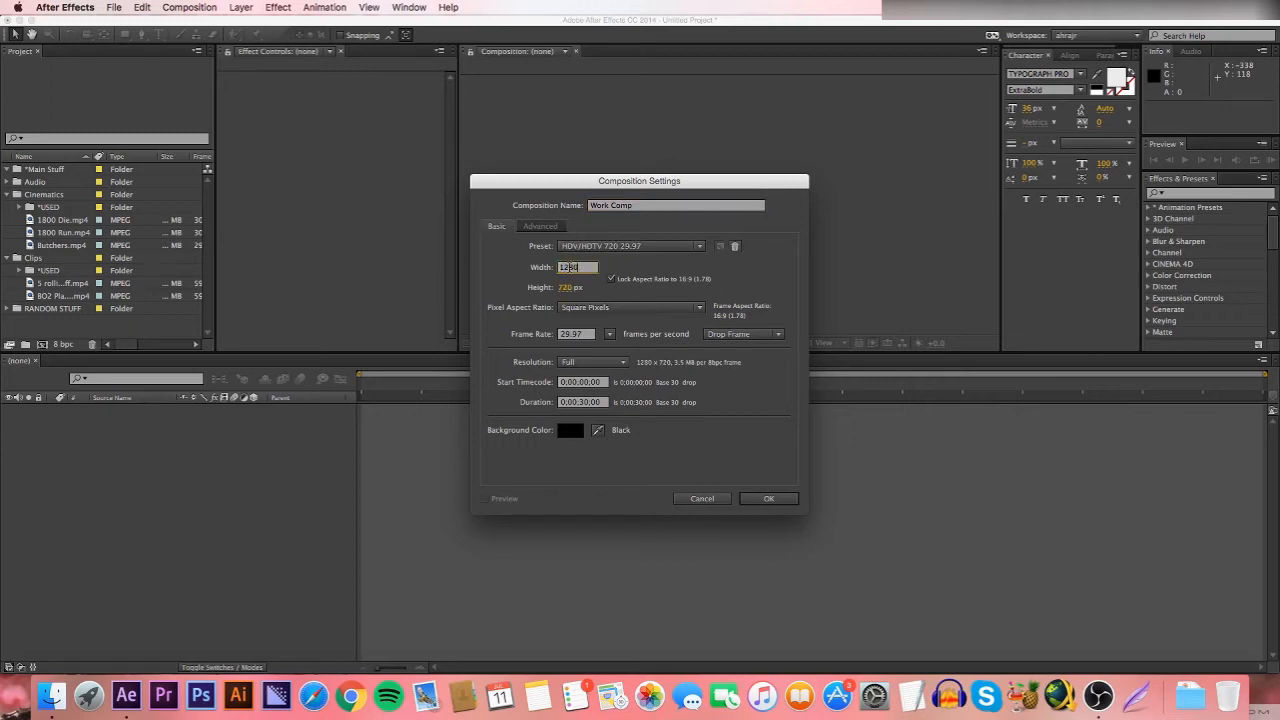
pyautogui.click(566, 287)
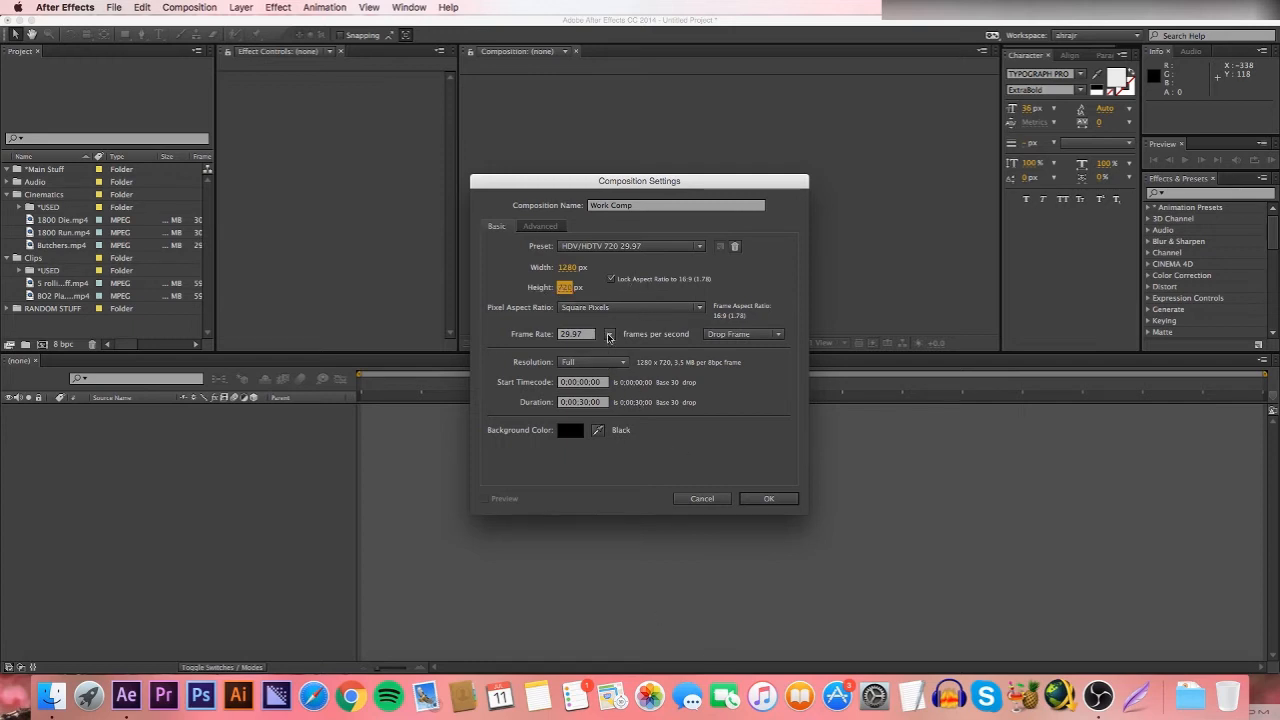
# - Set the composition's duration to about one minute (0;00;59;28) and choose a frame rate of 29.97
pyautogui.click(608, 336)
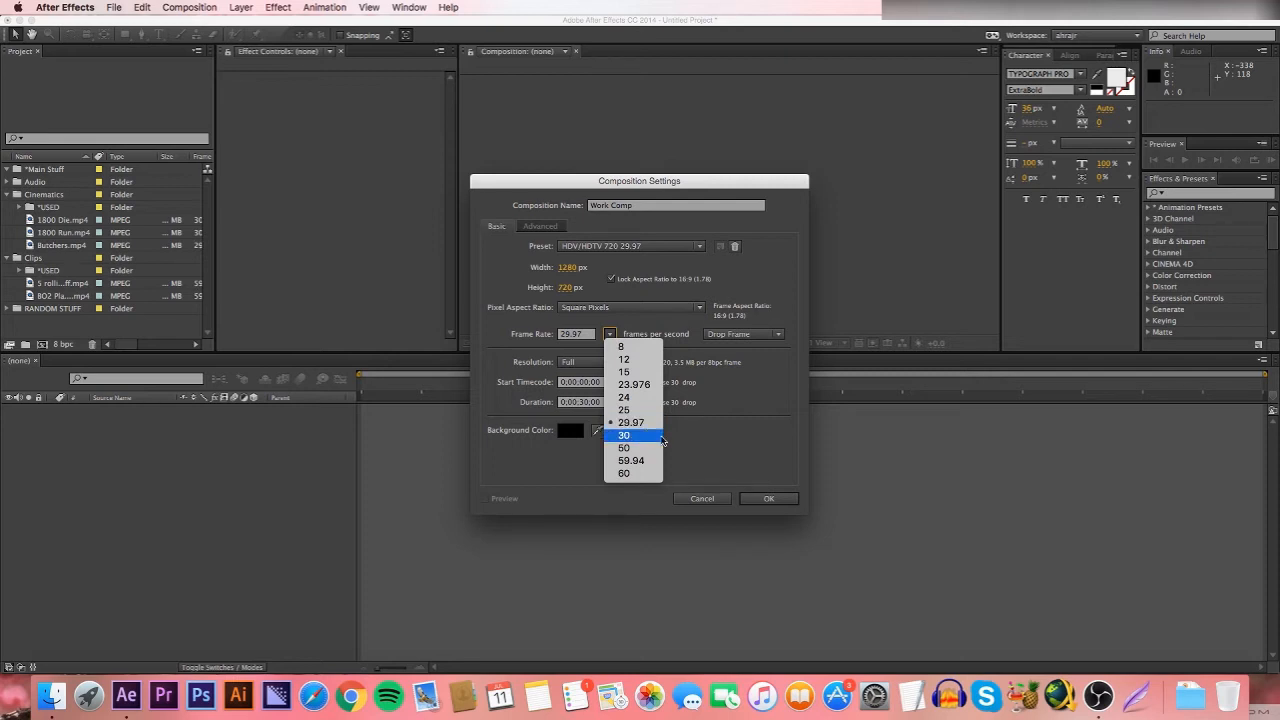
pyautogui.click(726, 462)
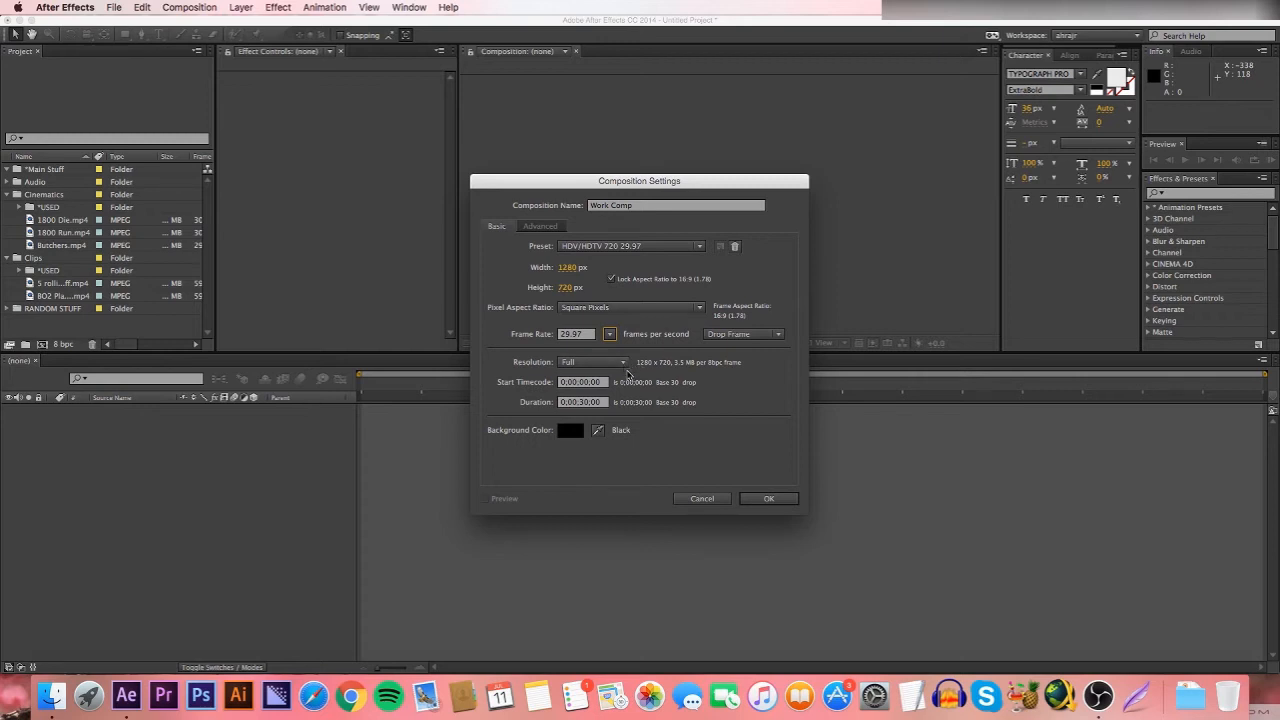
pyautogui.click(589, 402)
pyautogui.press('BackSpace')
pyautogui.write('1:00')
pyautogui.click(609, 334)
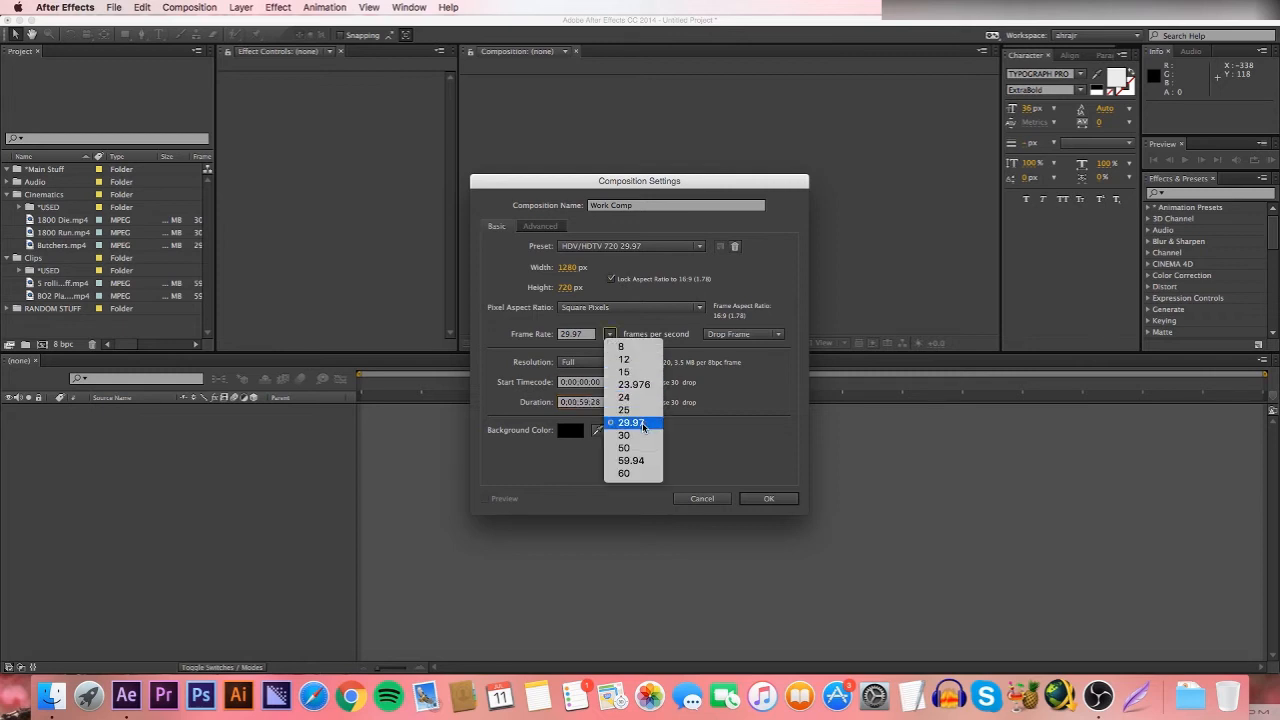
pyautogui.click(616, 420)
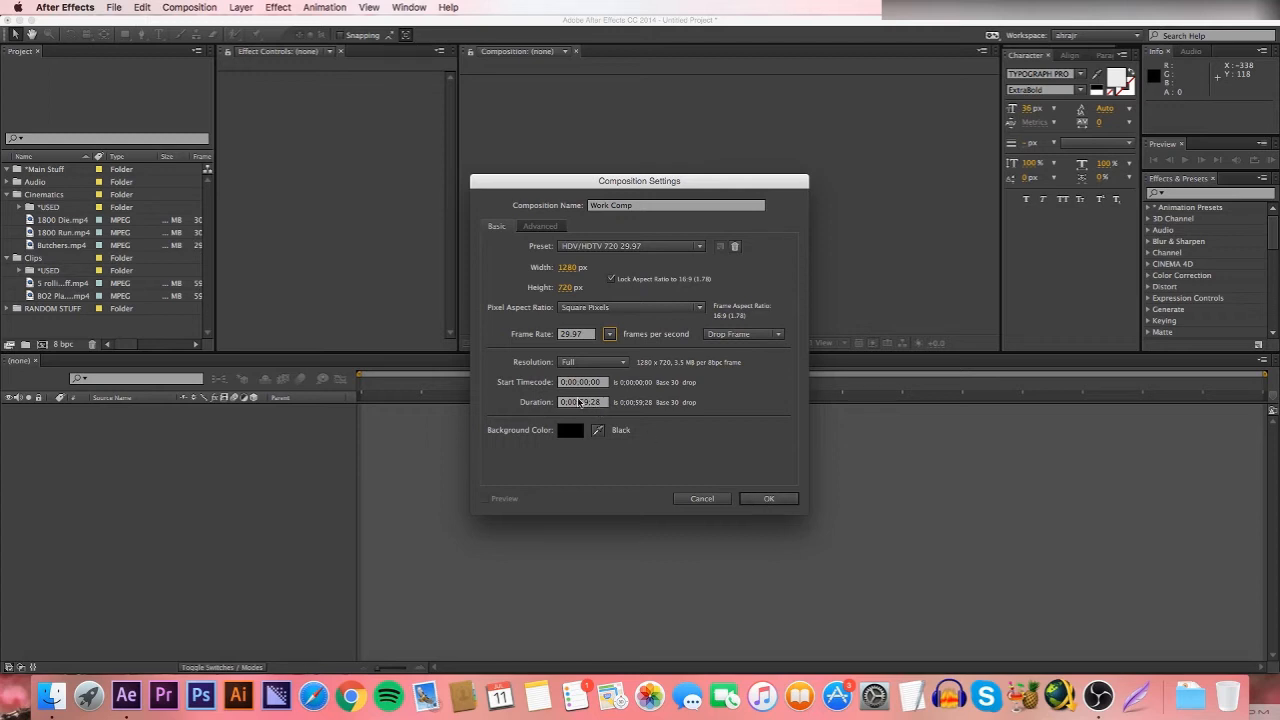
# - Create the Work Comp composition with these settings and move it into the *Main Stuff folder
pyautogui.click(767, 498)
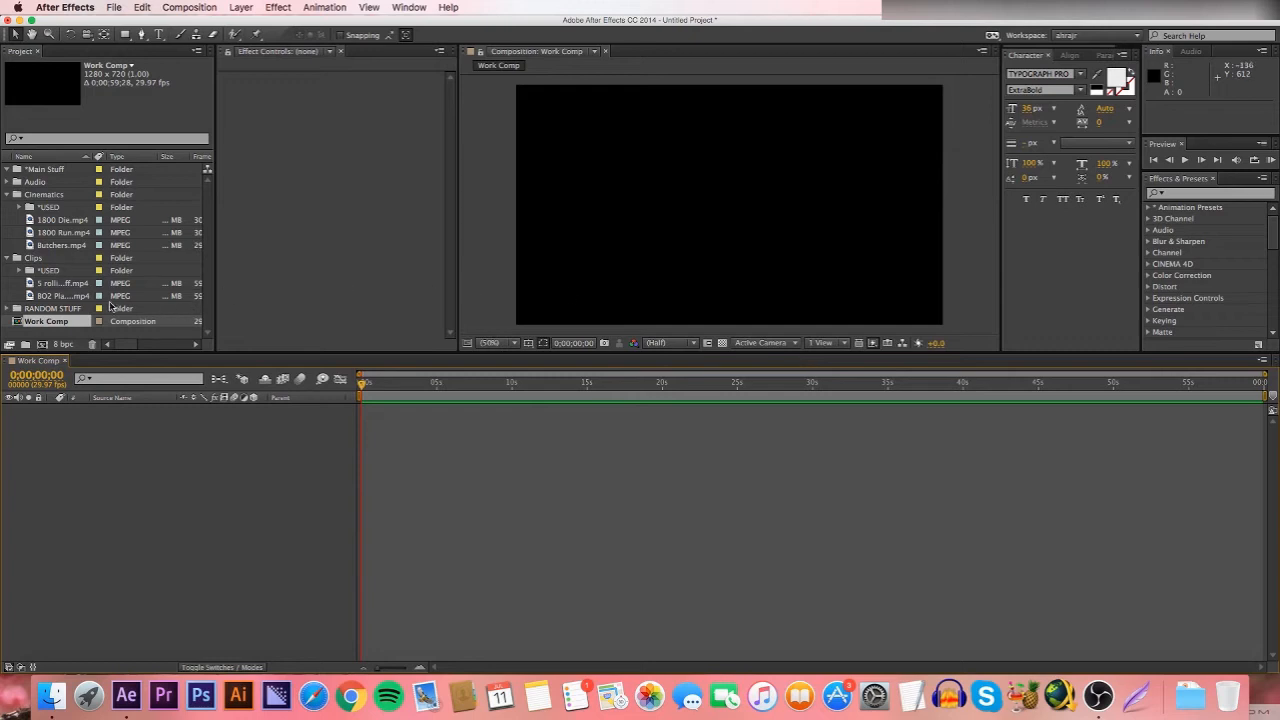
pyautogui.moveTo(64, 325); pyautogui.dragTo(45, 170)
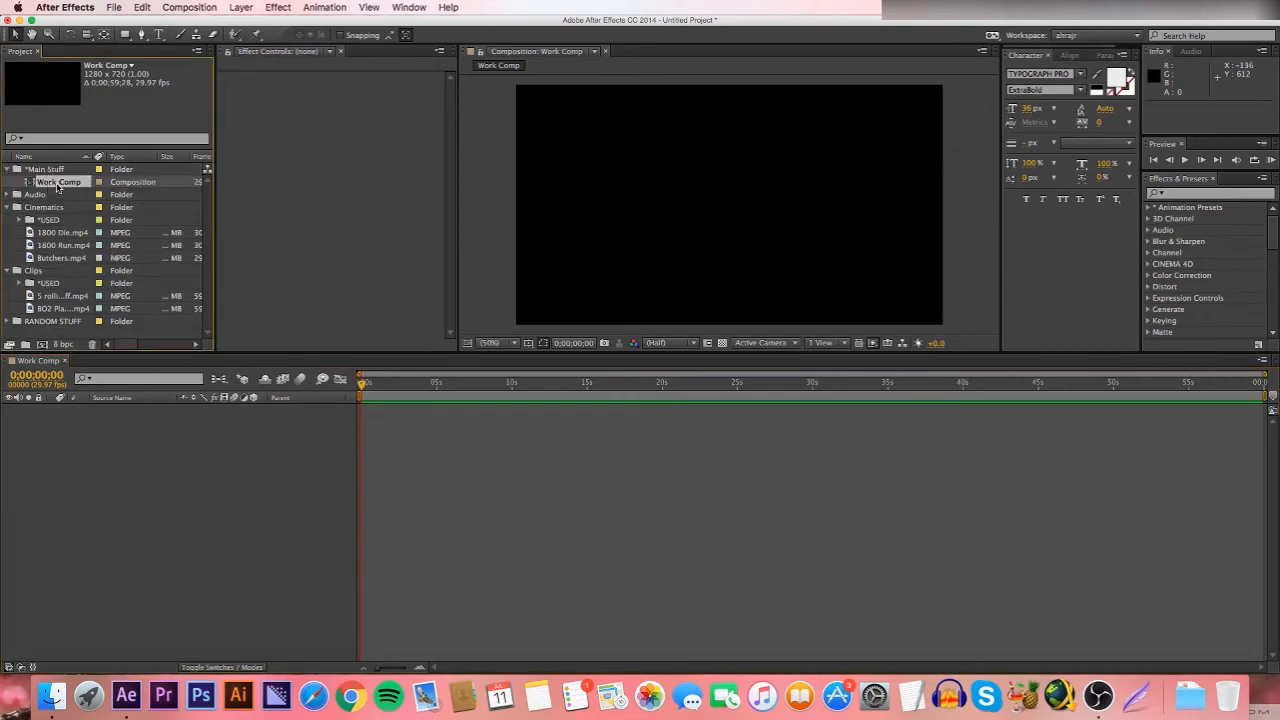
pyautogui.click(57, 170)
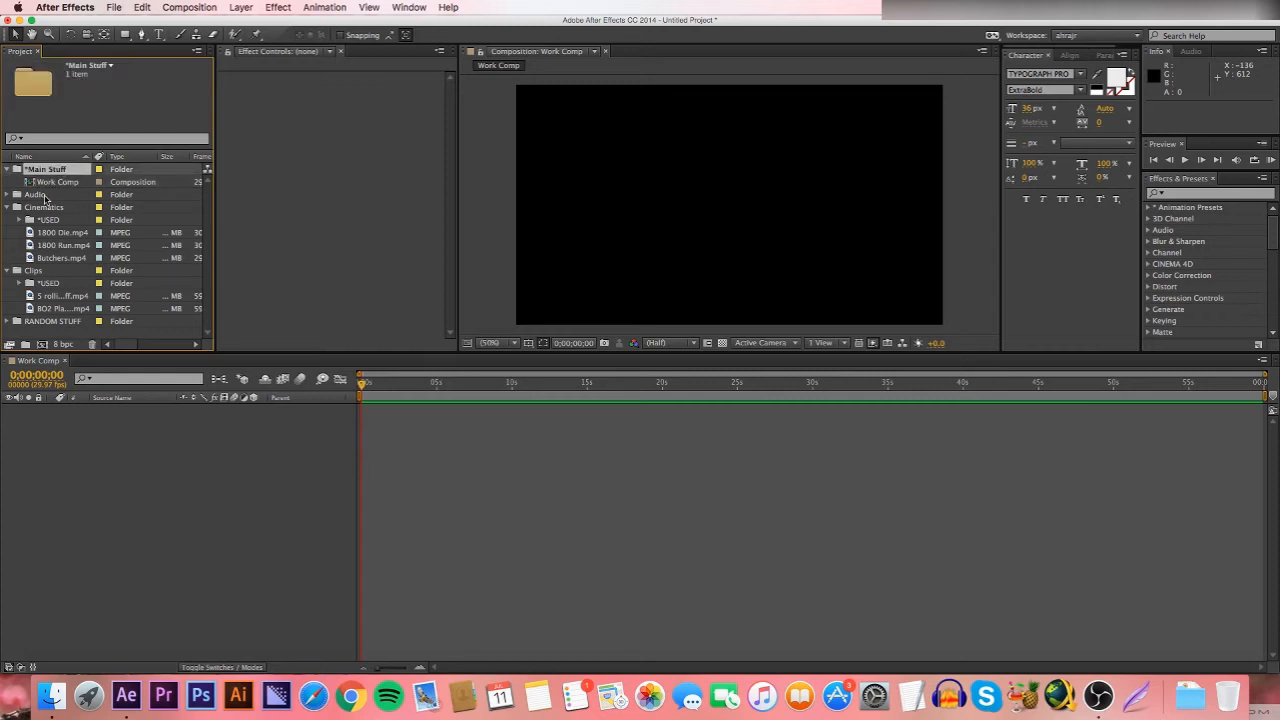
pyautogui.click(45, 195)
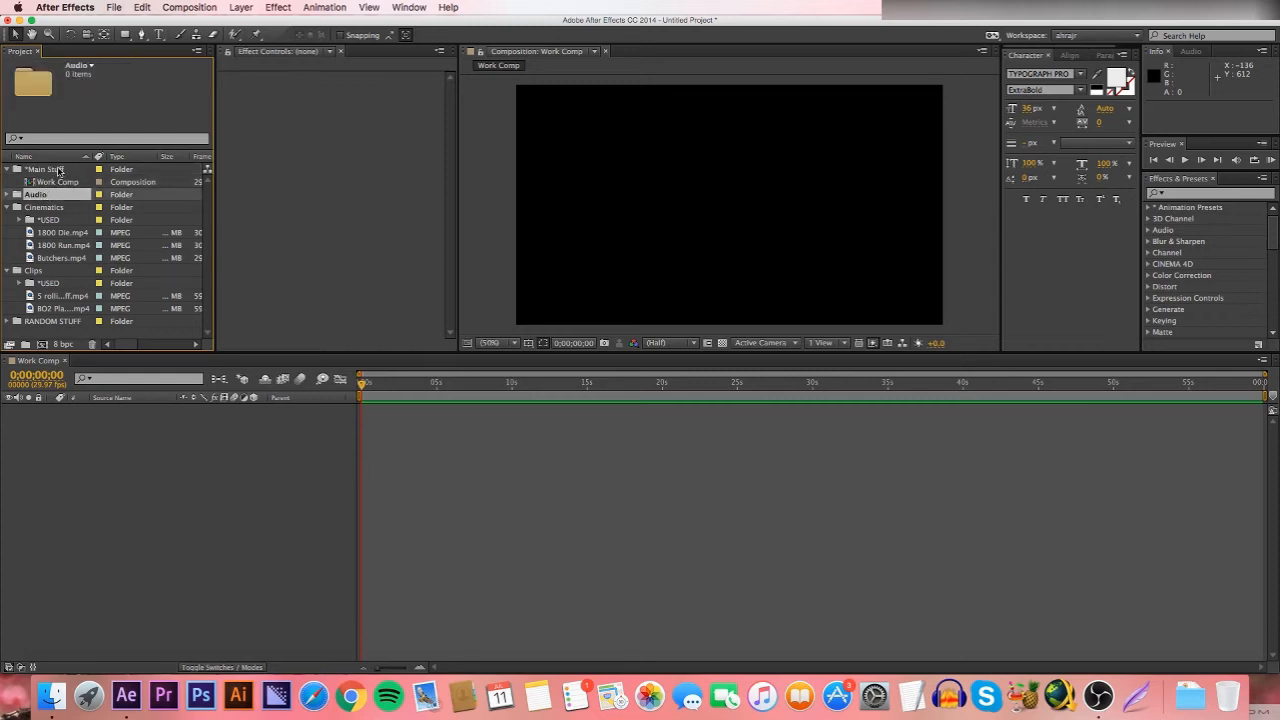
pyautogui.click(58, 170)
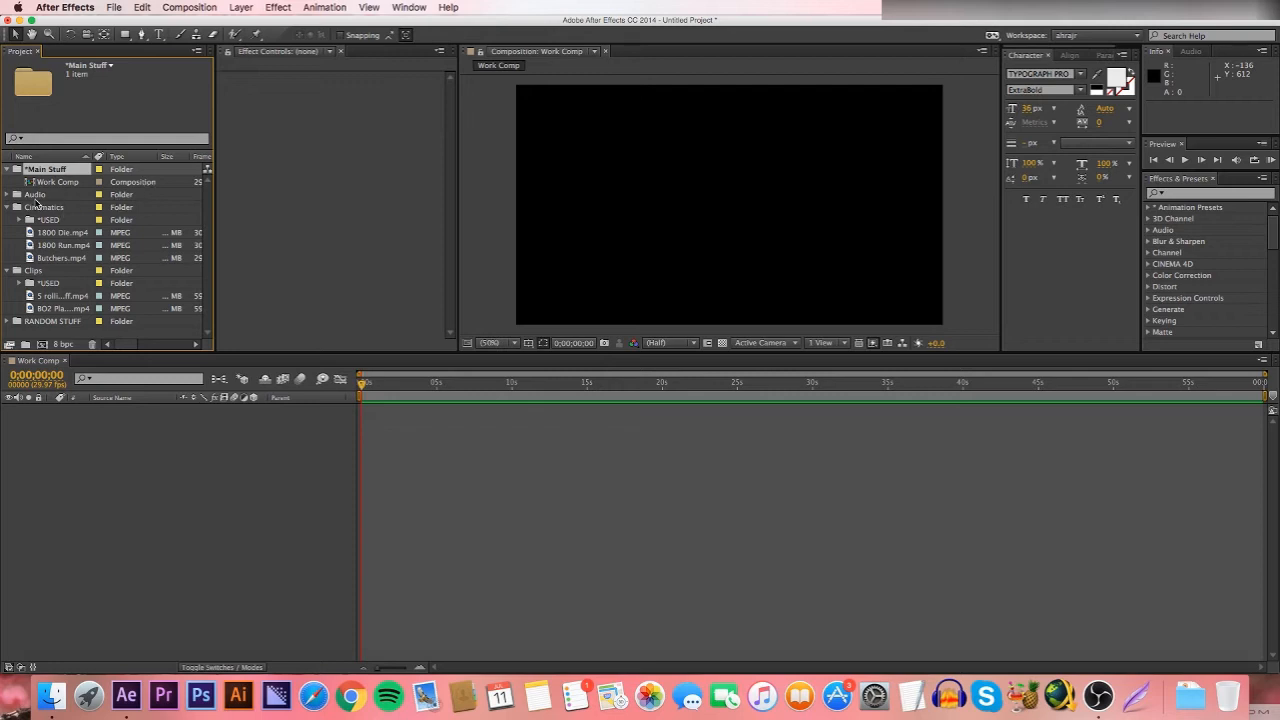
pyautogui.click(70, 330)
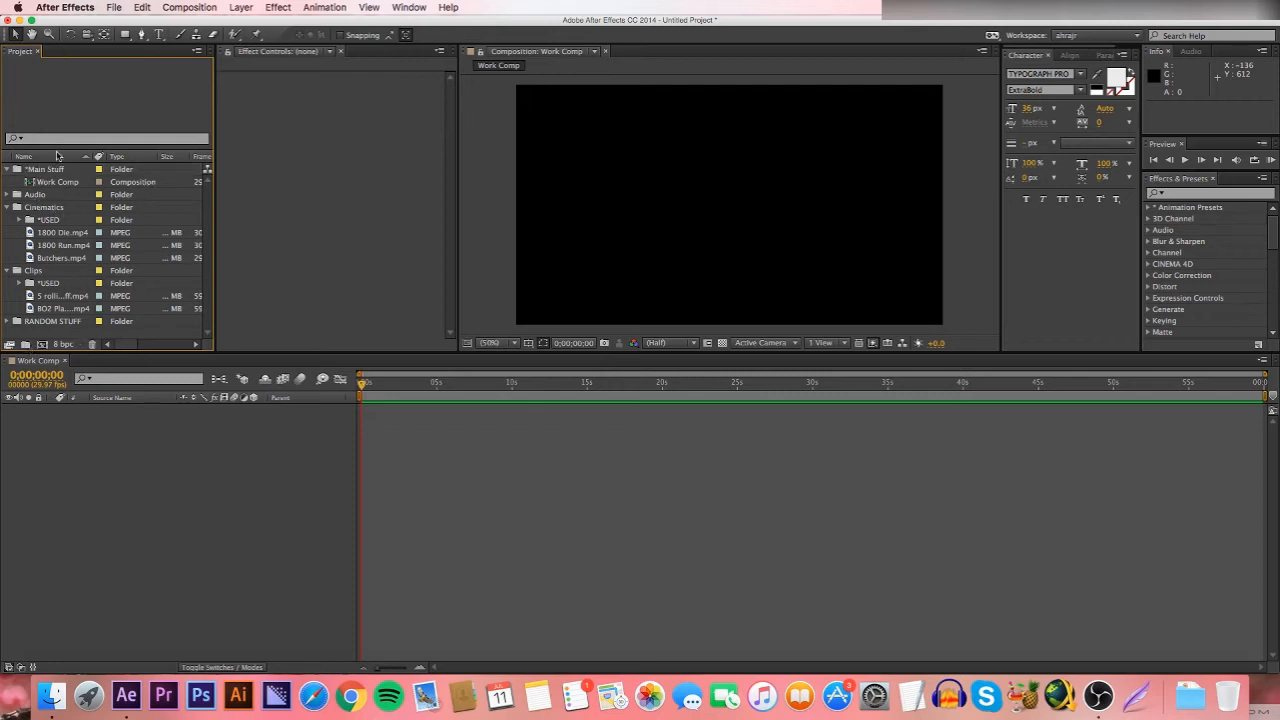
# - Add a folder named *Other Comps inside the *Main Stuff folder
pyautogui.click(58, 169)
pyautogui.click(27, 345)
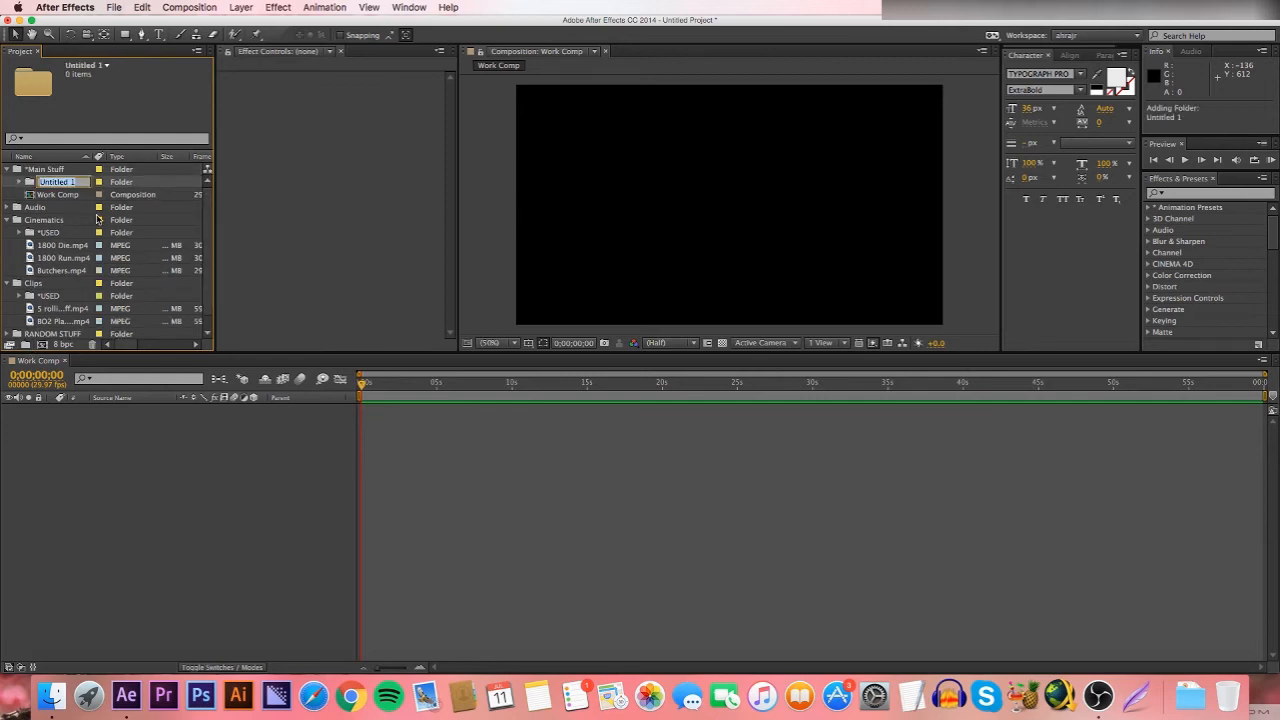
pyautogui.write('*OTHER')
pyautogui.press('BackSpace')
pyautogui.press('BackSpace')
pyautogui.press('BackSpace')
pyautogui.press('BackSpace')
pyautogui.write('ther')
pyautogui.write(' Stu')
pyautogui.press('BackSpace')
pyautogui.press('BackSpace')
pyautogui.press('BackSpace')
pyautogui.write('Comps')
pyautogui.press('Return')
# - Move the *Other Comps folder out of *Main Stuff to the top level of the project
pyautogui.moveTo(70, 190); pyautogui.dragTo(90, 335)
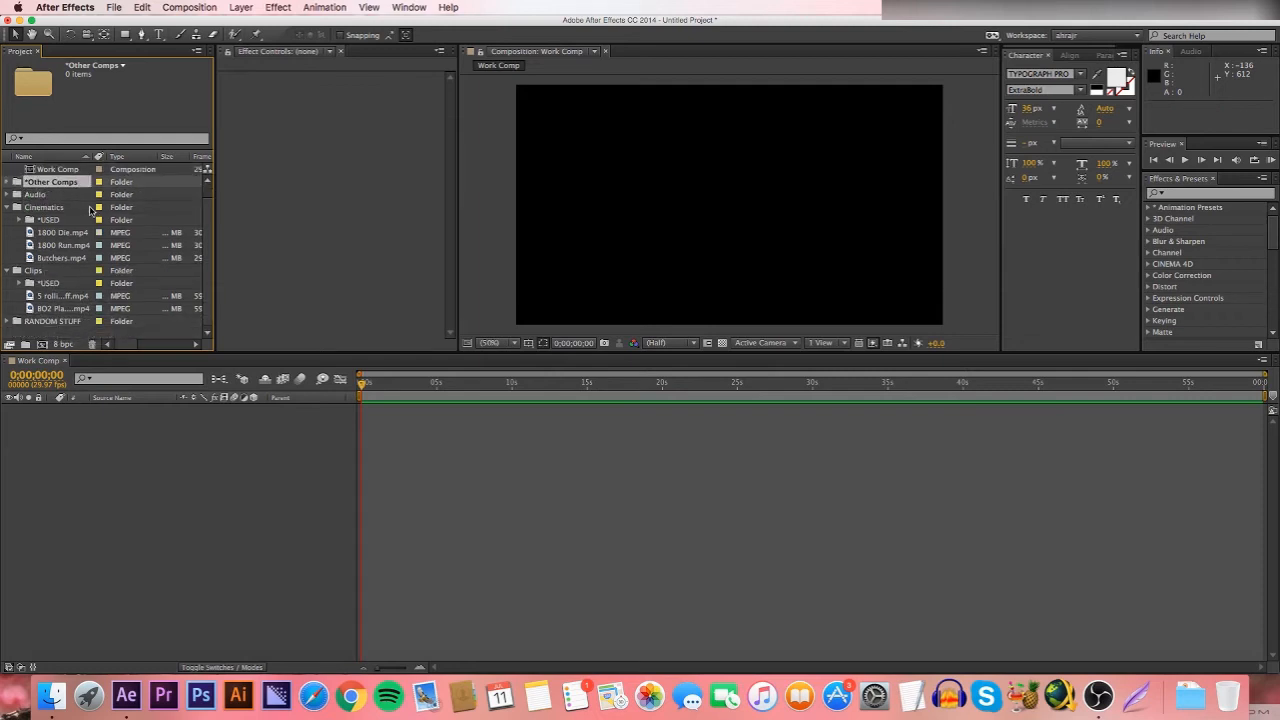
pyautogui.scroll(1, 91, 210)
pyautogui.scroll(-1, 76, 200)
pyautogui.scroll(1, 76, 200)
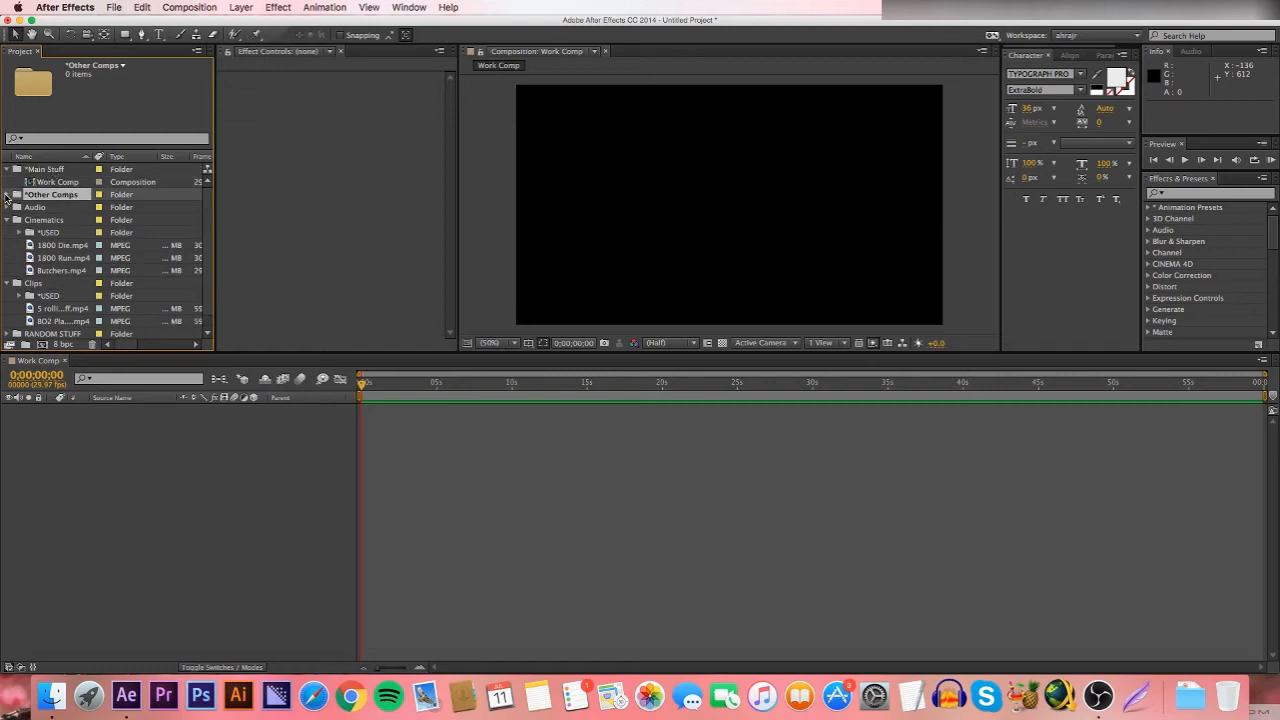
# - Import Kid Astray - Back To The Ordinary.mp3 from the *Project File directory into the *Main Stuff folder
pyautogui.click(55, 171)
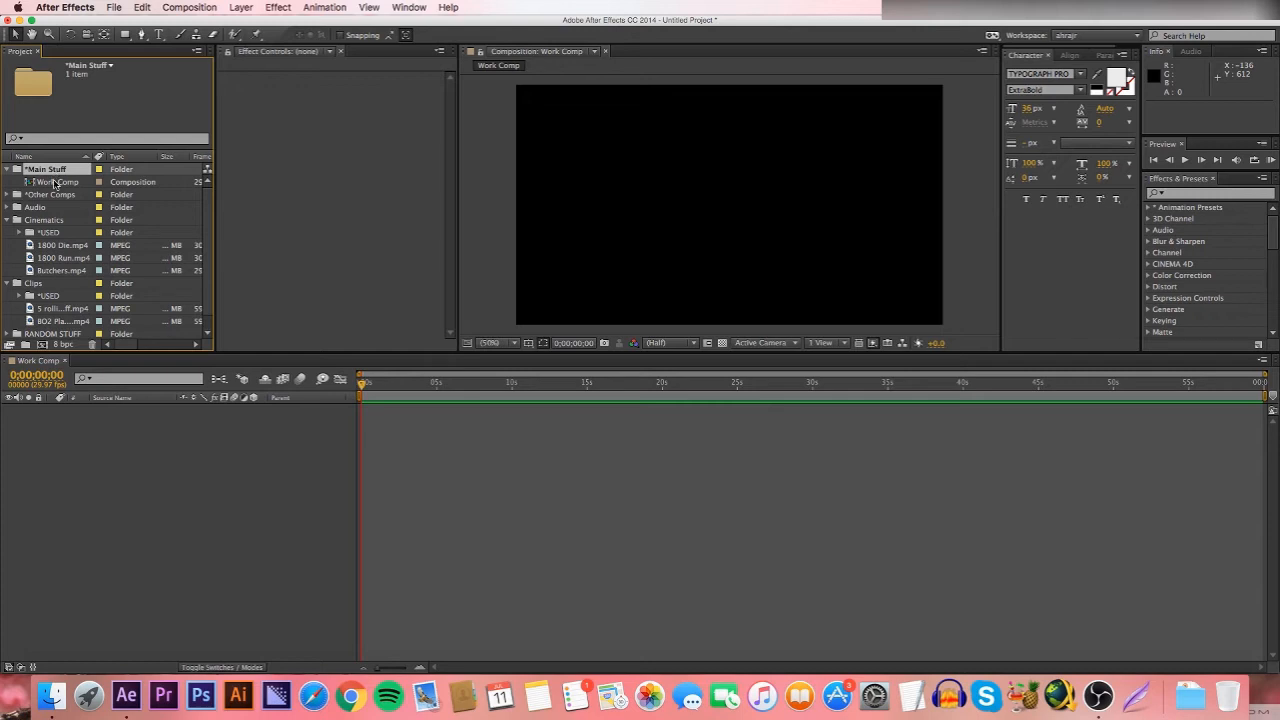
pyautogui.doubleClick(112, 121)
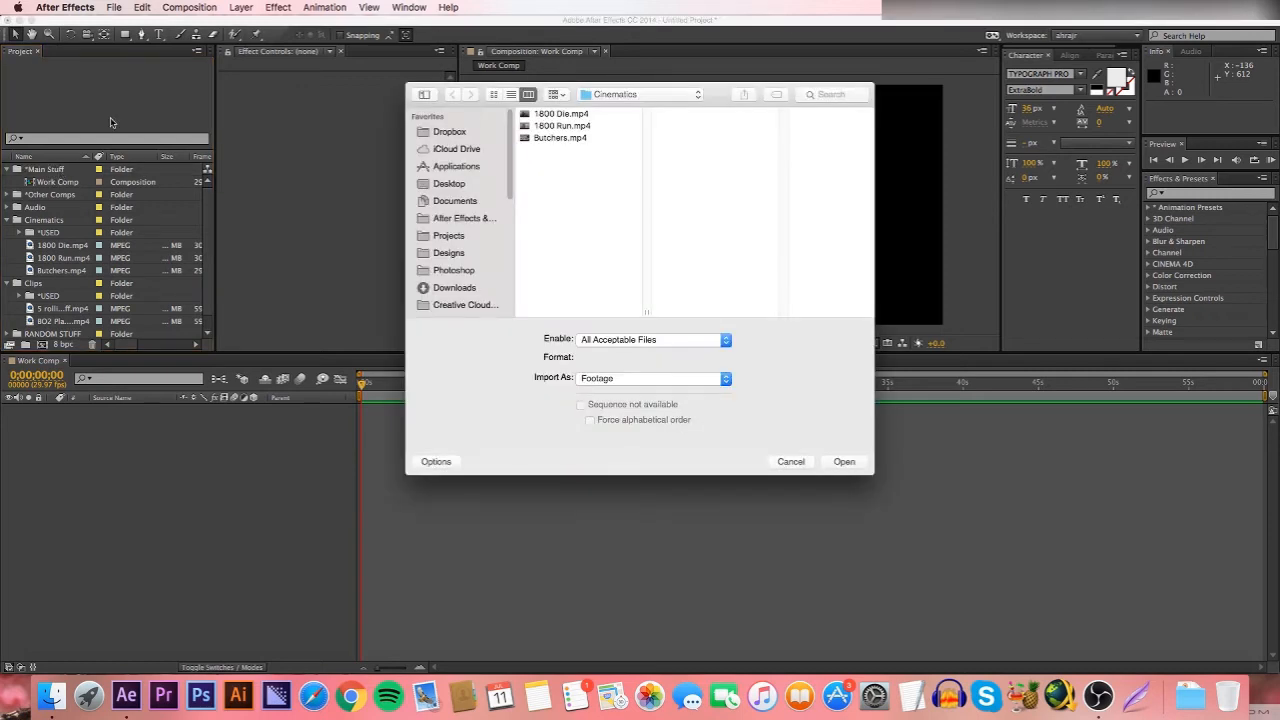
pyautogui.click(630, 95)
pyautogui.click(629, 110)
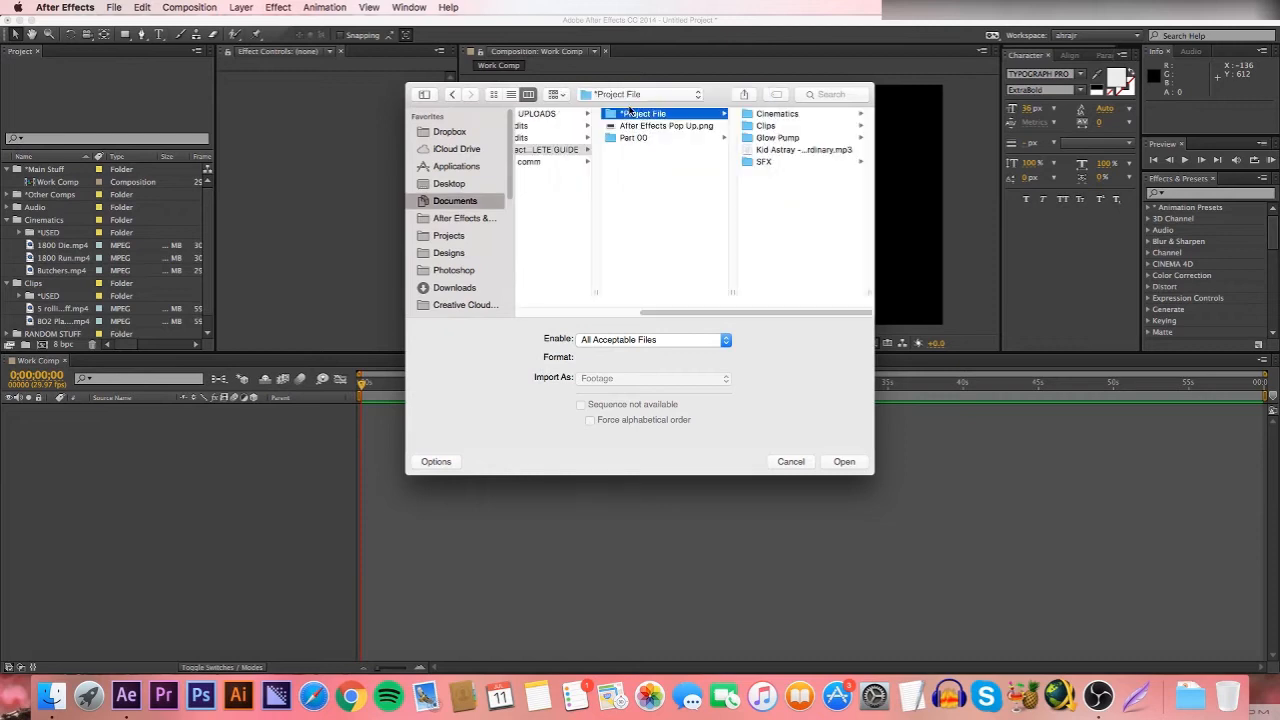
pyautogui.click(785, 151)
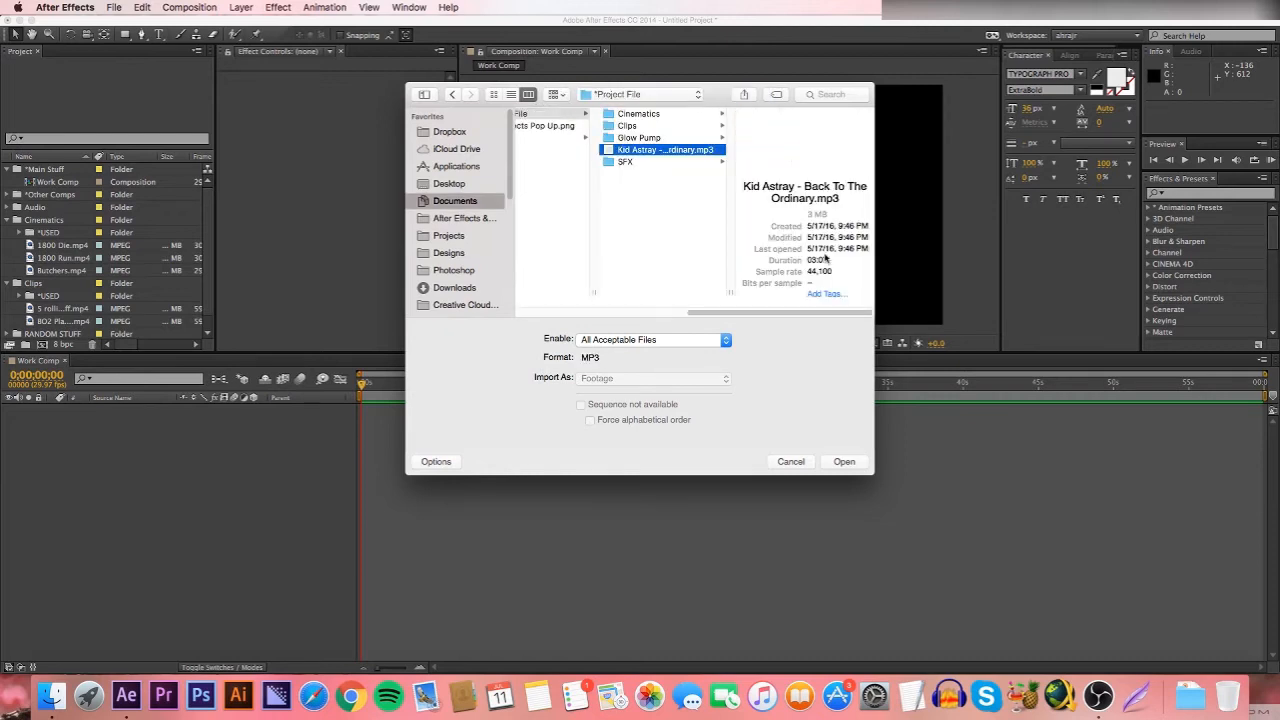
pyautogui.click(845, 462)
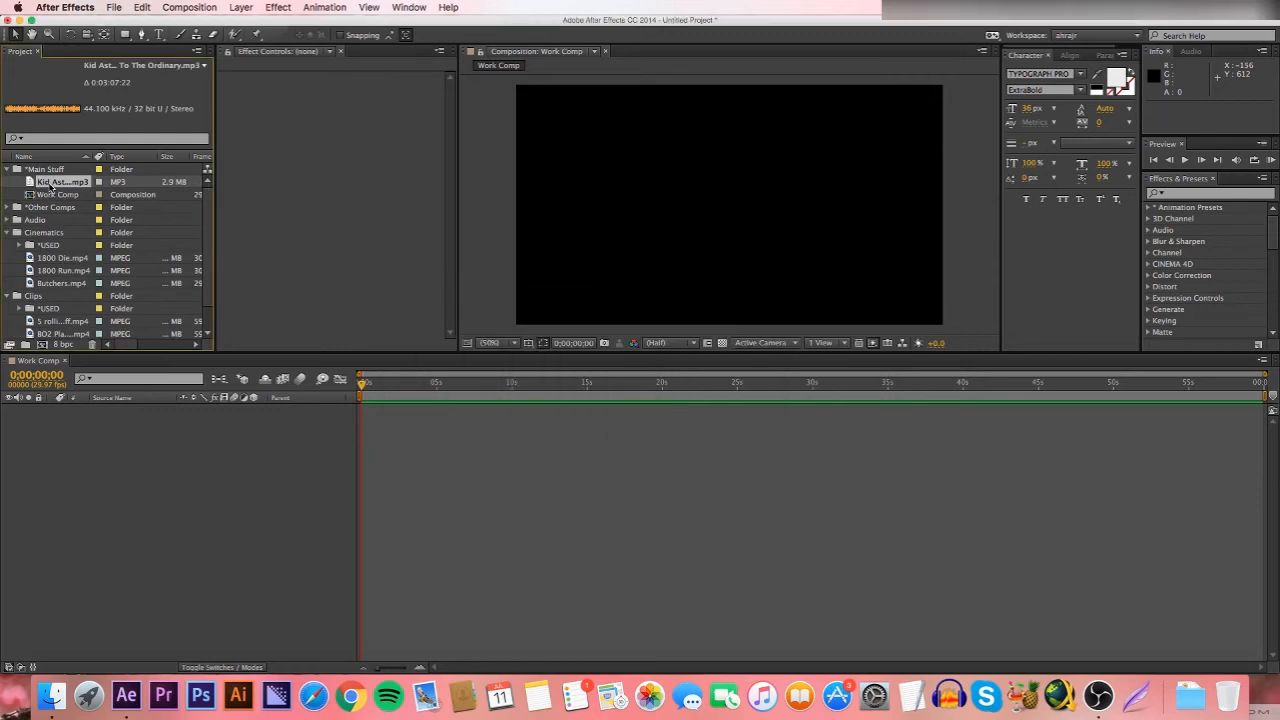
# - Add the Kid Astray song to the Work Comp timeline and reveal its audio waveform
pyautogui.moveTo(50, 184); pyautogui.dragTo(200, 480)
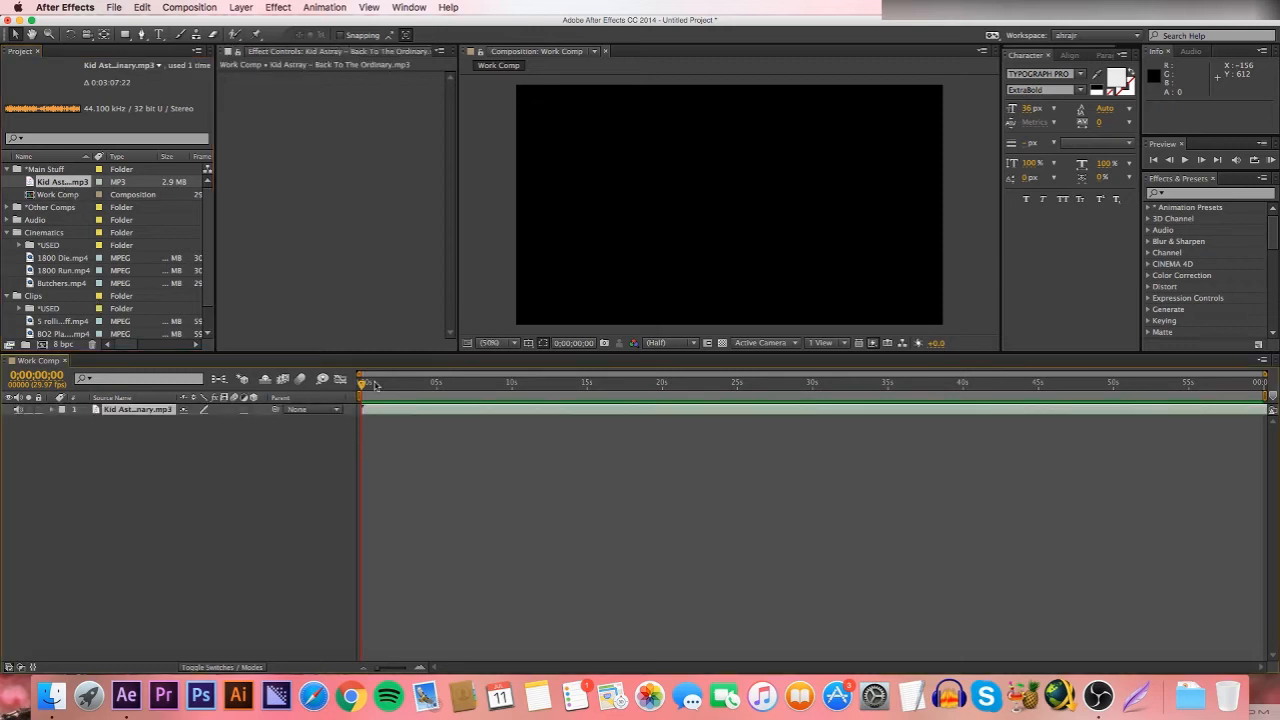
pyautogui.press('l')
pyautogui.press('l')
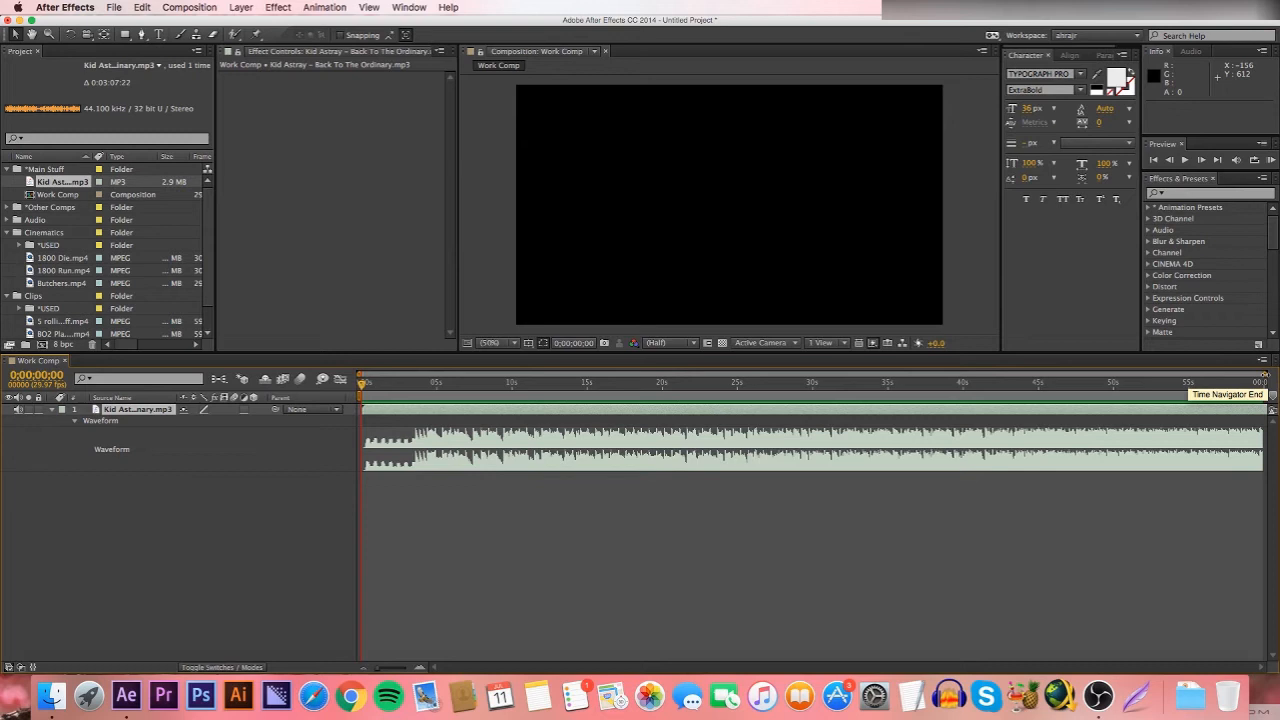
# - Place the current time at 0;00;00;09, at the first rise in the waveform, and preview the audio from there
pyautogui.moveTo(1263, 377); pyautogui.dragTo(1067, 450)
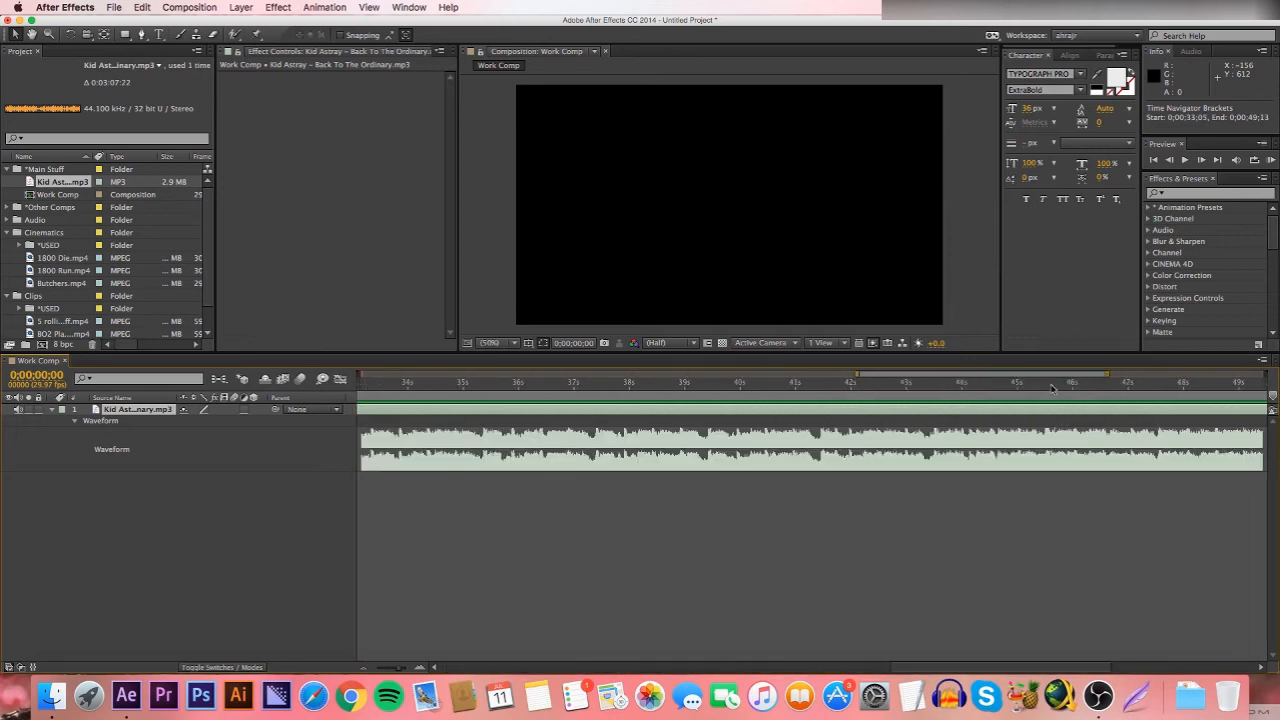
pyautogui.moveTo(987, 379); pyautogui.dragTo(363, 412)
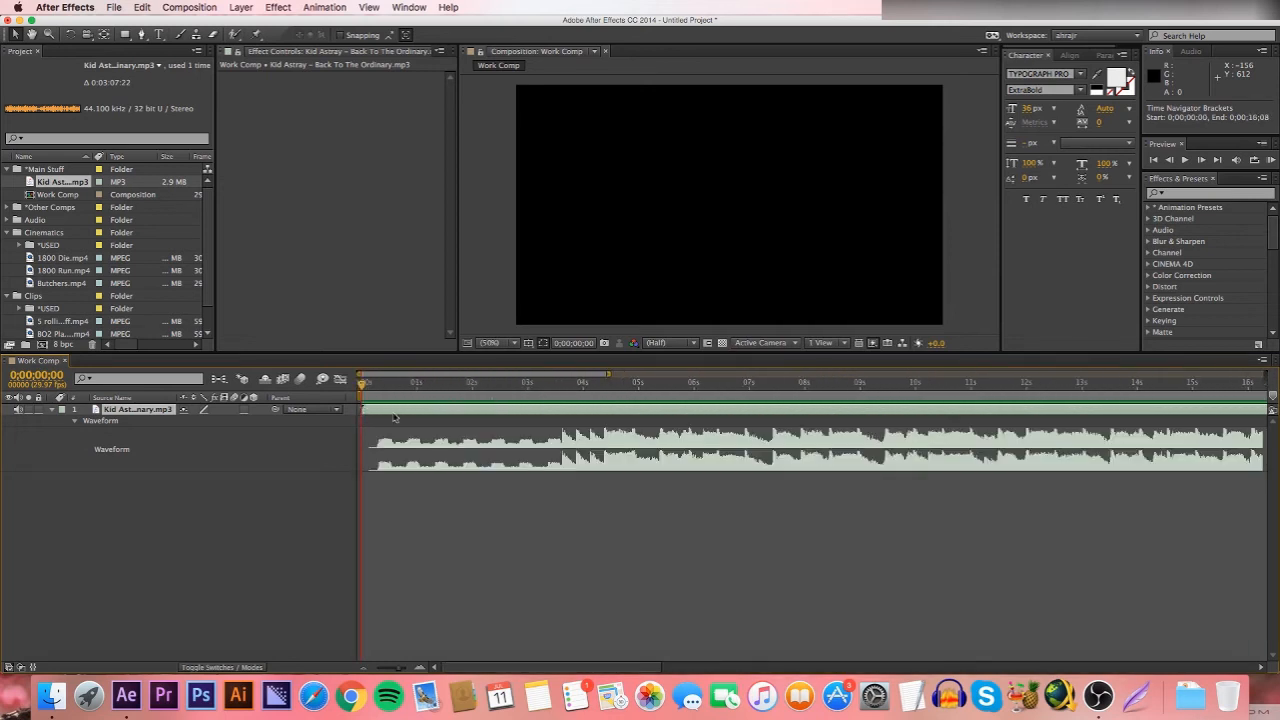
pyautogui.moveTo(362, 384); pyautogui.dragTo(378, 399)
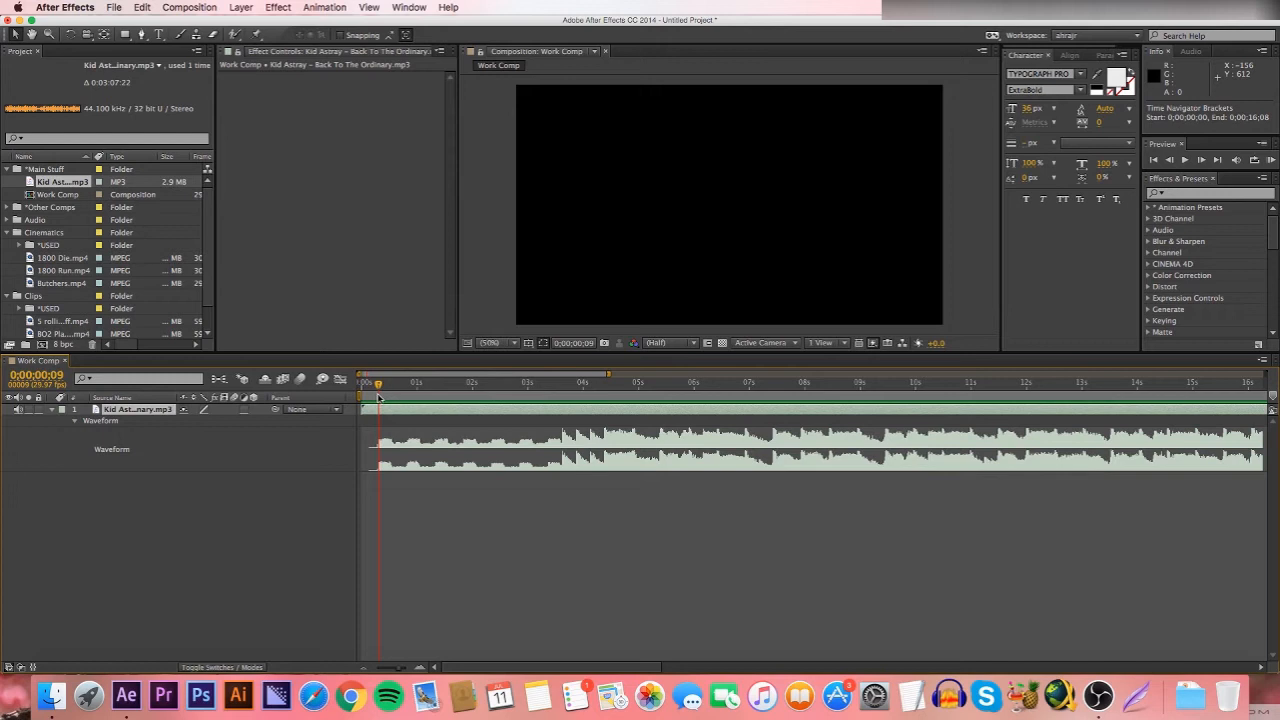
pyautogui.moveTo(378, 399); pyautogui.dragTo(380, 476)
pyautogui.hotkey('ctrl', '.')
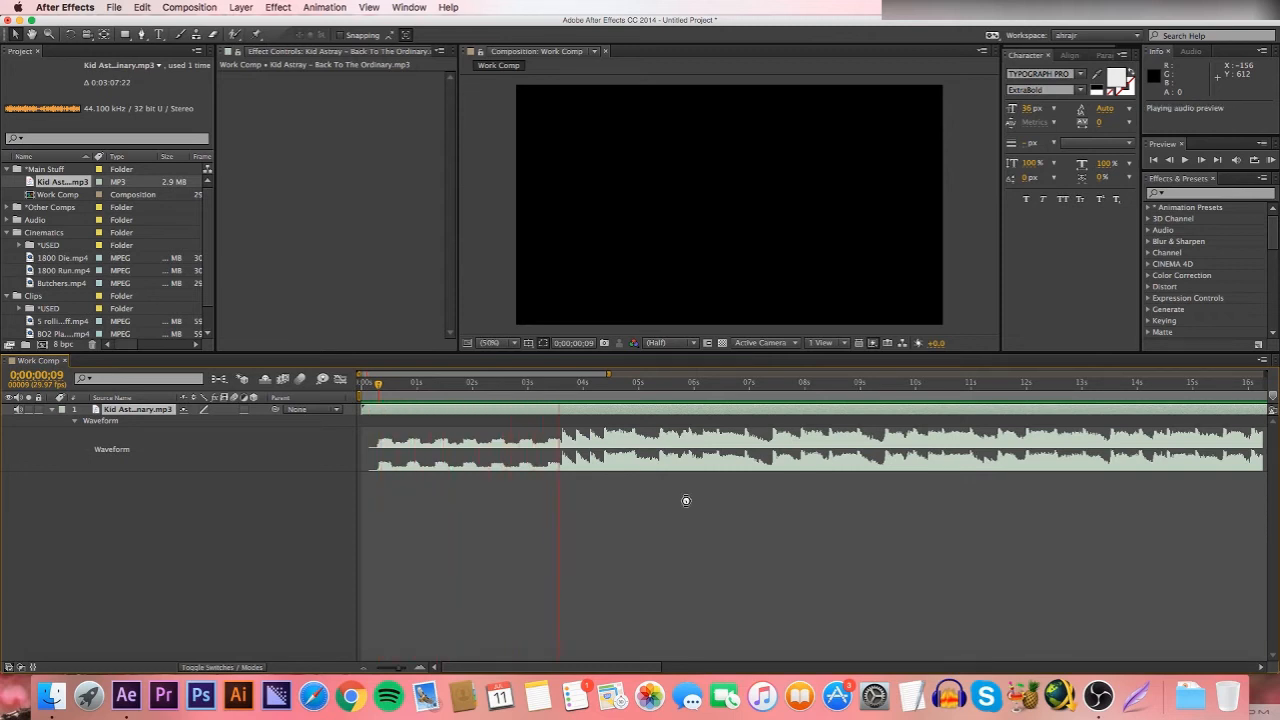
pyautogui.press('space')
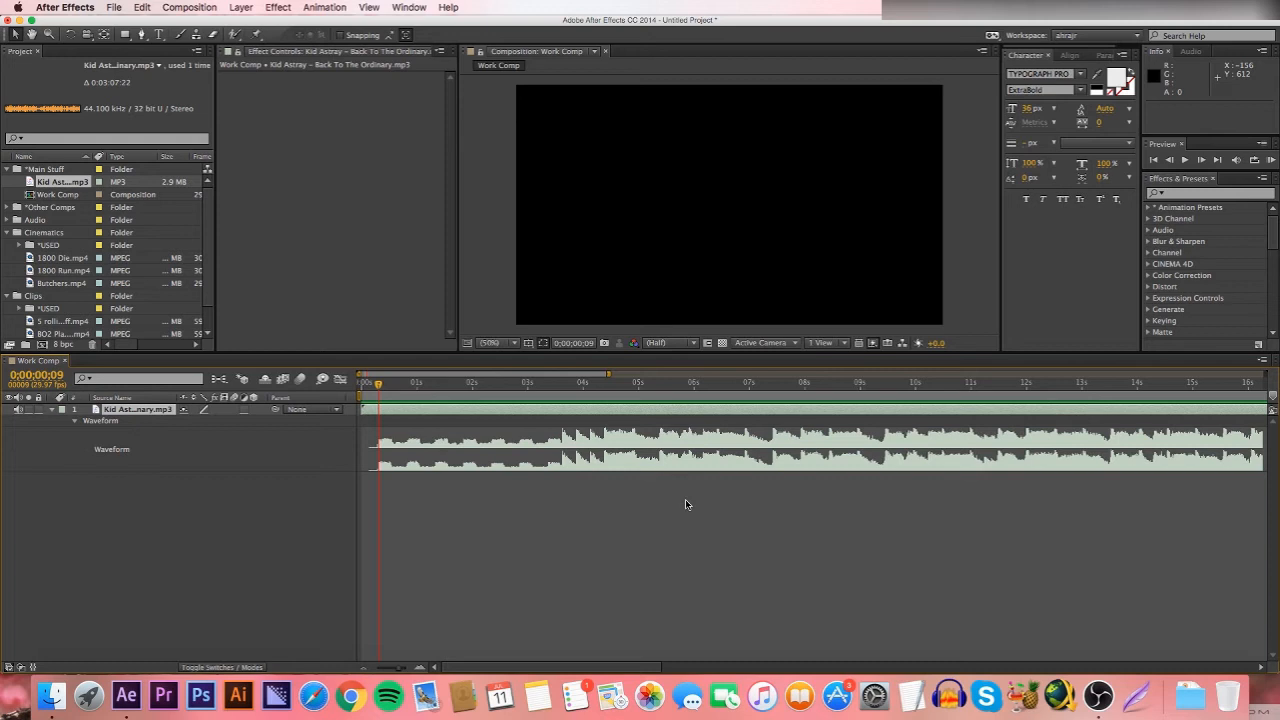
pyautogui.press('XF86AudioRaiseVolume')
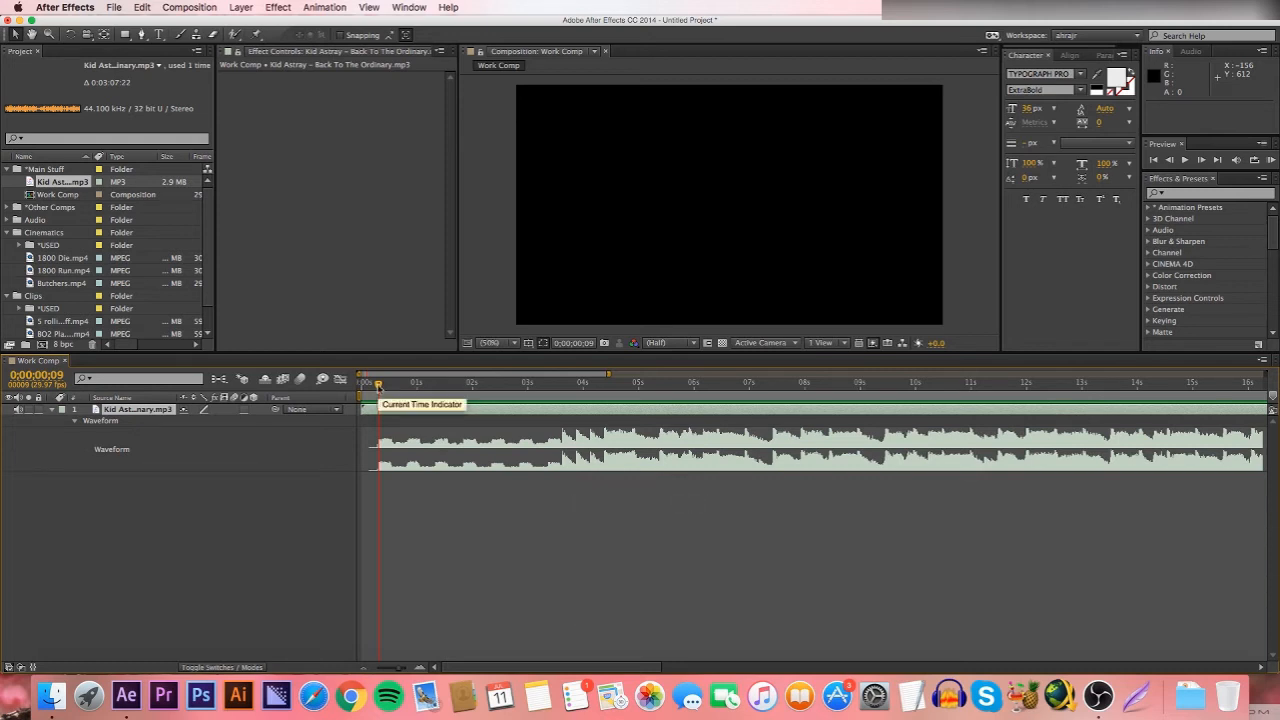
# - Undo the marker added to the song layer at 0;00;00;09
pyautogui.moveTo(378, 386); pyautogui.dragTo(378, 460)
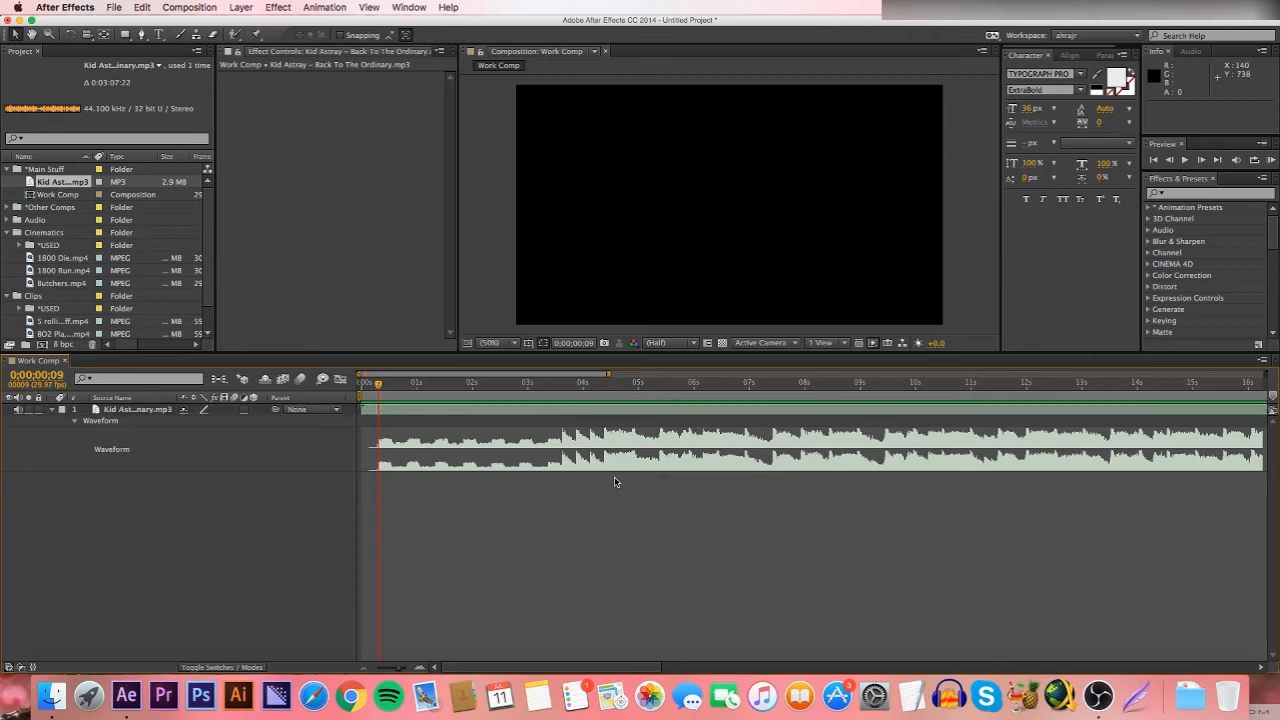
pyautogui.click(610, 413)
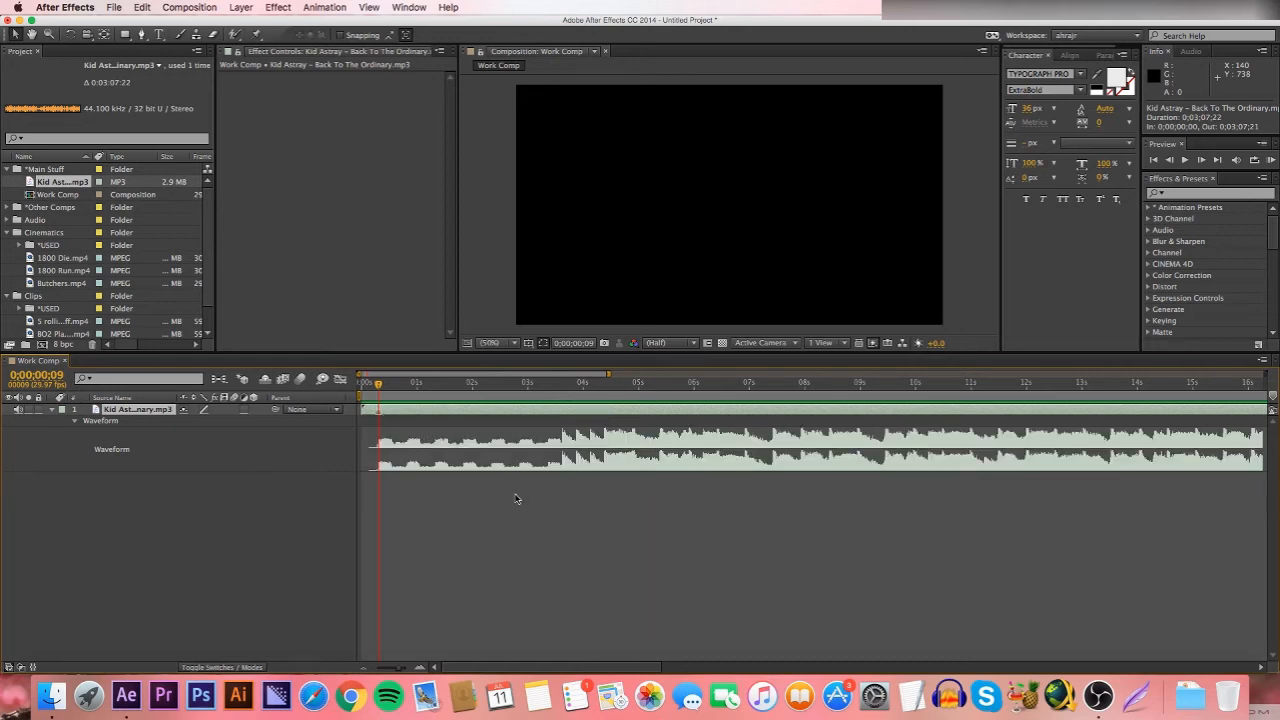
pyautogui.press('super+z')
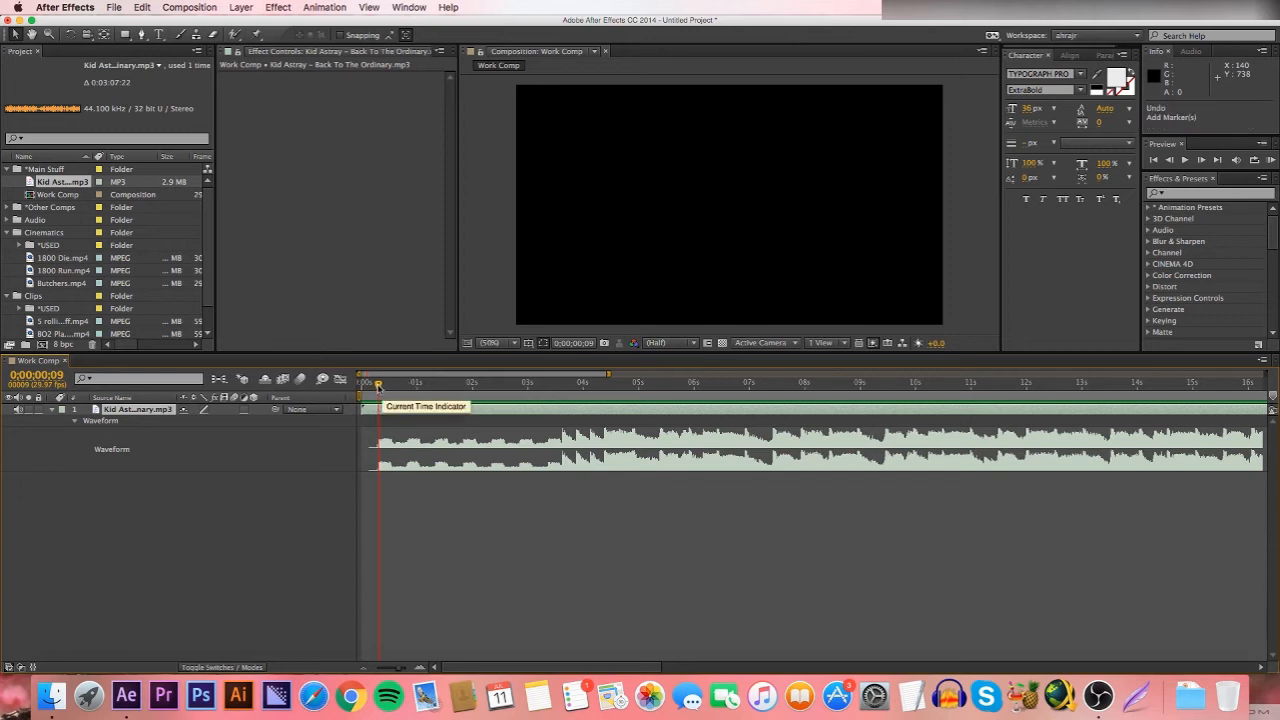
# - Preview the song's audio from the very start of the composition
pyautogui.moveTo(378, 386); pyautogui.dragTo(362, 388)
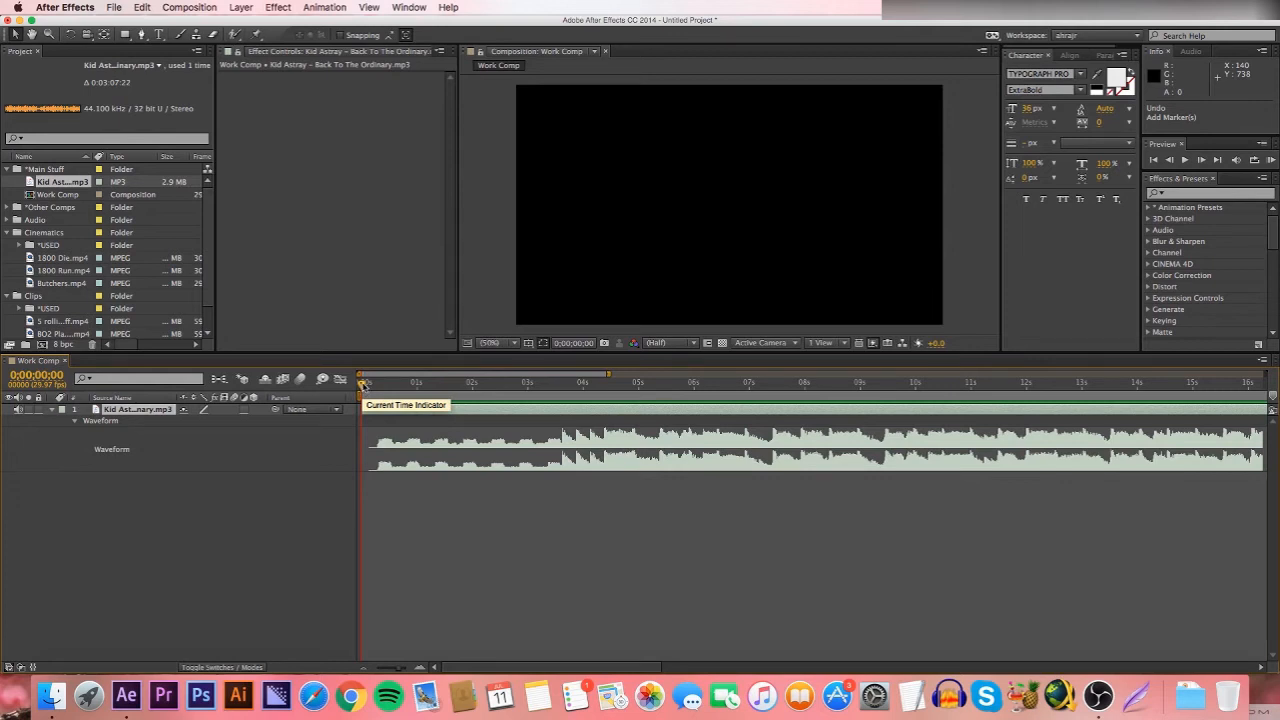
pyautogui.press('KP_Decimal')
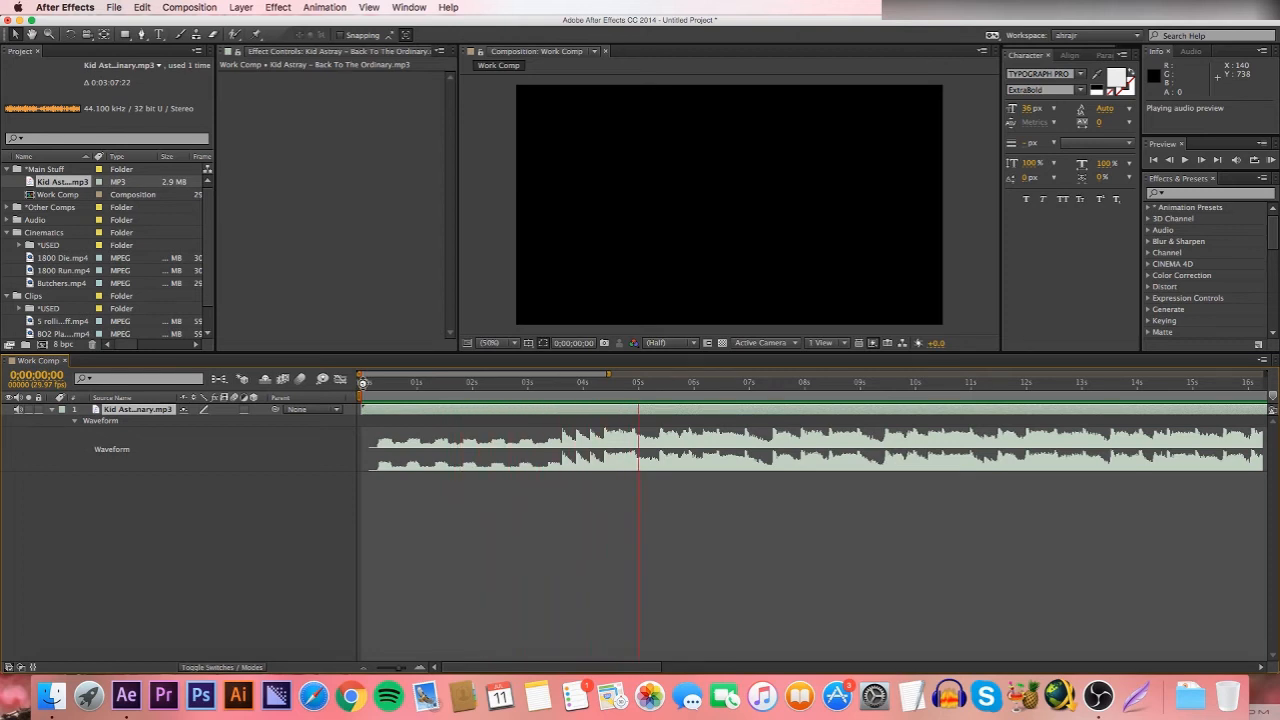
pyautogui.press('space')
pyautogui.click(362, 385)
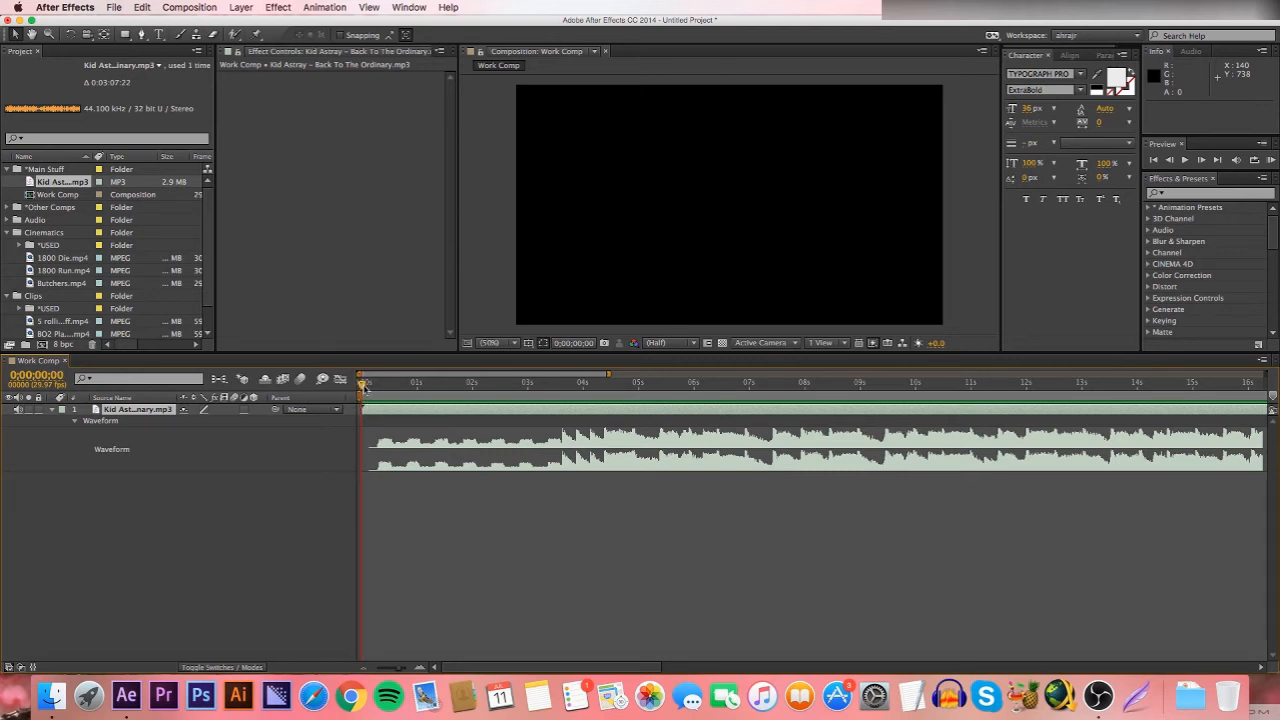
# - Position the current time exactly at 0;00;00;09, stepping frame by frame to where the song's sound begins
pyautogui.moveTo(363, 386); pyautogui.dragTo(377, 401)
pyautogui.moveTo(608, 375); pyautogui.dragTo(511, 376)
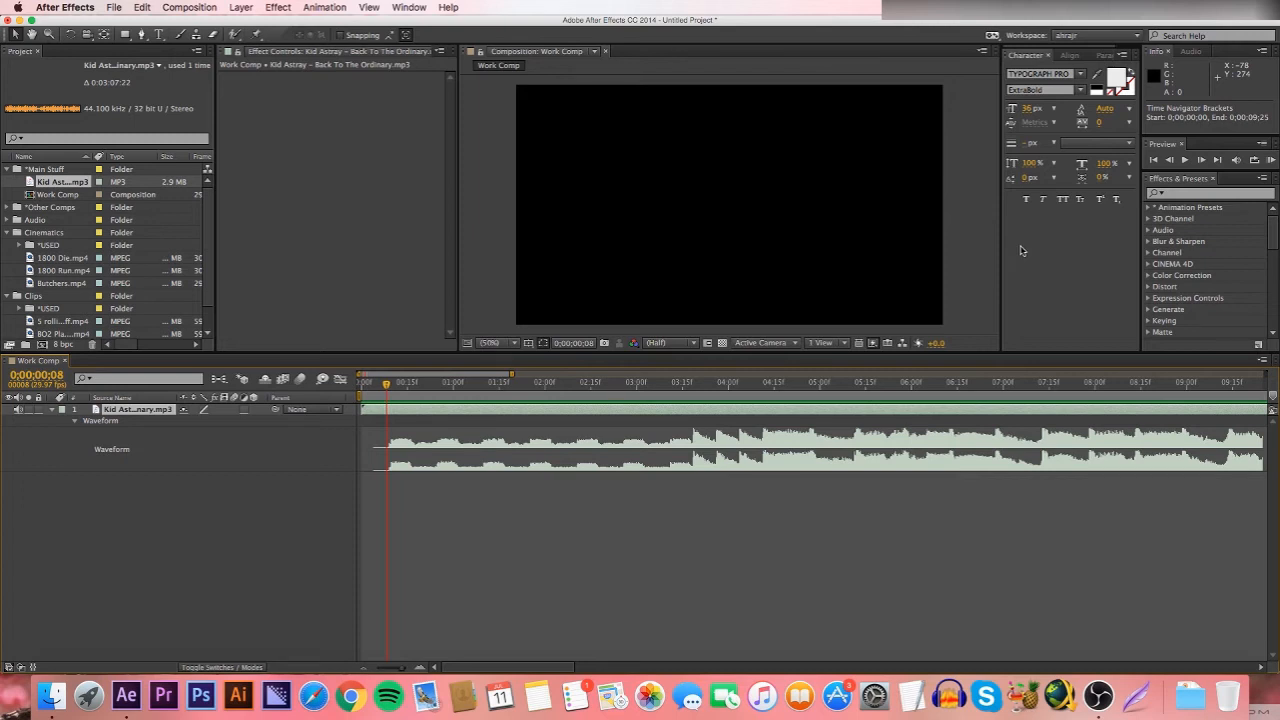
pyautogui.press('pagedown')
pyautogui.press('pageup')
pyautogui.press('pagedown')
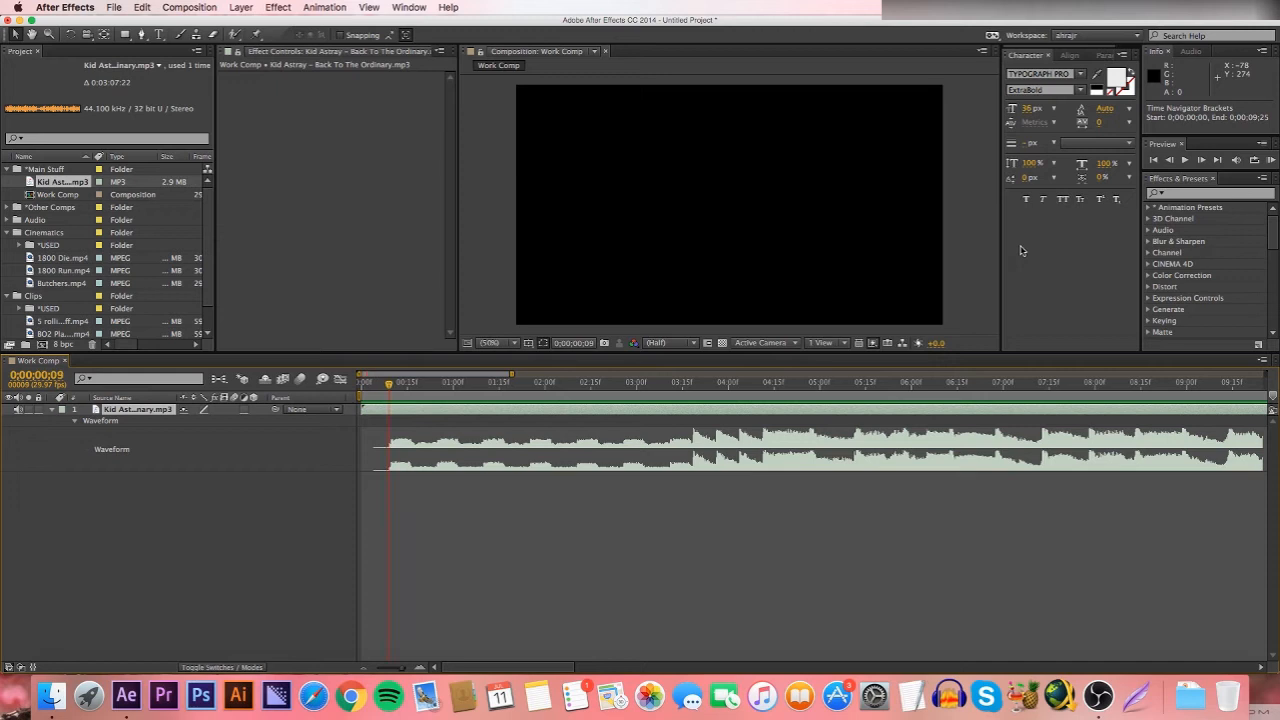
pyautogui.press('pageup')
pyautogui.press('pagedown')
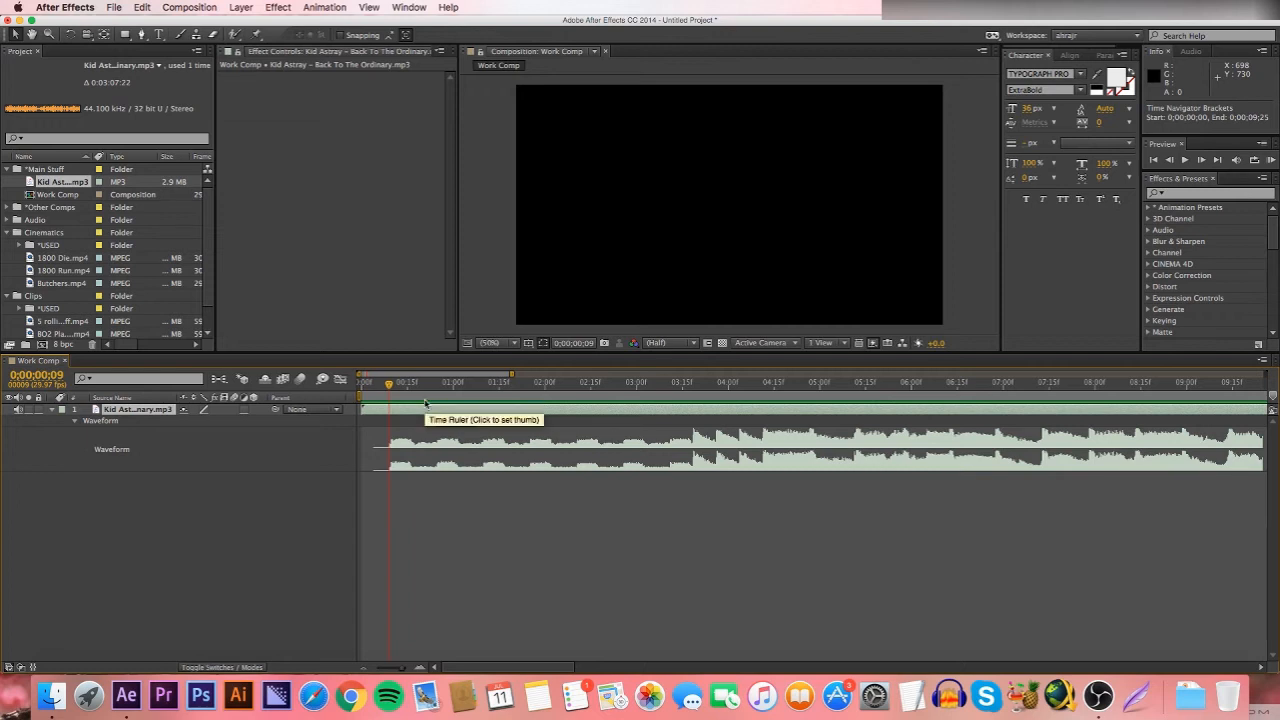
# - Set the start of the composition's work area to 0;00;00;09, at the current time
pyautogui.moveTo(361, 398); pyautogui.dragTo(791, 426)
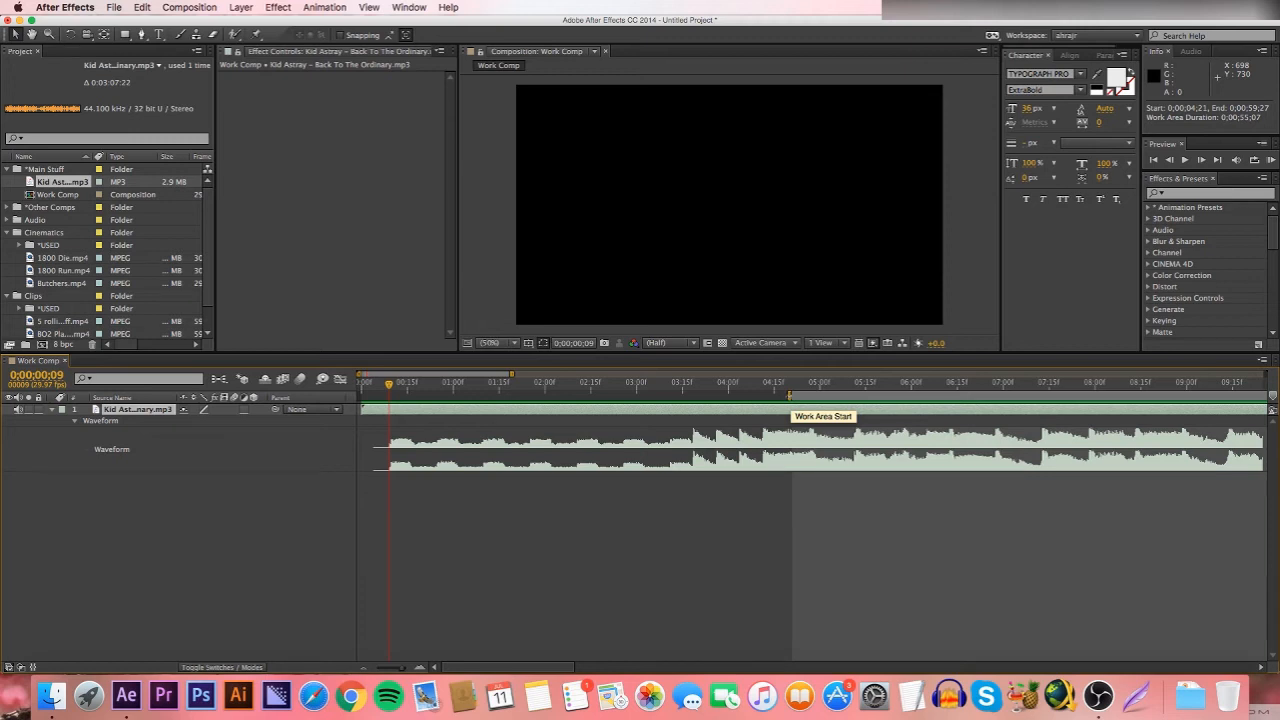
pyautogui.moveTo(790, 398); pyautogui.dragTo(388, 401)
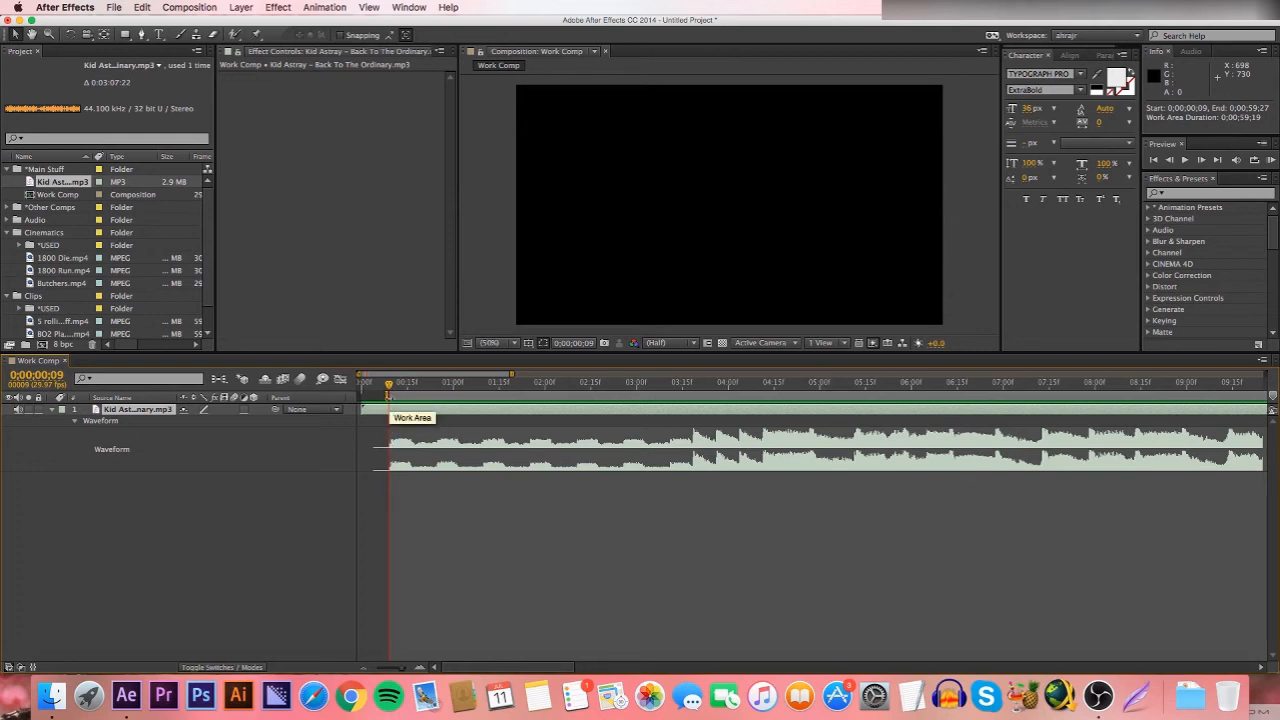
# - Select the song layer and jump the current time to its beginning and to its end at 0;03;07;21
pyautogui.click(406, 411)
pyautogui.press('Home')
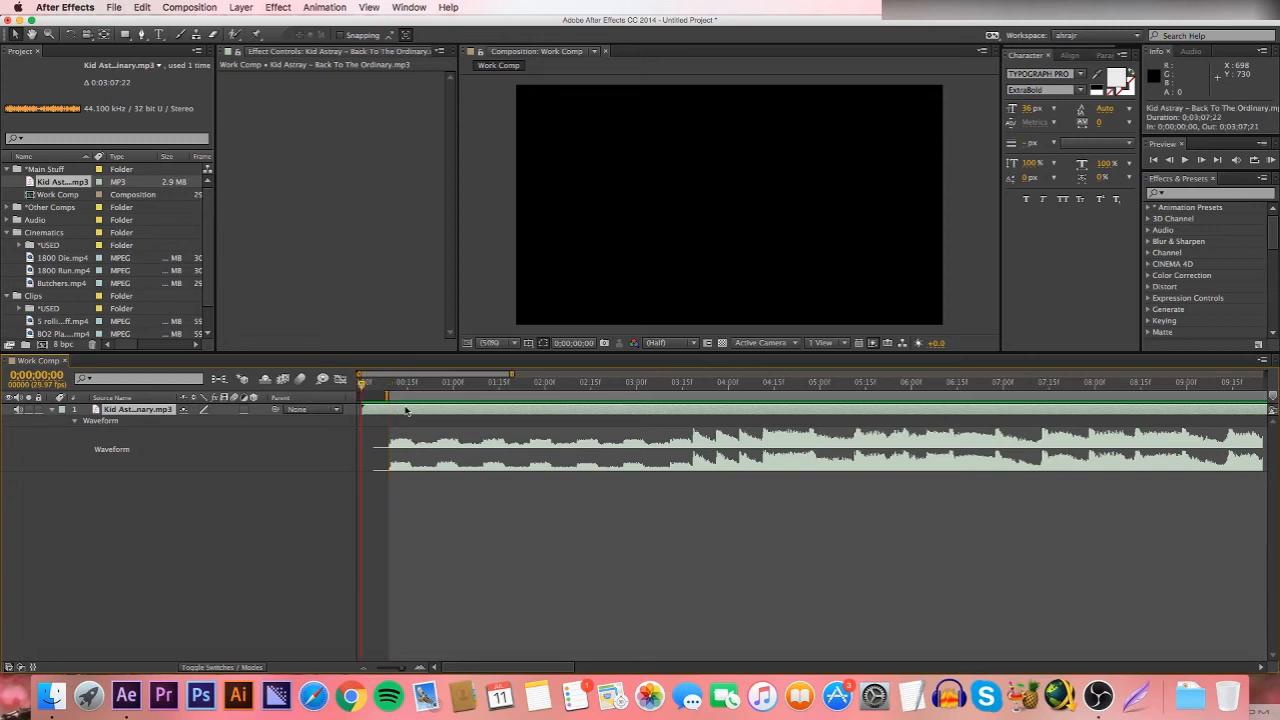
pyautogui.press('End')
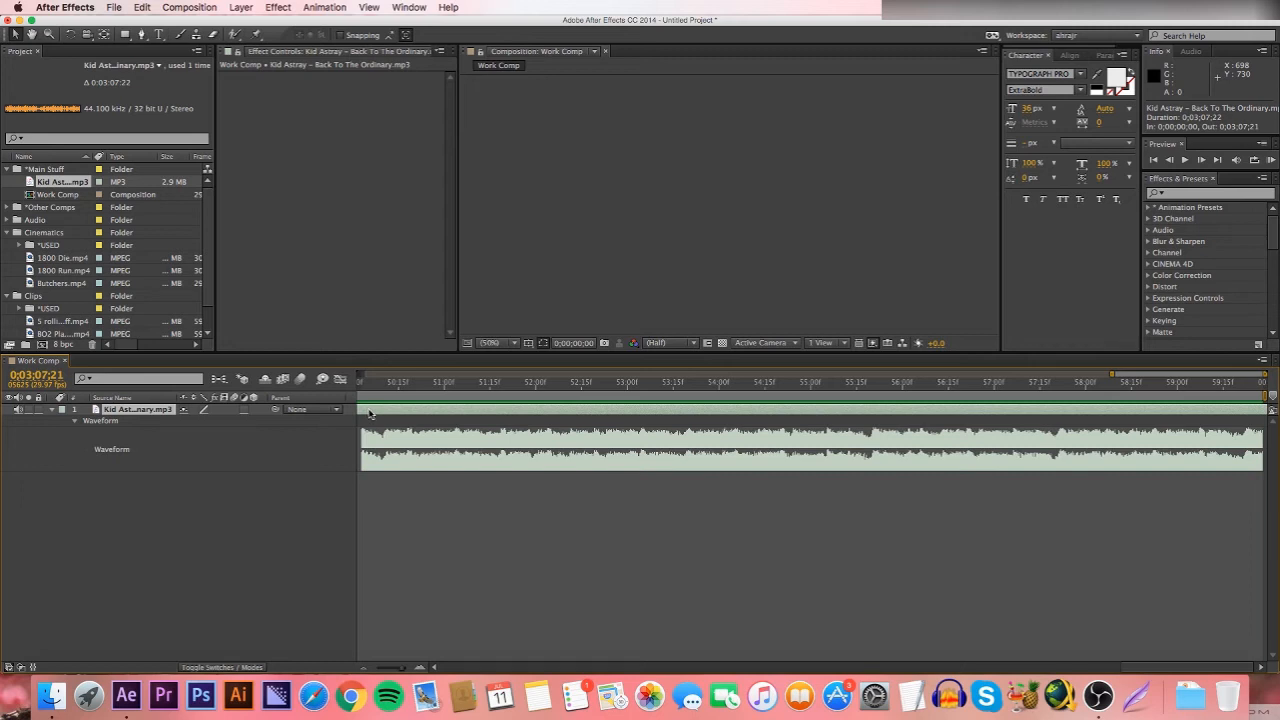
# - Return the current time to 0;00;00;09 and trim the composition to its work area
pyautogui.press('Home')
pyautogui.moveTo(366, 390); pyautogui.dragTo(389, 392)
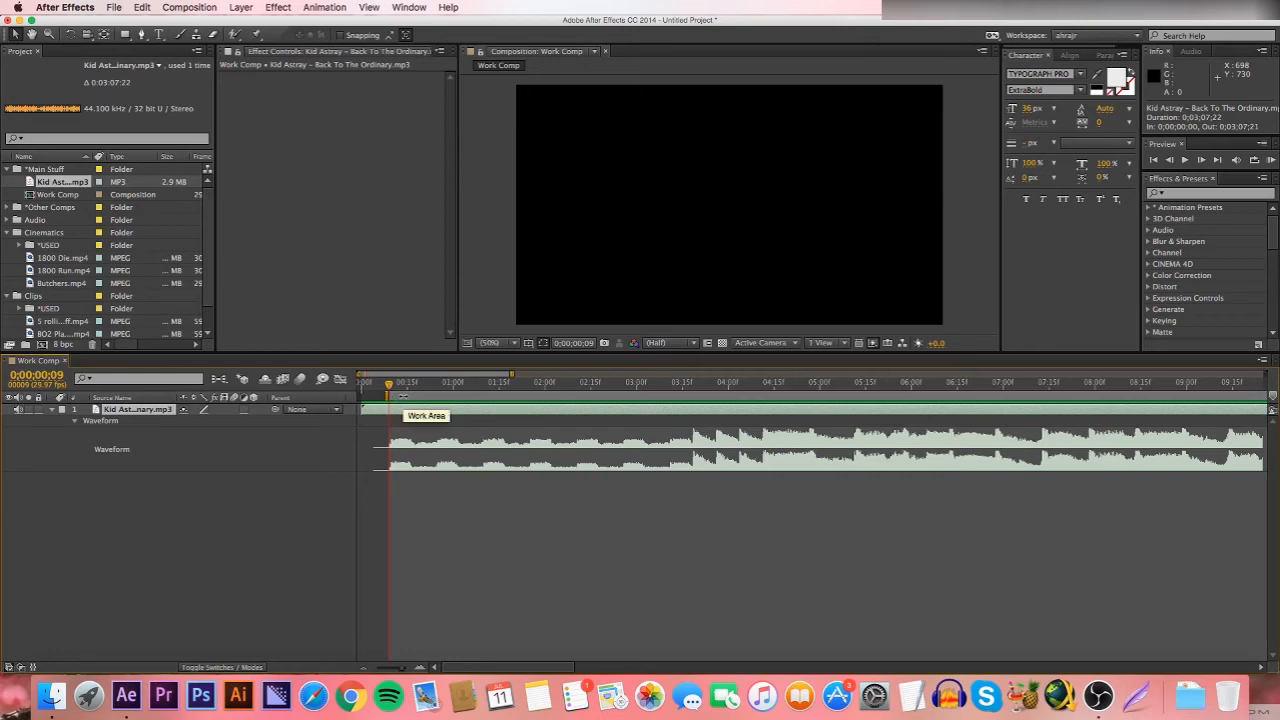
pyautogui.rightClick(403, 399)
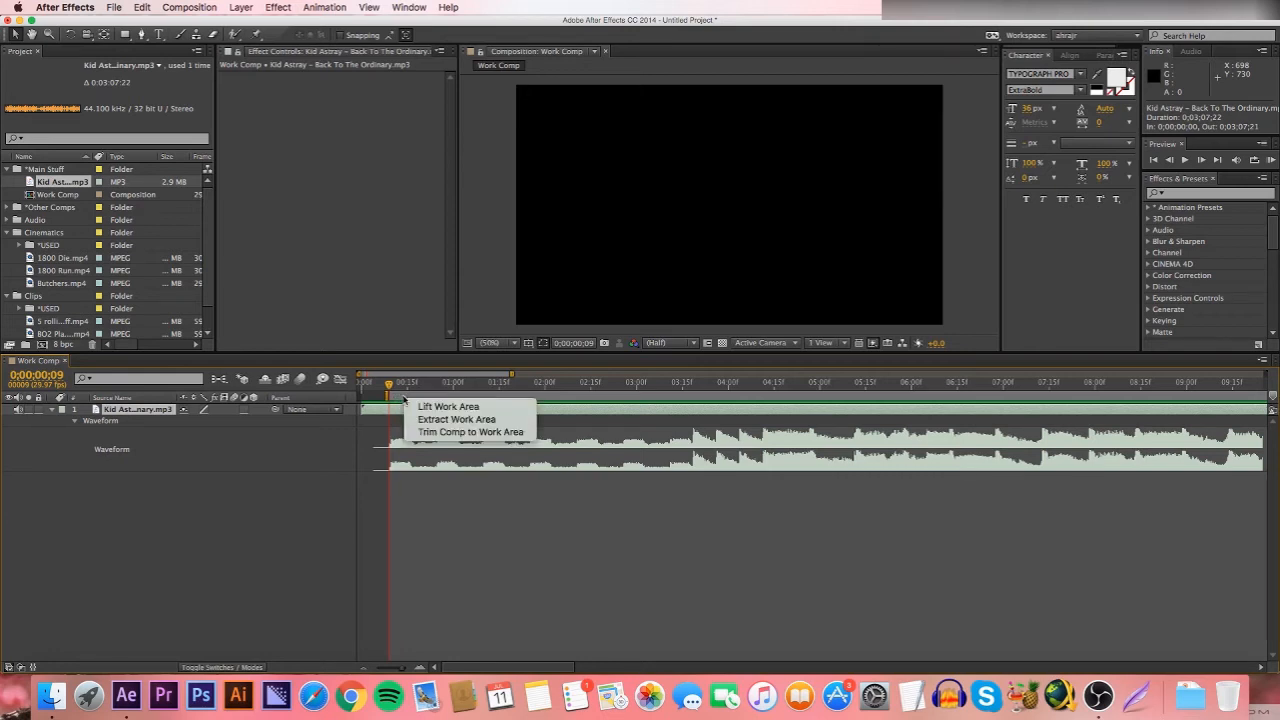
pyautogui.click(447, 436)
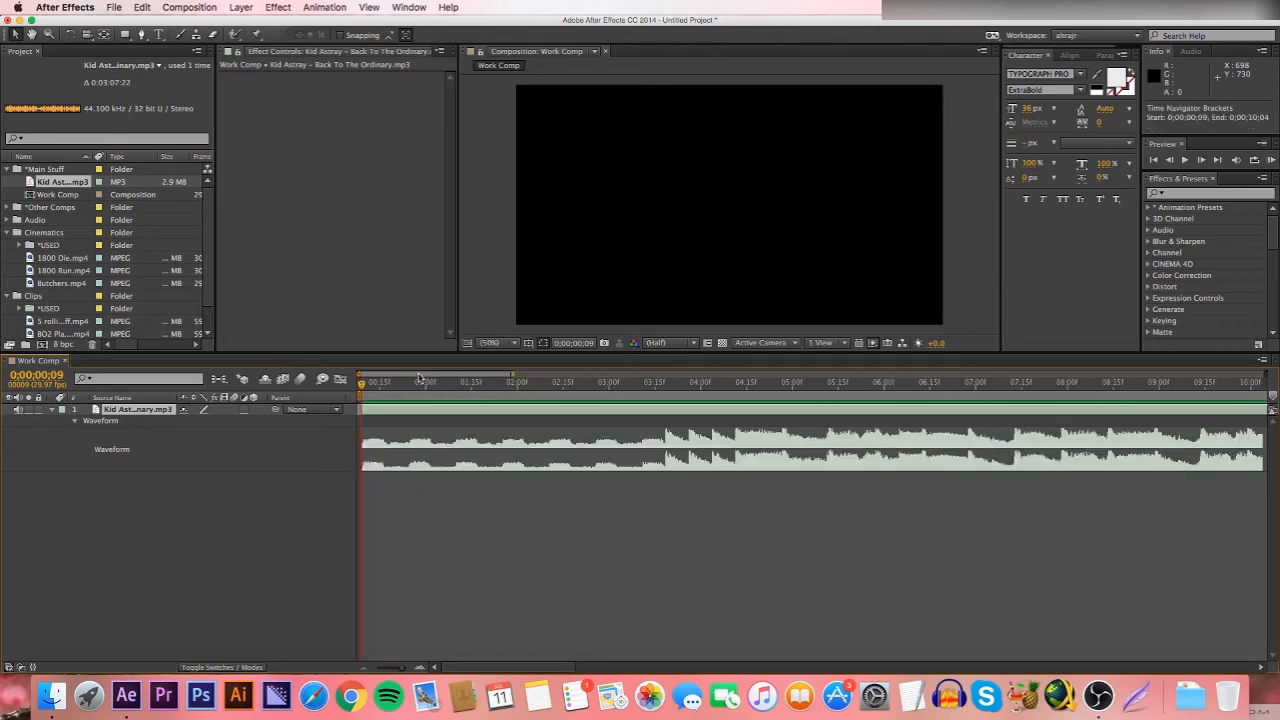
# - Select the song layer in Work Comp and switch off its audio
pyautogui.moveTo(362, 386)
pyautogui.mouseDown()
pyautogui.moveTo(418, 386)
pyautogui.moveTo(359, 397)
pyautogui.mouseUp()
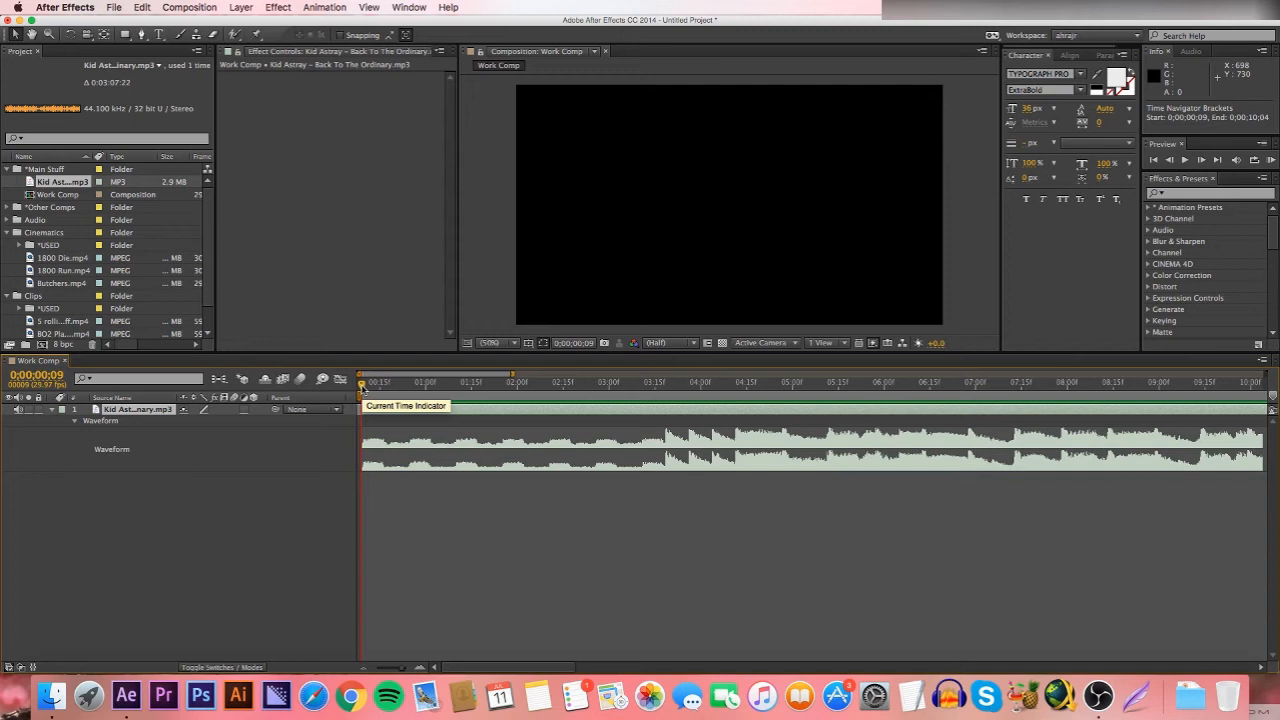
pyautogui.click(454, 423)
pyautogui.click(458, 413)
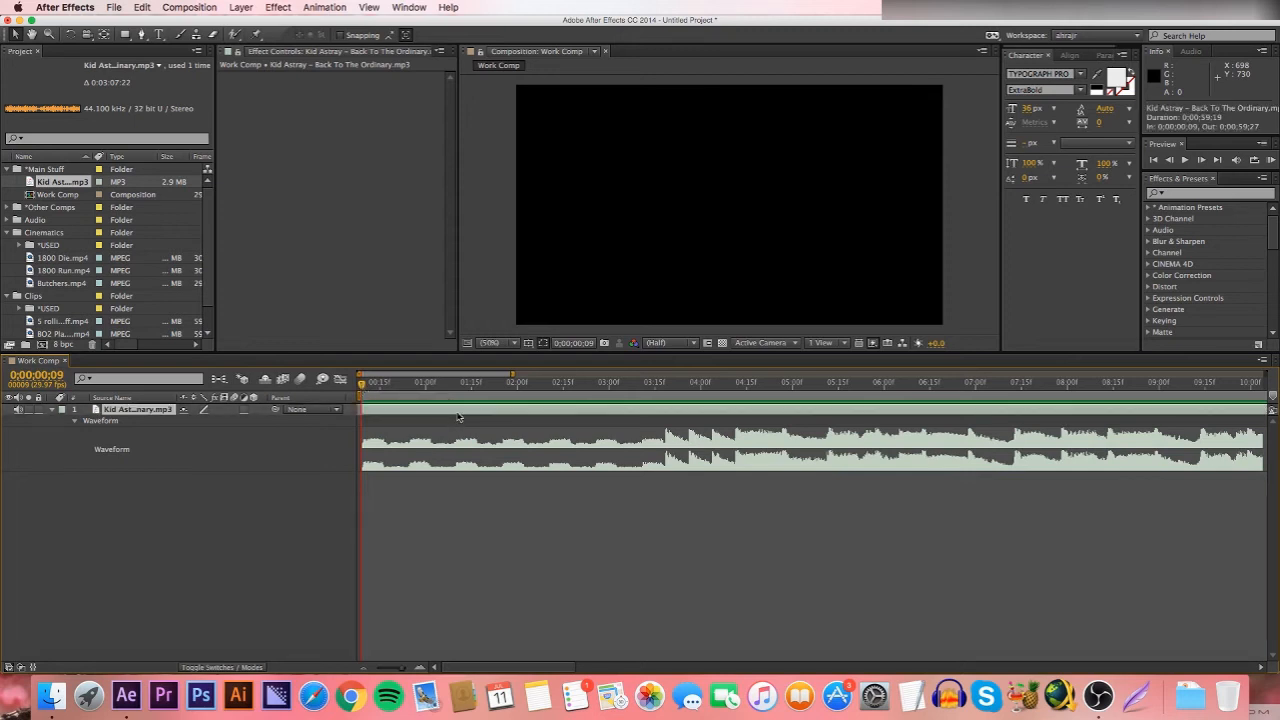
pyautogui.click(502, 493)
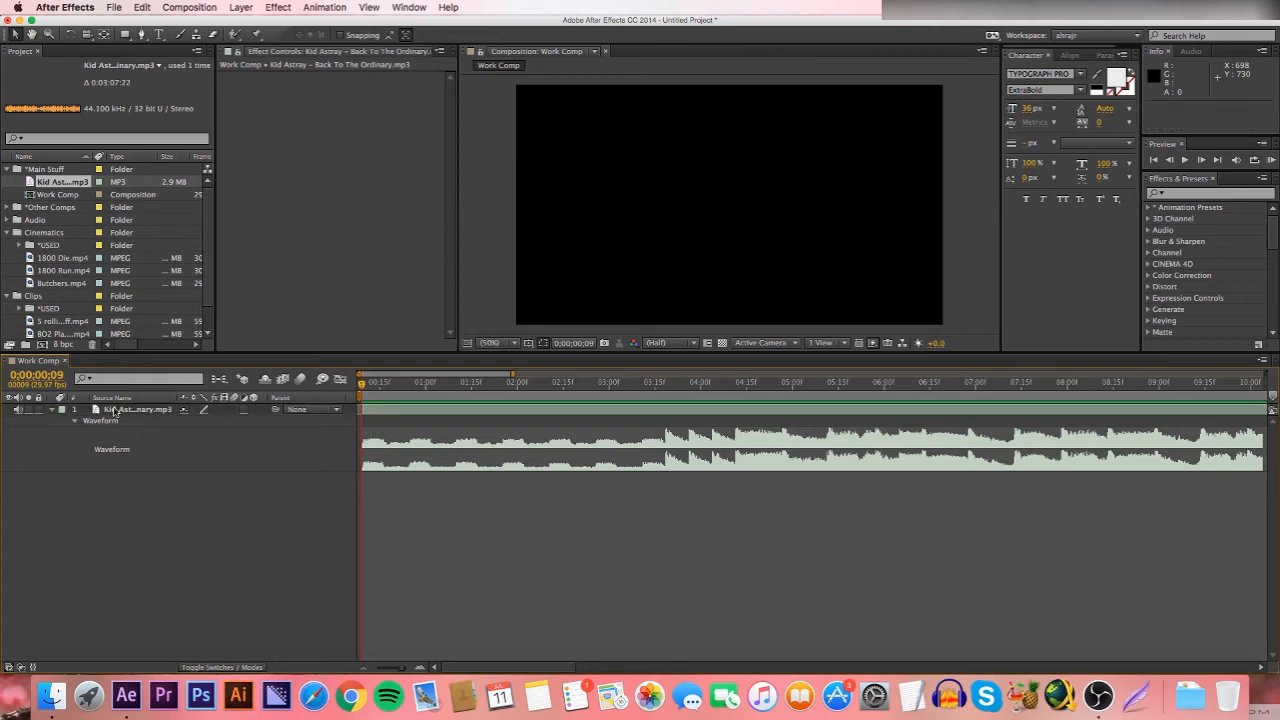
pyautogui.click(116, 411)
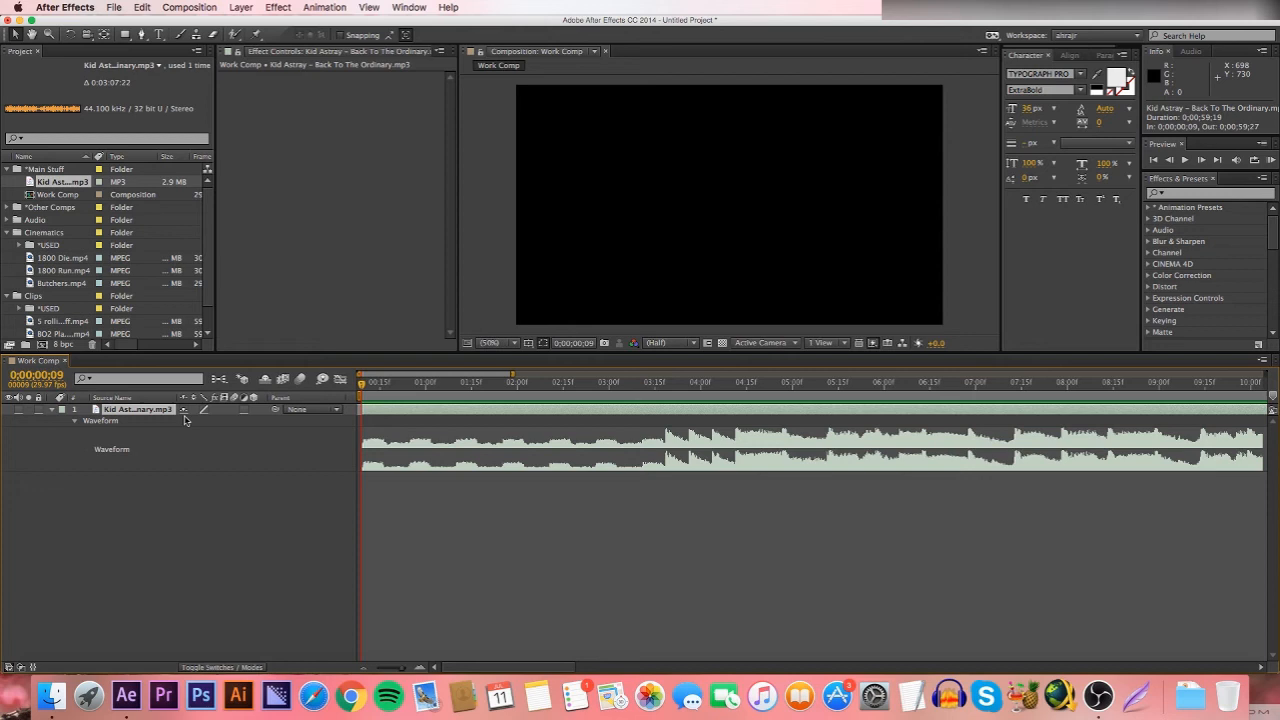
pyautogui.click(160, 35)
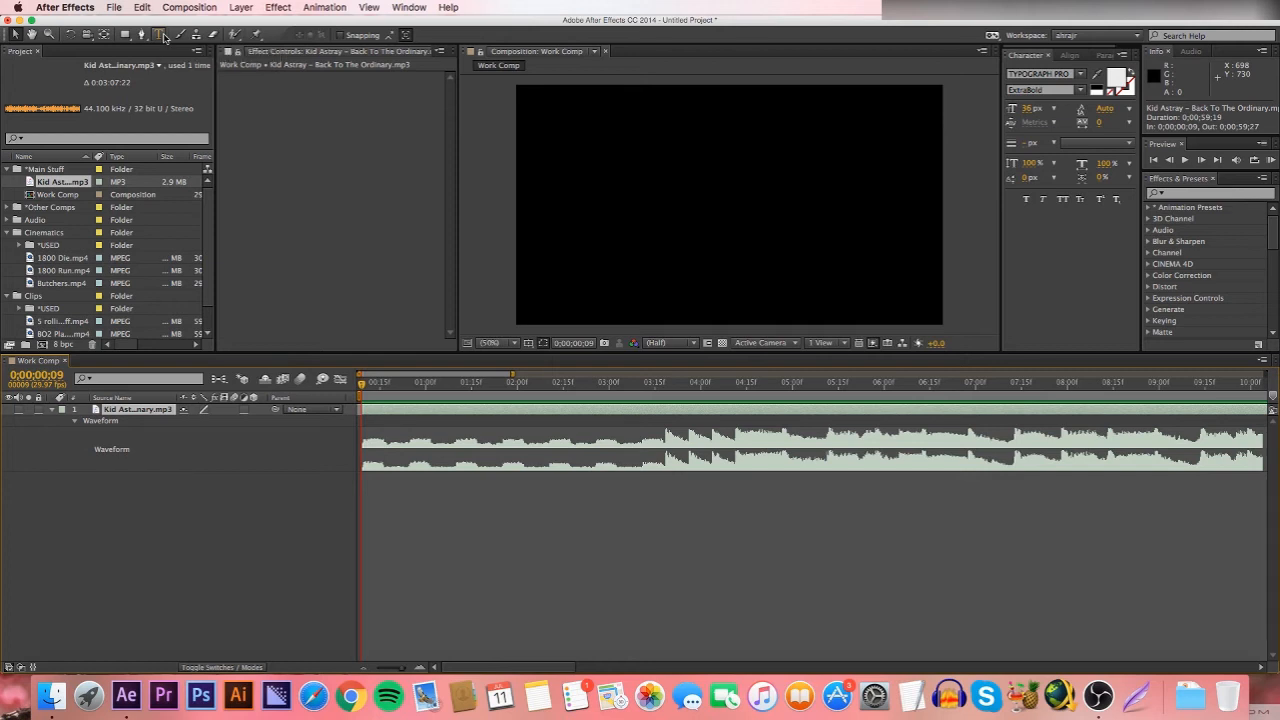
pyautogui.click(729, 203)
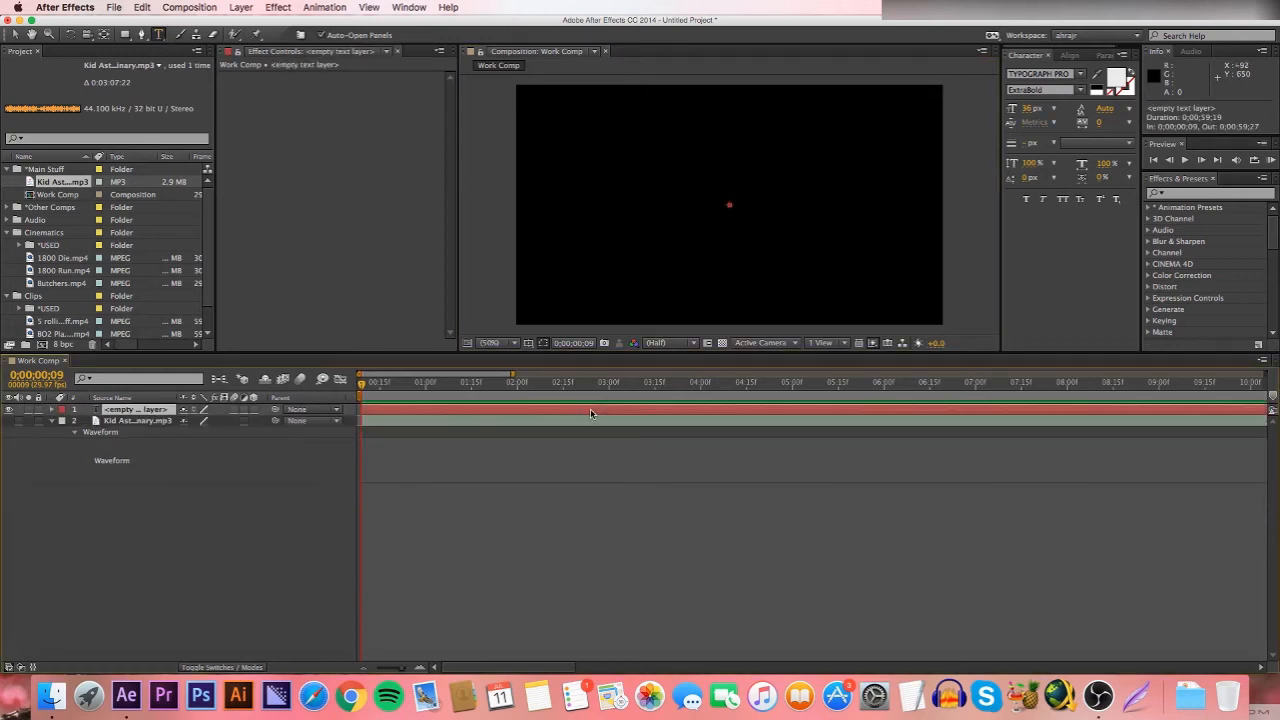
pyautogui.press('super+z')
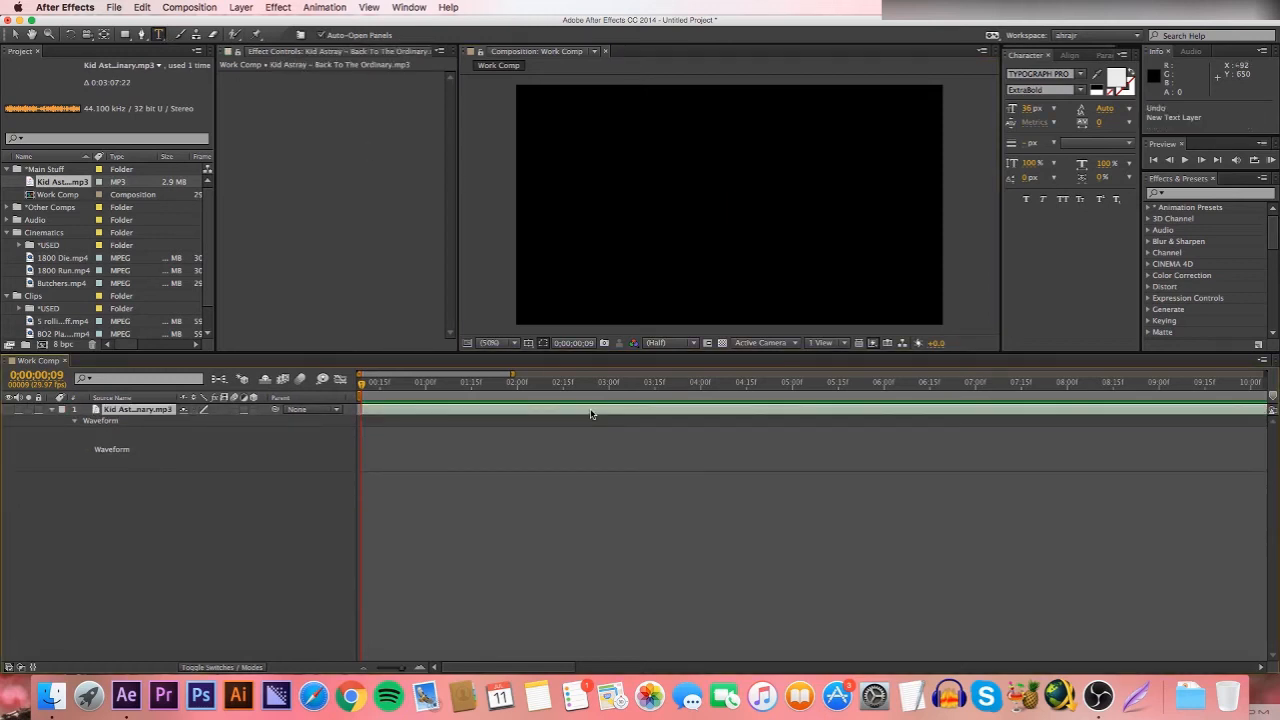
pyautogui.click(15, 35)
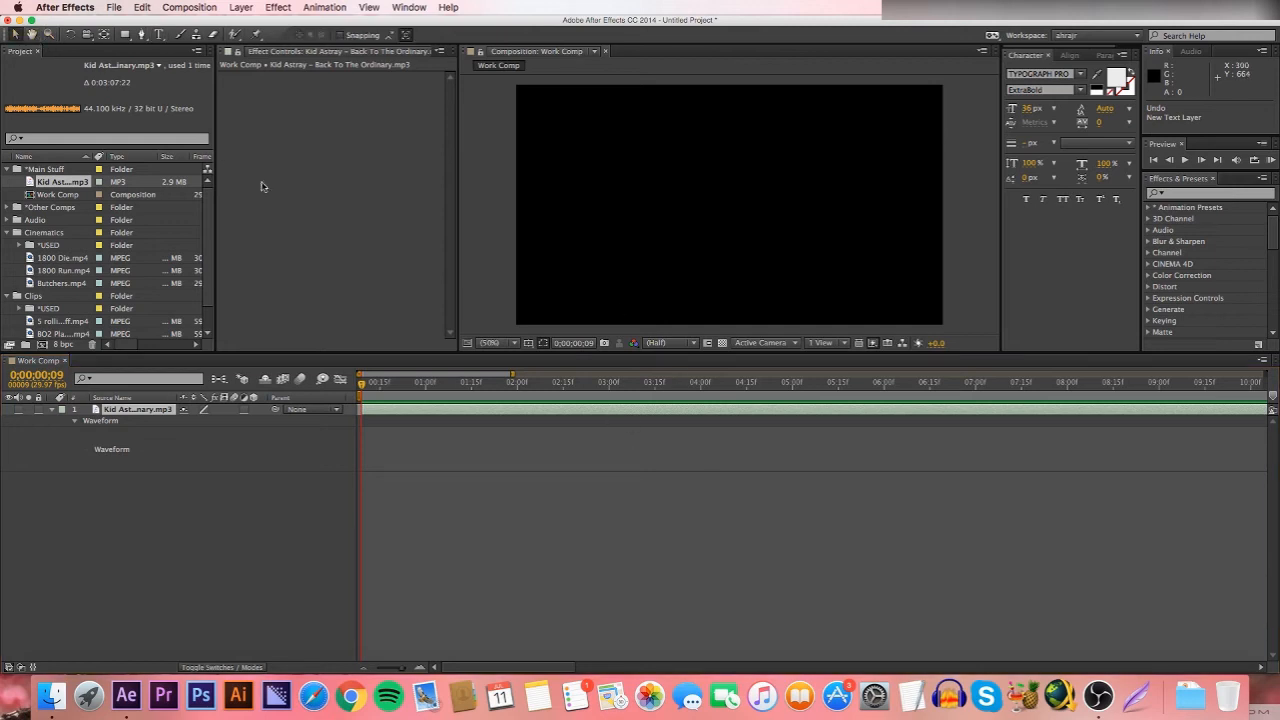
# - Create a text layer in Work Comp that reads "TSEST"
pyautogui.click(159, 37)
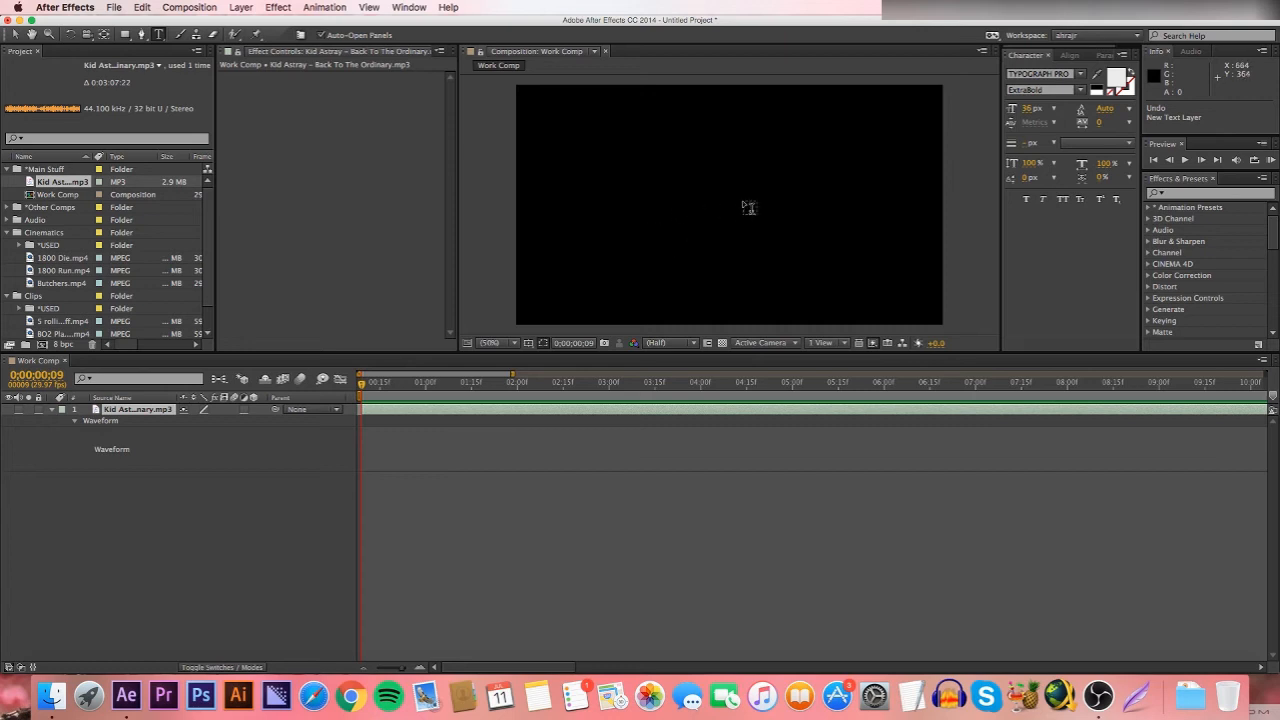
pyautogui.doubleClick(159, 37)
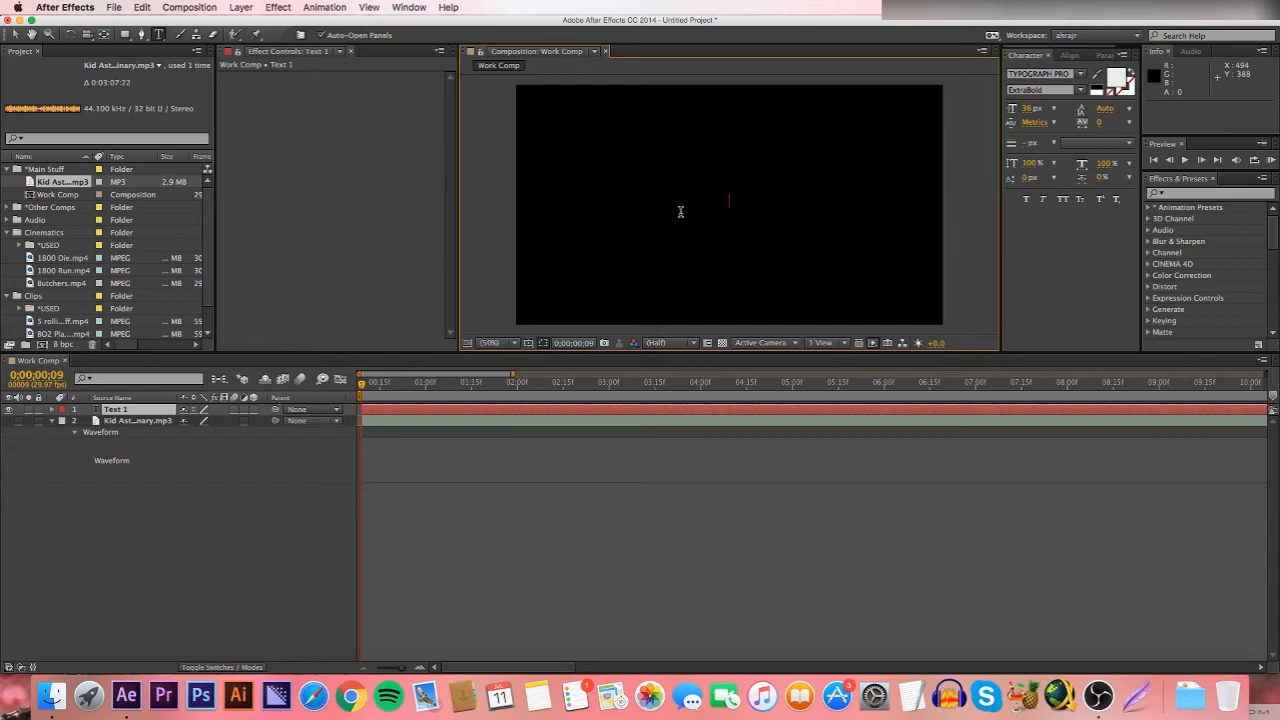
pyautogui.write('TSEST')
# - Center the TSEST text layer horizontally and vertically in the composition
pyautogui.doubleClick(728, 206)
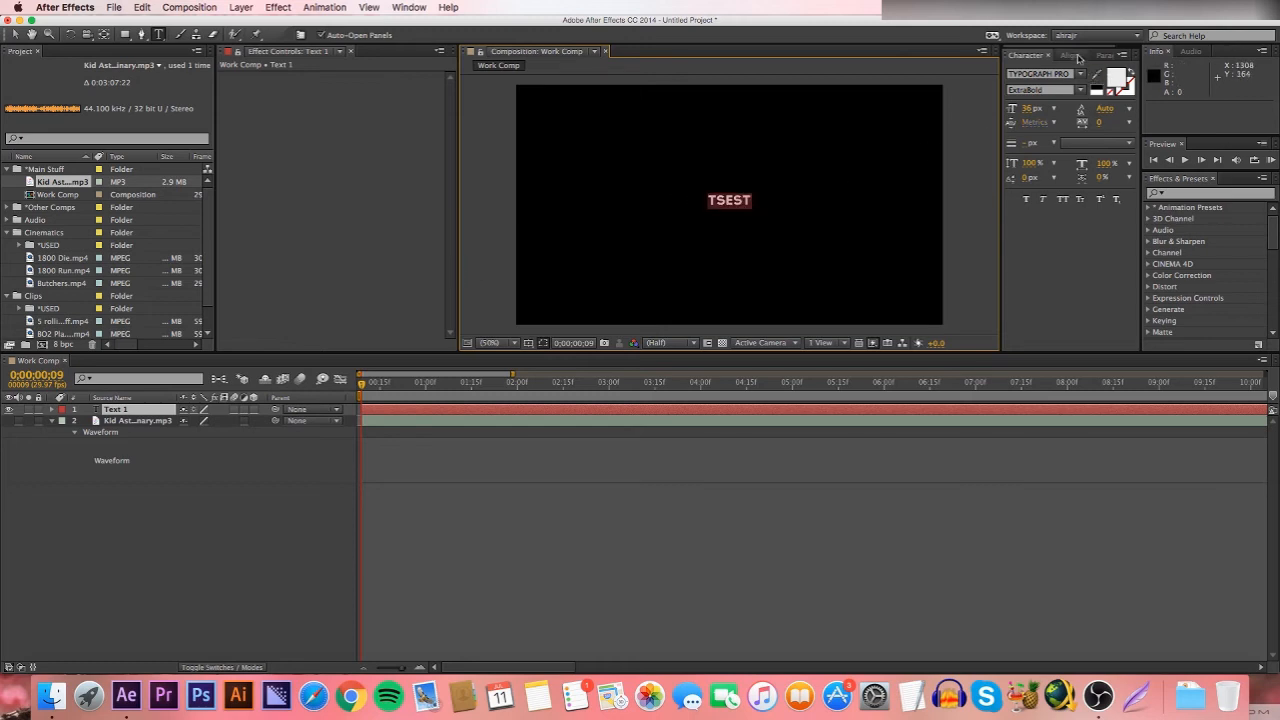
pyautogui.click(1072, 56)
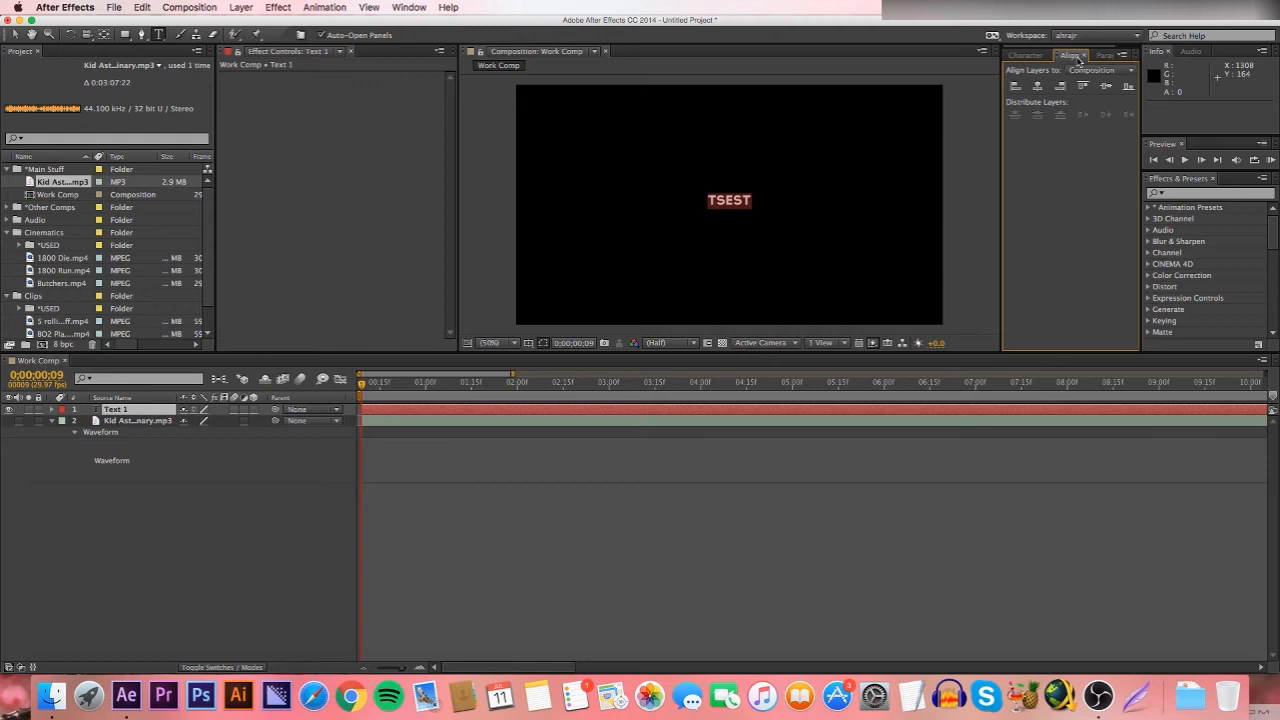
pyautogui.click(1037, 91)
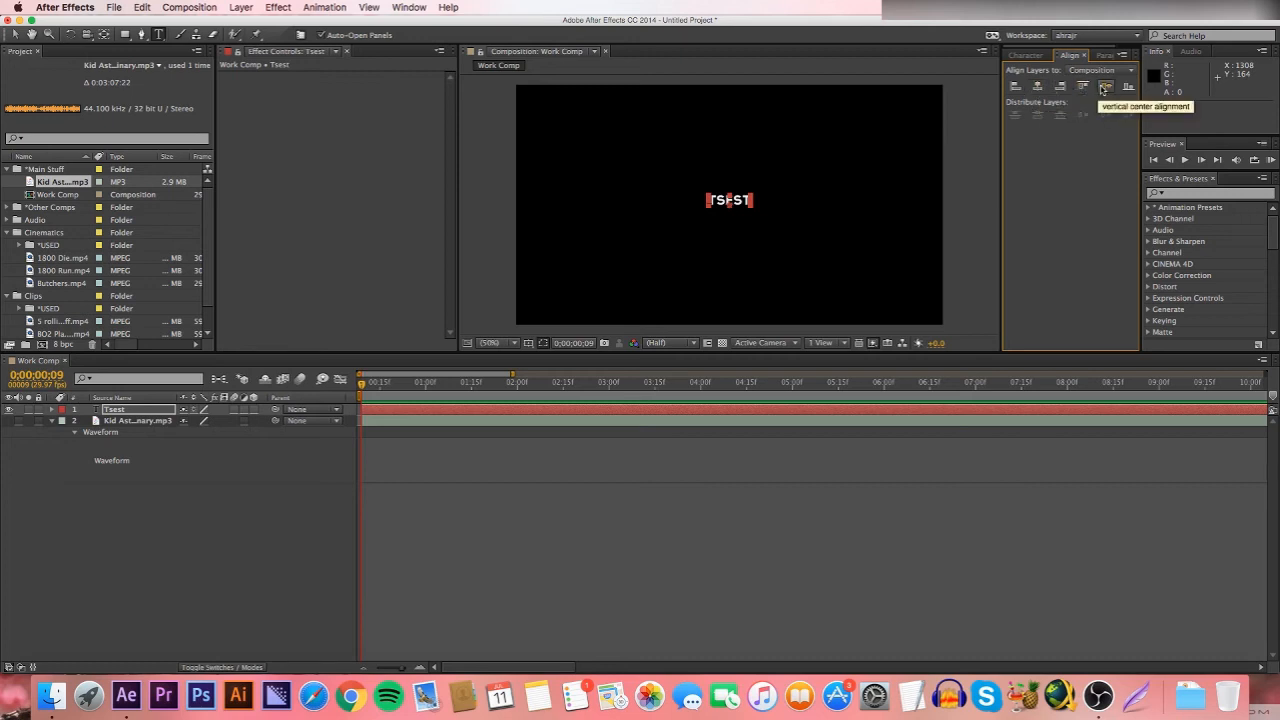
pyautogui.click(1104, 87)
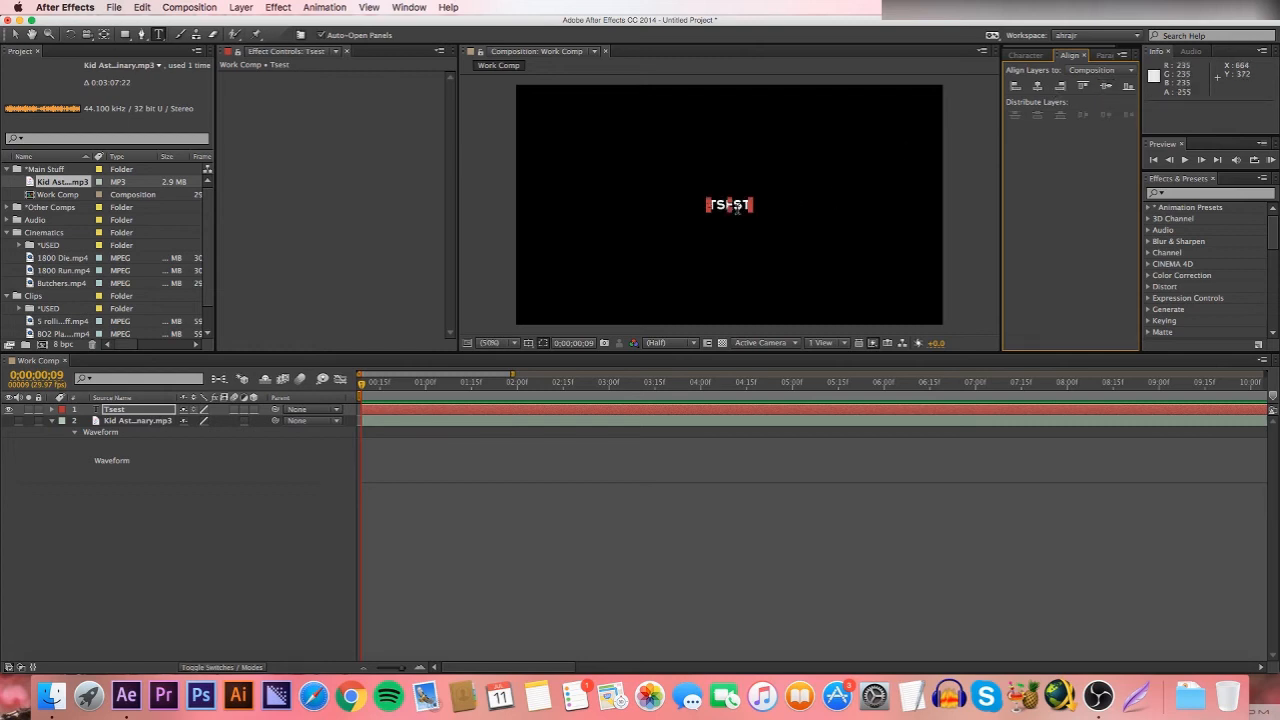
pyautogui.click(715, 422)
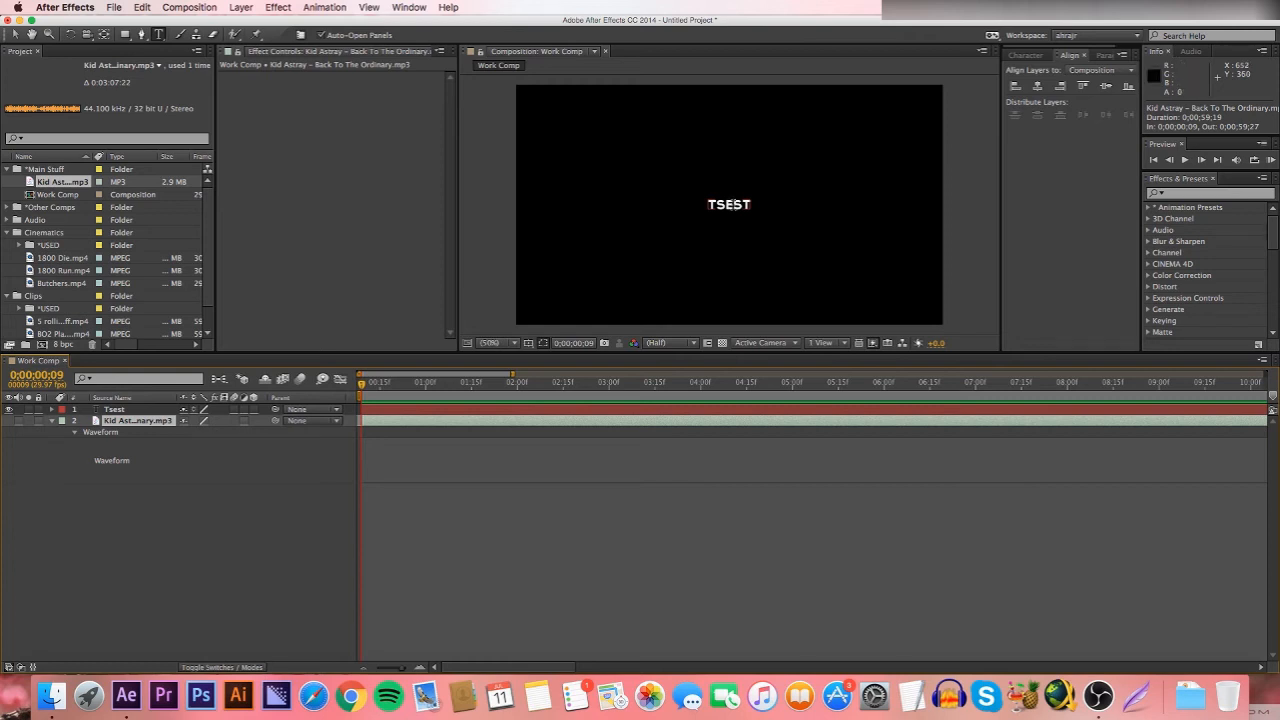
# - Set the TSEST text's font size to 100 px and return to the Selection tool
pyautogui.click(734, 205)
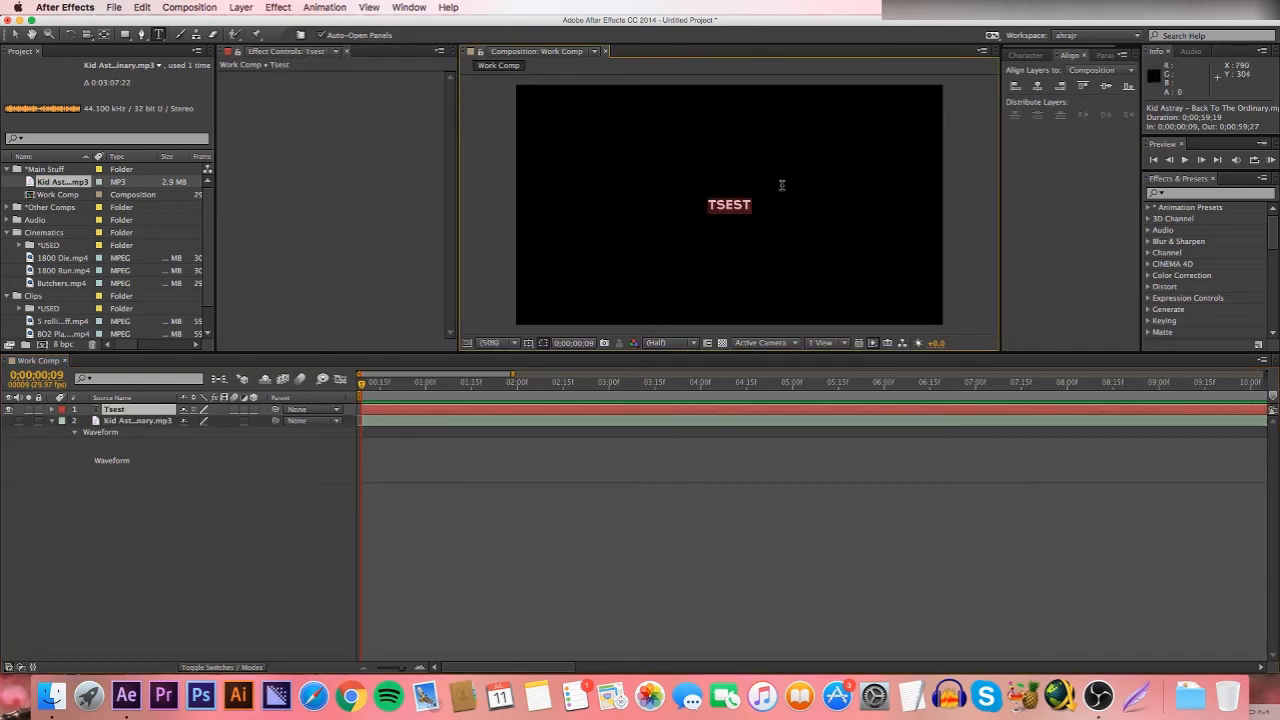
pyautogui.click(1025, 55)
pyautogui.click(1029, 108)
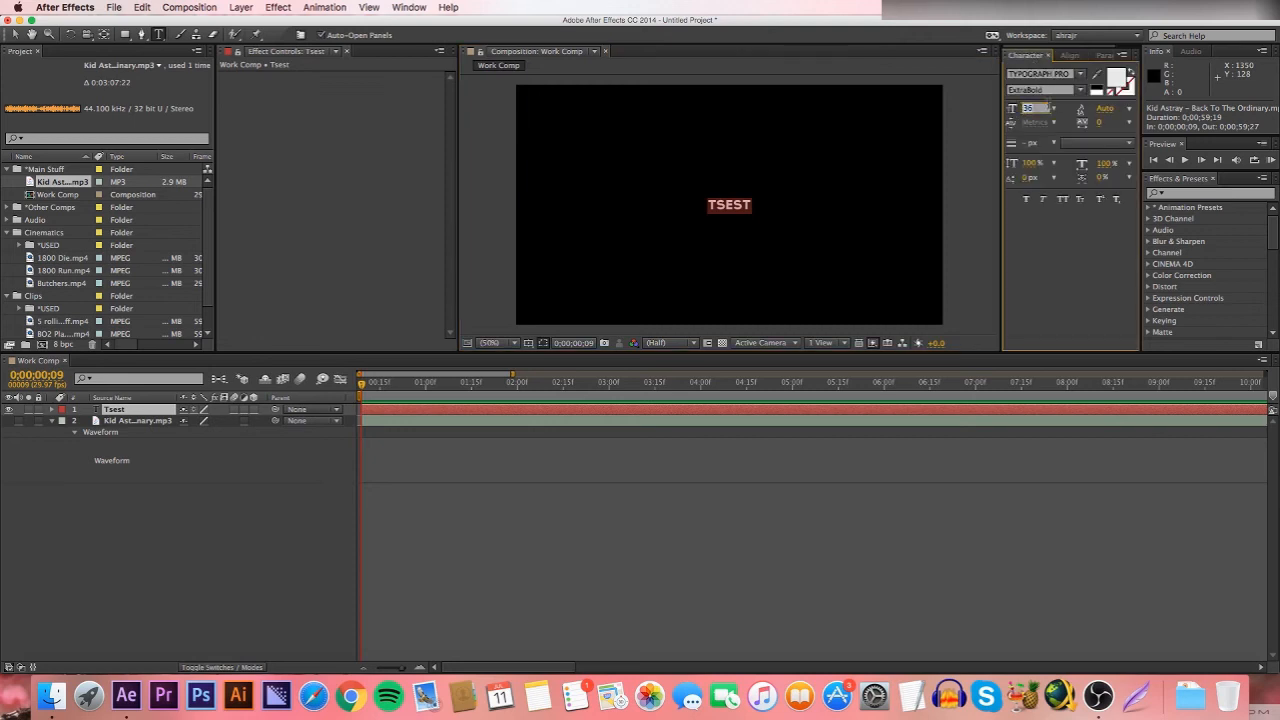
pyautogui.write('100')
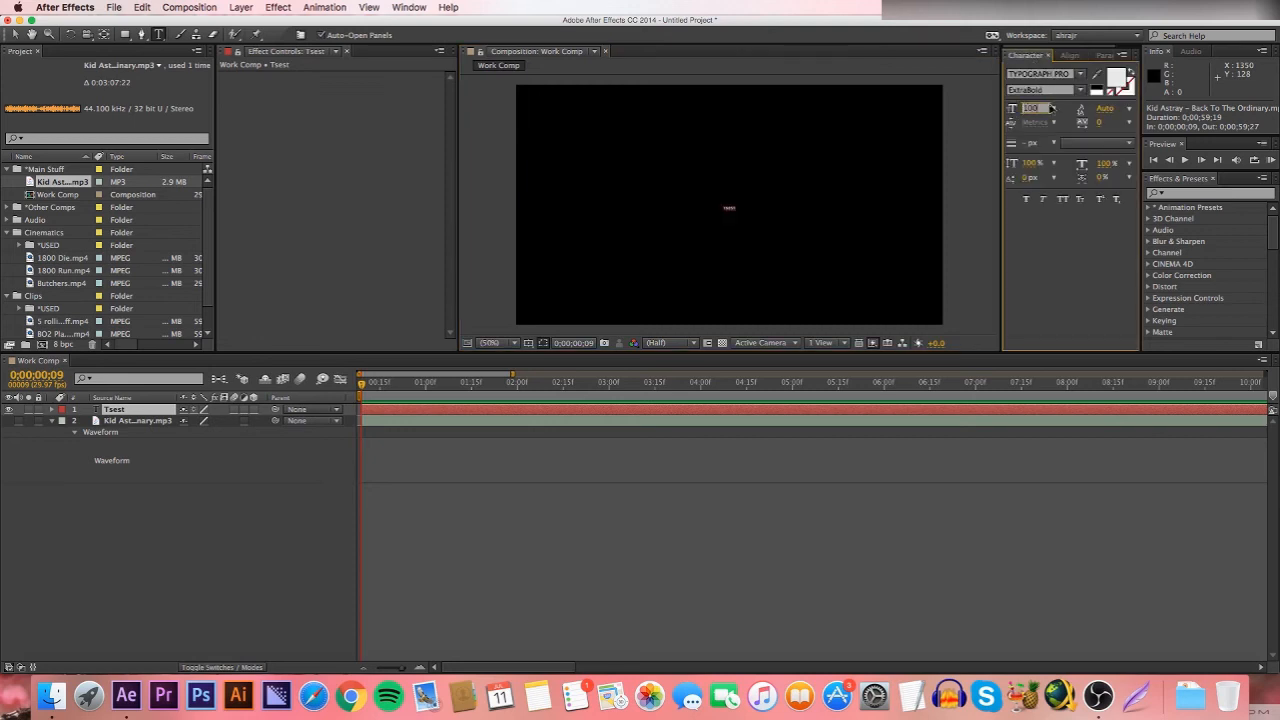
pyautogui.click(740, 218)
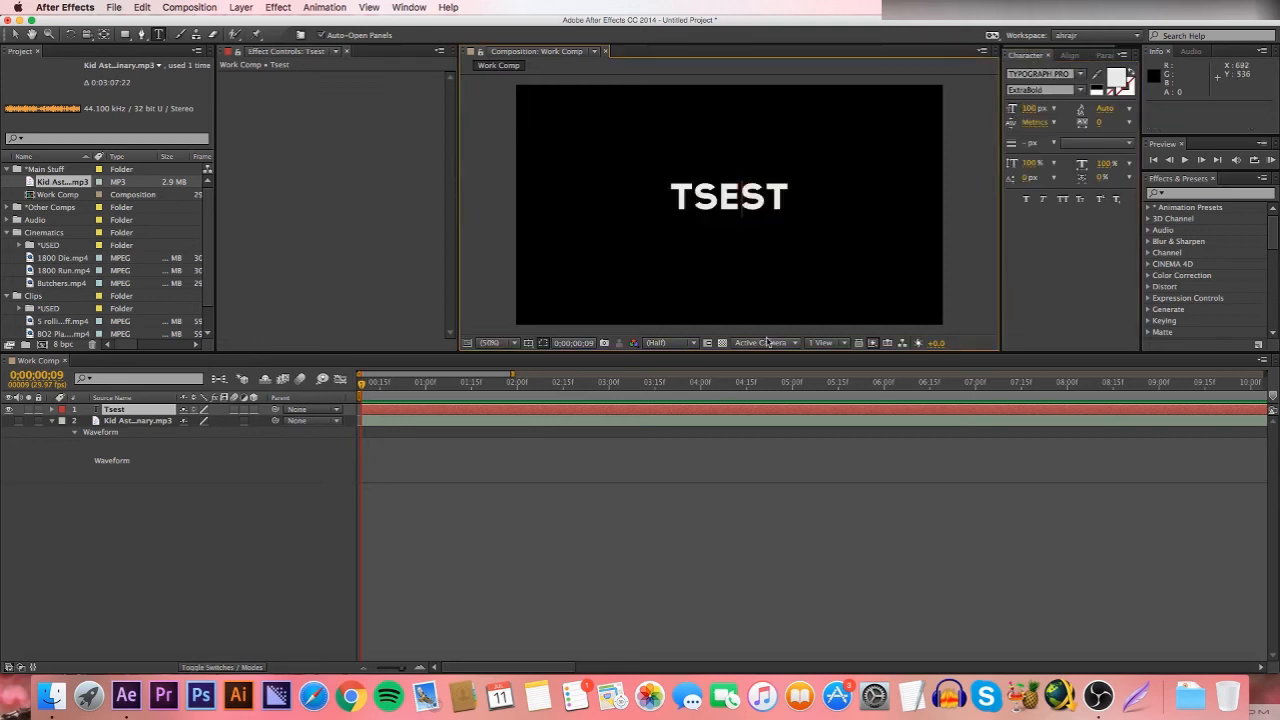
pyautogui.click(753, 429)
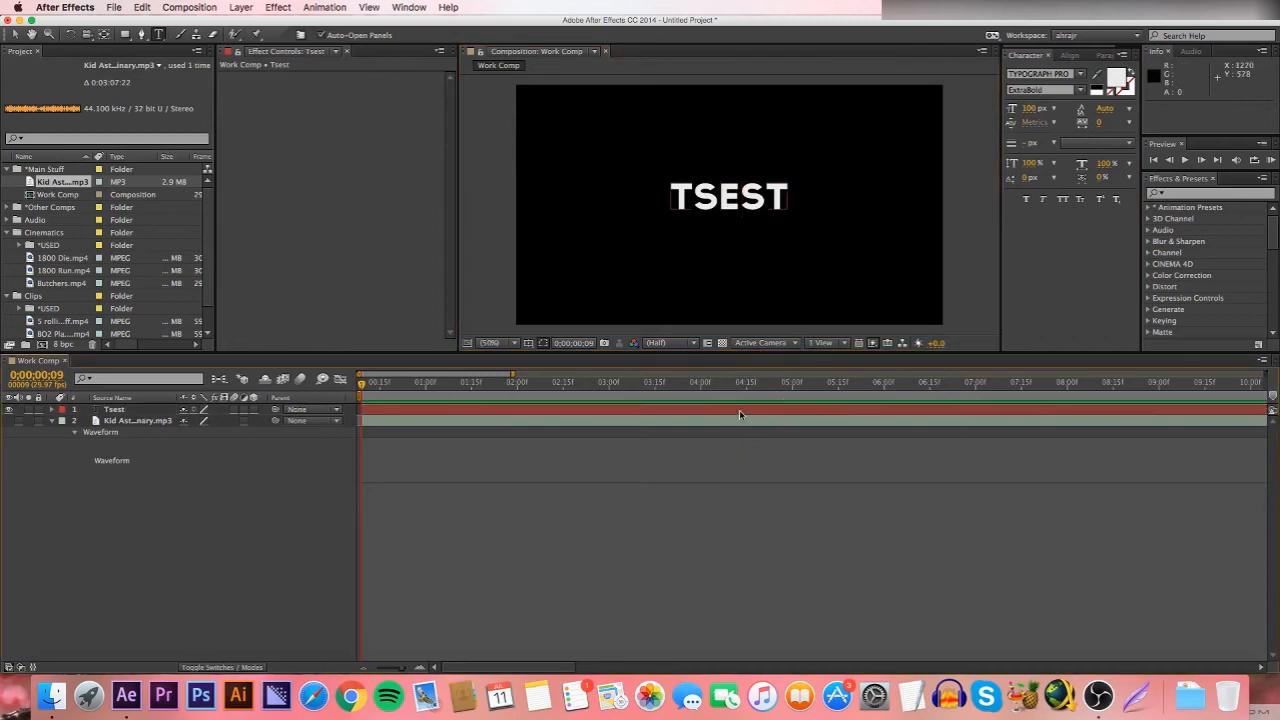
pyautogui.click(17, 35)
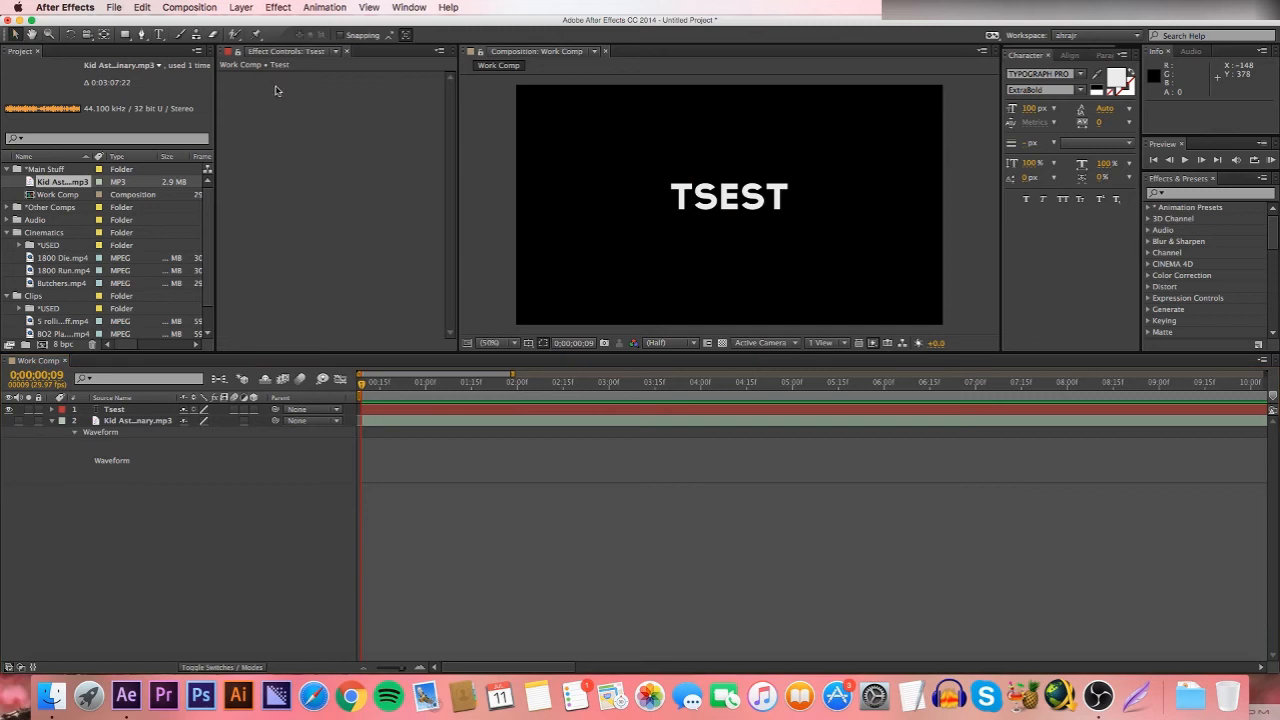
# - Reveal the TSEST layer's Scale property and enable its keyframing with a 100% keyframe at 0;00;00;09
pyautogui.click(577, 410)
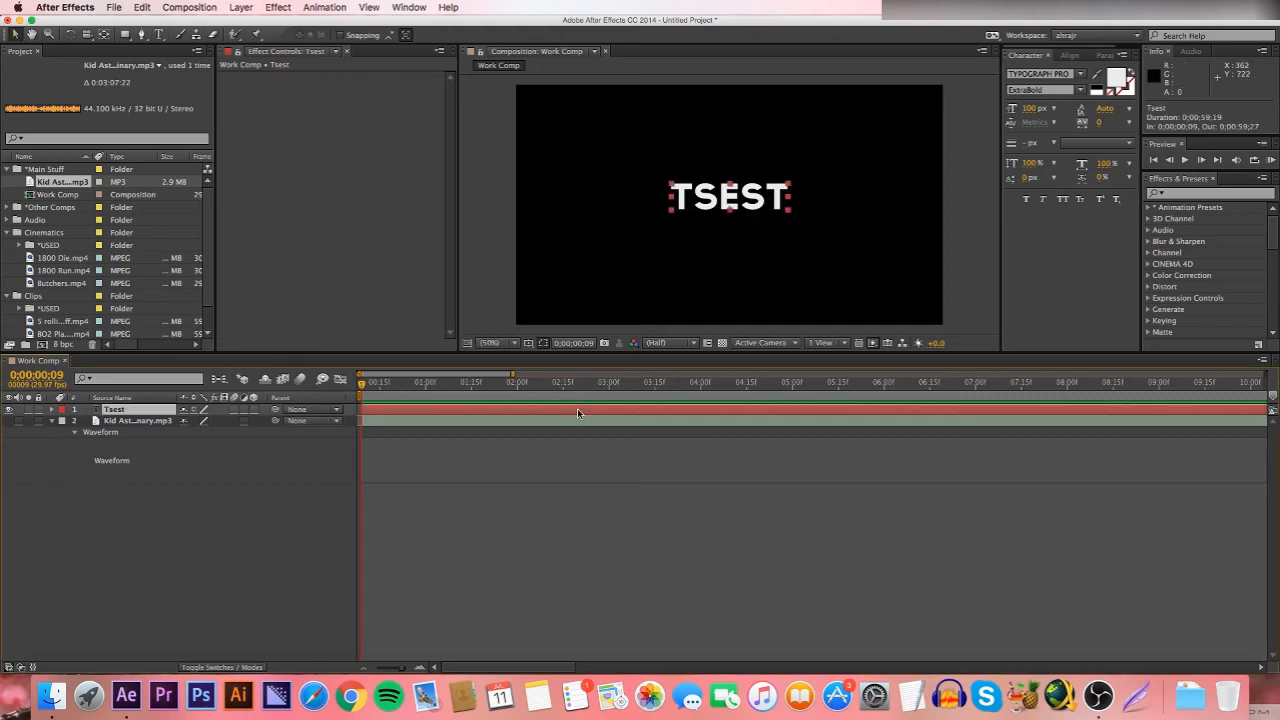
pyautogui.click(419, 429)
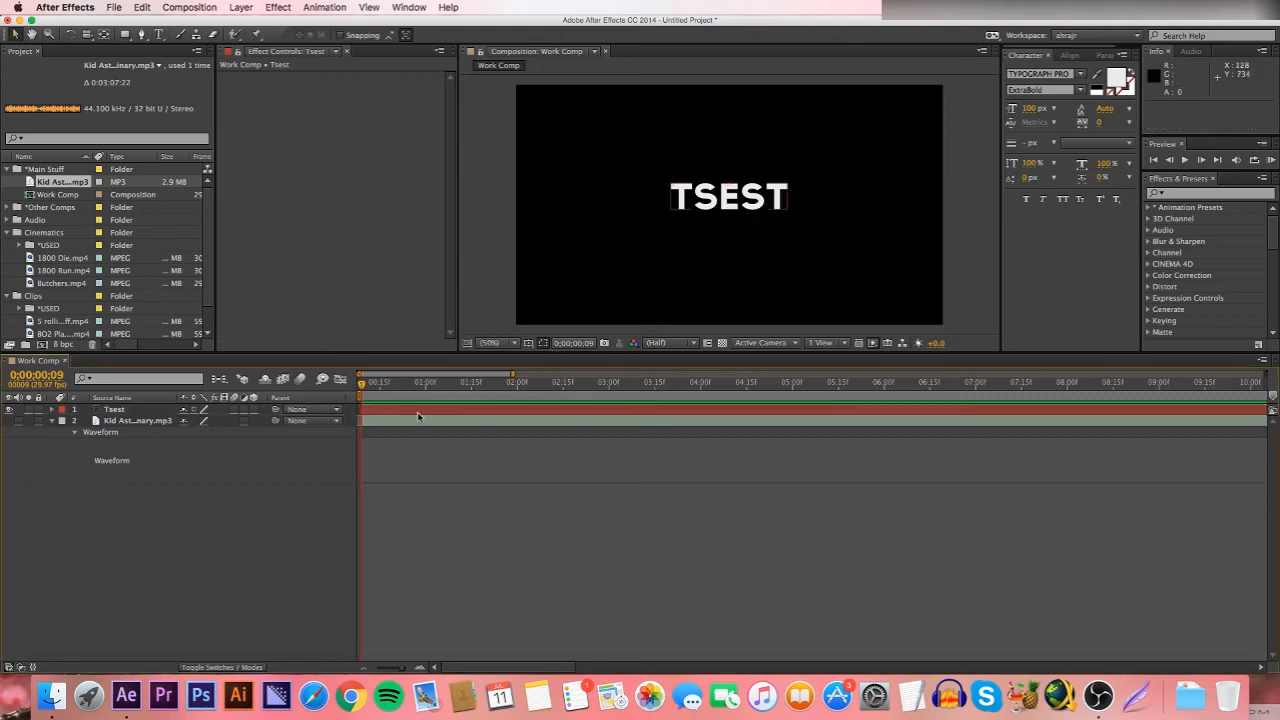
pyautogui.click(419, 411)
pyautogui.press('s')
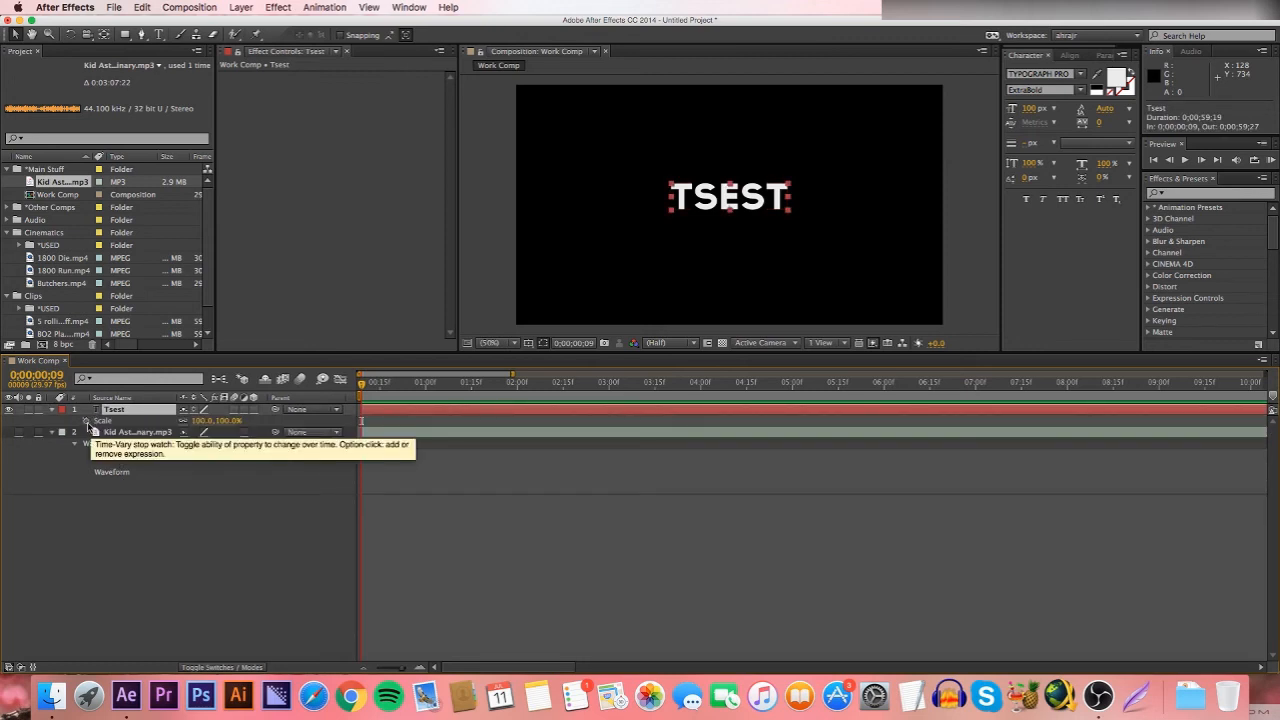
pyautogui.click(86, 421)
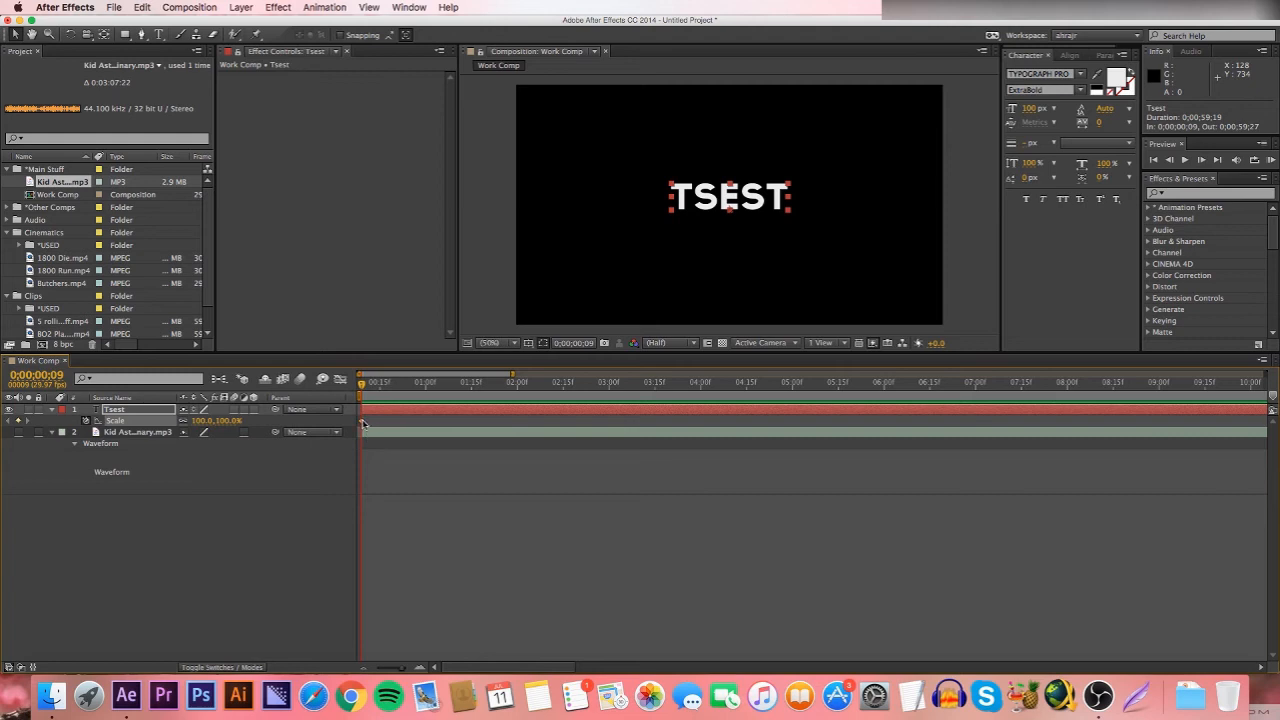
pyautogui.moveTo(362, 423)
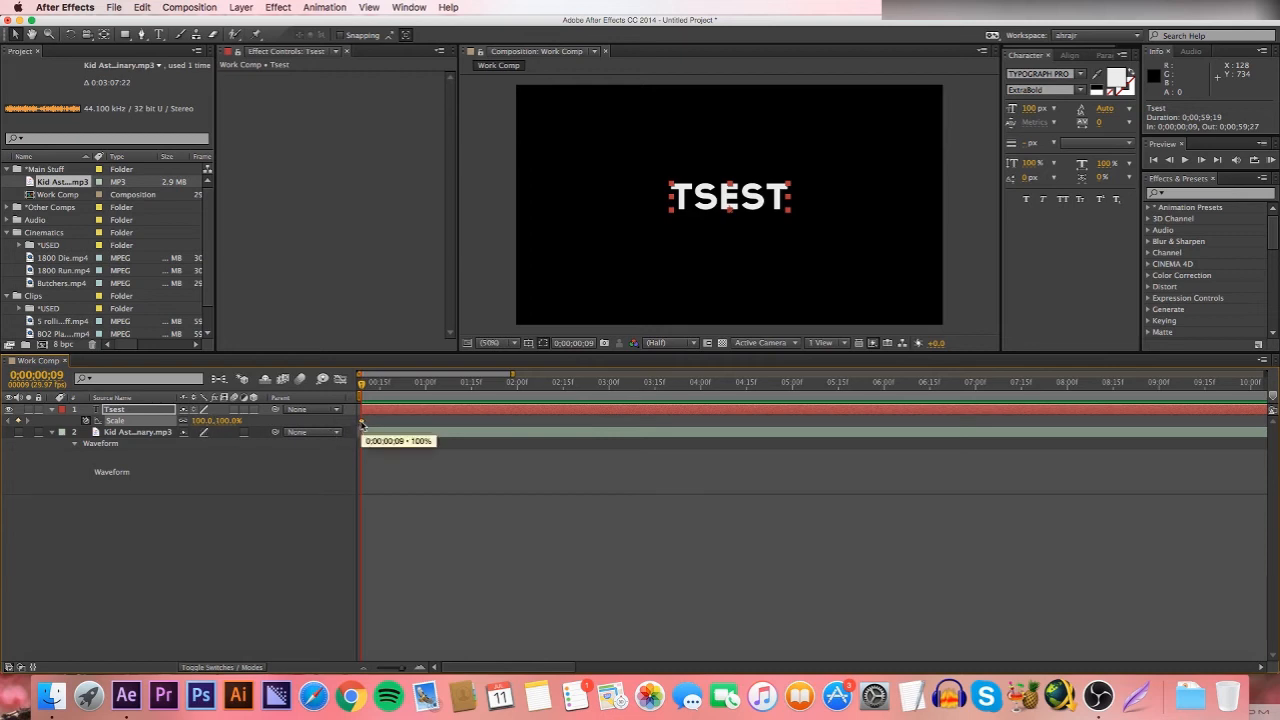
# - Try scaling the TSEST text to 210% without keyframes, check it at 0;00;01;08, and undo the scale change
pyautogui.moveTo(196, 420); pyautogui.dragTo(304, 452)
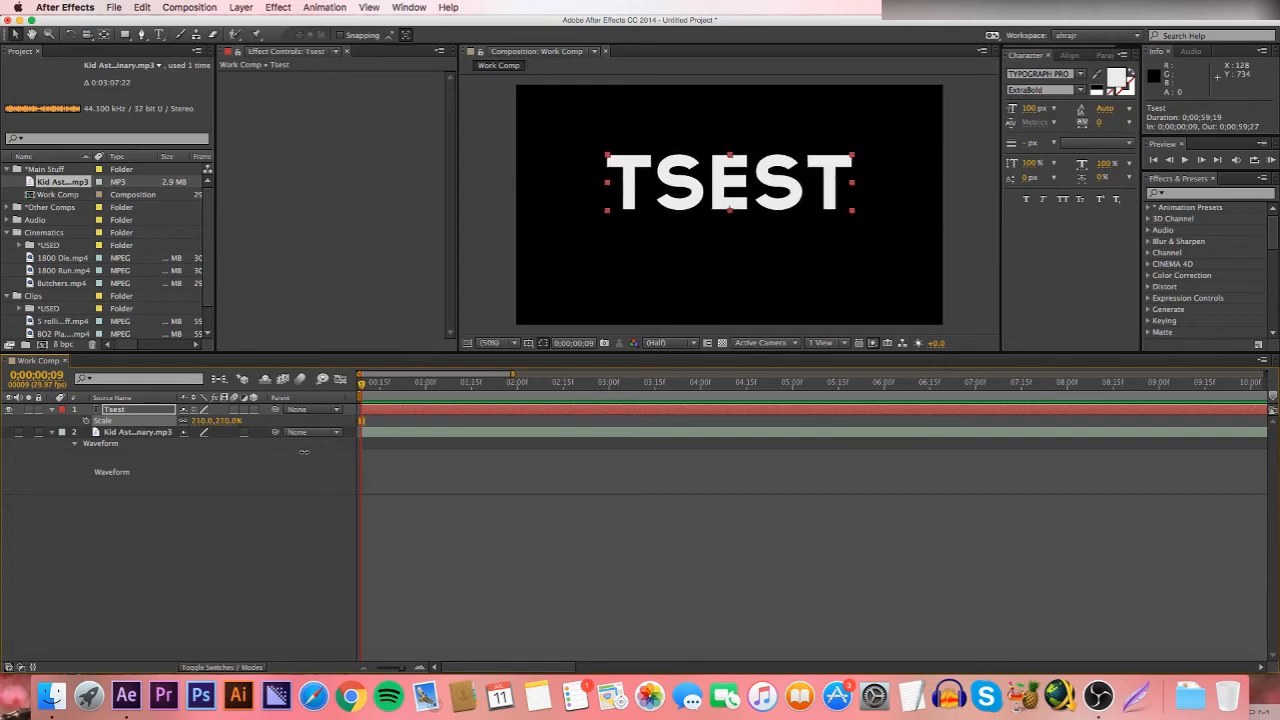
pyautogui.moveTo(434, 385); pyautogui.dragTo(450, 388)
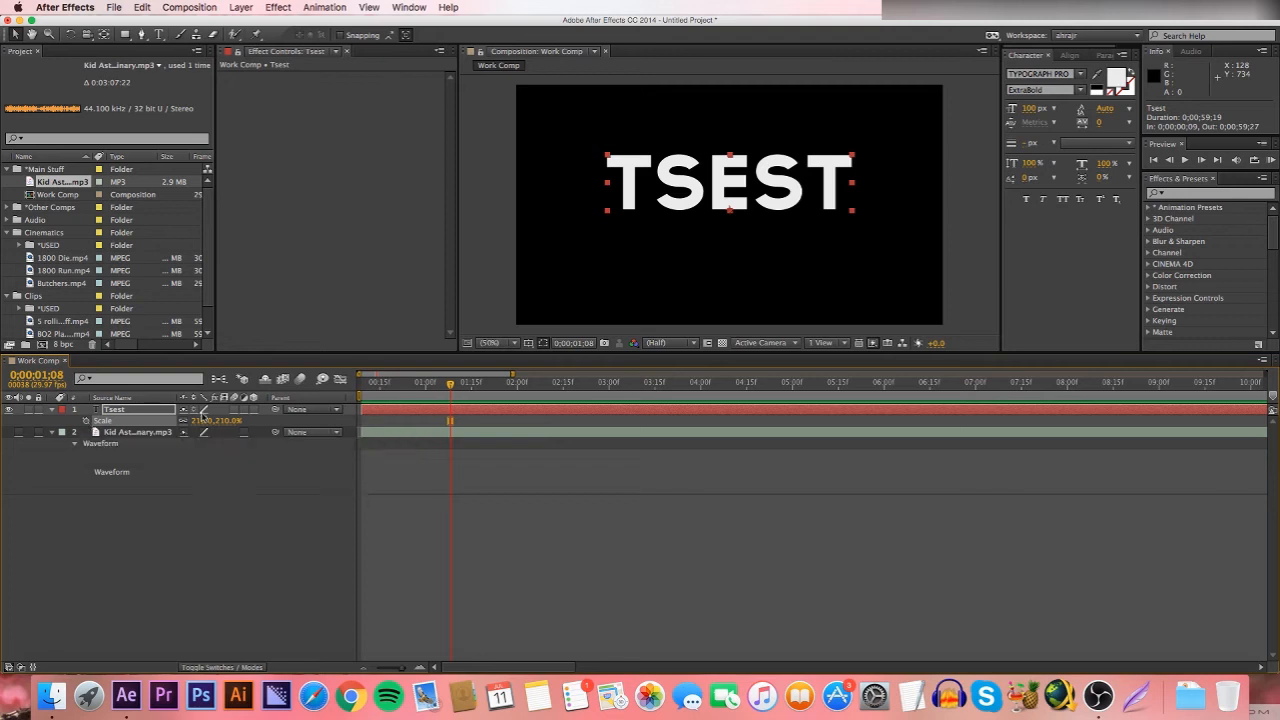
pyautogui.press('Home')
pyautogui.press('super+z')
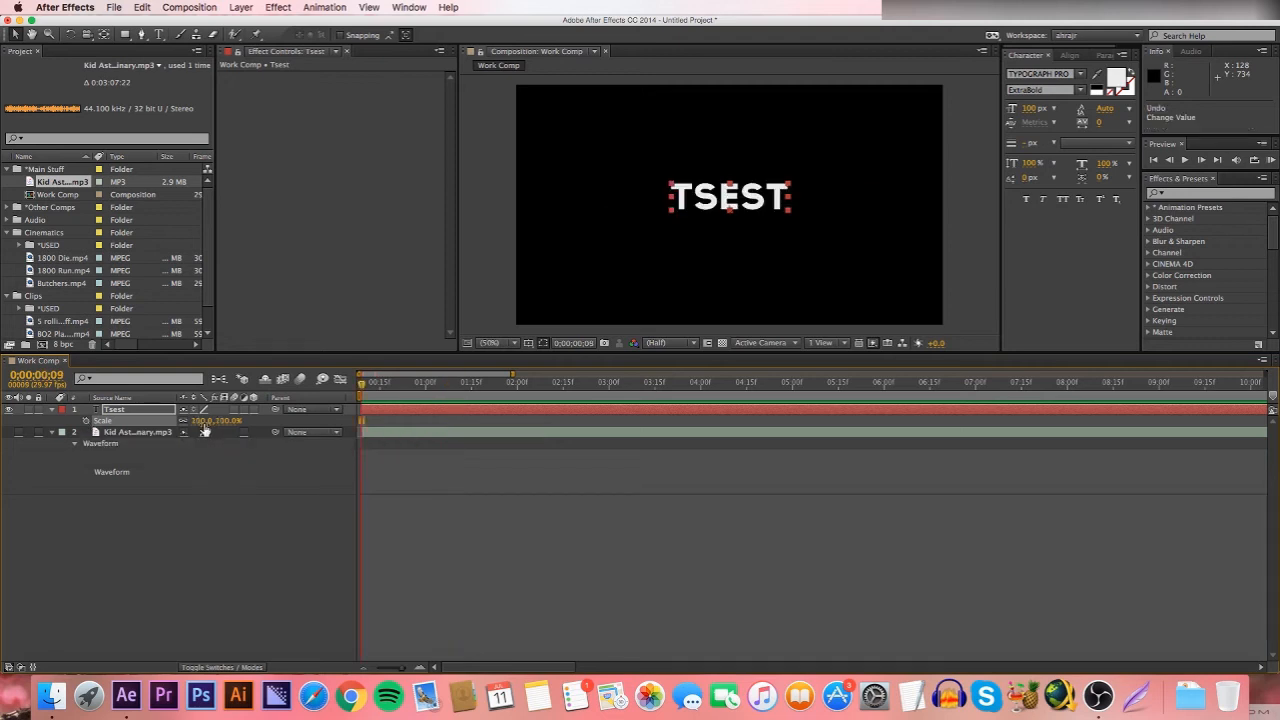
# - Turn Scale keyframing back on for the TSEST layer at 0;00;00;09 and move the current time to 0;00;00;19
pyautogui.click(86, 421)
pyautogui.click(108, 421)
pyautogui.moveTo(362, 383); pyautogui.dragTo(446, 385)
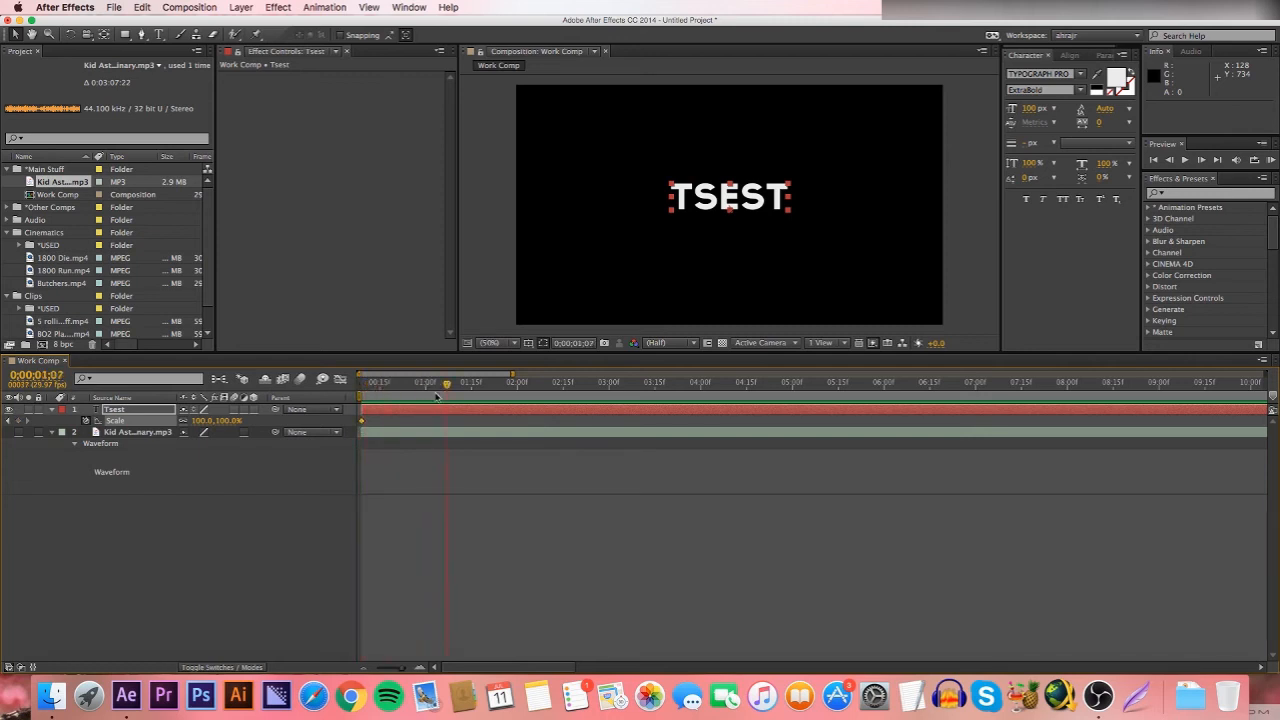
pyautogui.click(362, 388)
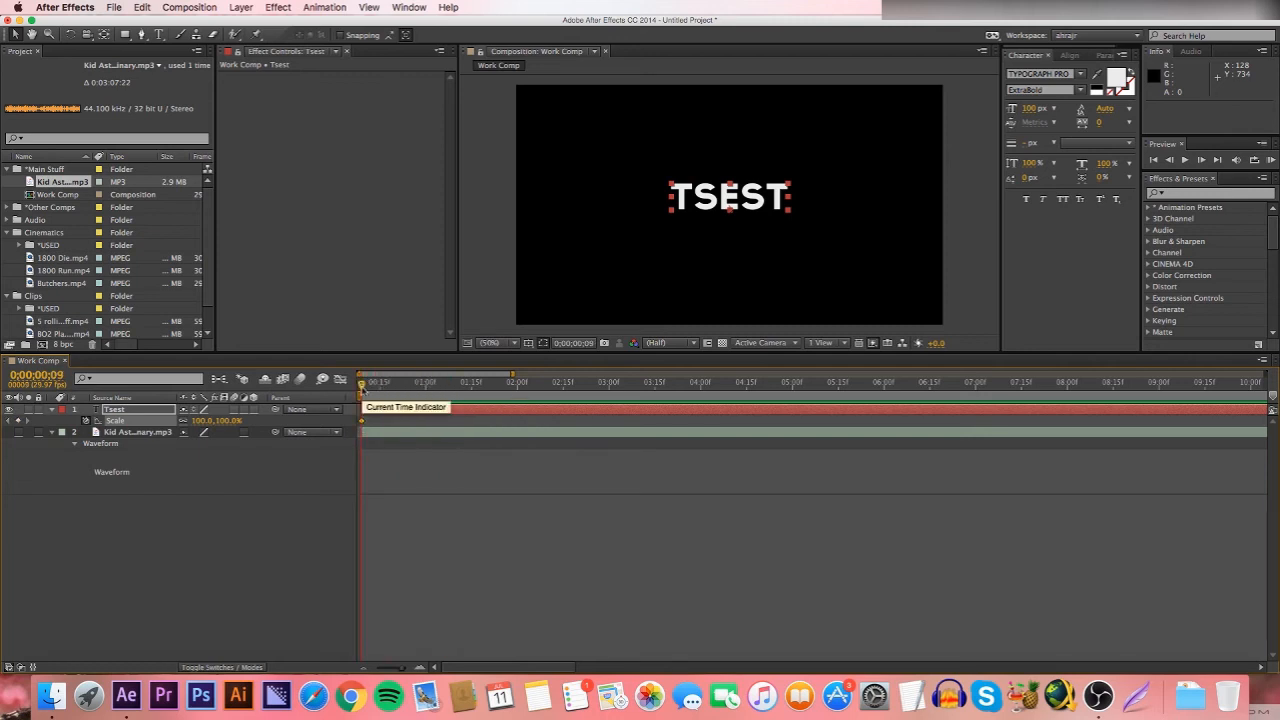
pyautogui.moveTo(362, 388); pyautogui.dragTo(392, 386)
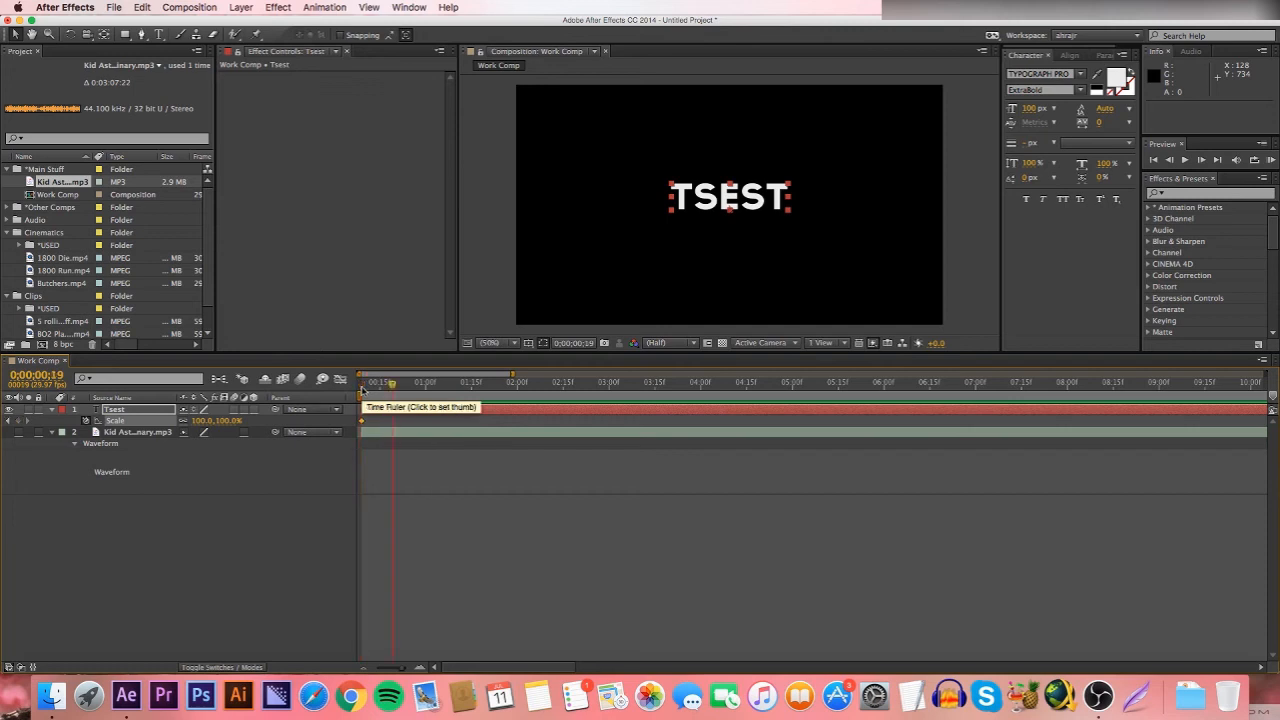
# - Set the TSEST layer's scale to 200% at 0;00;00;19 and scrub through the animation from 0;00;00;09
pyautogui.click(204, 422)
pyautogui.write('200')
pyautogui.press('Return')
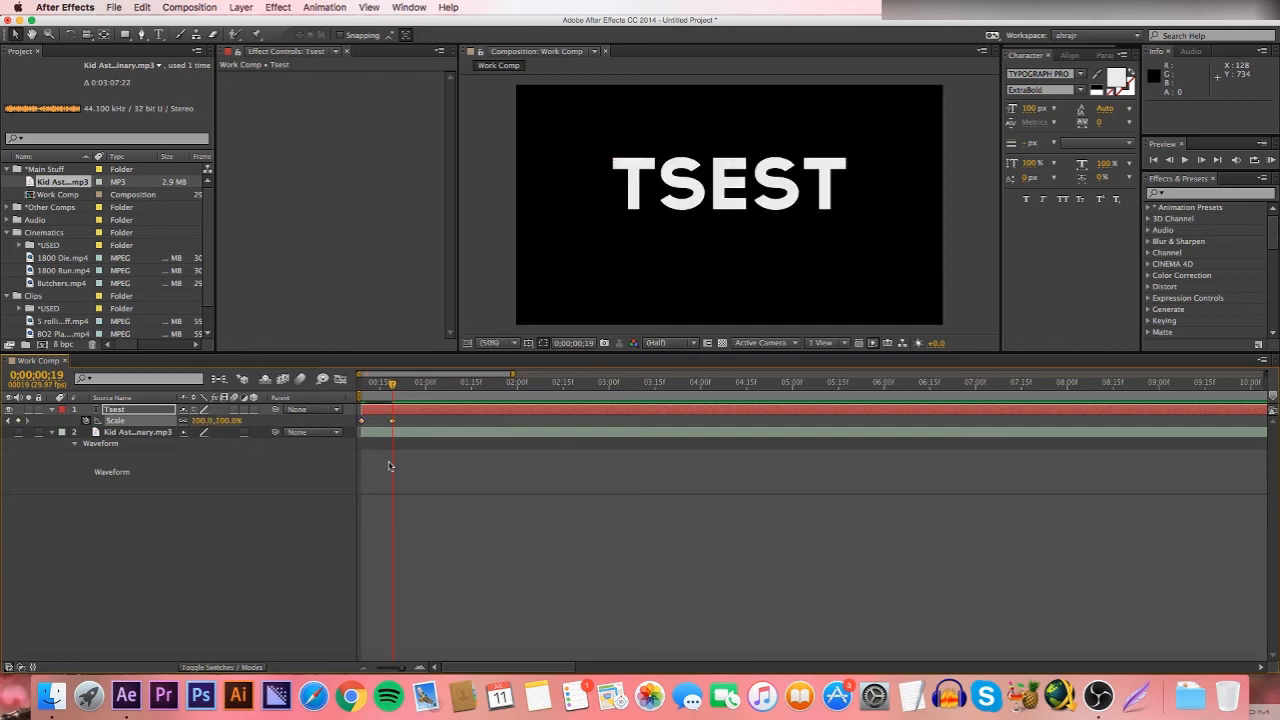
pyautogui.click(390, 466)
pyautogui.click(362, 386)
pyautogui.moveTo(364, 386); pyautogui.dragTo(393, 403)
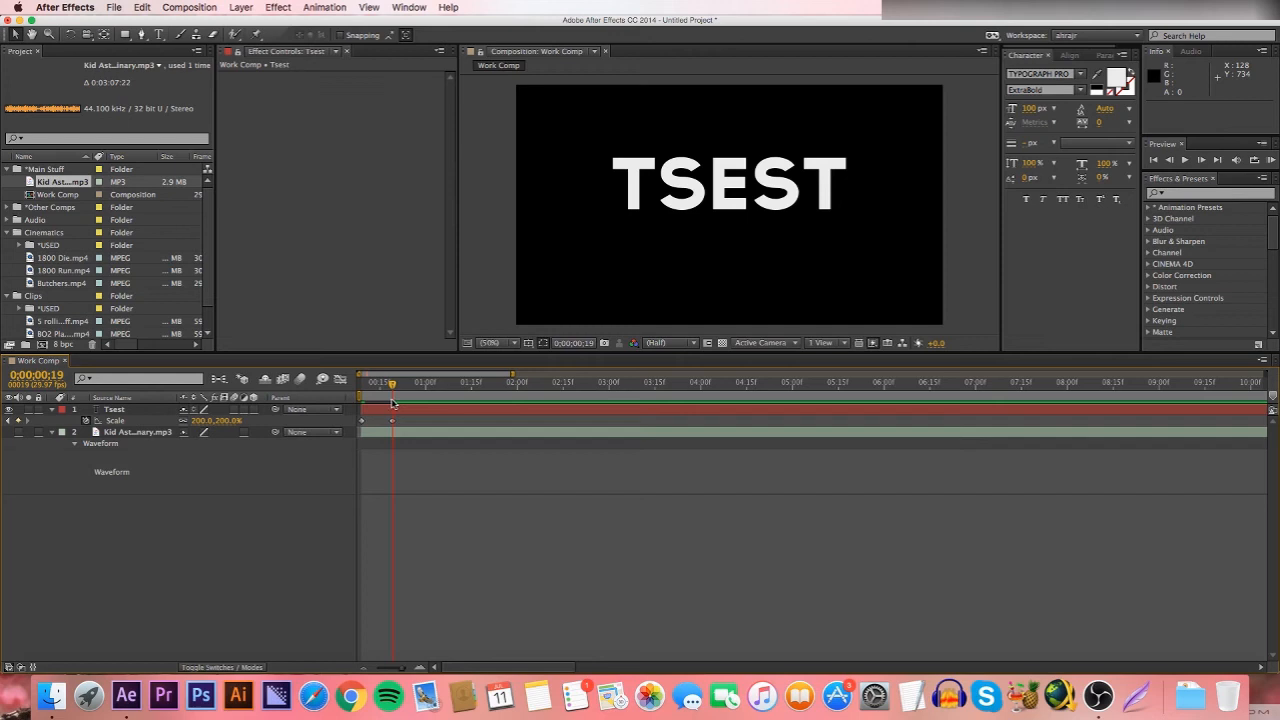
# - Try moving the 200% Scale keyframe out to 0;00;02;18 and scrub through the slower animation
pyautogui.click(392, 421)
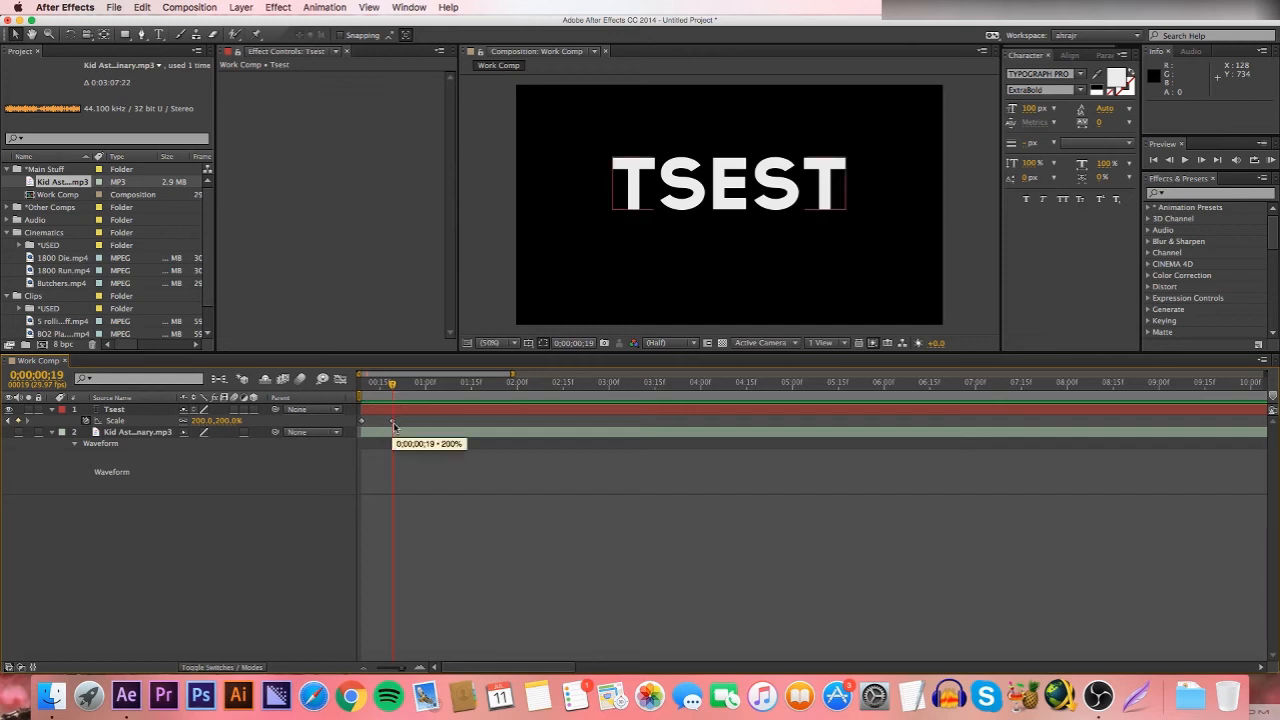
pyautogui.moveTo(393, 421); pyautogui.dragTo(572, 421)
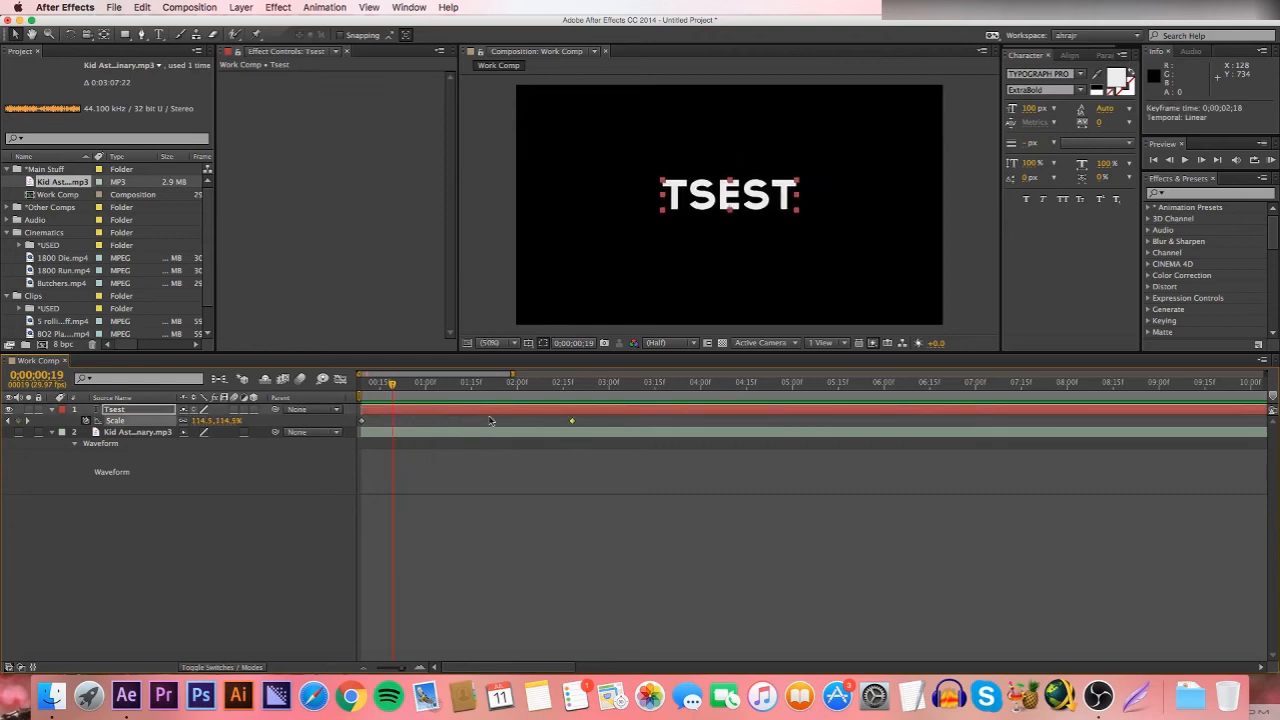
pyautogui.moveTo(393, 385); pyautogui.dragTo(575, 433)
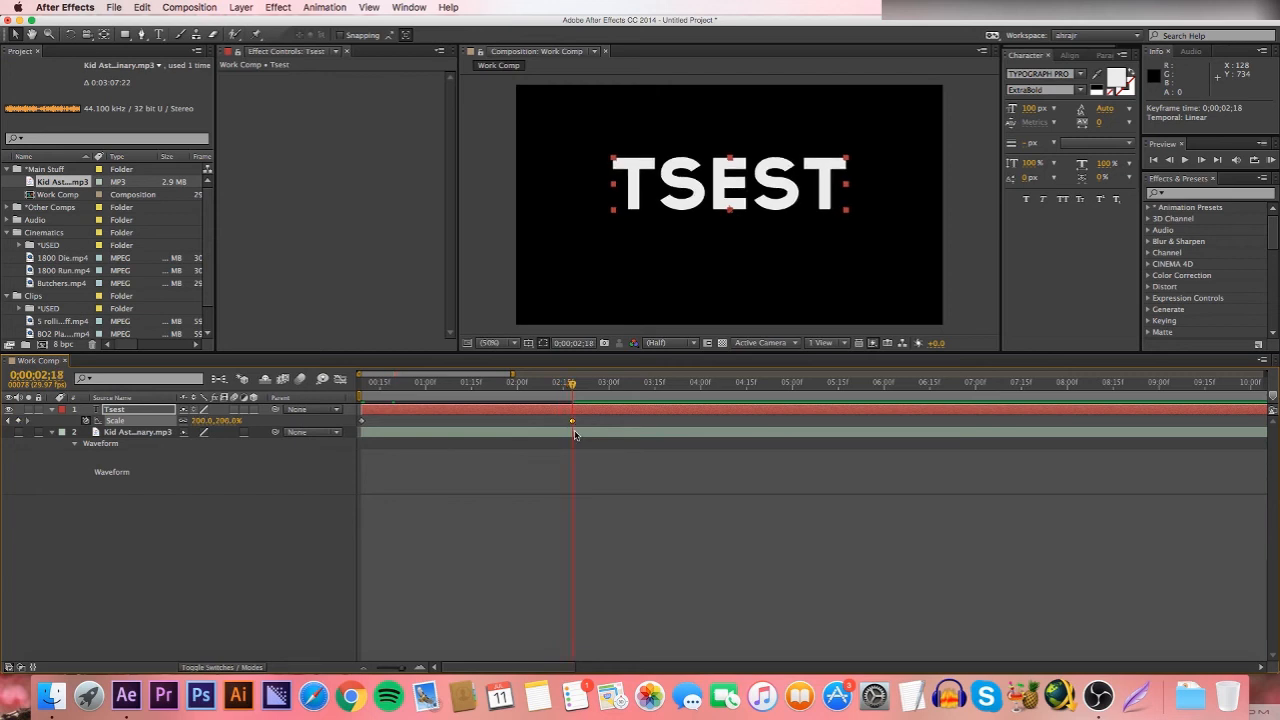
# - Place the TSEST layer's 200% Scale keyframe at 0;00;00;29 with the current time on it
pyautogui.moveTo(398, 385); pyautogui.dragTo(413, 426)
pyautogui.press('j')
pyautogui.press('j')
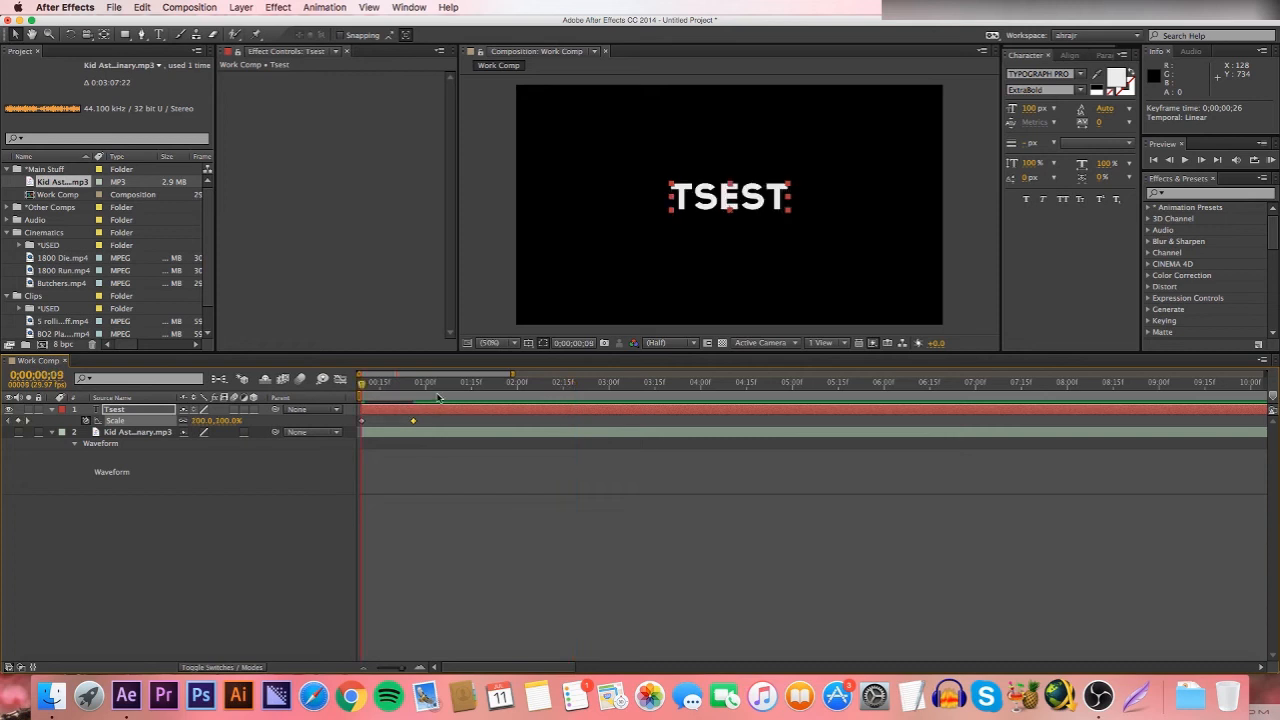
pyautogui.hotkey('shift', 'pagedown')
pyautogui.hotkey('shift', 'pagedown')
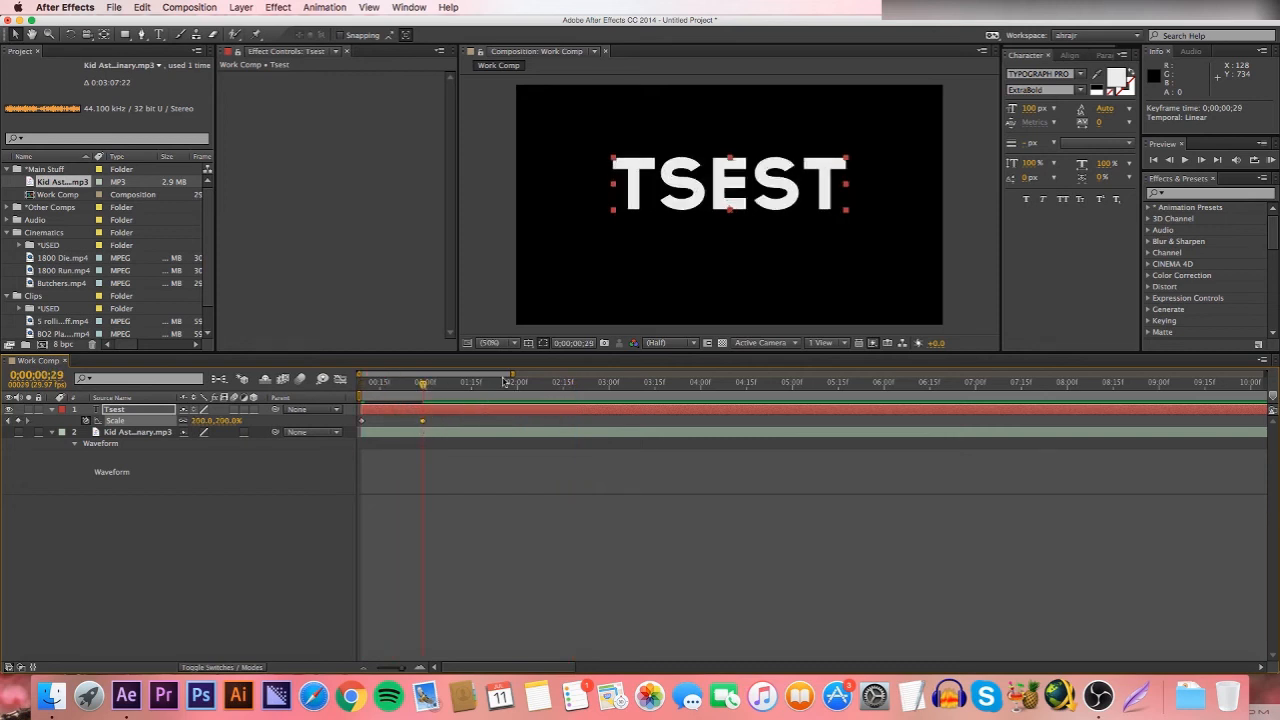
pyautogui.moveTo(514, 374); pyautogui.dragTo(422, 374)
# - Try applying Easy Ease to both TSEST Scale keyframes and undo it
pyautogui.click(533, 457)
pyautogui.moveTo(453, 441); pyautogui.dragTo(421, 432)
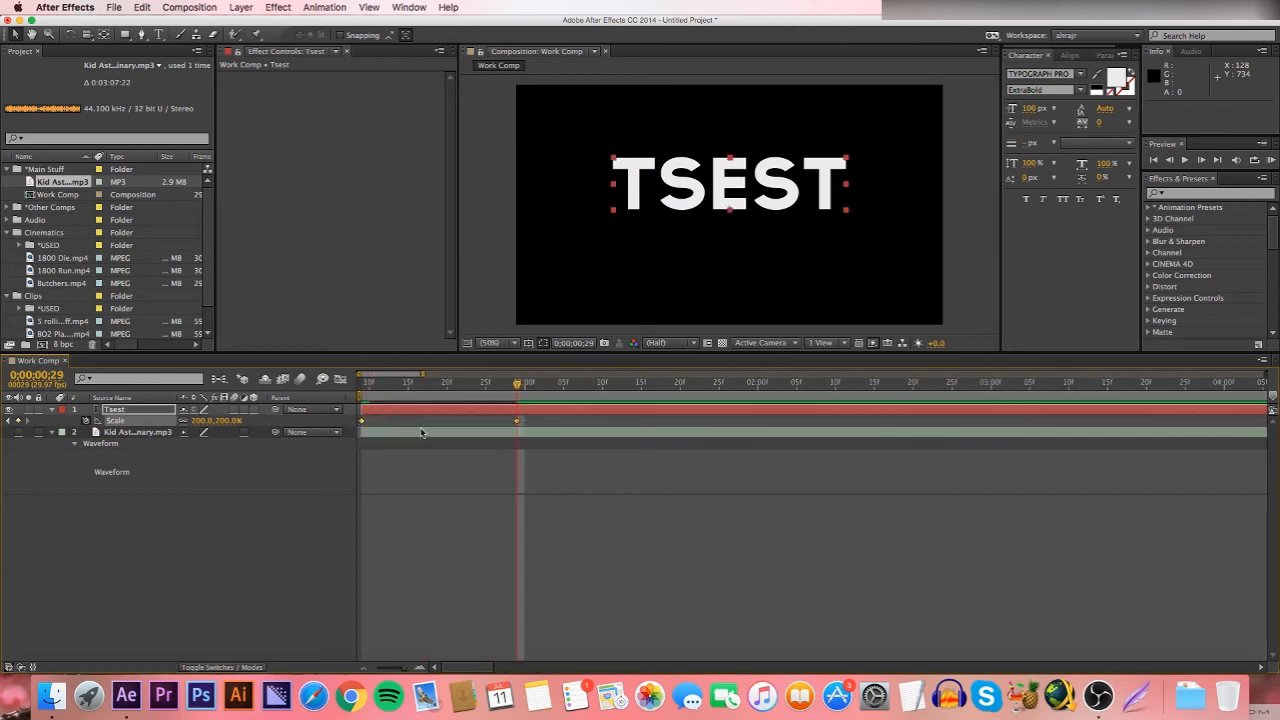
pyautogui.click(425, 425)
pyautogui.click(122, 422)
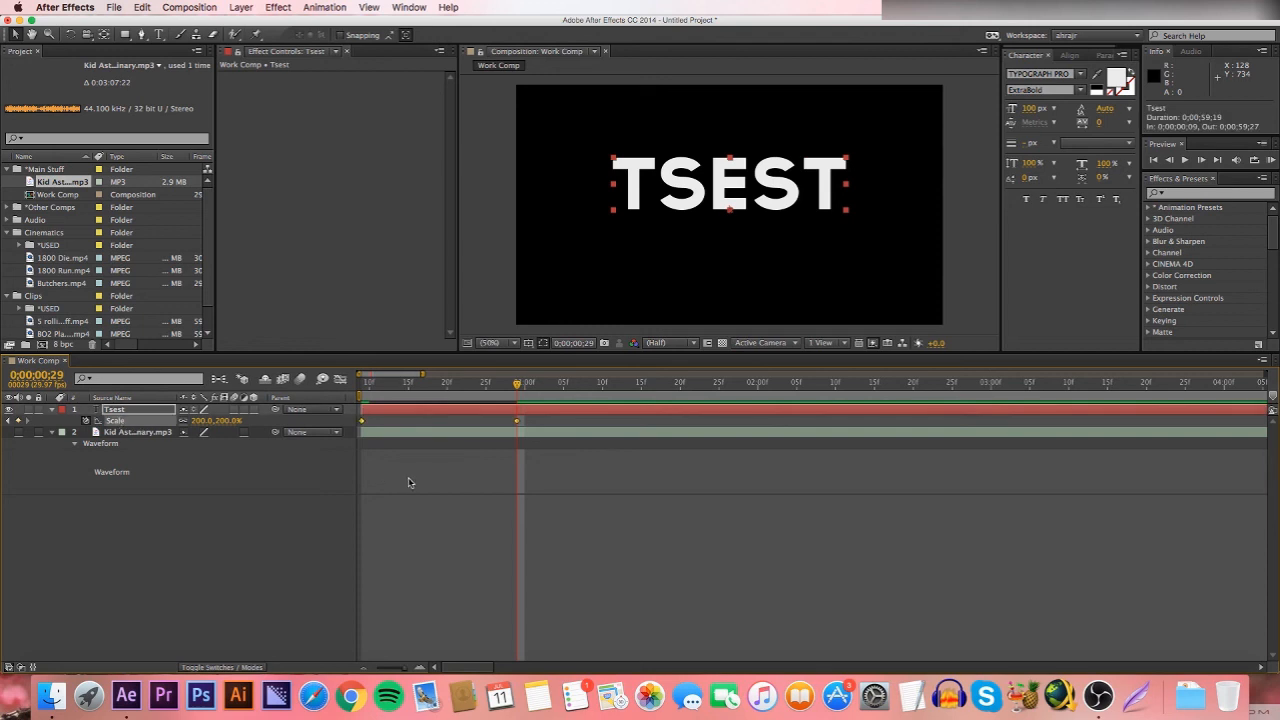
pyautogui.rightClick(517, 421)
pyautogui.moveTo(595, 575)
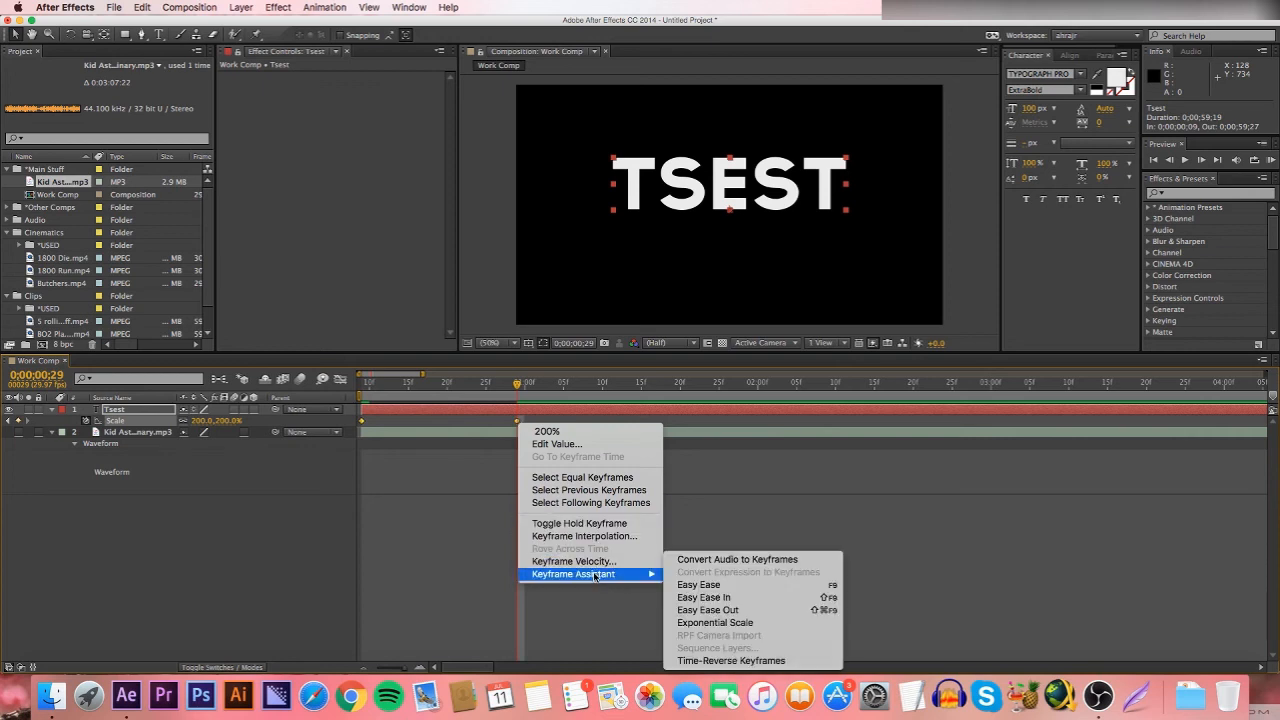
pyautogui.click(768, 592)
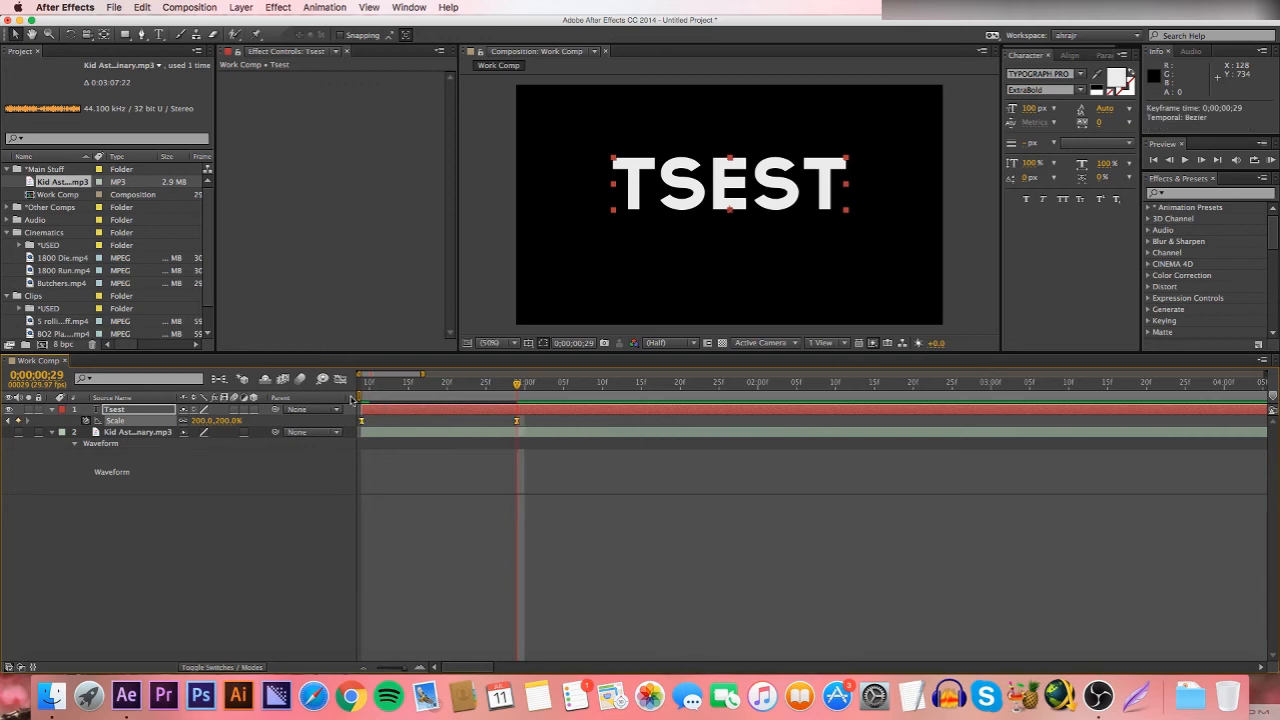
pyautogui.press('cmd+z')
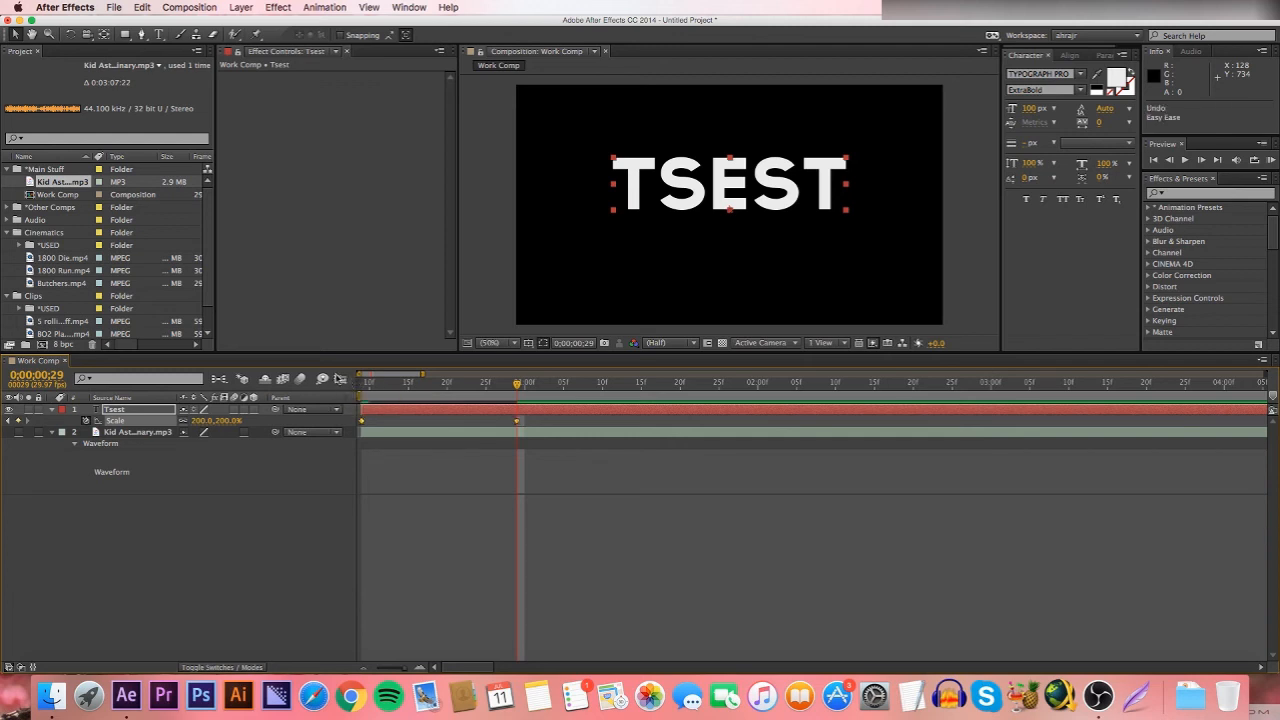
# - Examine the linear Scale animation in the Graph Editor as a speed graph and as a value graph, and close the editor
pyautogui.click(340, 380)
pyautogui.click(661, 653)
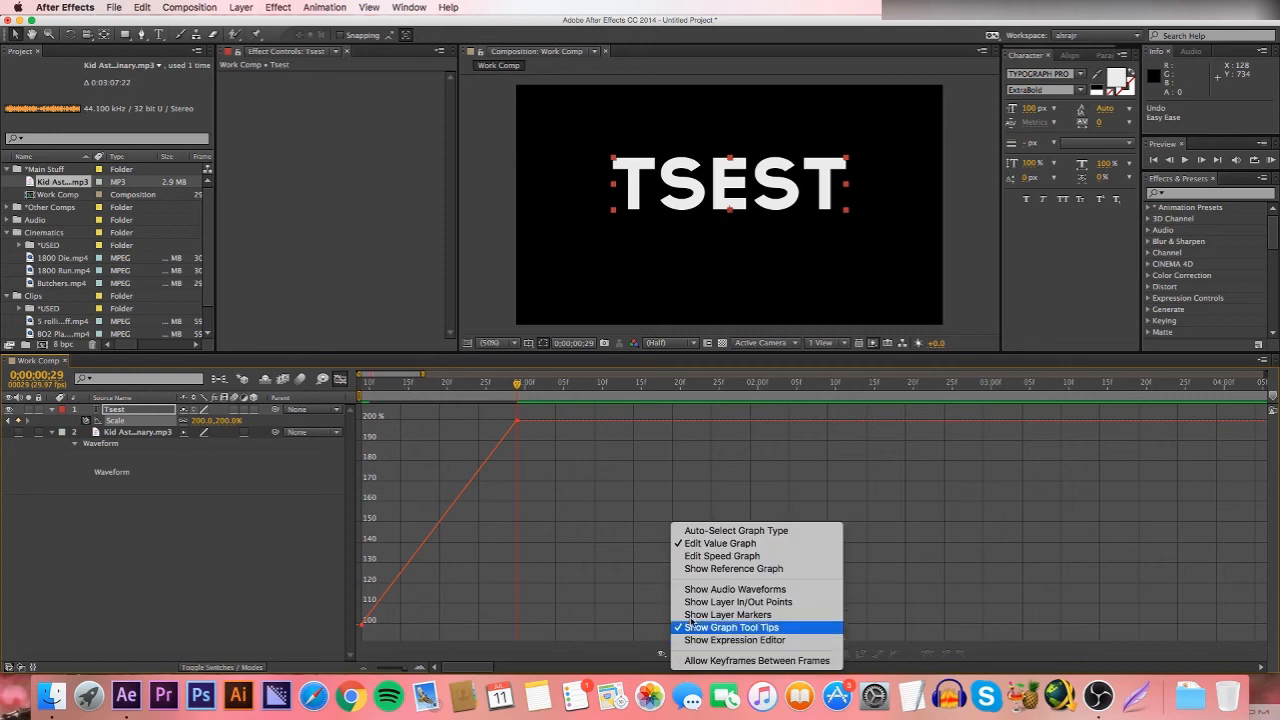
pyautogui.click(700, 561)
pyautogui.moveTo(554, 463); pyautogui.dragTo(385, 408)
pyautogui.click(635, 486)
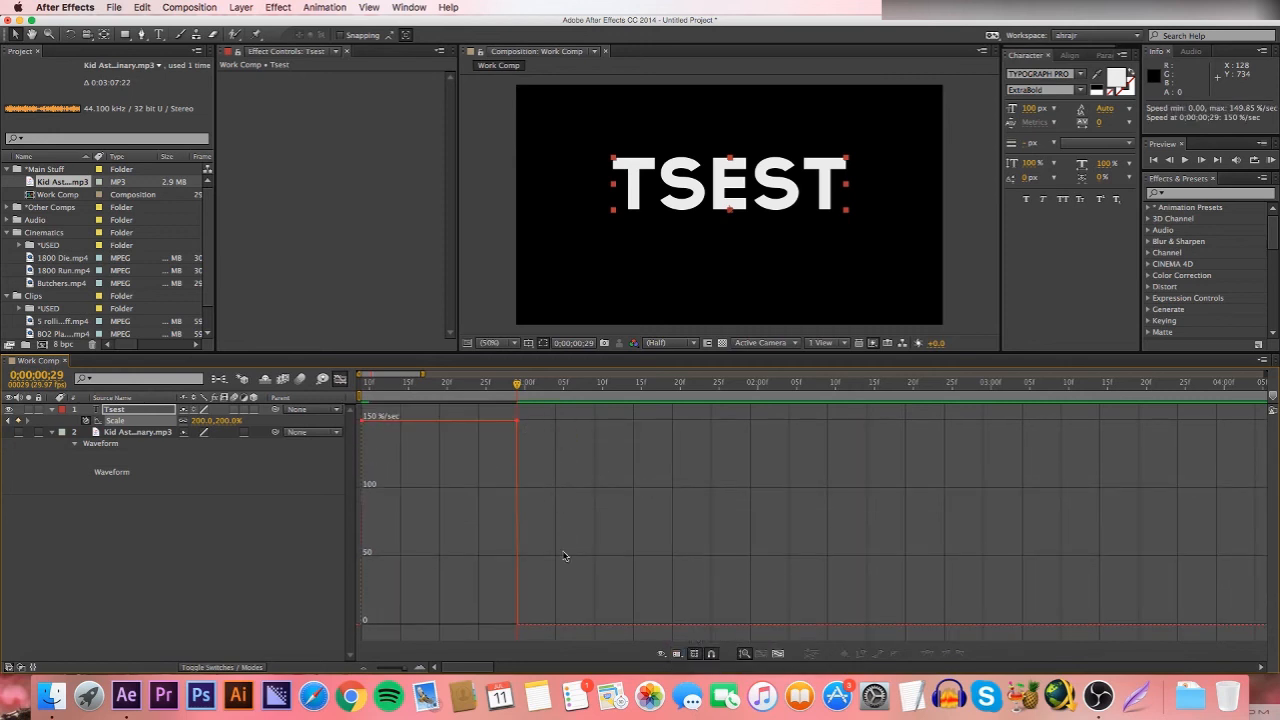
pyautogui.click(665, 652)
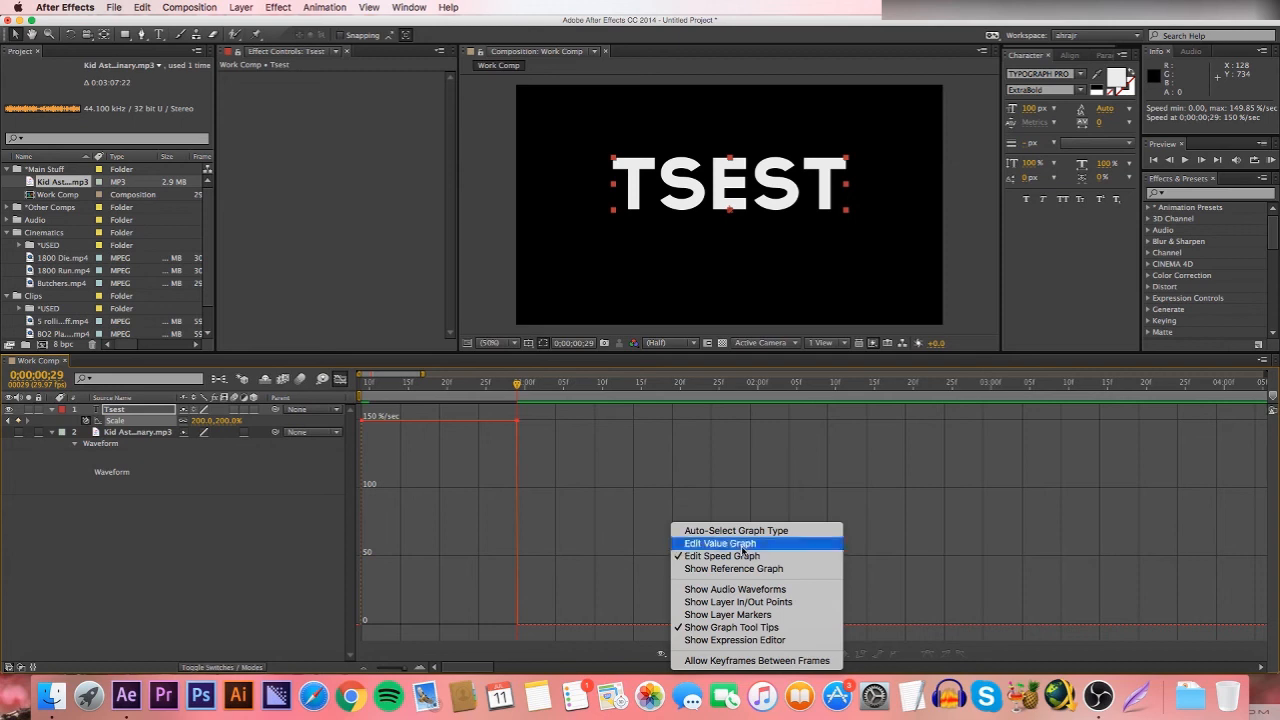
pyautogui.click(741, 545)
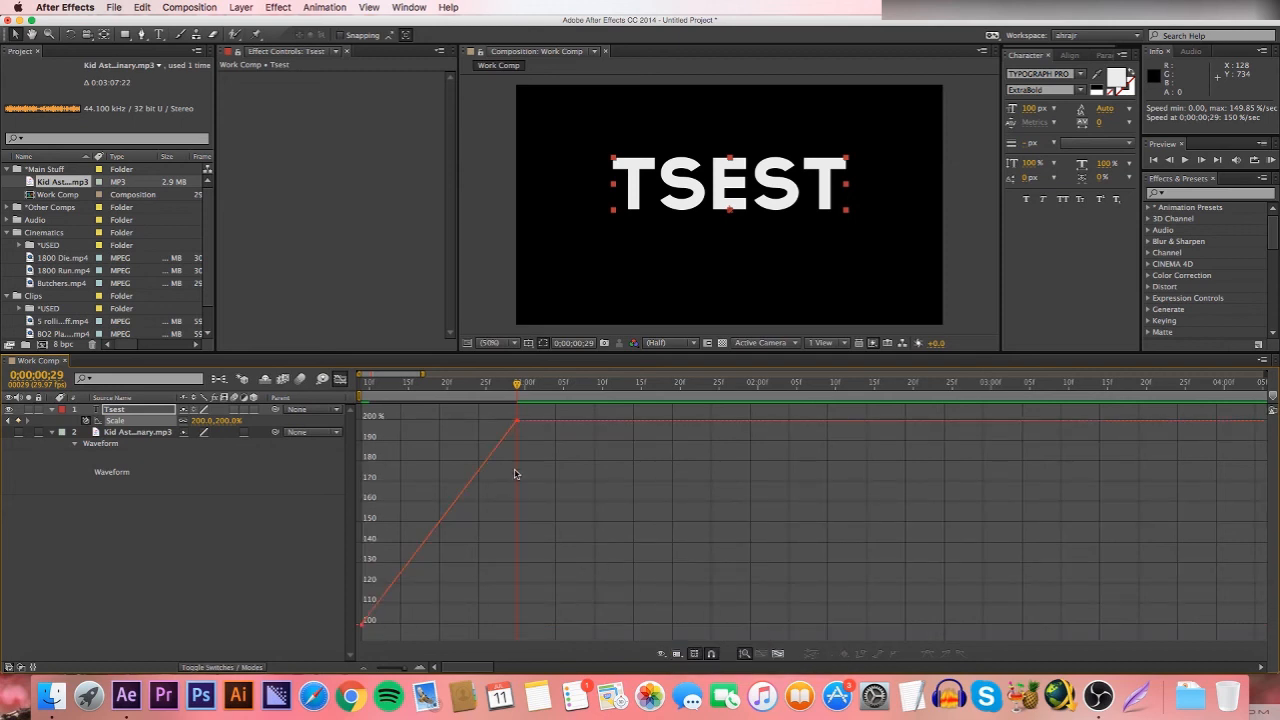
pyautogui.moveTo(362, 627)
pyautogui.click(340, 378)
# - Apply Easy Ease to both Scale keyframes of the TSEST layer
pyautogui.moveTo(570, 490); pyautogui.dragTo(355, 413)
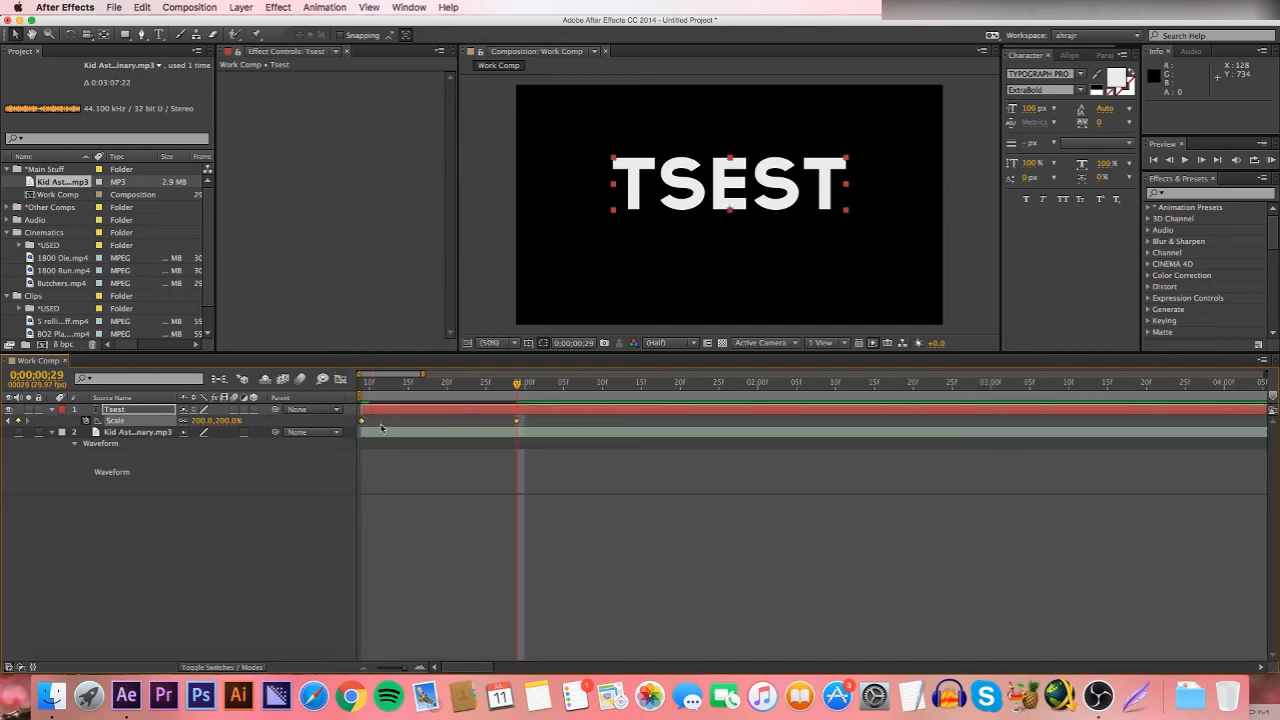
pyautogui.rightClick(516, 424)
pyautogui.moveTo(595, 572)
pyautogui.click(711, 585)
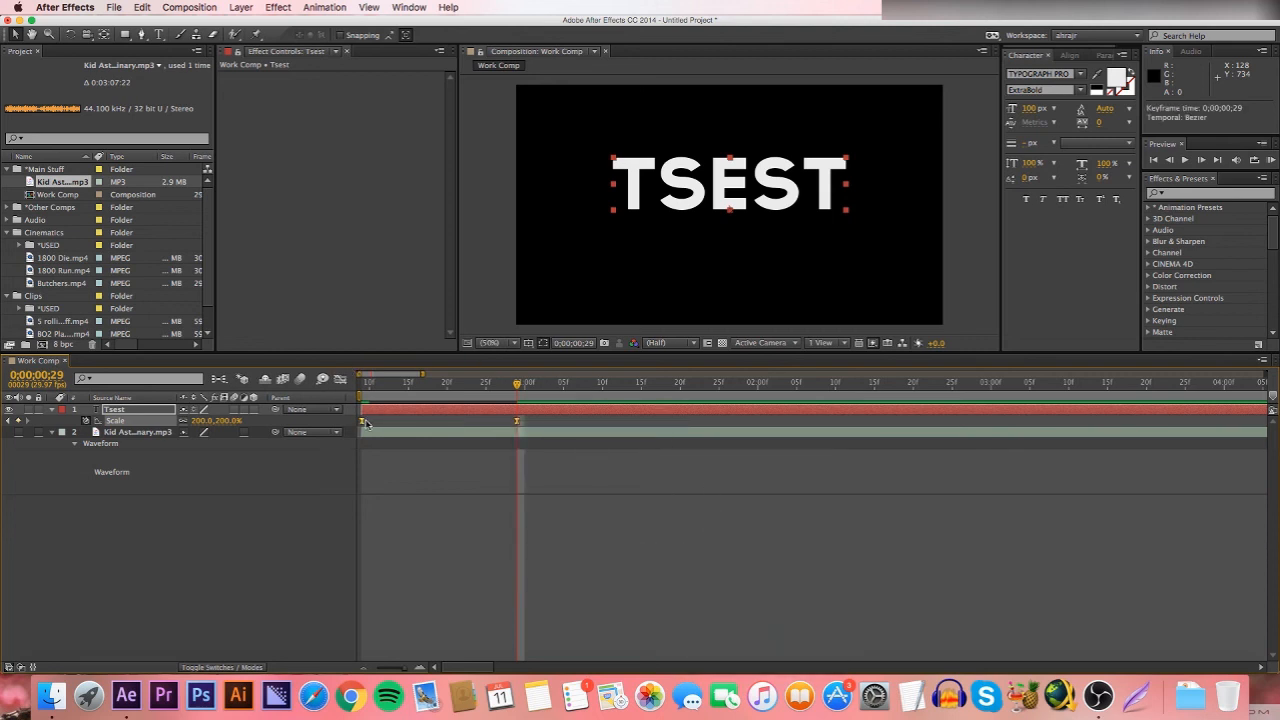
# - Show the eased Scale value graph in the Graph Editor and display the handles of both keyframes
pyautogui.click(340, 379)
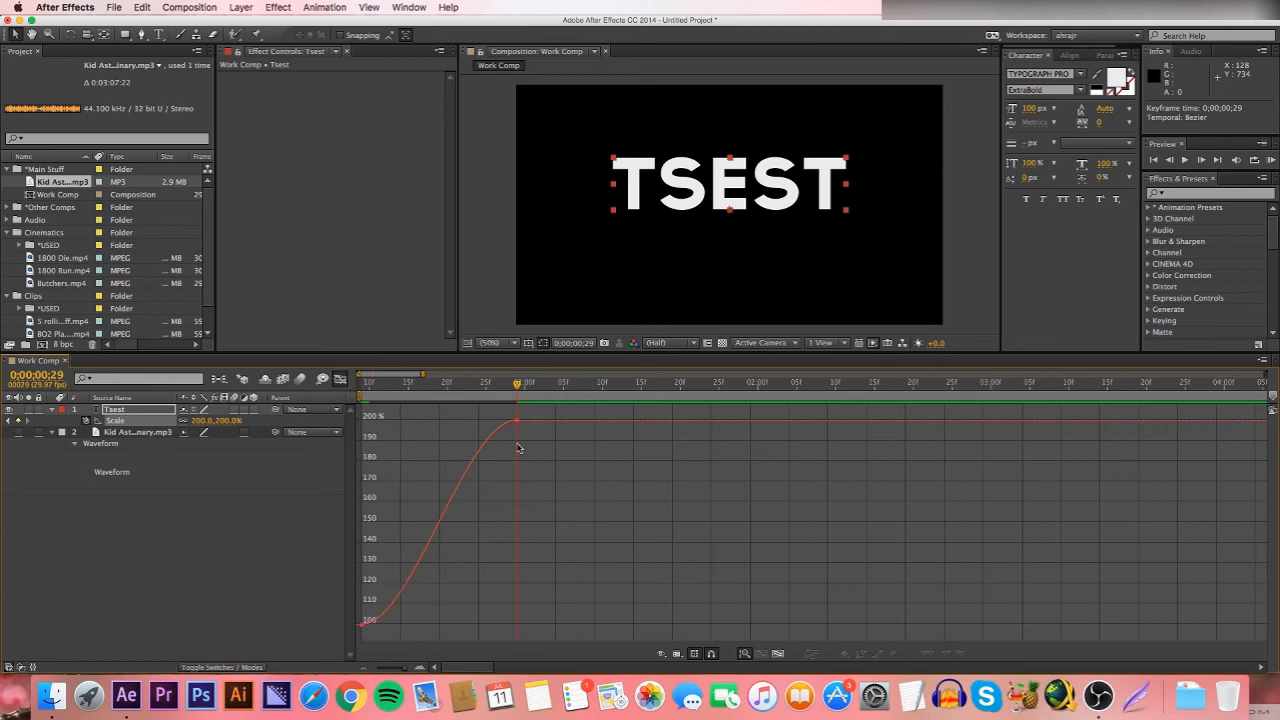
pyautogui.click(372, 388)
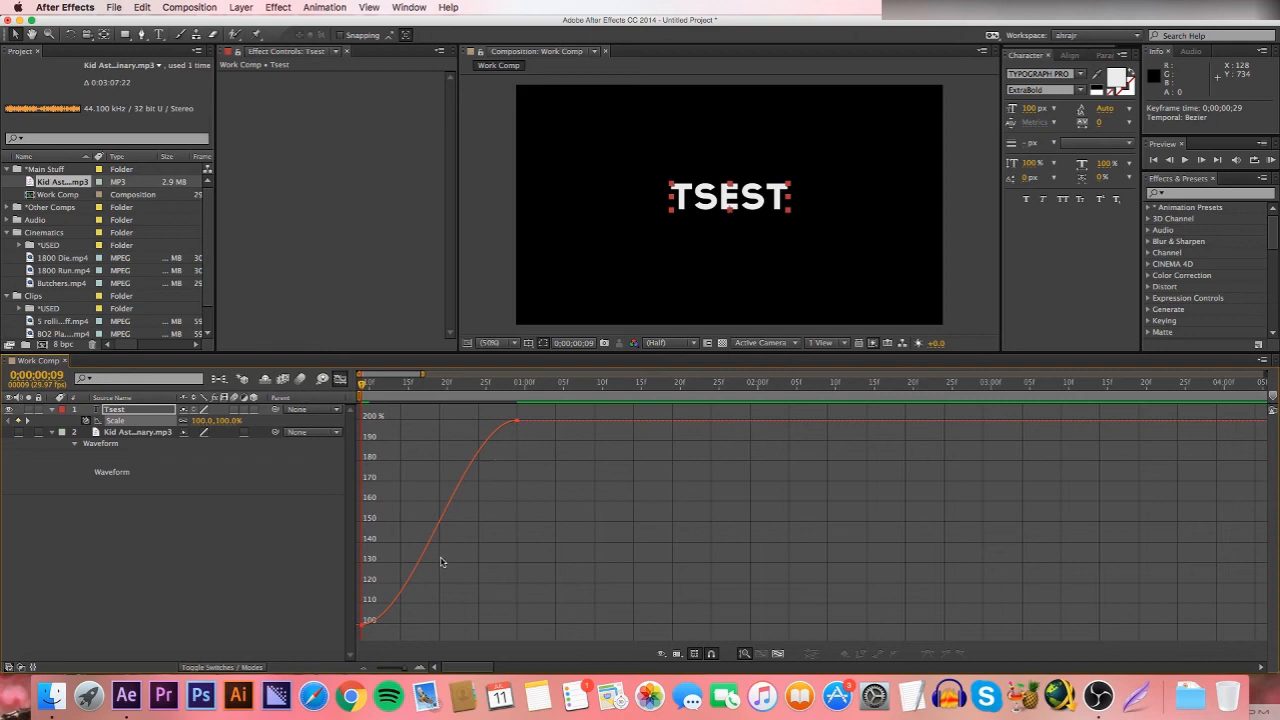
pyautogui.press('super+z')
pyautogui.press('super+shift+z')
pyautogui.click(583, 530)
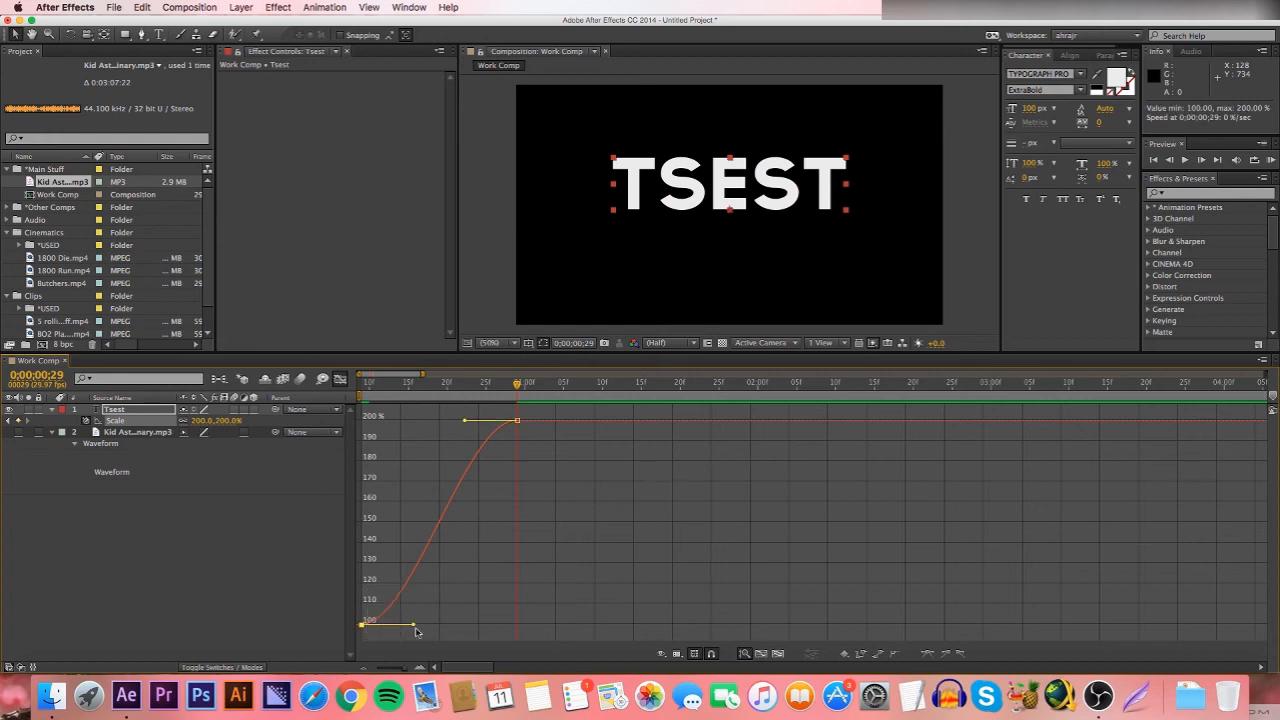
# - Reshape the Scale curve by pulling the first keyframe's handle steeply up to about 195% and the second's down to about 108%
pyautogui.moveTo(414, 626)
pyautogui.mouseDown()
pyautogui.moveTo(474, 595)
pyautogui.moveTo(396, 505)
pyautogui.moveTo(466, 593)
pyautogui.moveTo(399, 472)
pyautogui.moveTo(437, 463)
pyautogui.moveTo(414, 571)
pyautogui.moveTo(466, 600)
pyautogui.moveTo(448, 586)
pyautogui.moveTo(470, 455)
pyautogui.moveTo(418, 552)
pyautogui.moveTo(413, 625)
pyautogui.mouseUp()
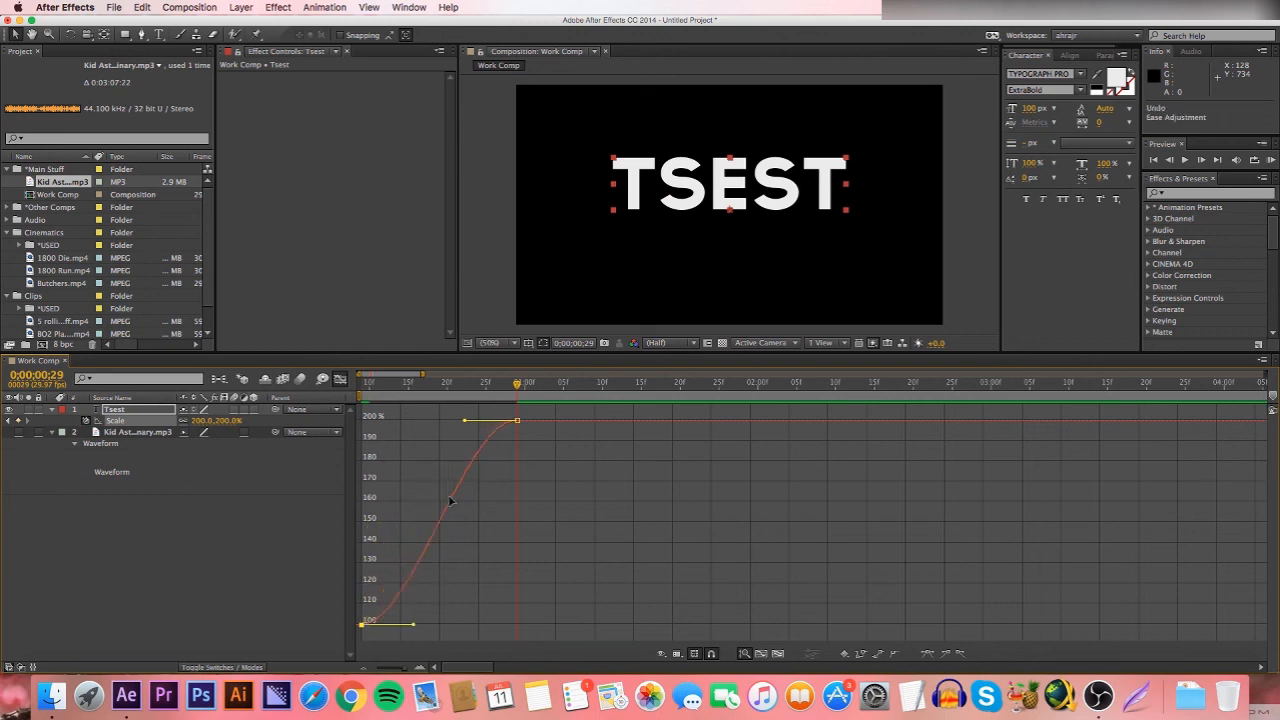
pyautogui.click(363, 386)
pyautogui.moveTo(361, 400); pyautogui.dragTo(444, 538)
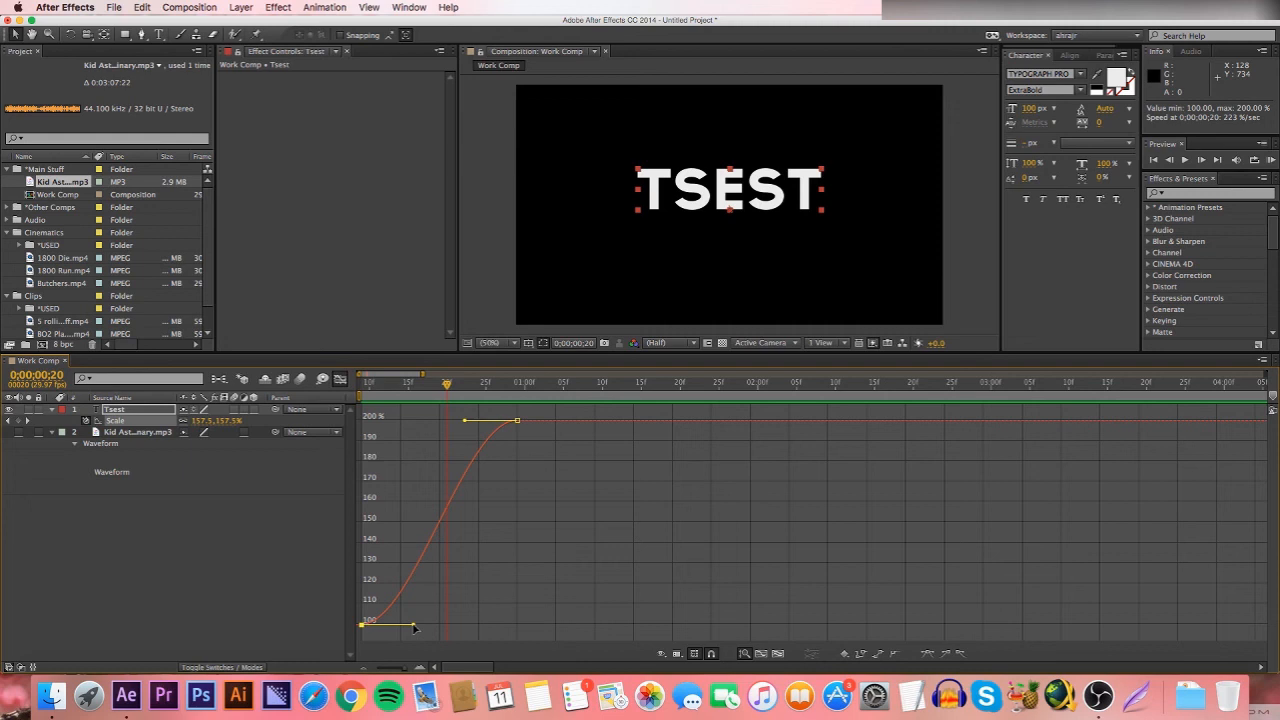
pyautogui.moveTo(413, 625); pyautogui.dragTo(320, 432)
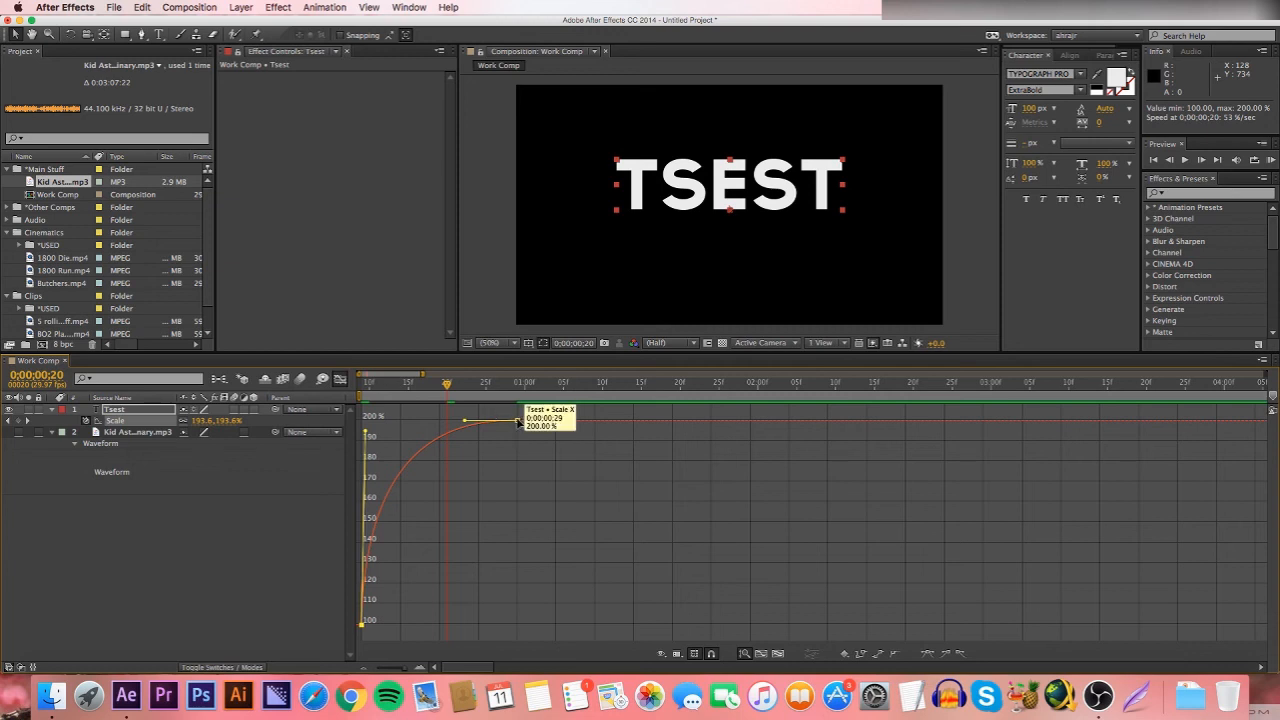
pyautogui.moveTo(468, 424); pyautogui.dragTo(585, 607)
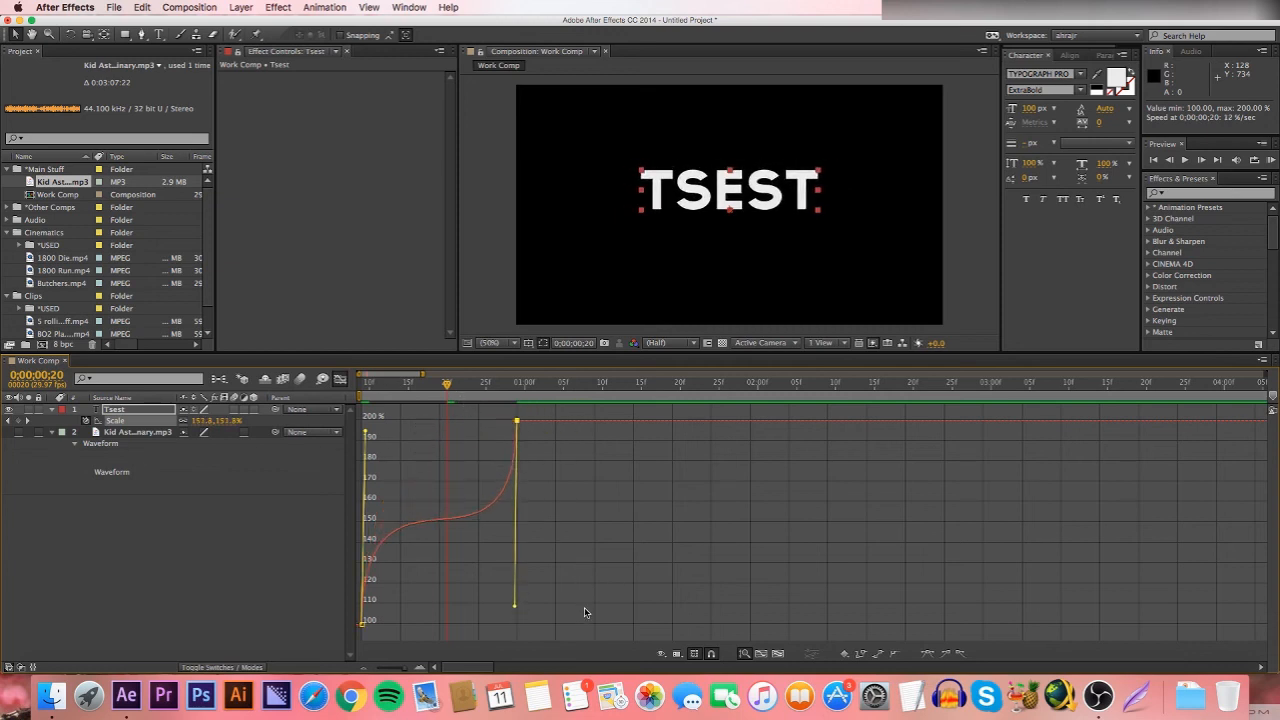
# - Scrub the reshaped Scale animation between 0;00;00;09 and 0;00;00;19 to check how the text's growth slows down
pyautogui.click(367, 388)
pyautogui.click(449, 563)
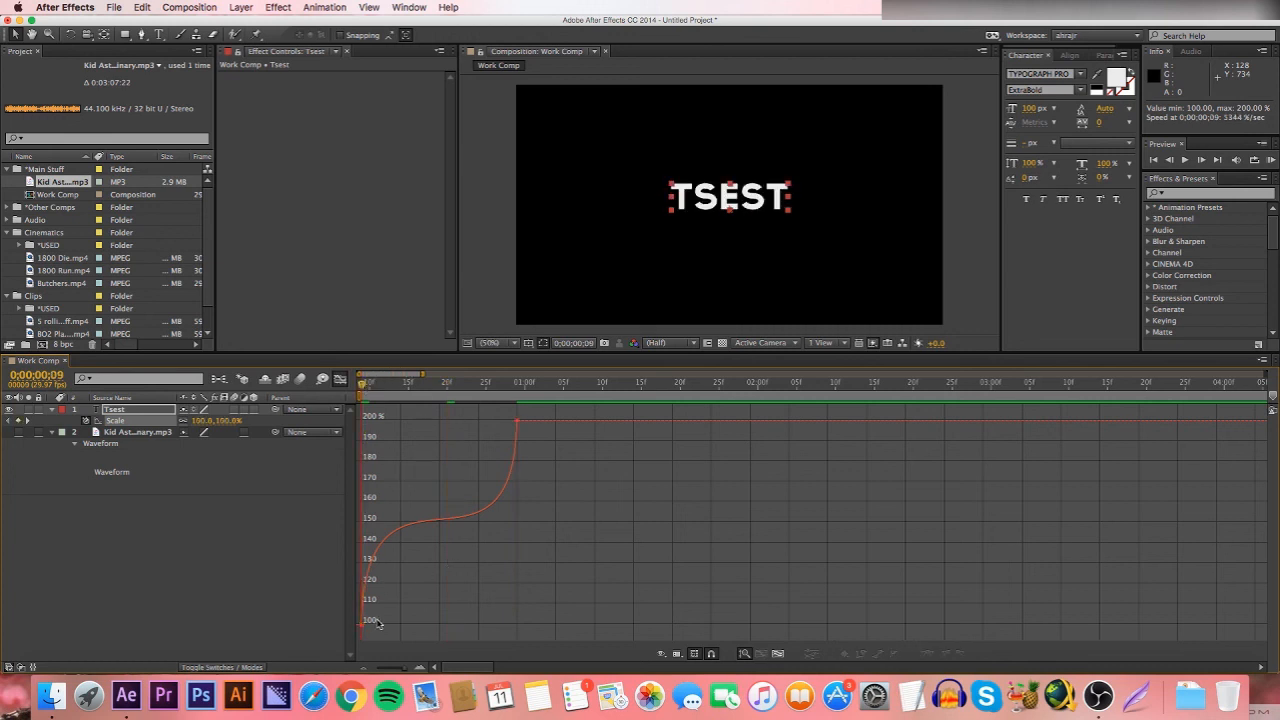
pyautogui.moveTo(366, 627)
pyautogui.moveTo(365, 386); pyautogui.dragTo(440, 410)
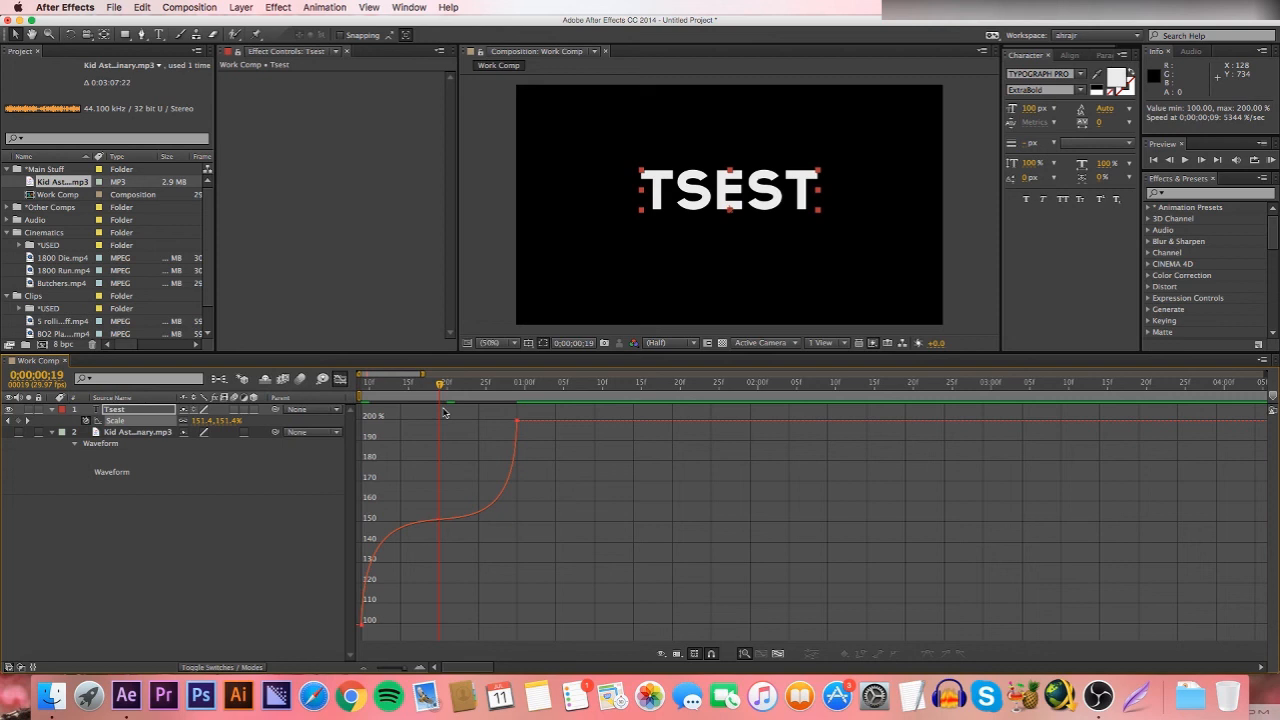
pyautogui.moveTo(440, 386); pyautogui.dragTo(369, 480)
# - Run RAM previews of the TSEST text's reshaped Scale animation
pyautogui.click(1272, 160)
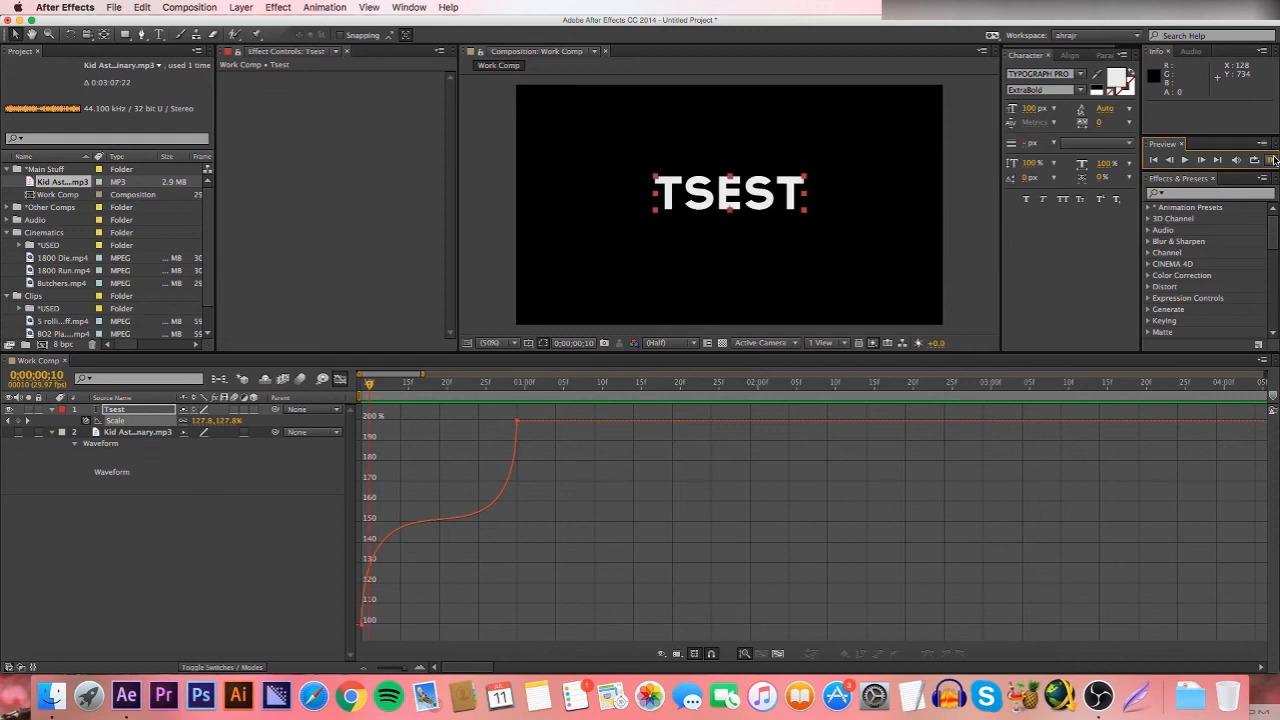
pyautogui.click(1272, 160)
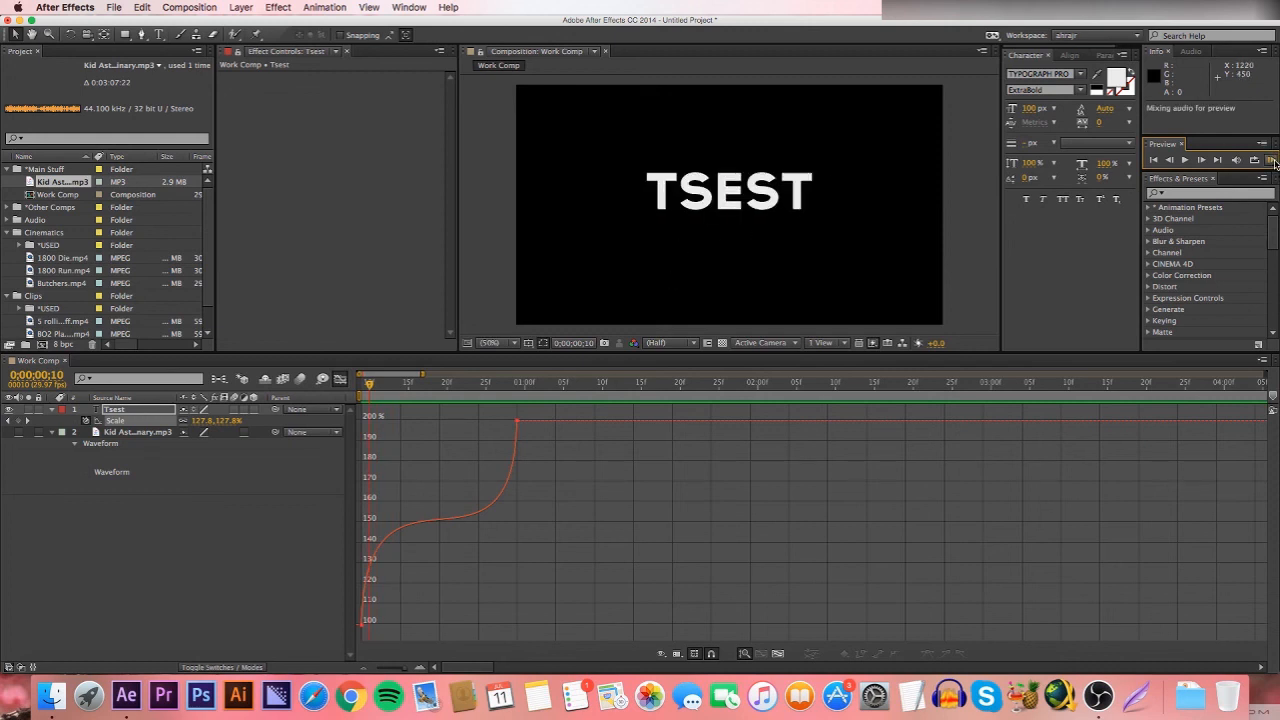
pyautogui.click(1273, 161)
pyautogui.click(1272, 163)
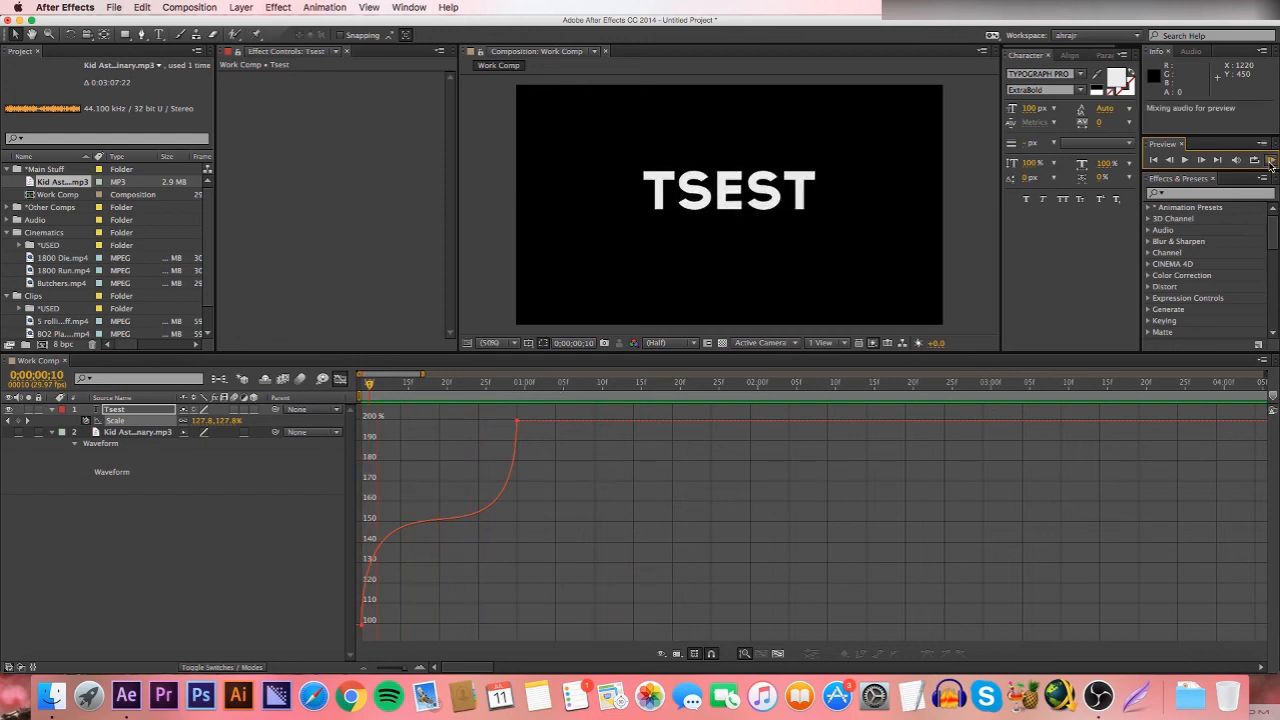
pyautogui.click(1271, 162)
pyautogui.click(1271, 162)
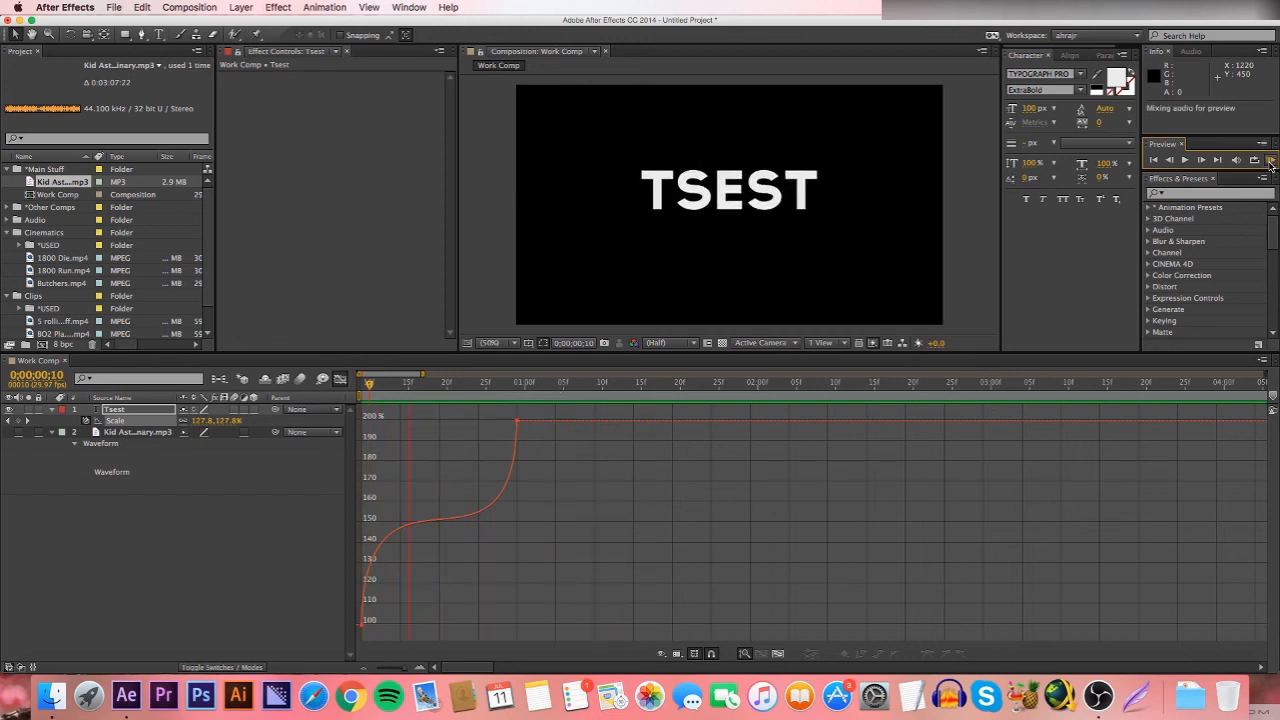
pyautogui.click(1271, 163)
# - Return the current time to 0;00;00;09 and switch from the Graph Editor back to the layer bars
pyautogui.click(368, 387)
pyautogui.click(362, 386)
pyautogui.click(340, 379)
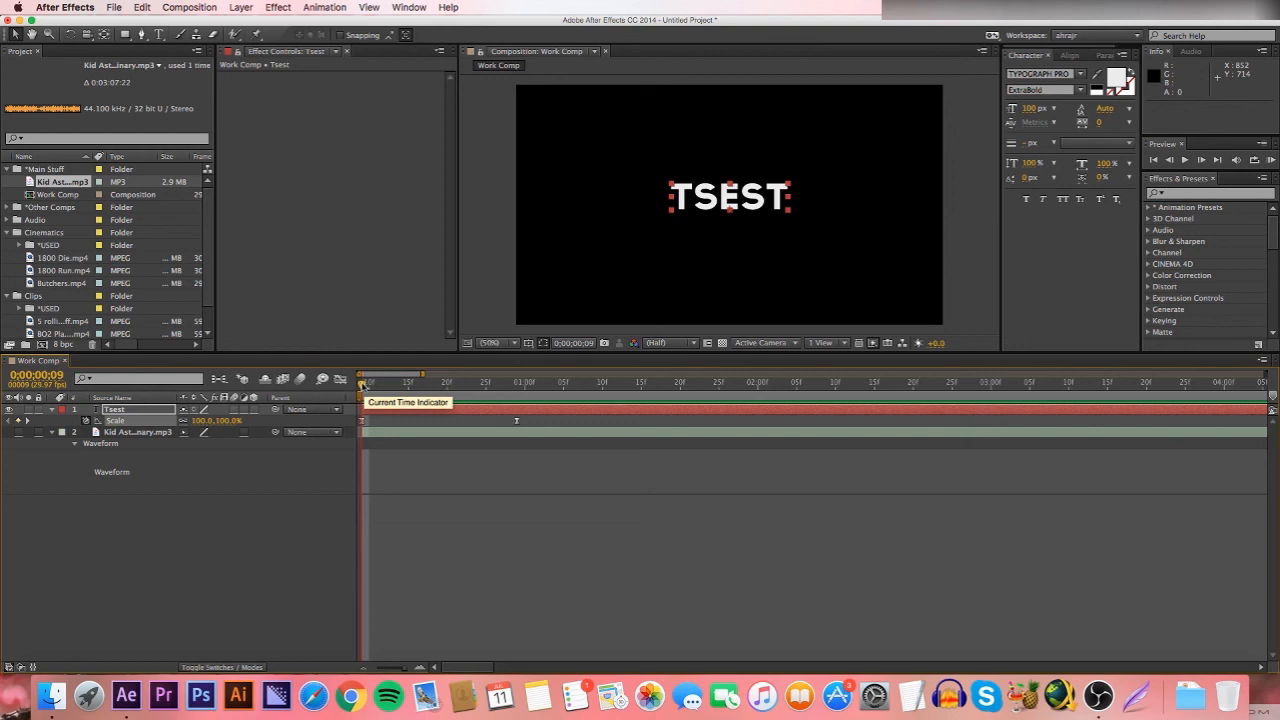
# - Set the work area to run from 0;00;00;09 to the second Scale keyframe at 0;00;00;29
pyautogui.moveTo(362, 396)
pyautogui.mouseDown()
pyautogui.moveTo(564, 424)
pyautogui.moveTo(812, 428)
pyautogui.moveTo(372, 456)
pyautogui.mouseUp()
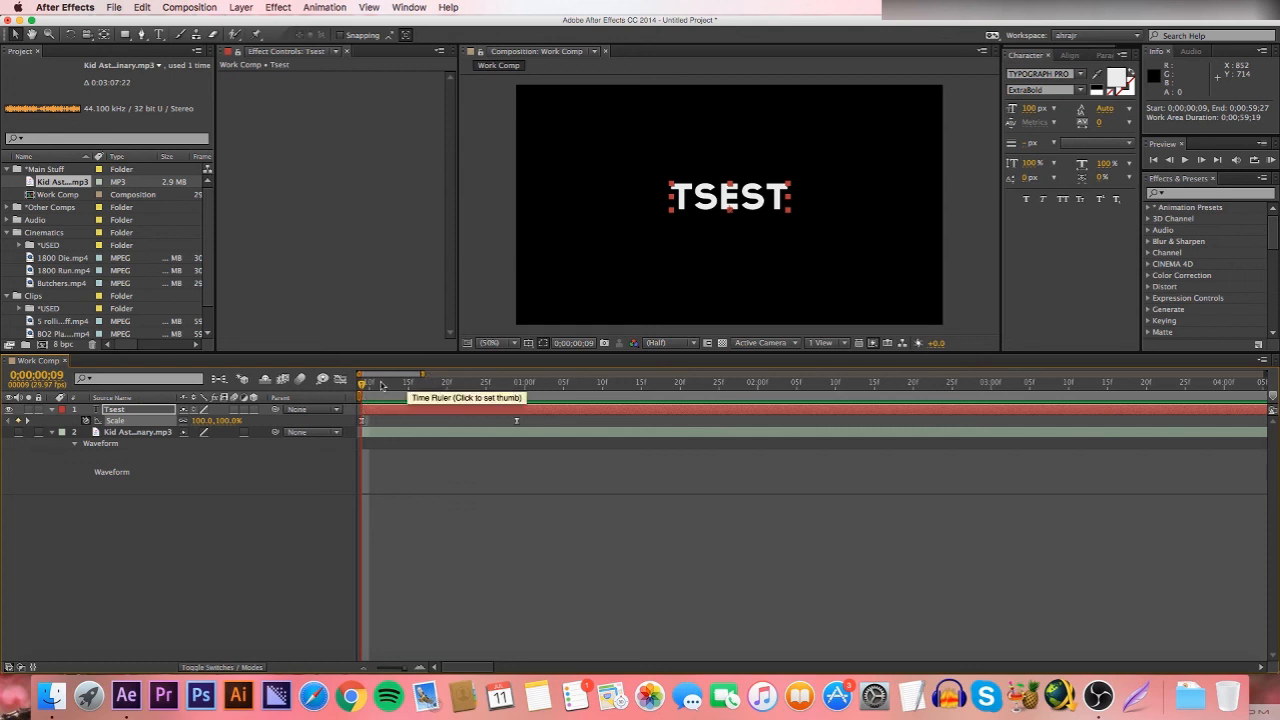
pyautogui.moveTo(365, 386); pyautogui.dragTo(522, 434)
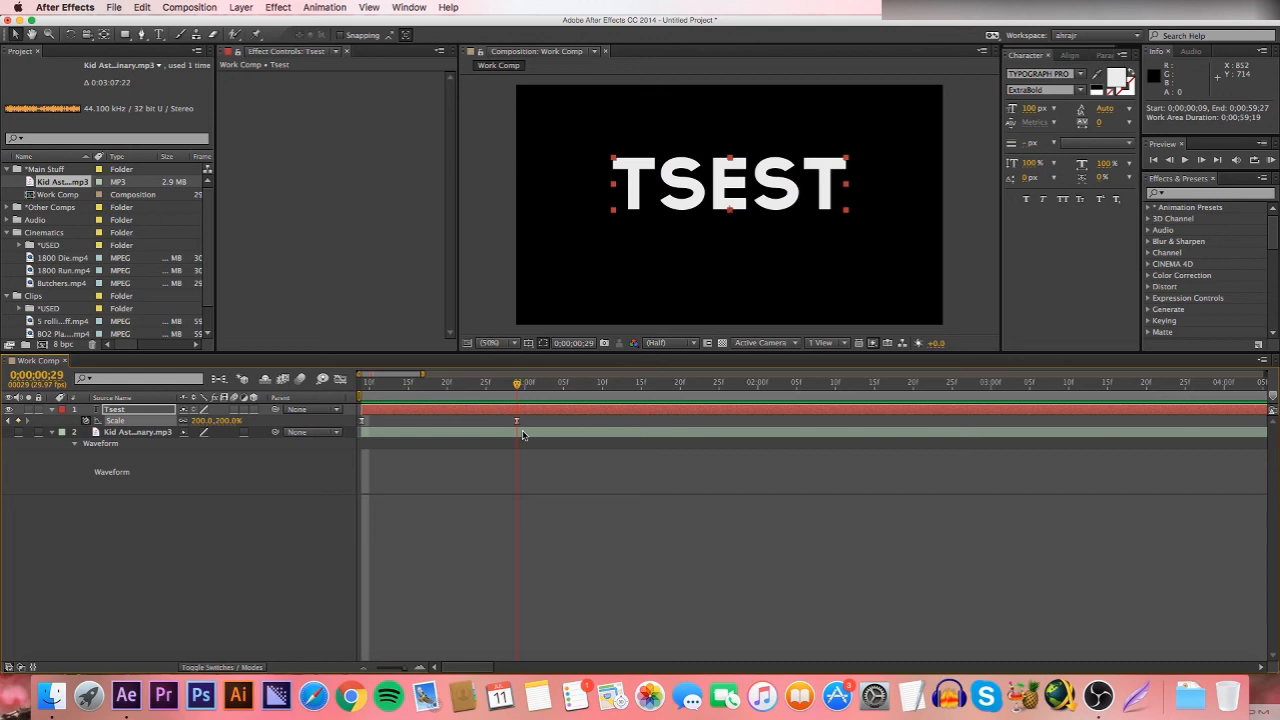
pyautogui.press('n')
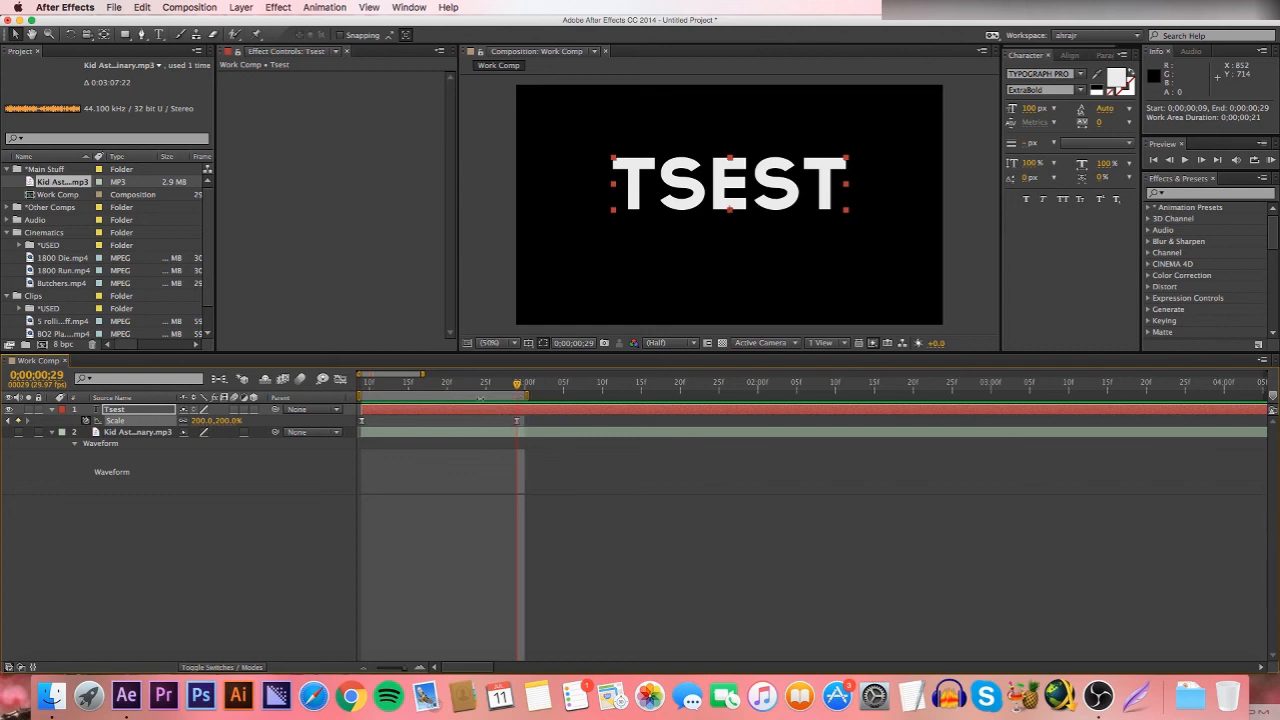
# - Set the current time to 0;00;00;29 and run a RAM preview of the TSEST text's Scale animation within the shortened work area
pyautogui.press('pagedown')
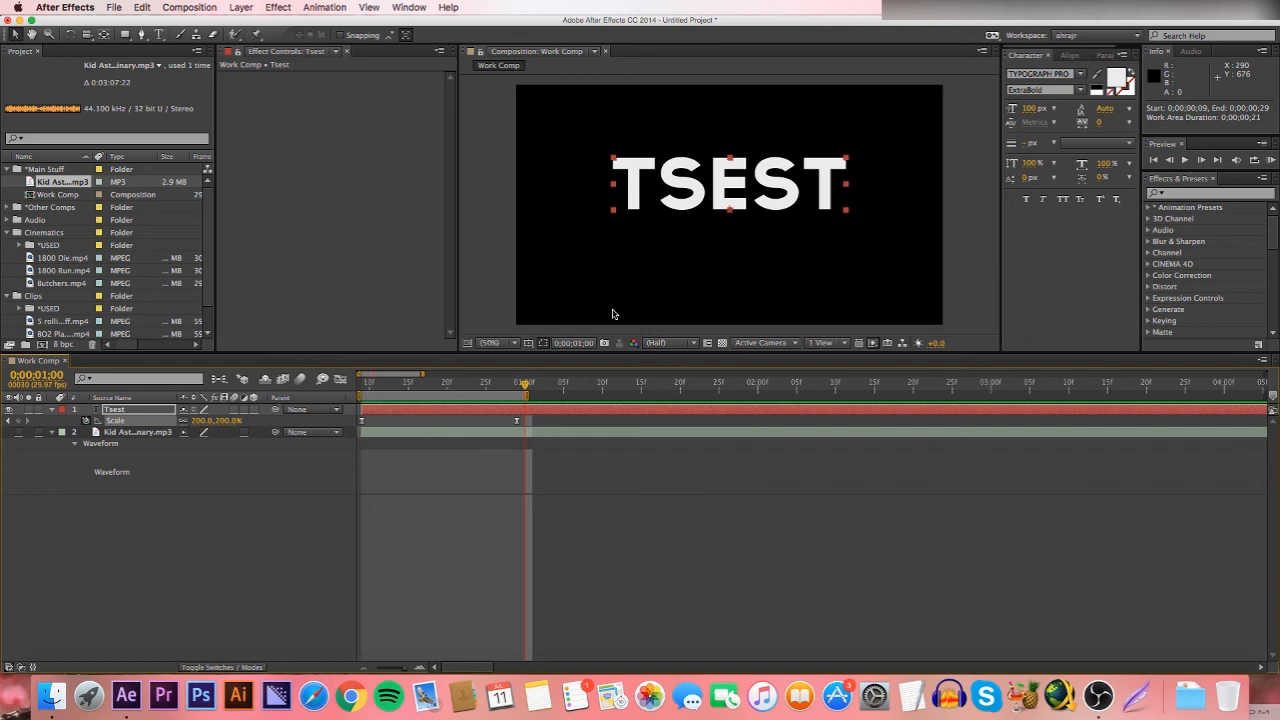
pyautogui.moveTo(524, 388); pyautogui.dragTo(517, 390)
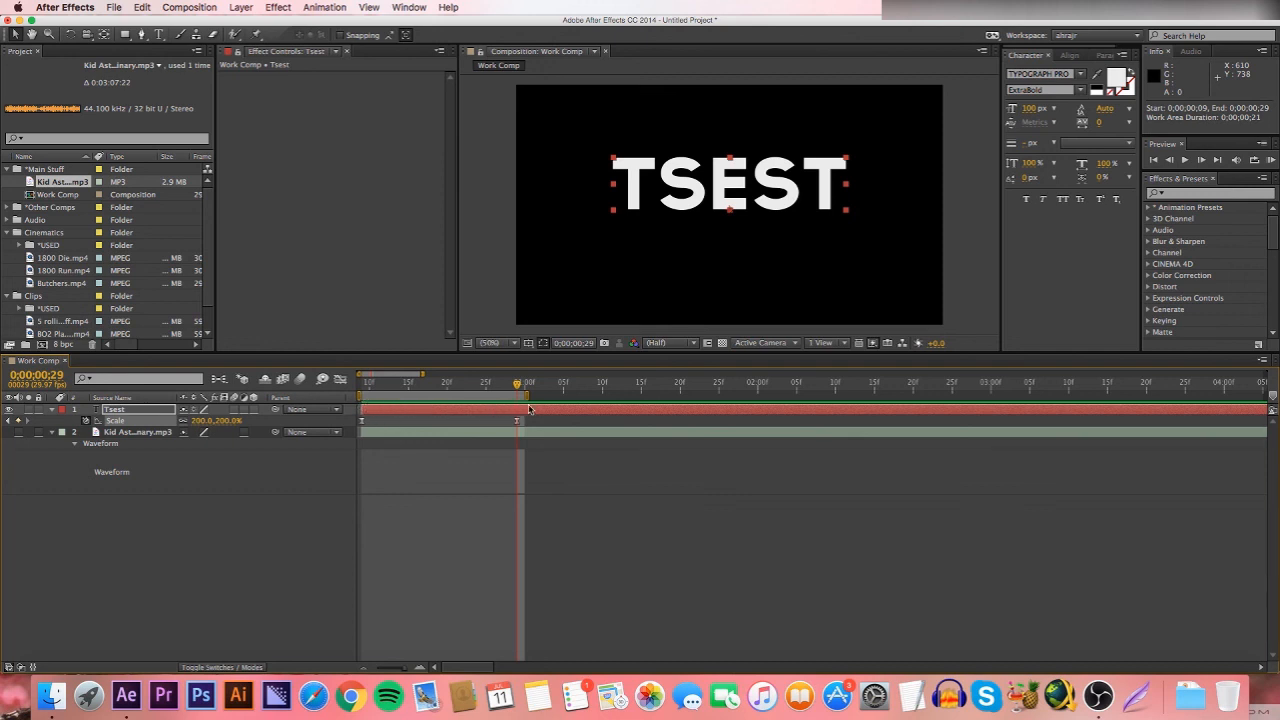
pyautogui.click(1271, 161)
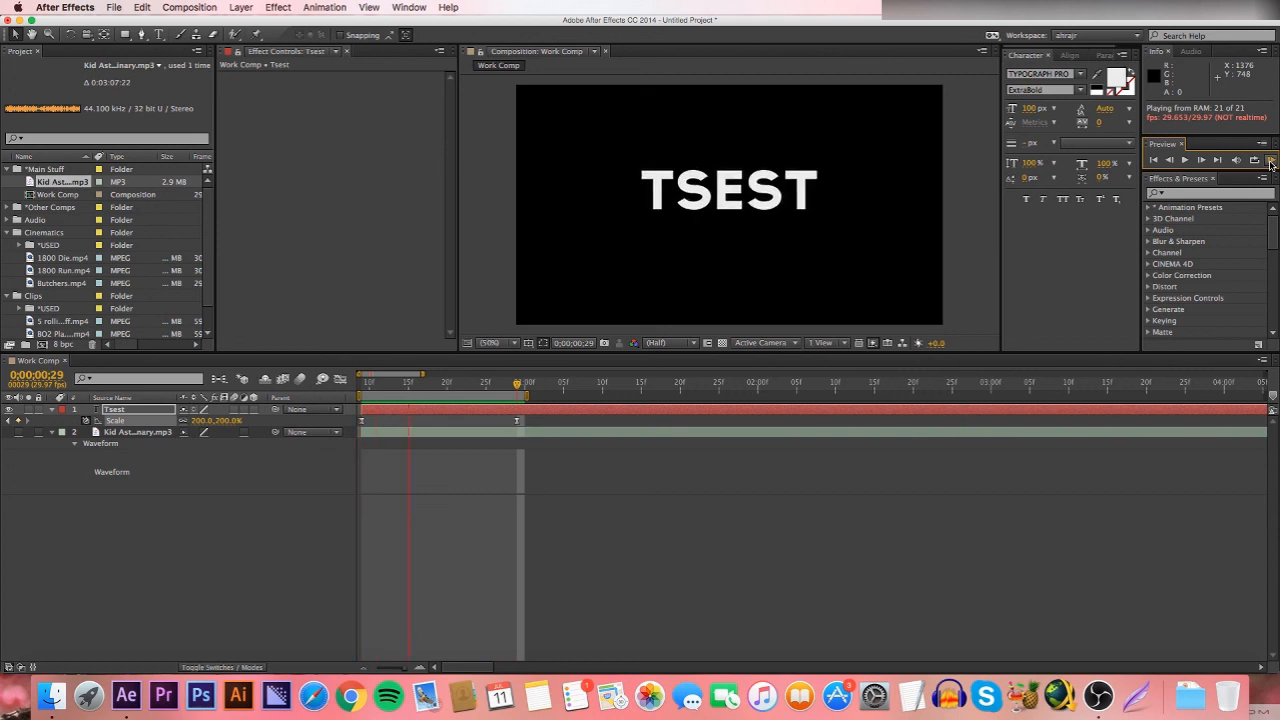
pyautogui.click(1271, 161)
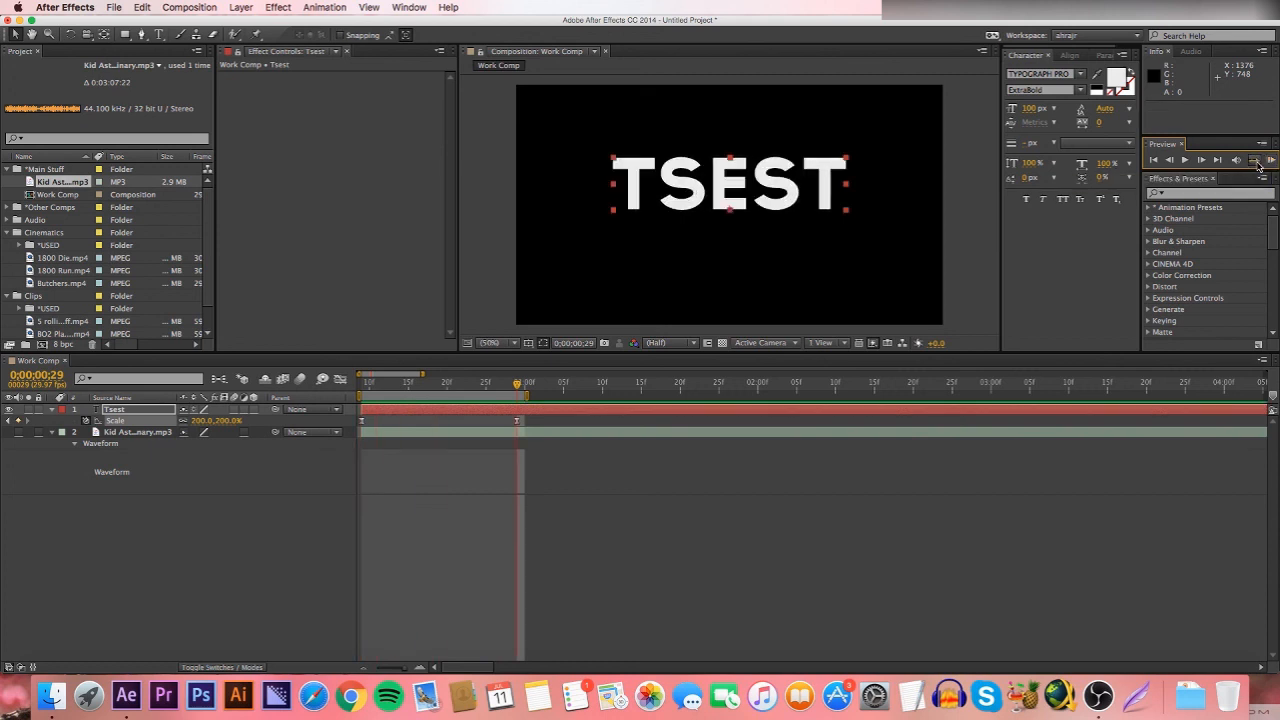
pyautogui.click(1256, 163)
pyautogui.click(1272, 162)
pyautogui.click(1254, 161)
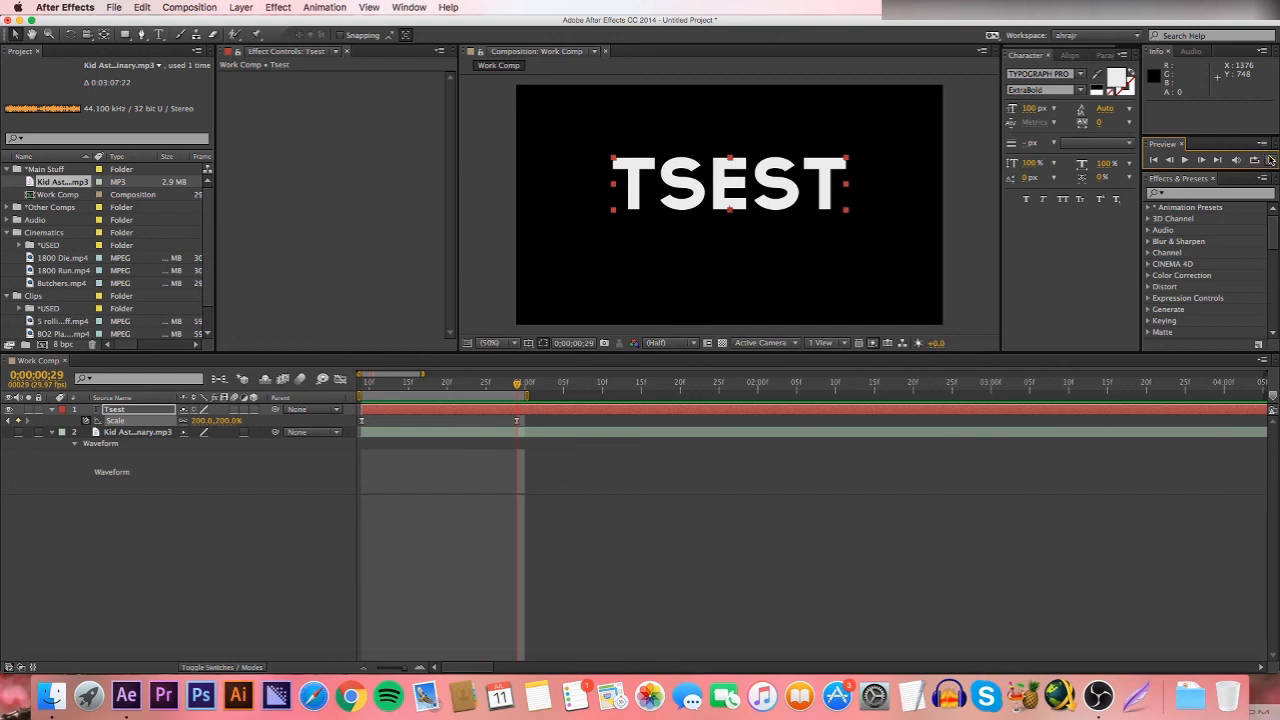
# - Undo the recent time and work area changes so the work area's end is no longer limited to the Scale animation
pyautogui.click(377, 389)
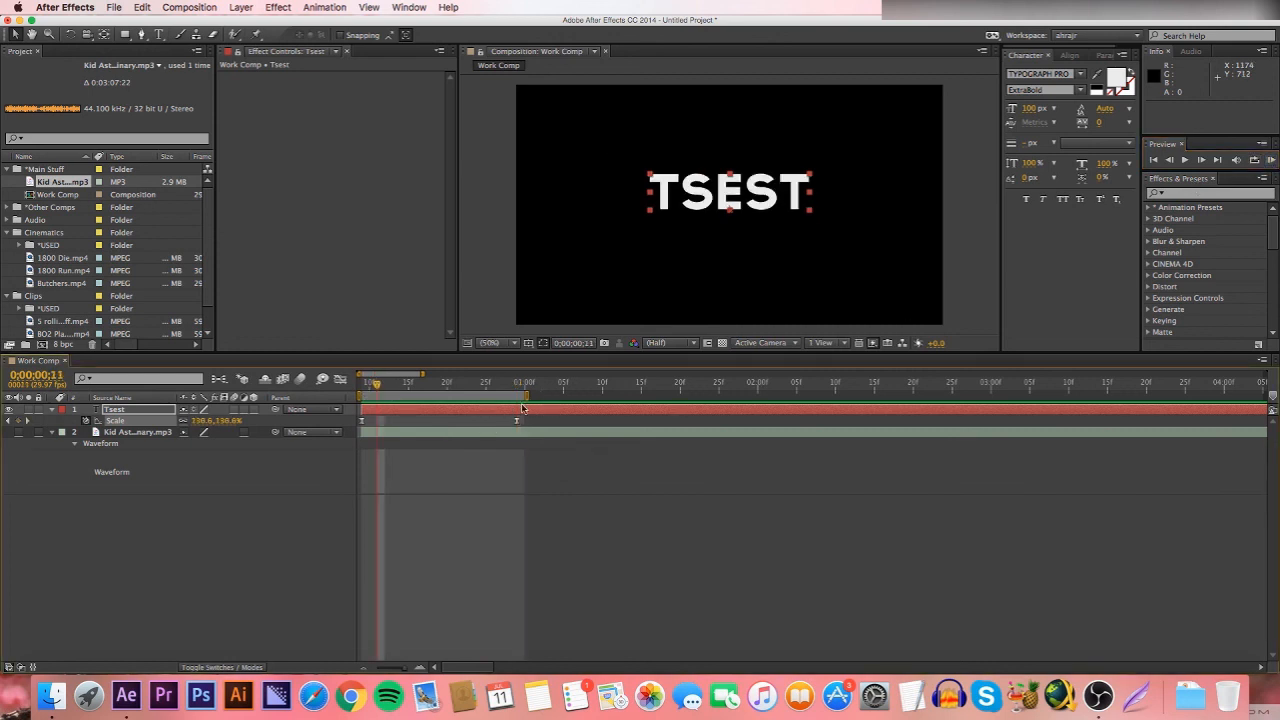
pyautogui.press('super+z')
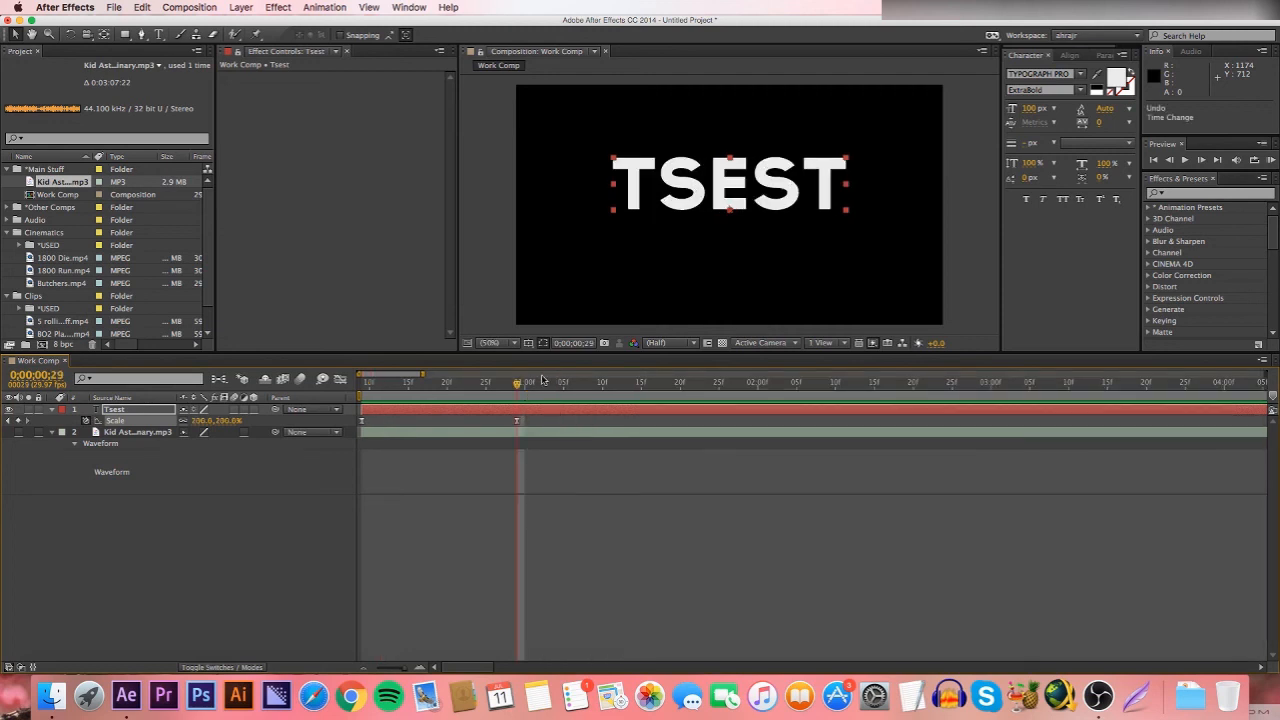
# - Remove all Scale keyframes from the Tsest layer at 0;00;00;14 and move the current time to 0;00;01;00
pyautogui.moveTo(499, 385); pyautogui.dragTo(403, 385)
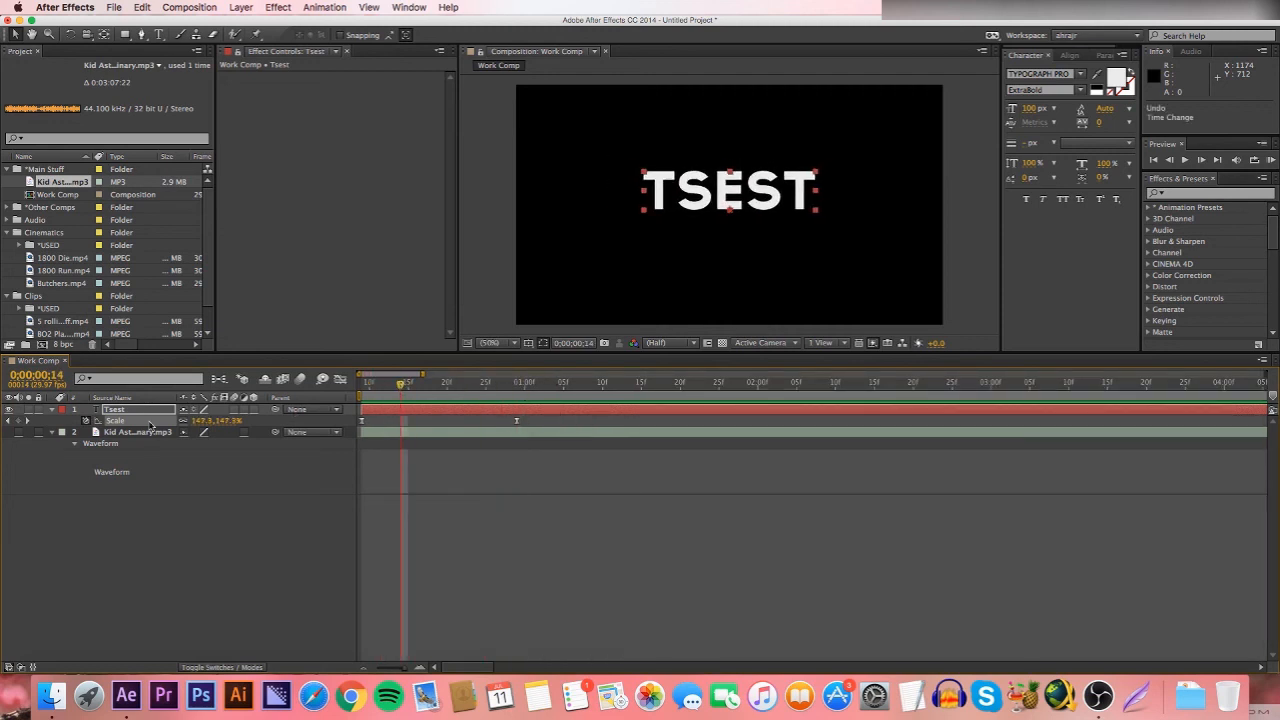
pyautogui.click(86, 421)
pyautogui.moveTo(402, 385); pyautogui.dragTo(704, 499)
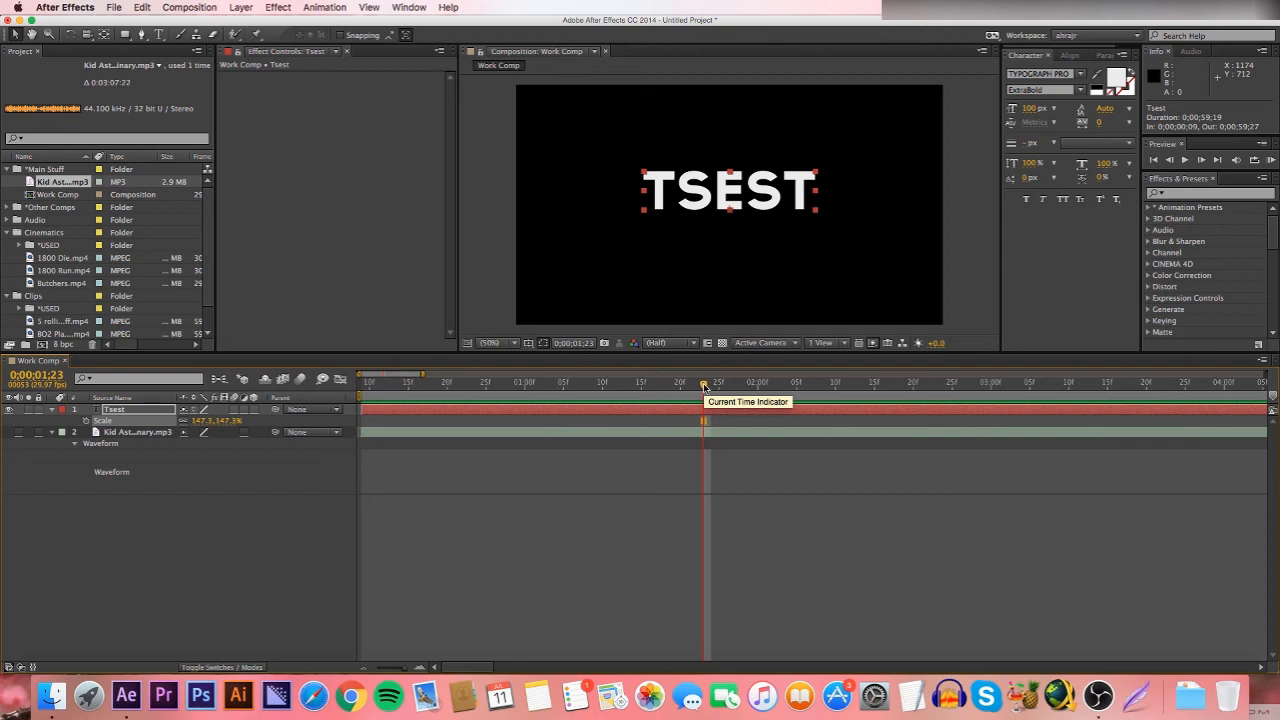
pyautogui.moveTo(704, 387); pyautogui.dragTo(602, 410)
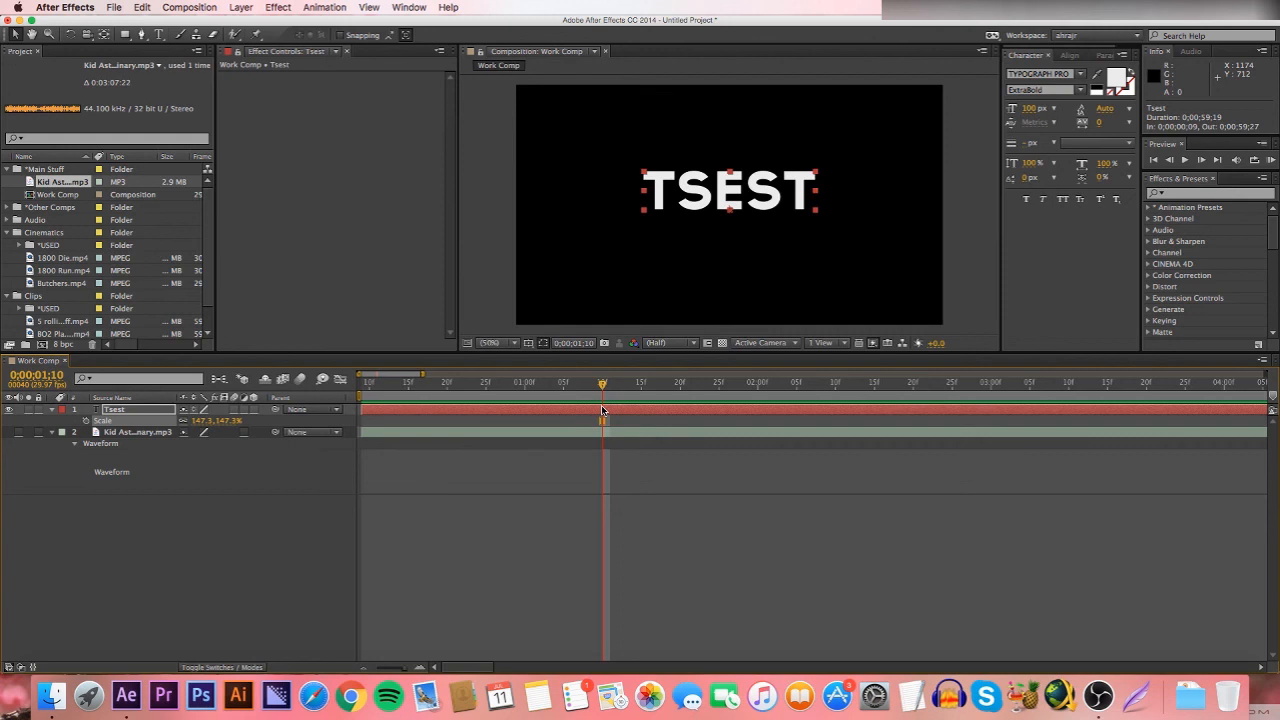
pyautogui.moveTo(602, 387); pyautogui.dragTo(526, 431)
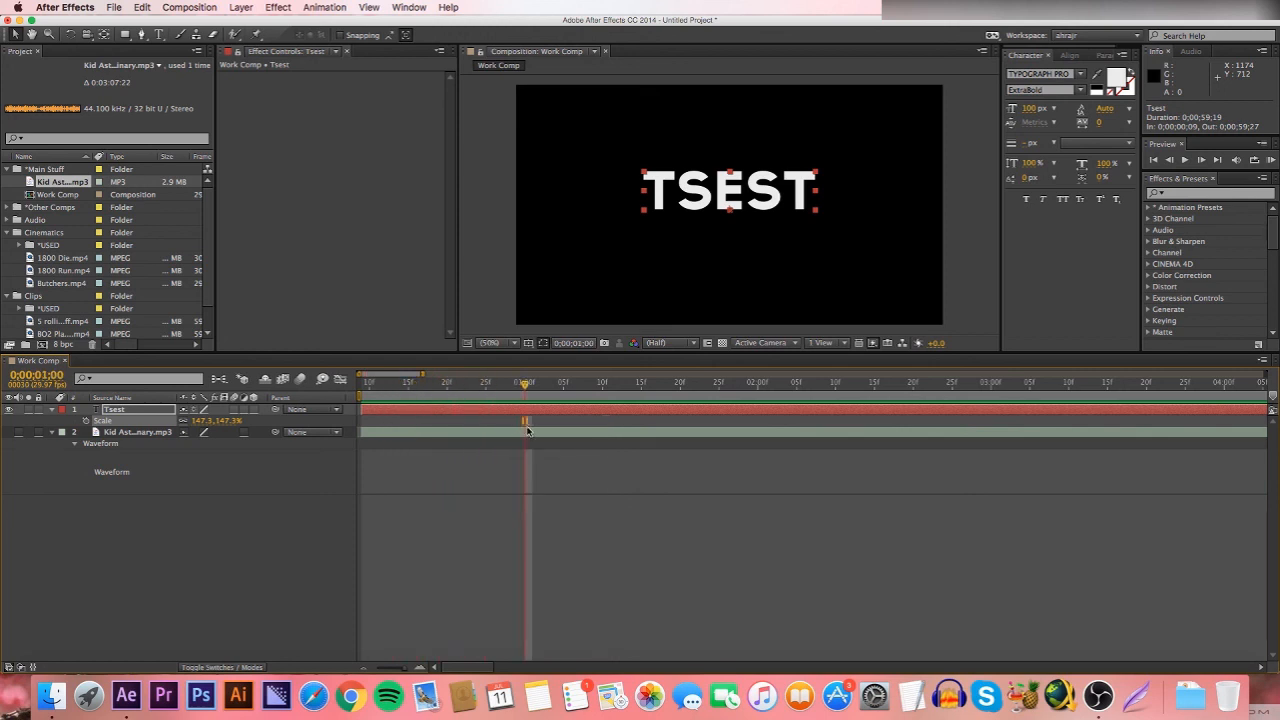